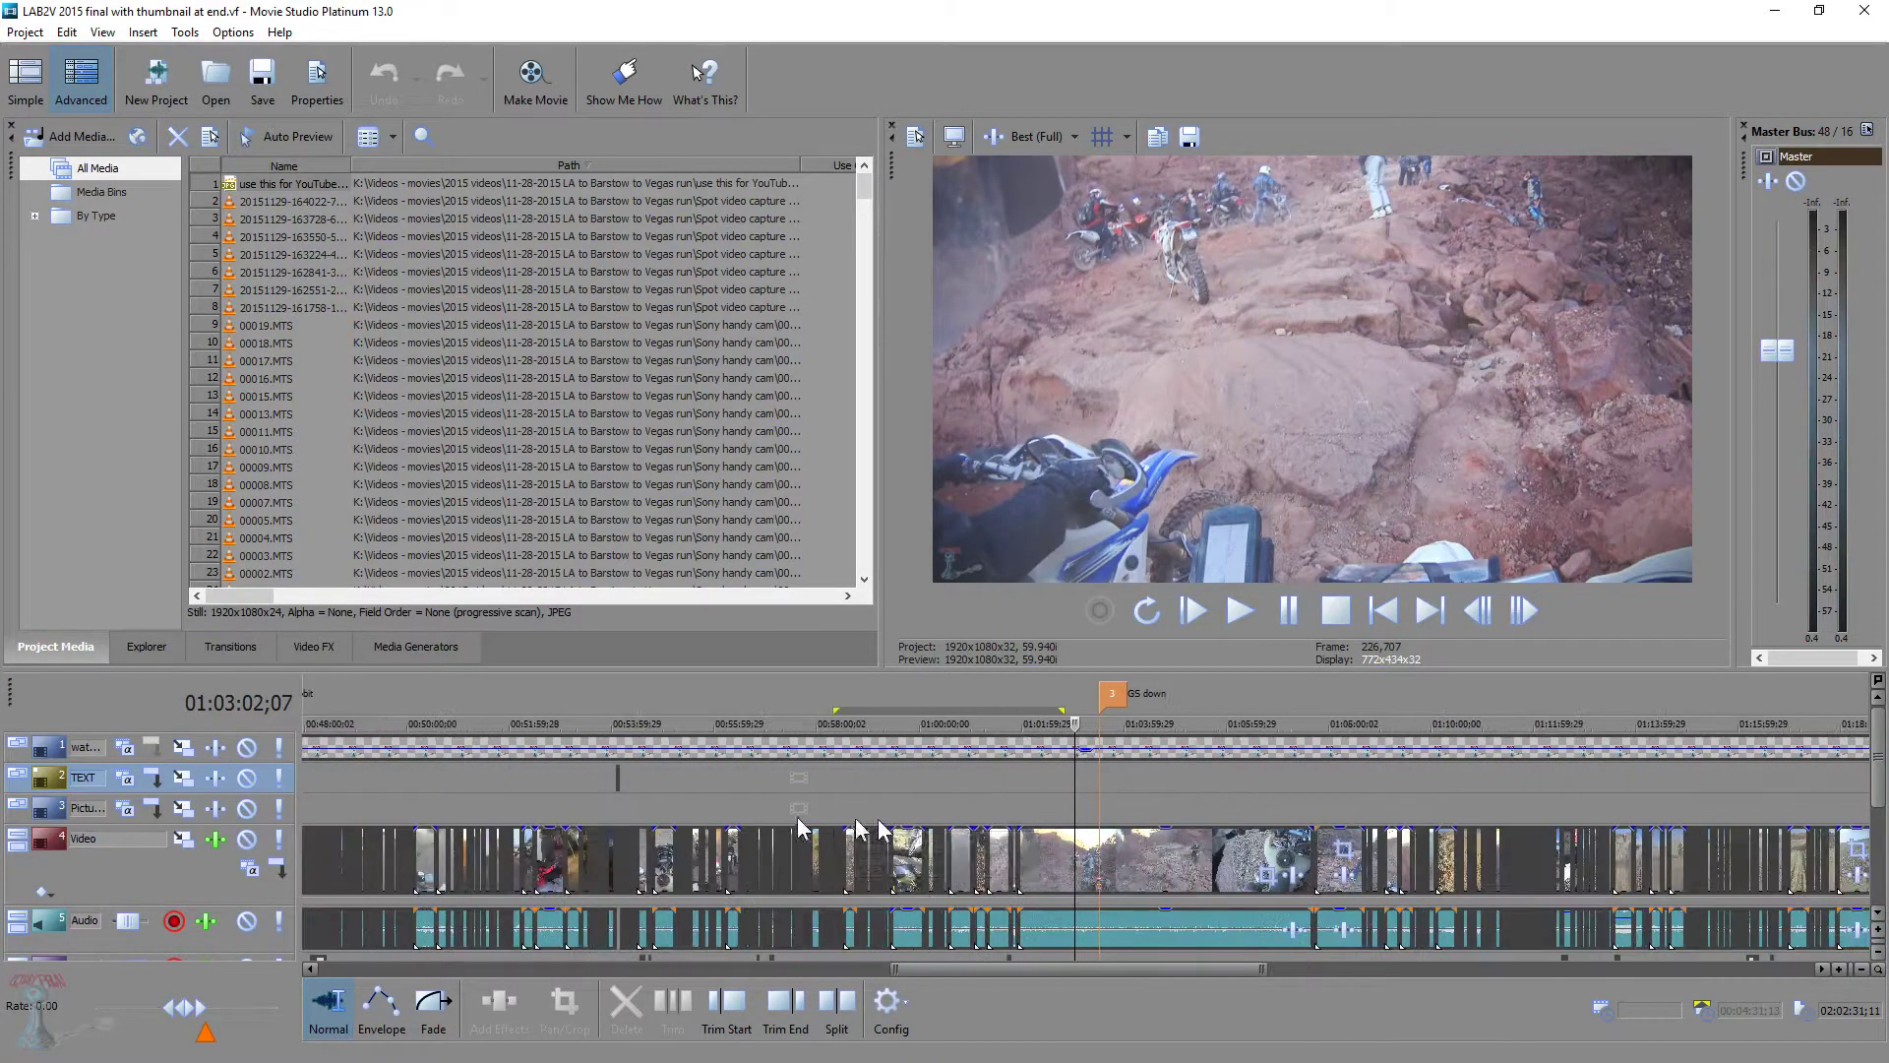
Preview the LAB2V timeline from 00:58:52;06, 01:07:56;27 and 01:14:10;07
left_click(704, 792)
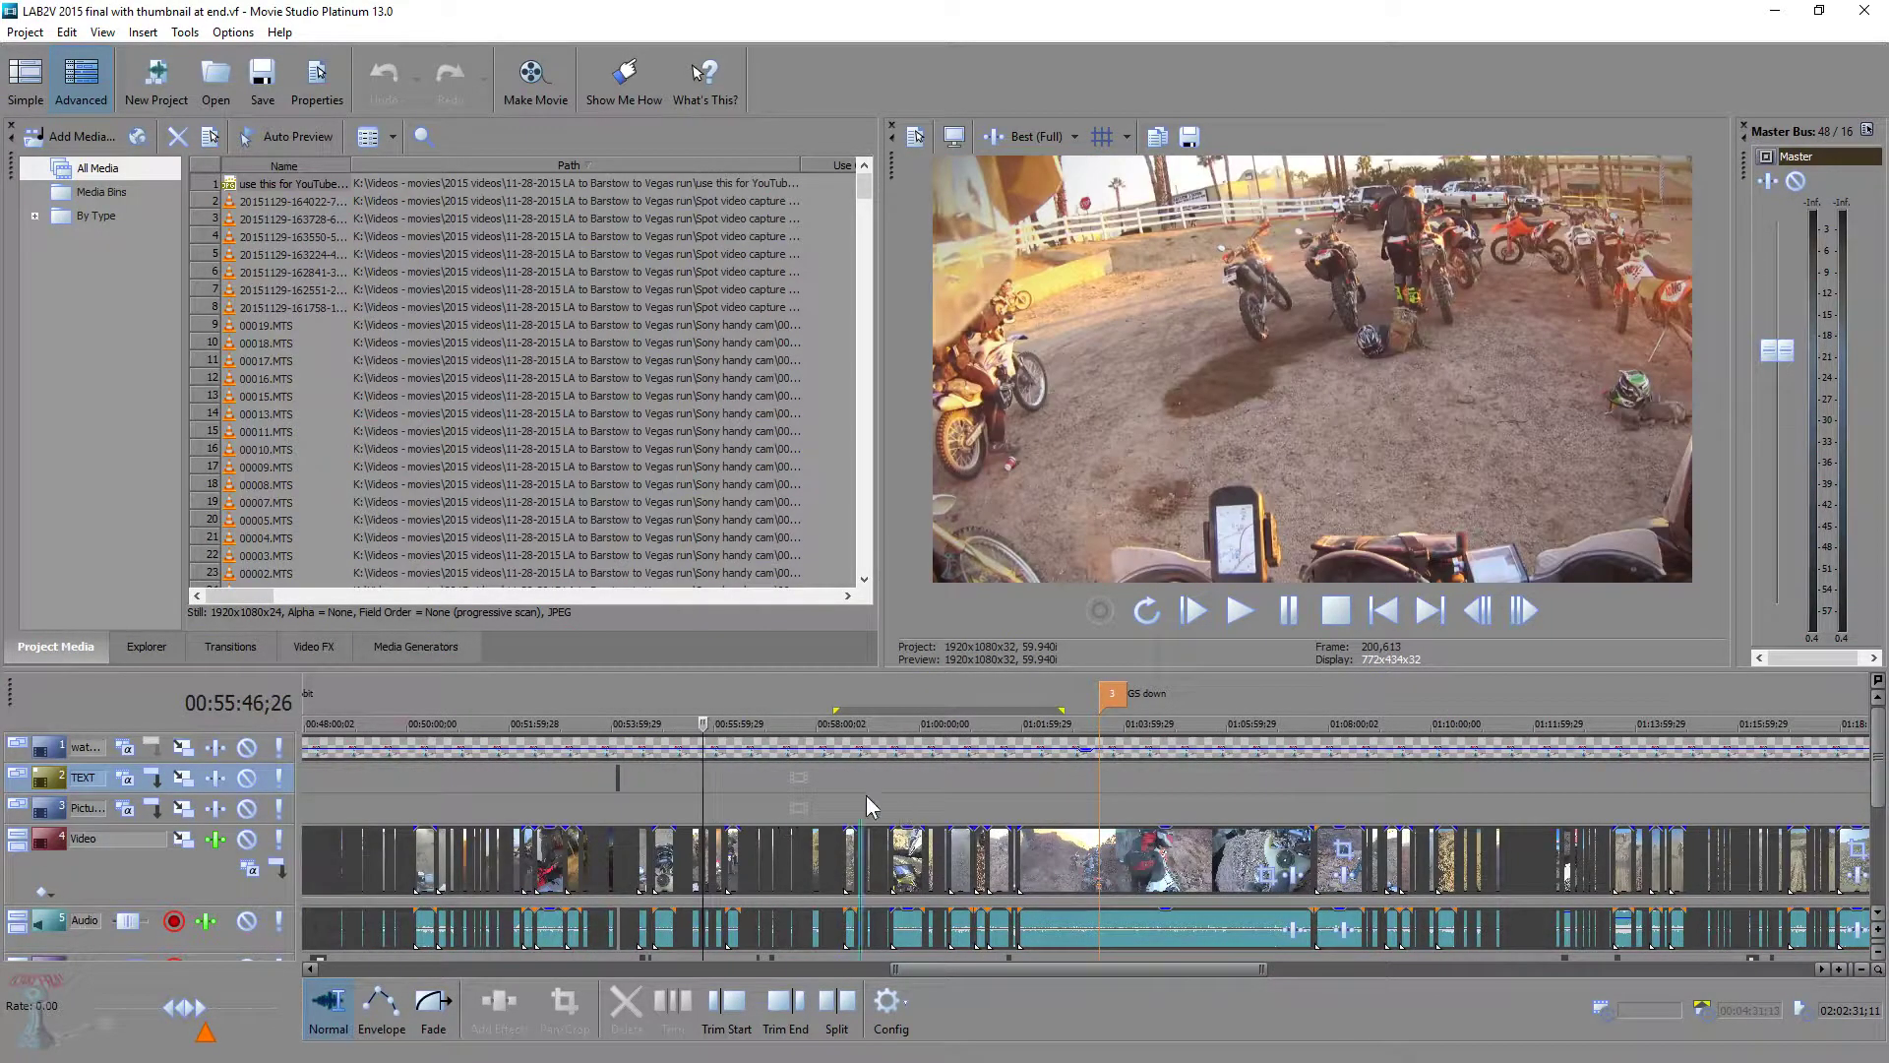
left_click(864, 795)
left_click(1240, 611)
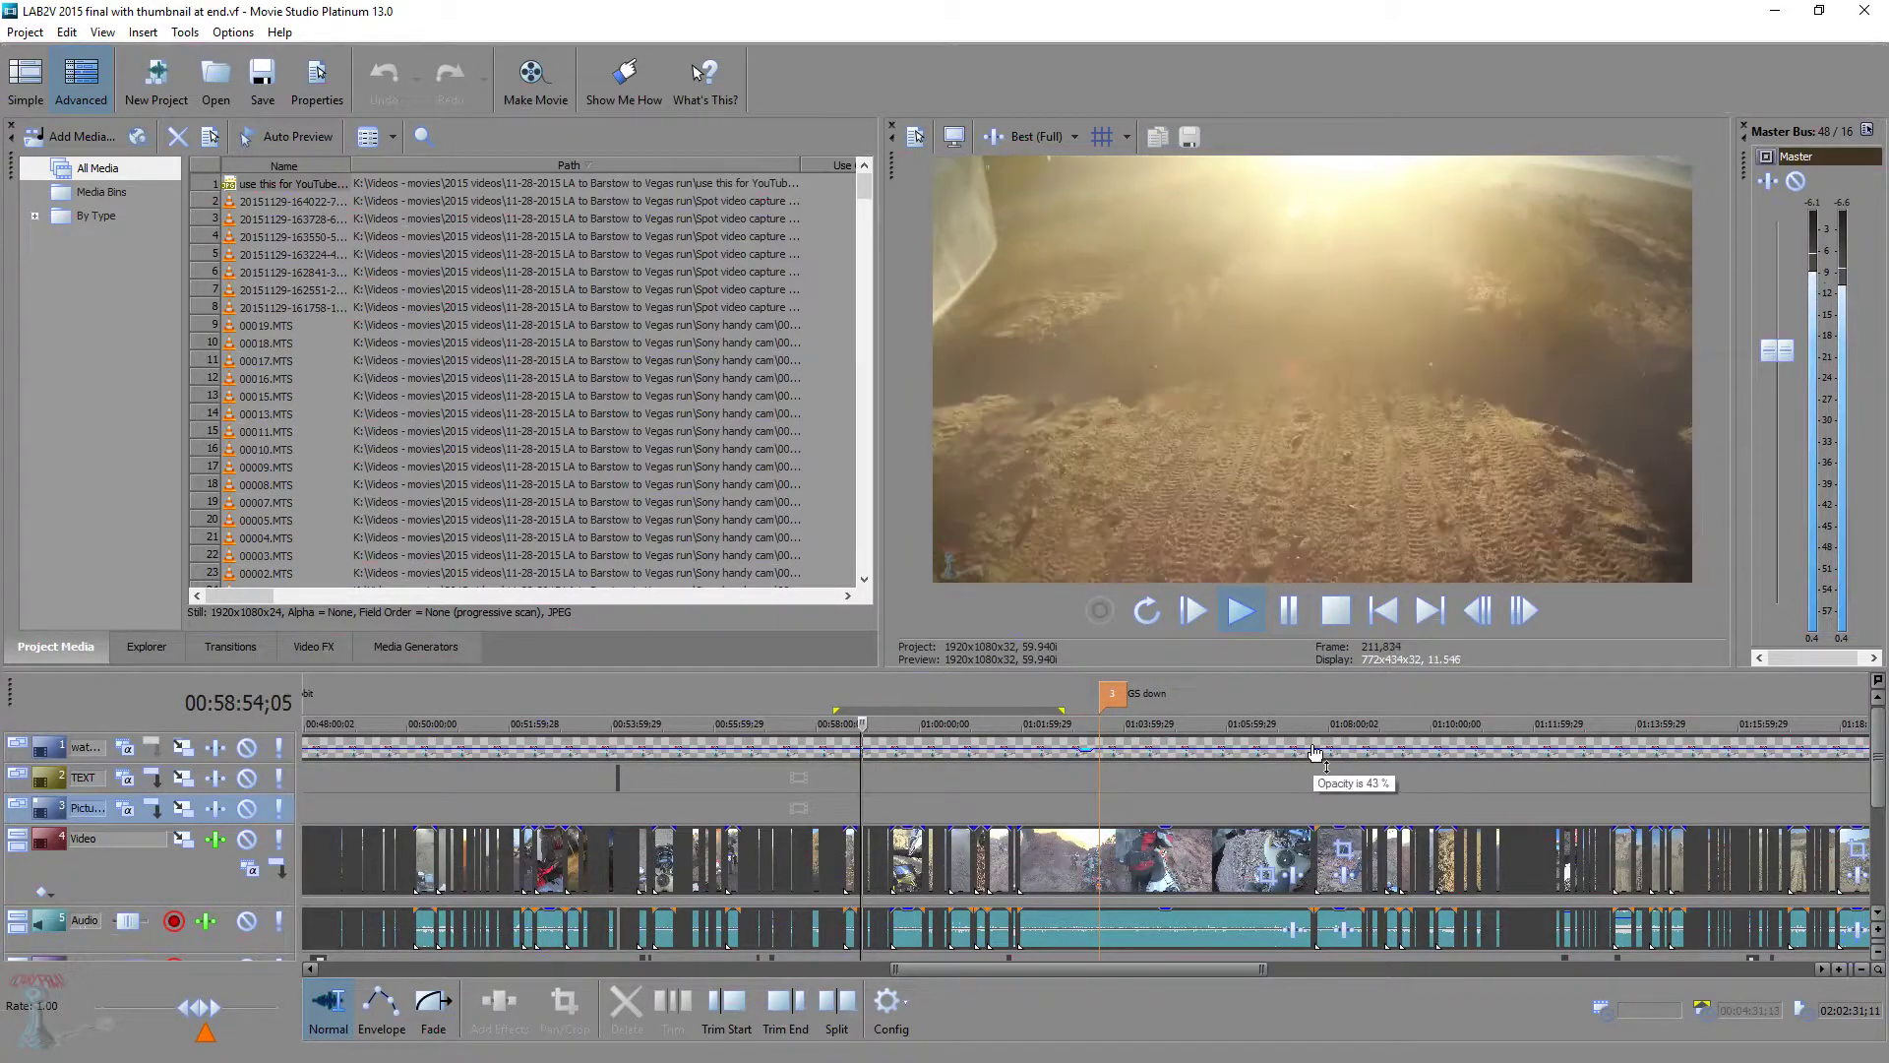
left_click(1331, 687)
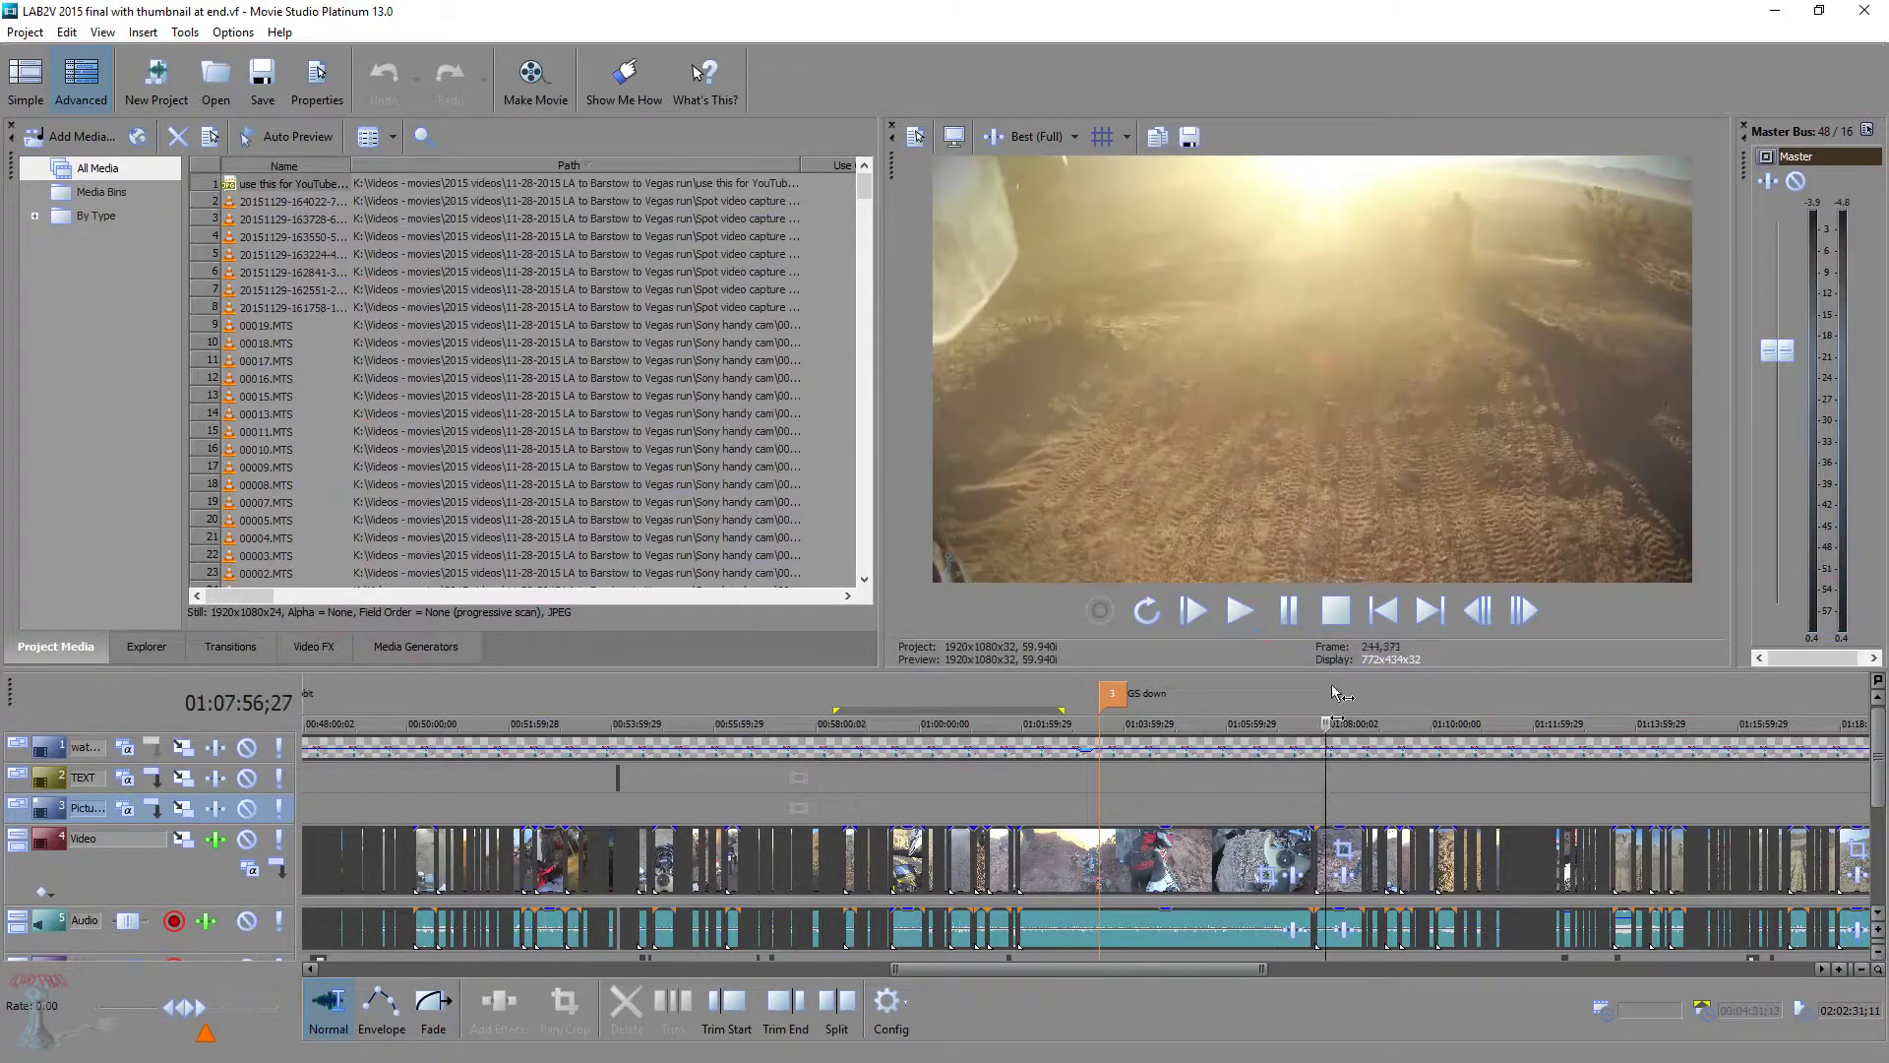
key("space")
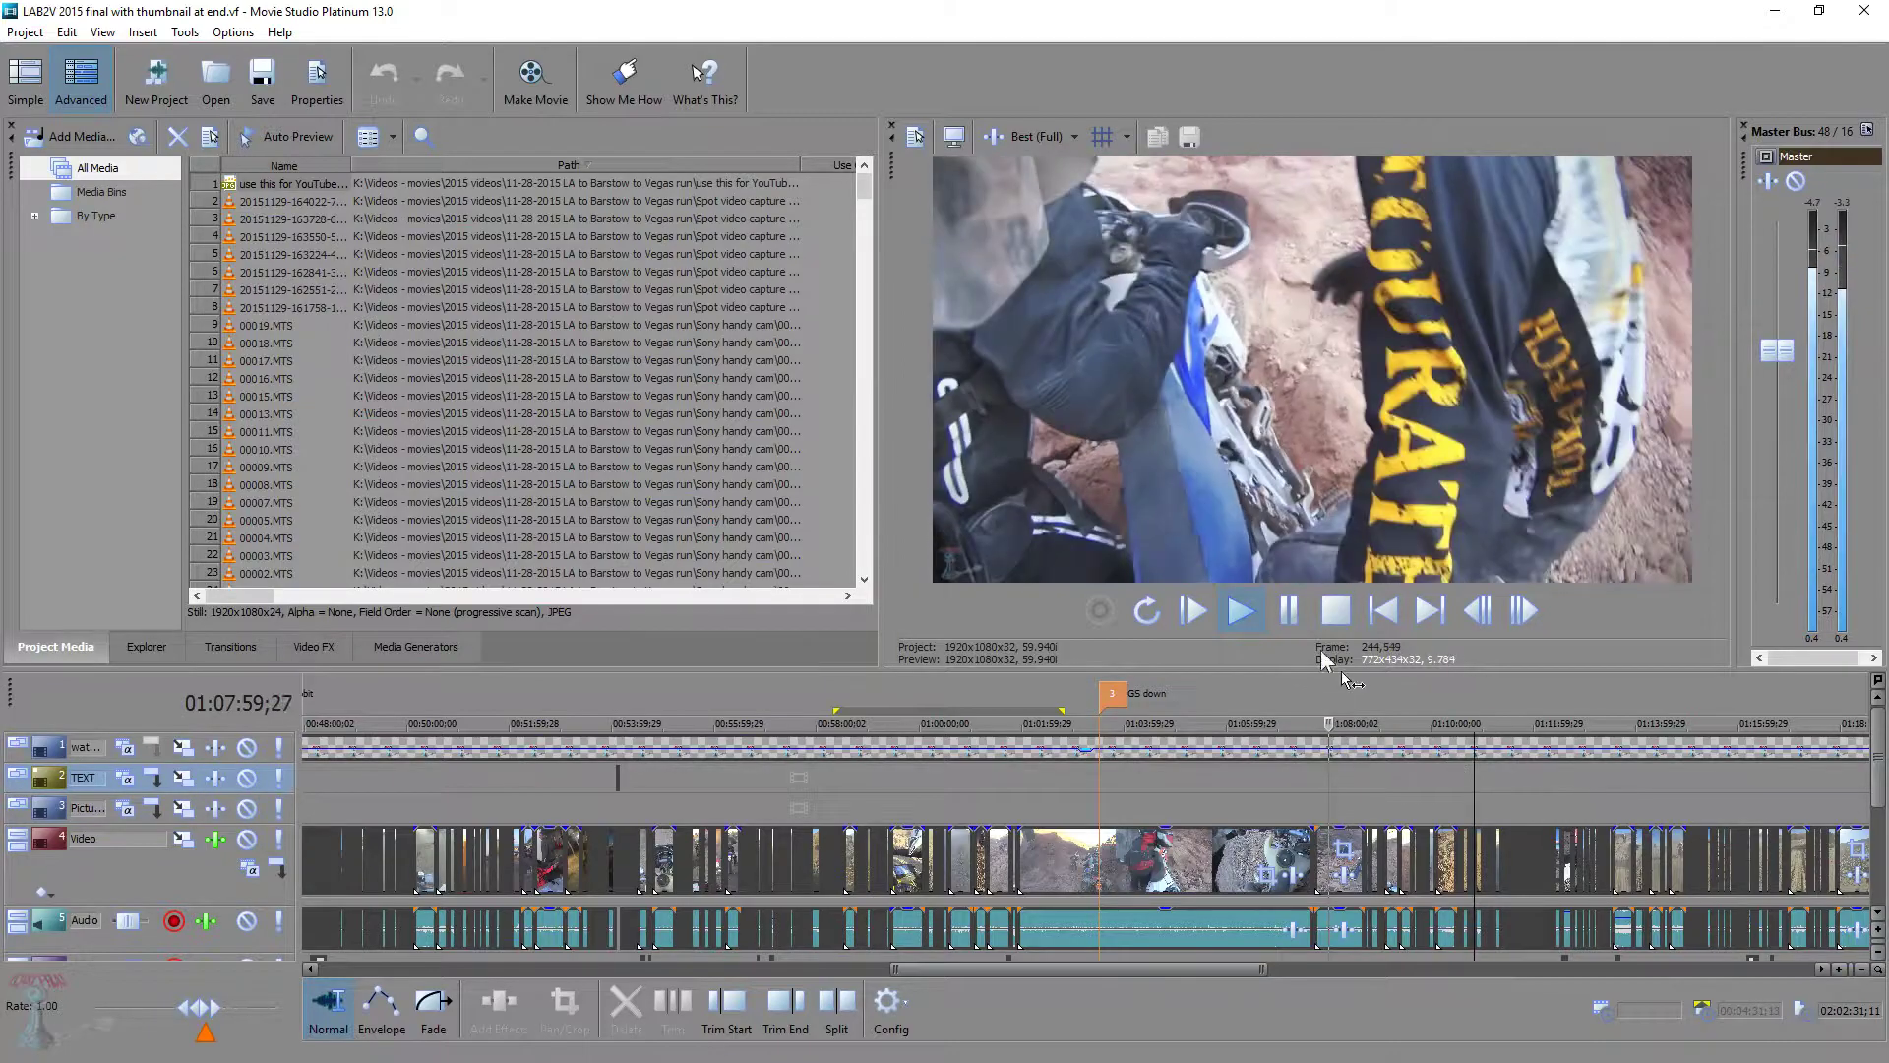
left_click(1643, 783)
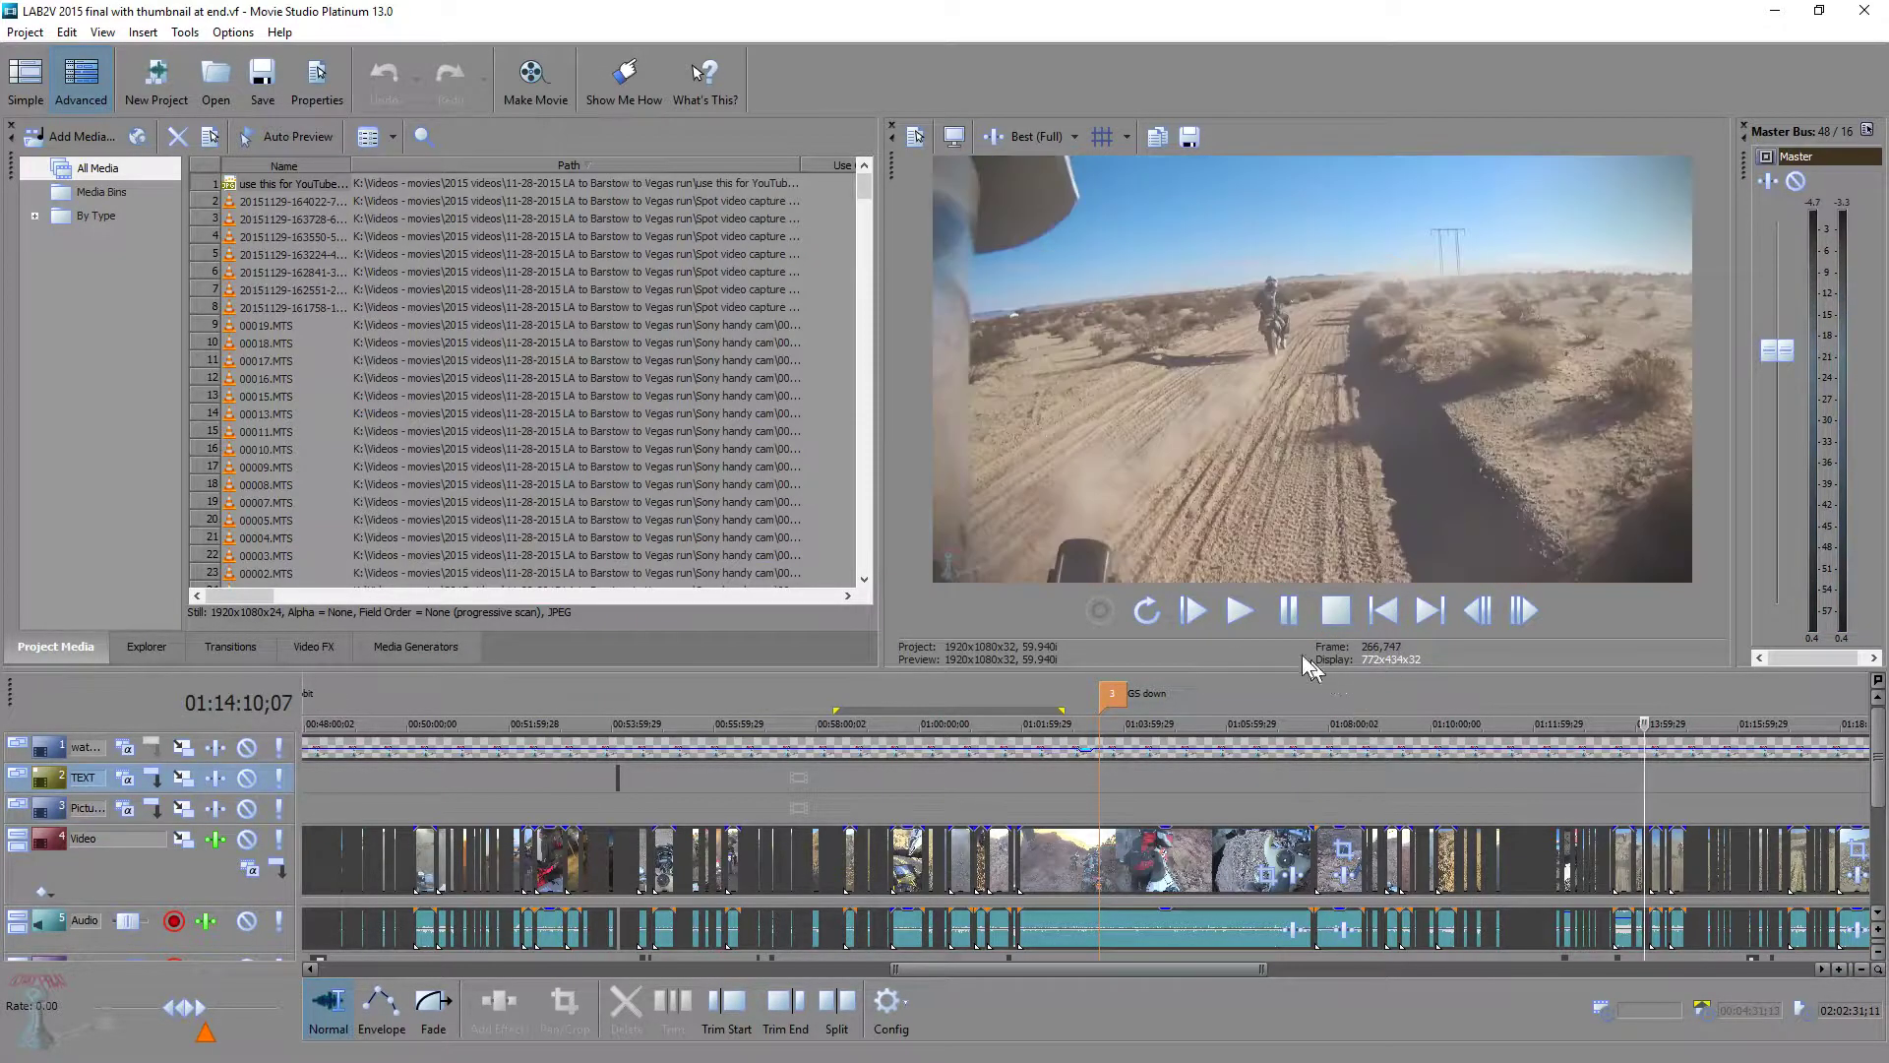
left_click(1240, 614)
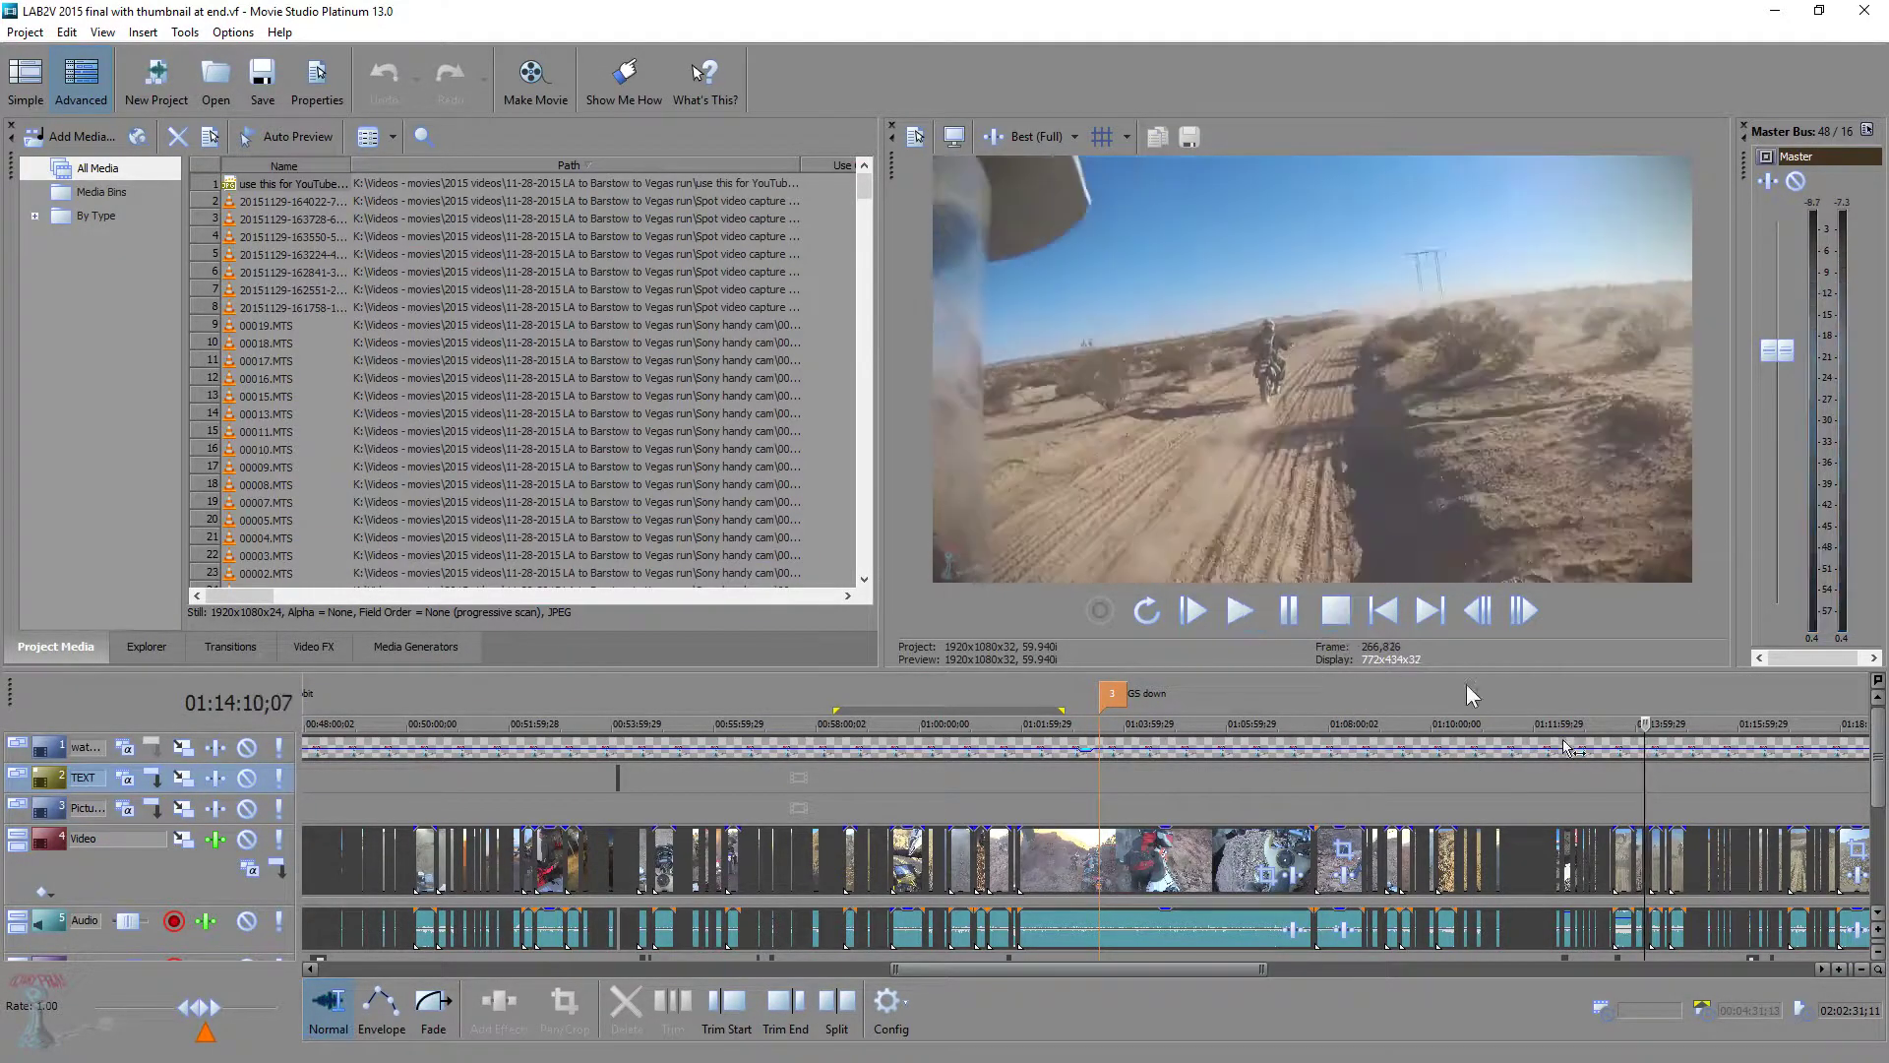
Preview the road scene at 01:14:58;25 and the sandy track scene
left_click(1685, 784)
left_click(1241, 612)
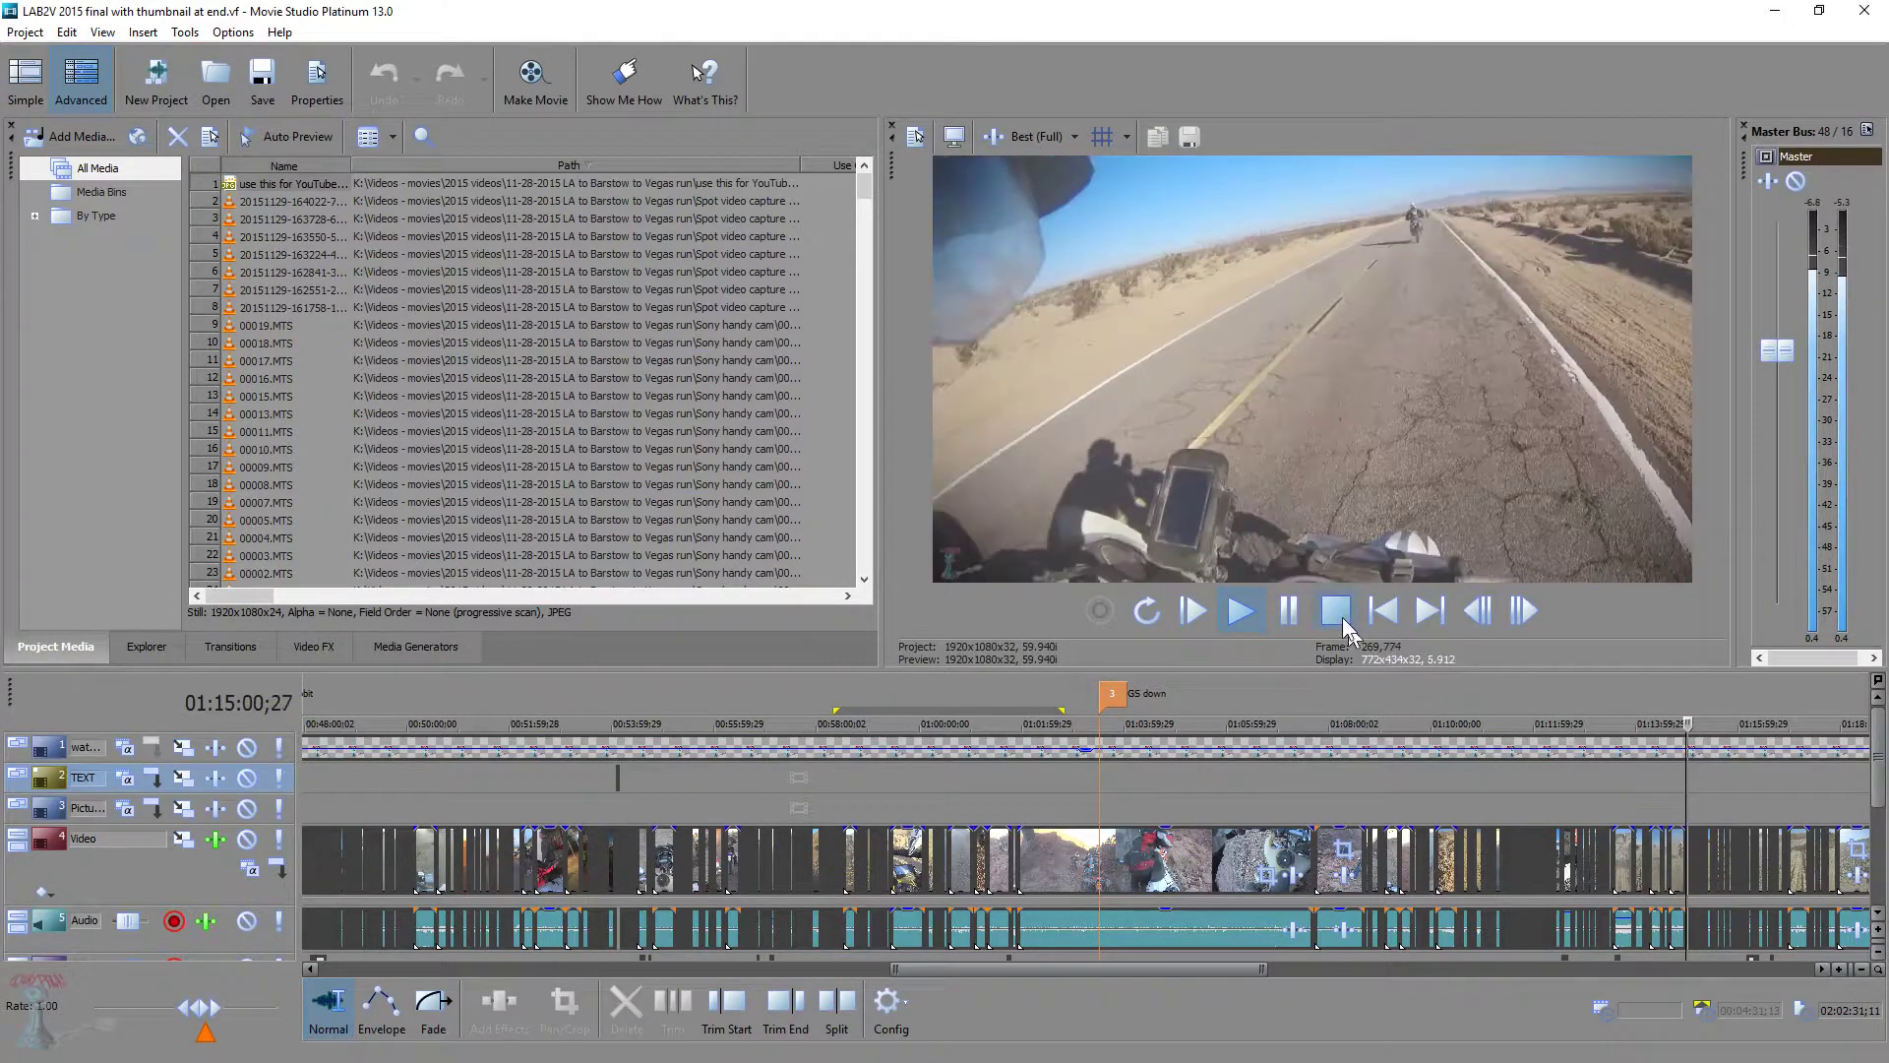
left_click(1336, 612)
left_click(1794, 773)
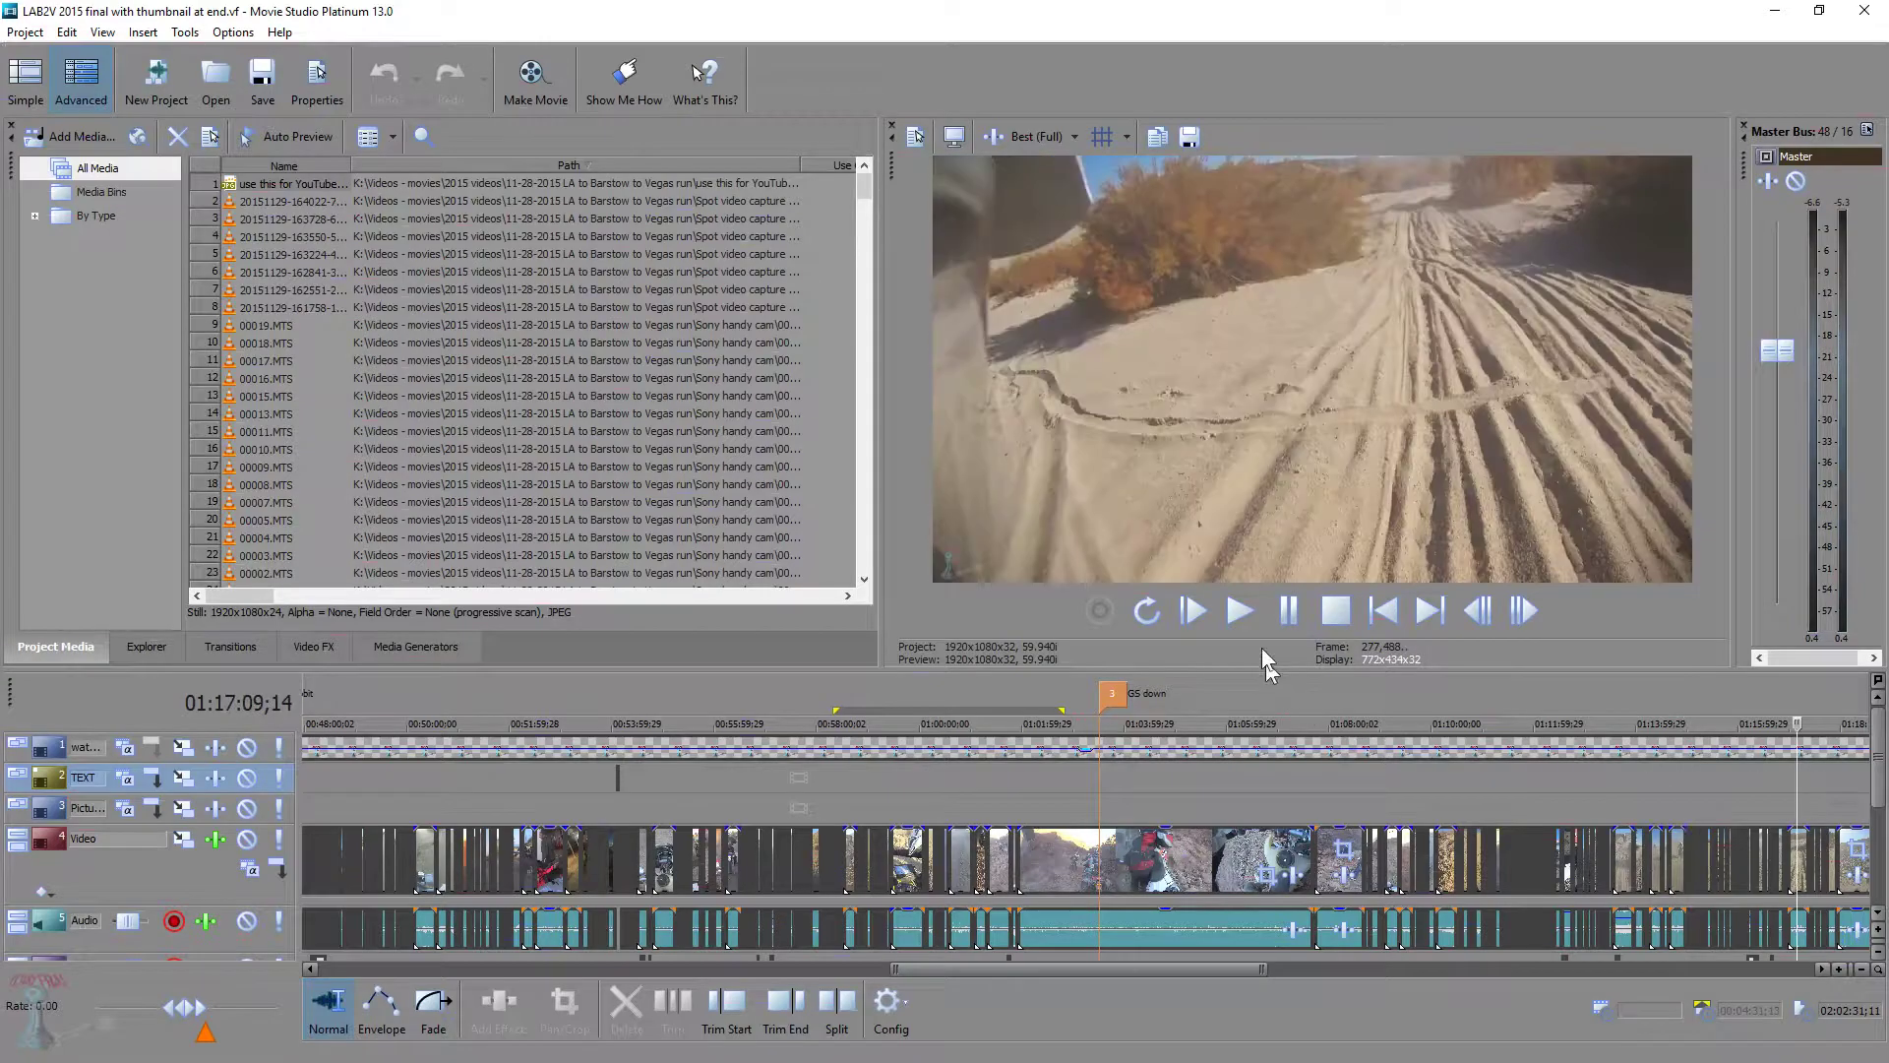
key("space")
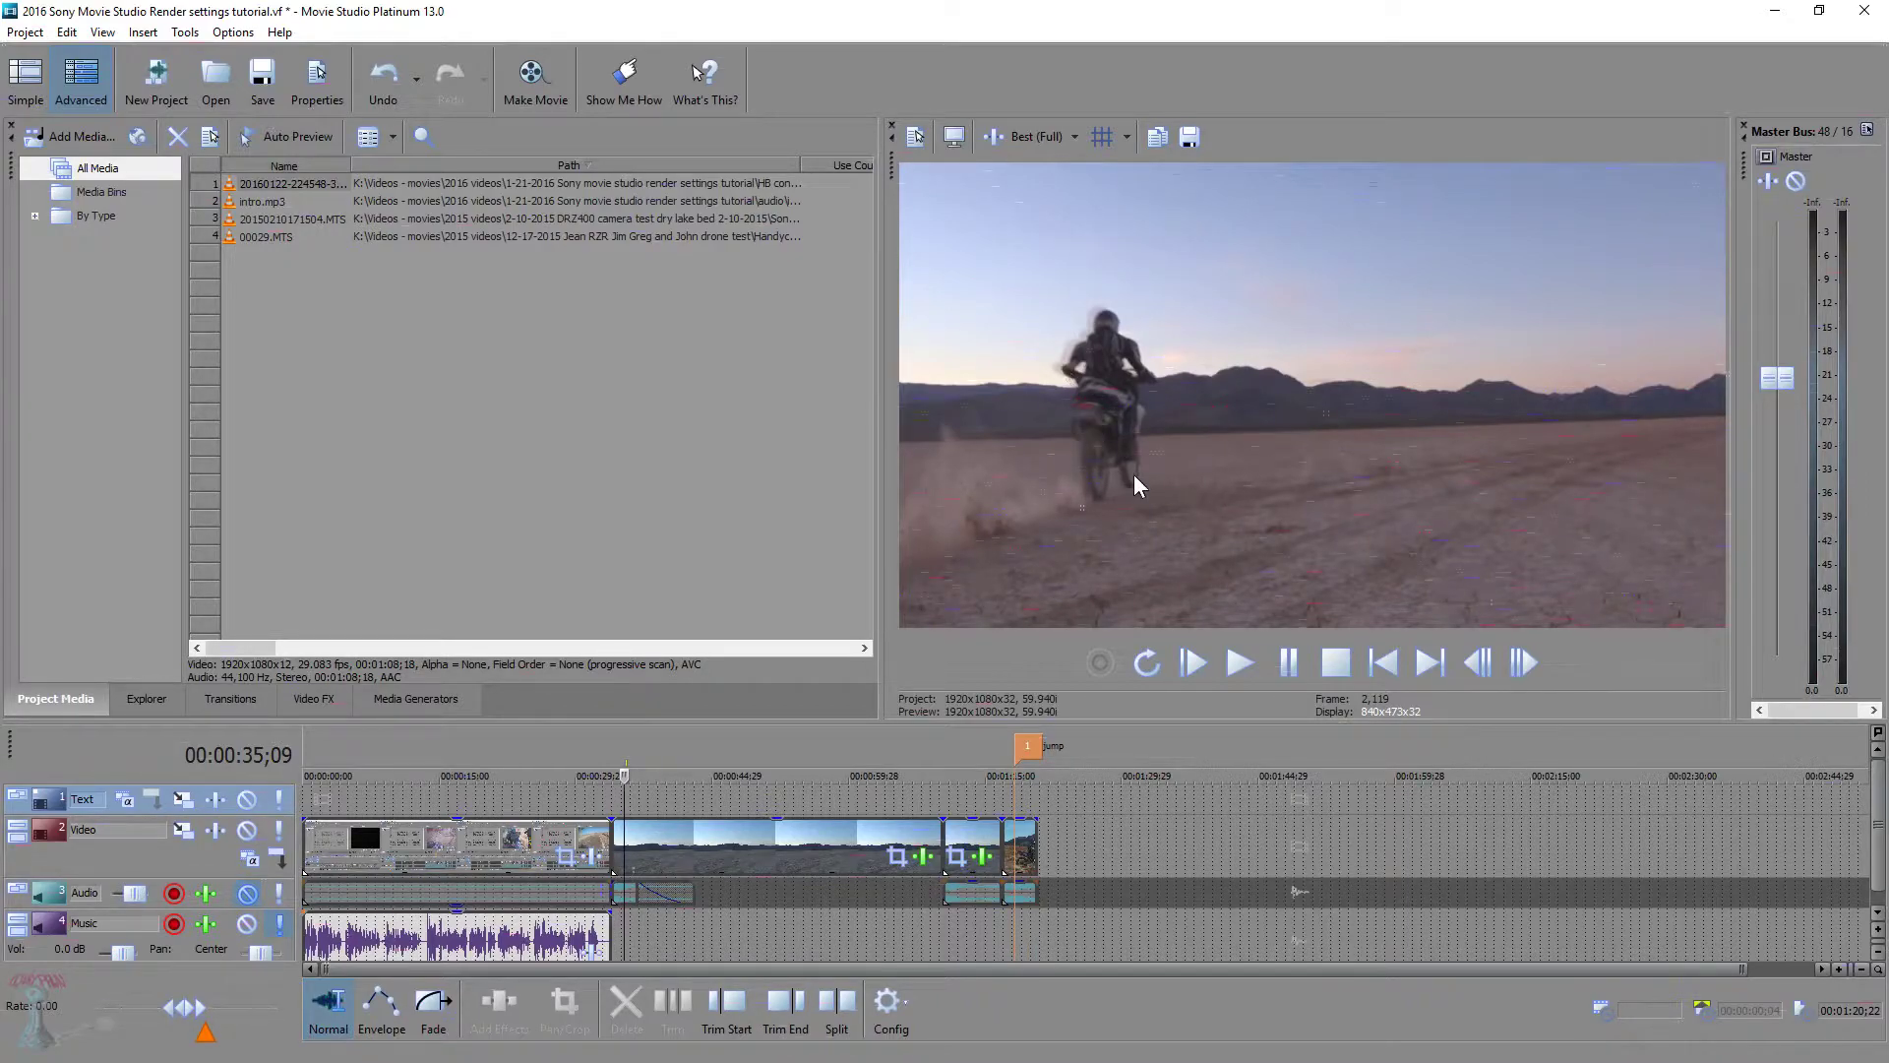
left_click(1041, 138)
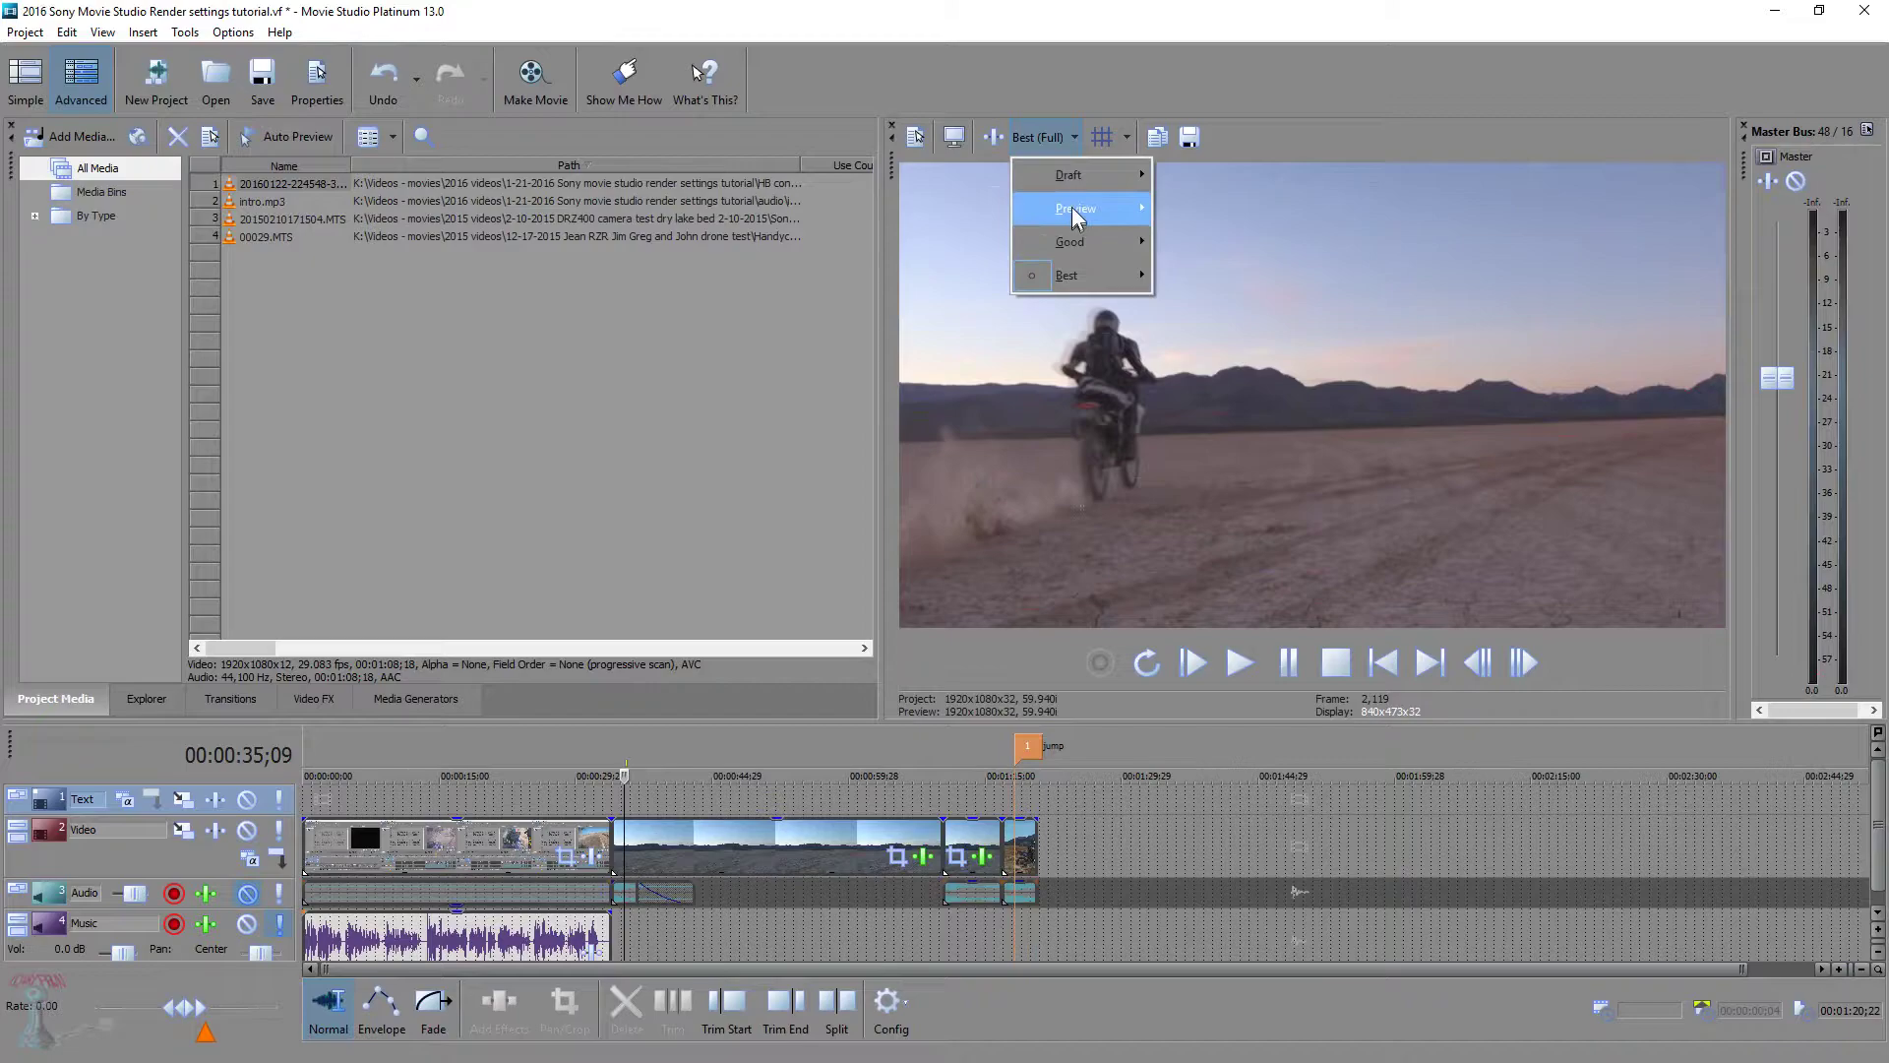
mouse_move(1102, 214)
left_click(1205, 241)
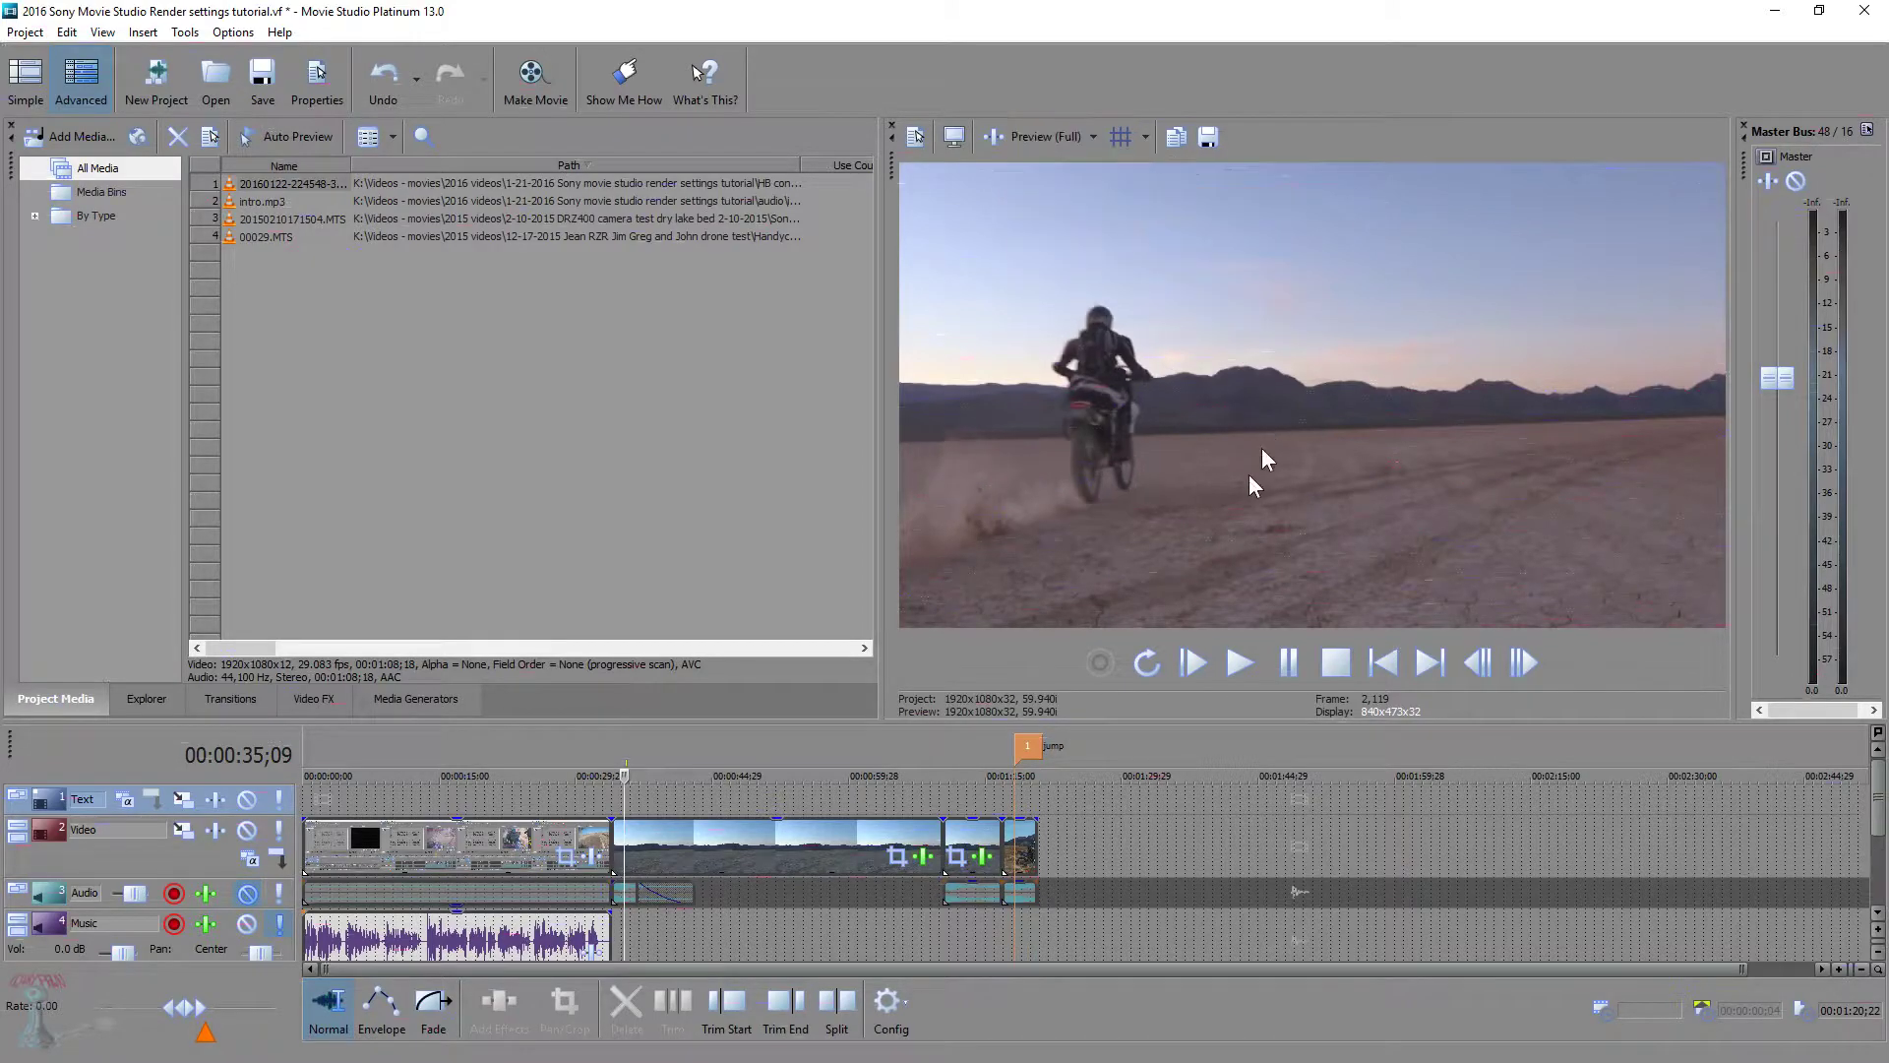
left_click(1037, 135)
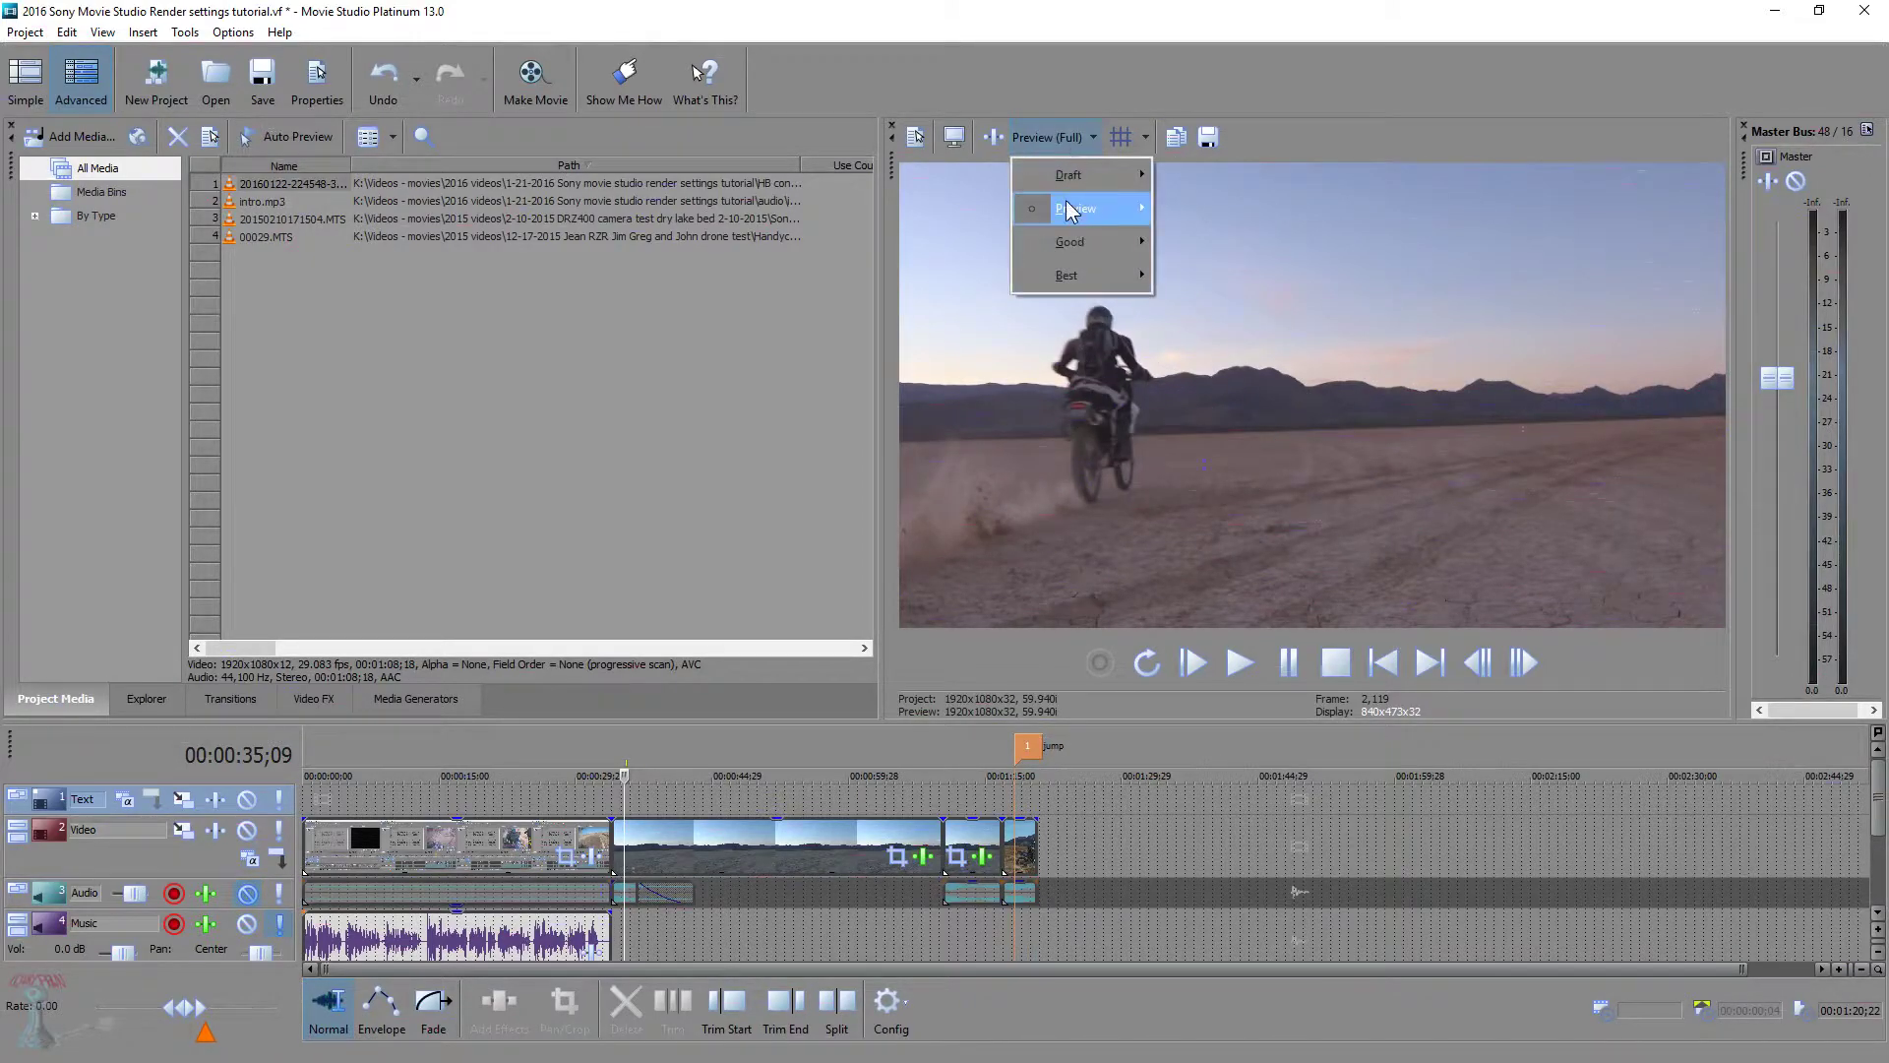
mouse_move(1092, 209)
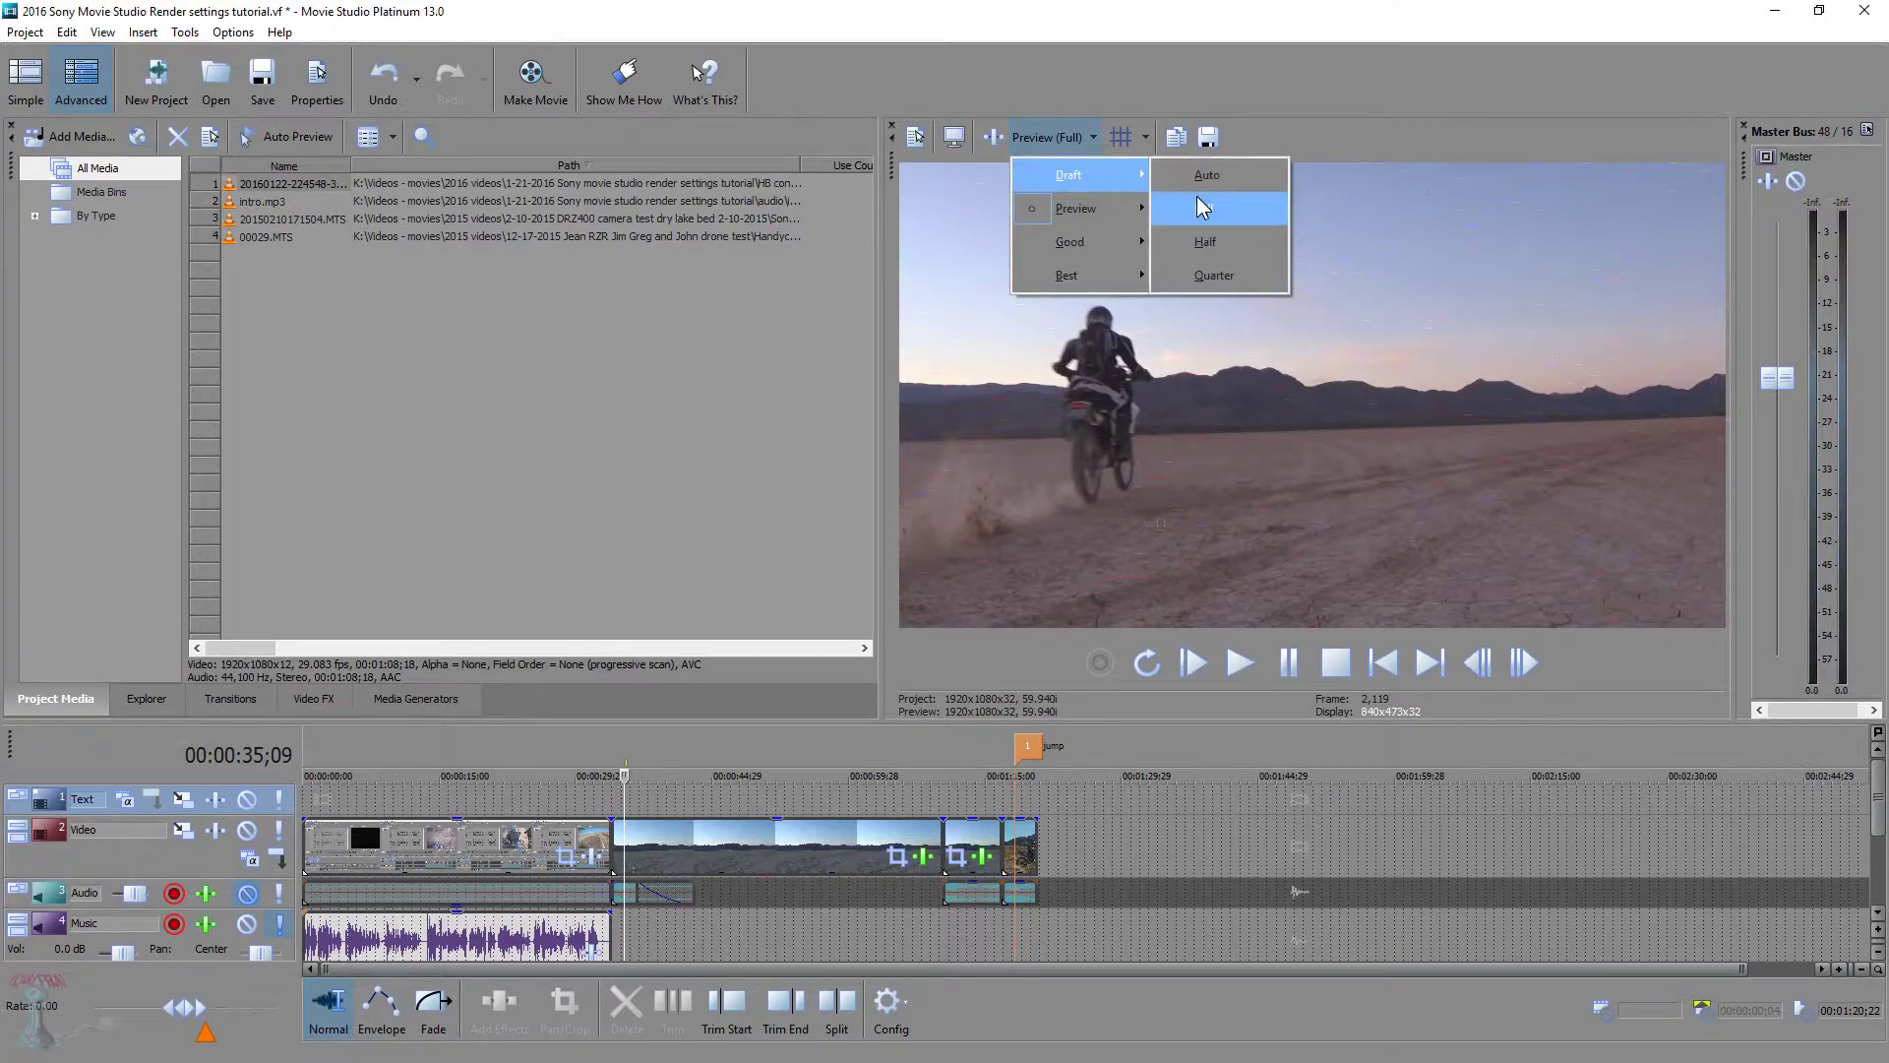
left_click(1211, 274)
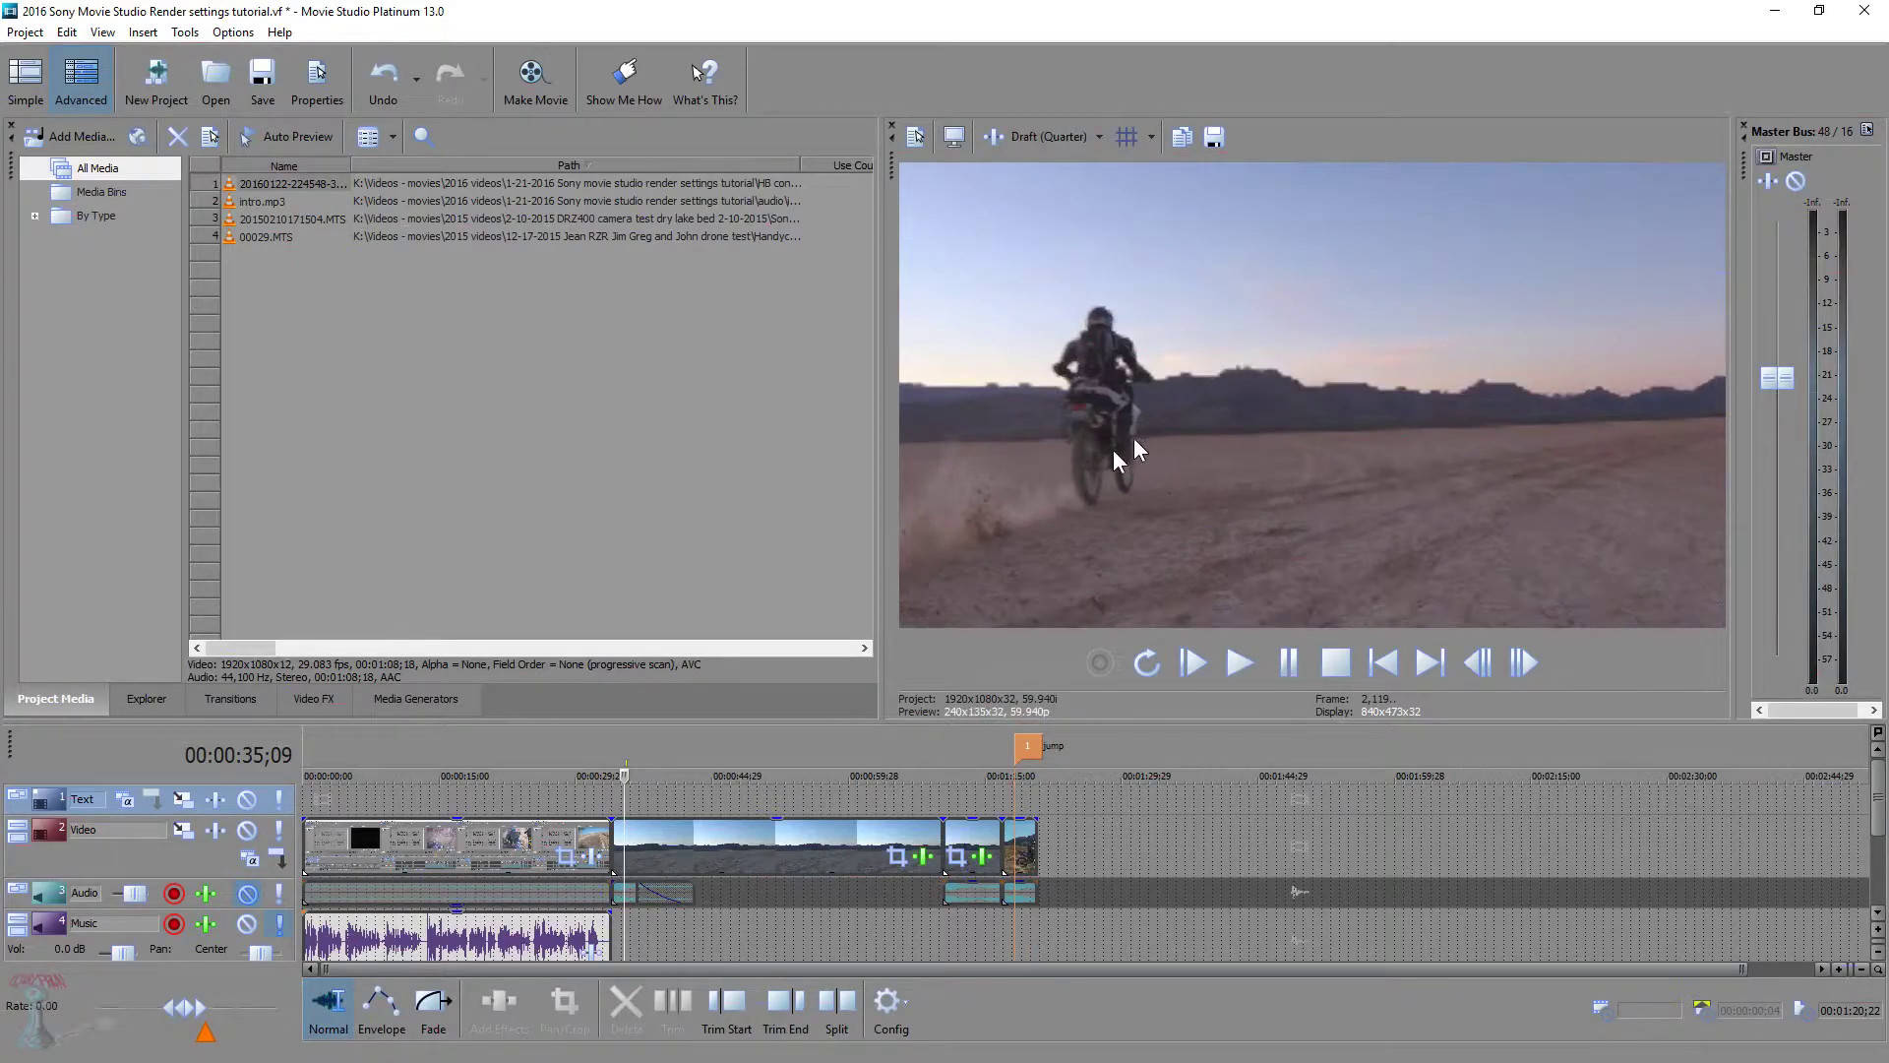
left_click(1247, 665)
left_click(1288, 662)
left_click(1073, 139)
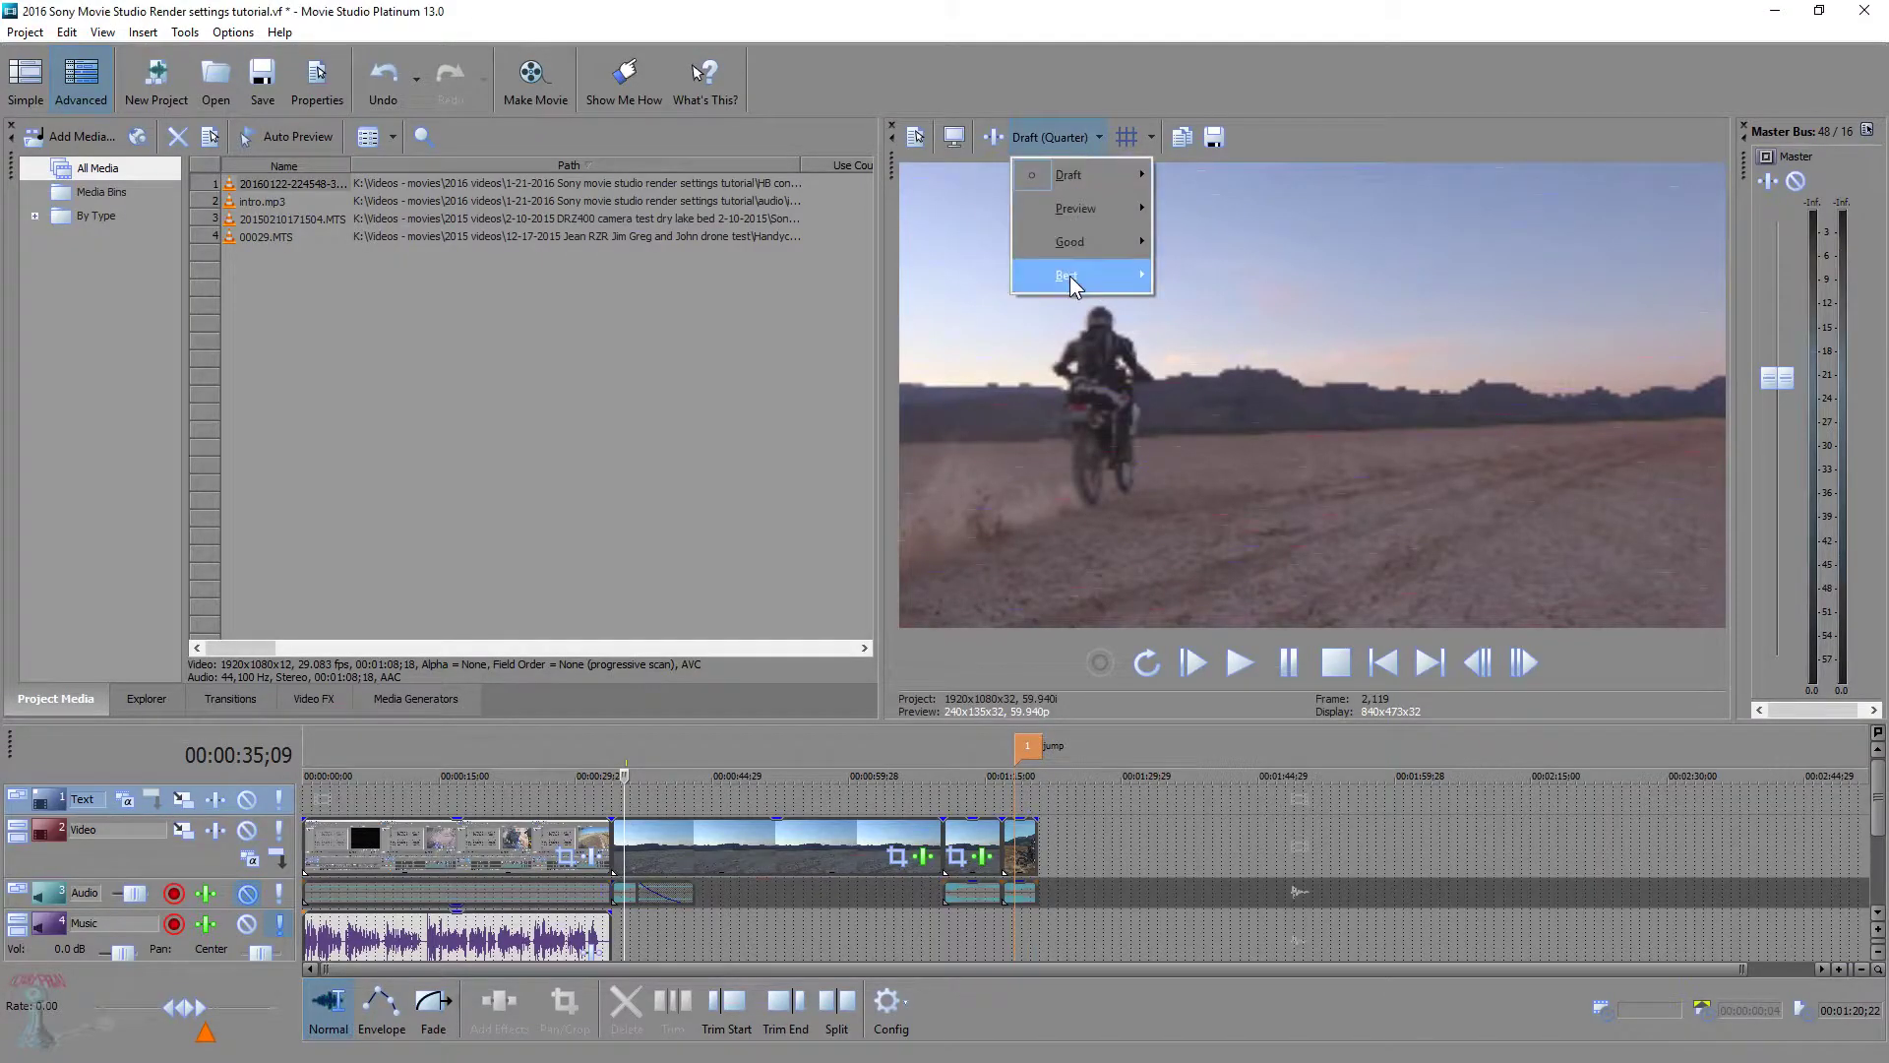
mouse_move(1077, 273)
left_click(1200, 307)
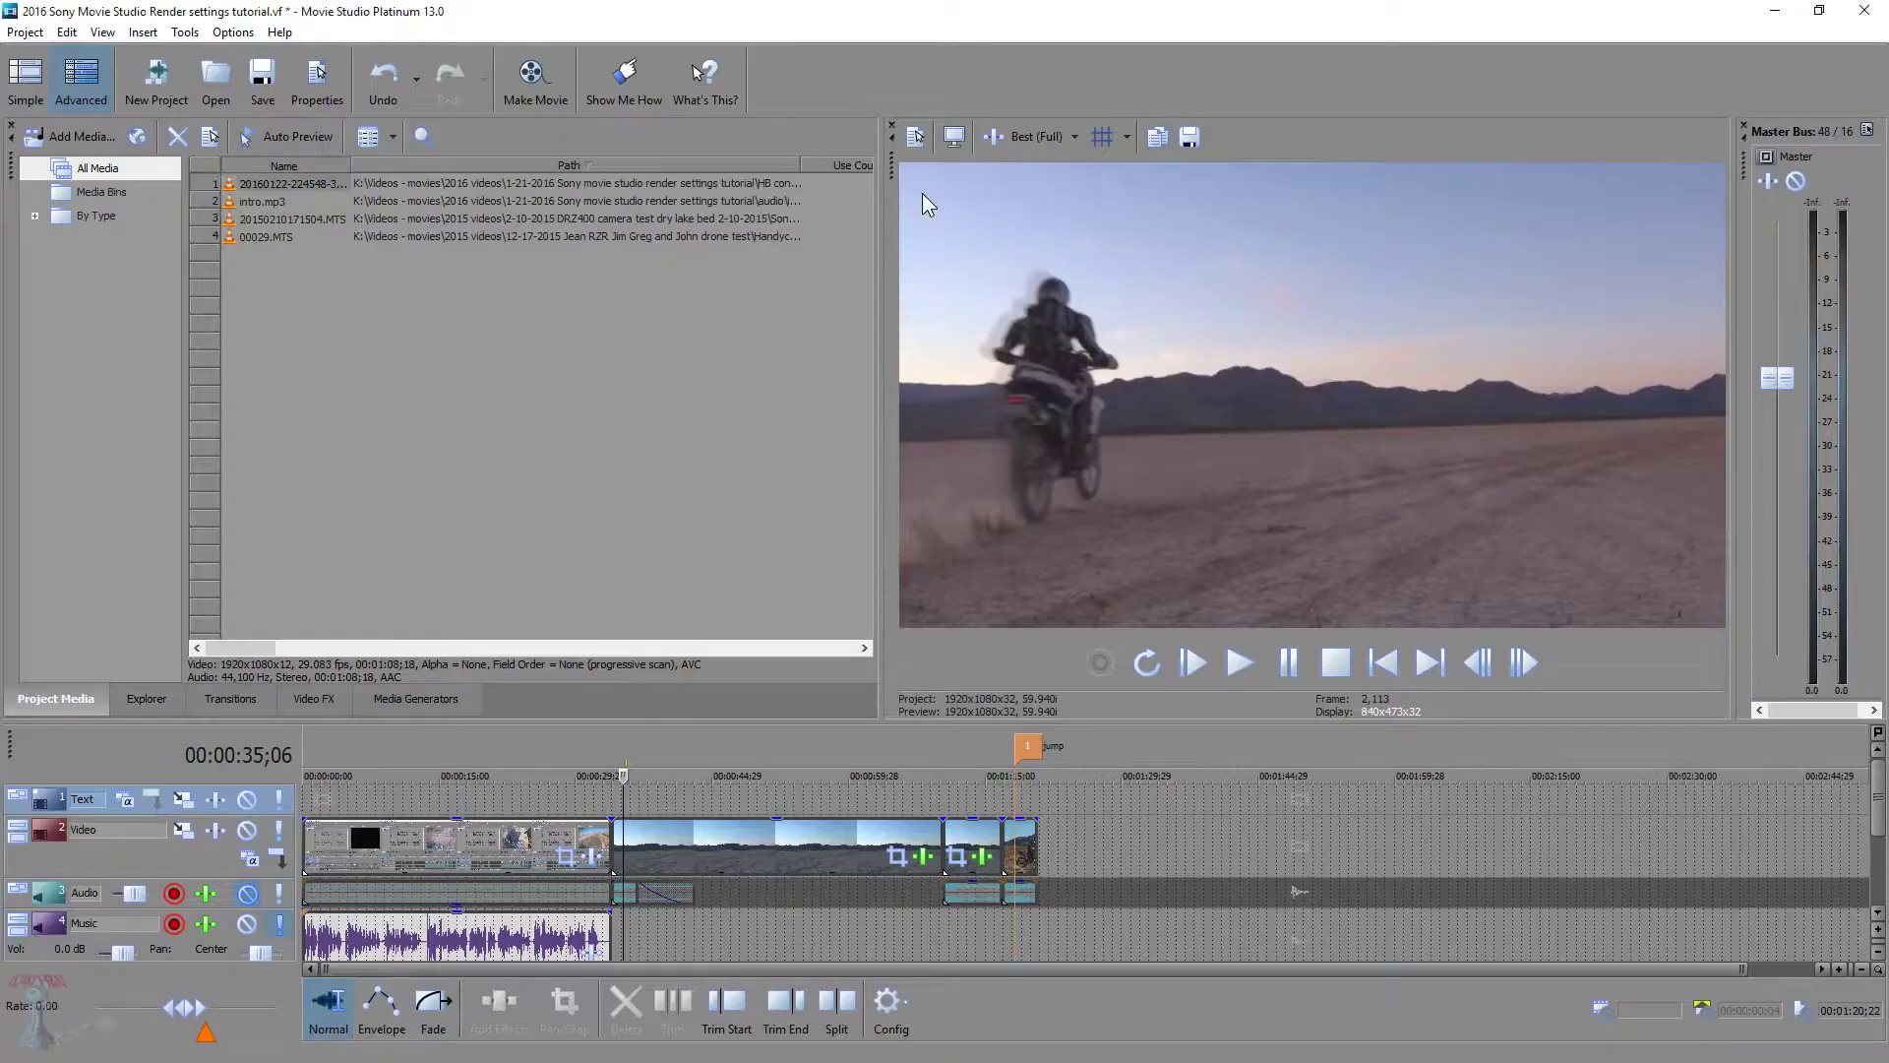
Keep Best rendering quality and set project deinterlacing to Interpolate fields
left_click(916, 137)
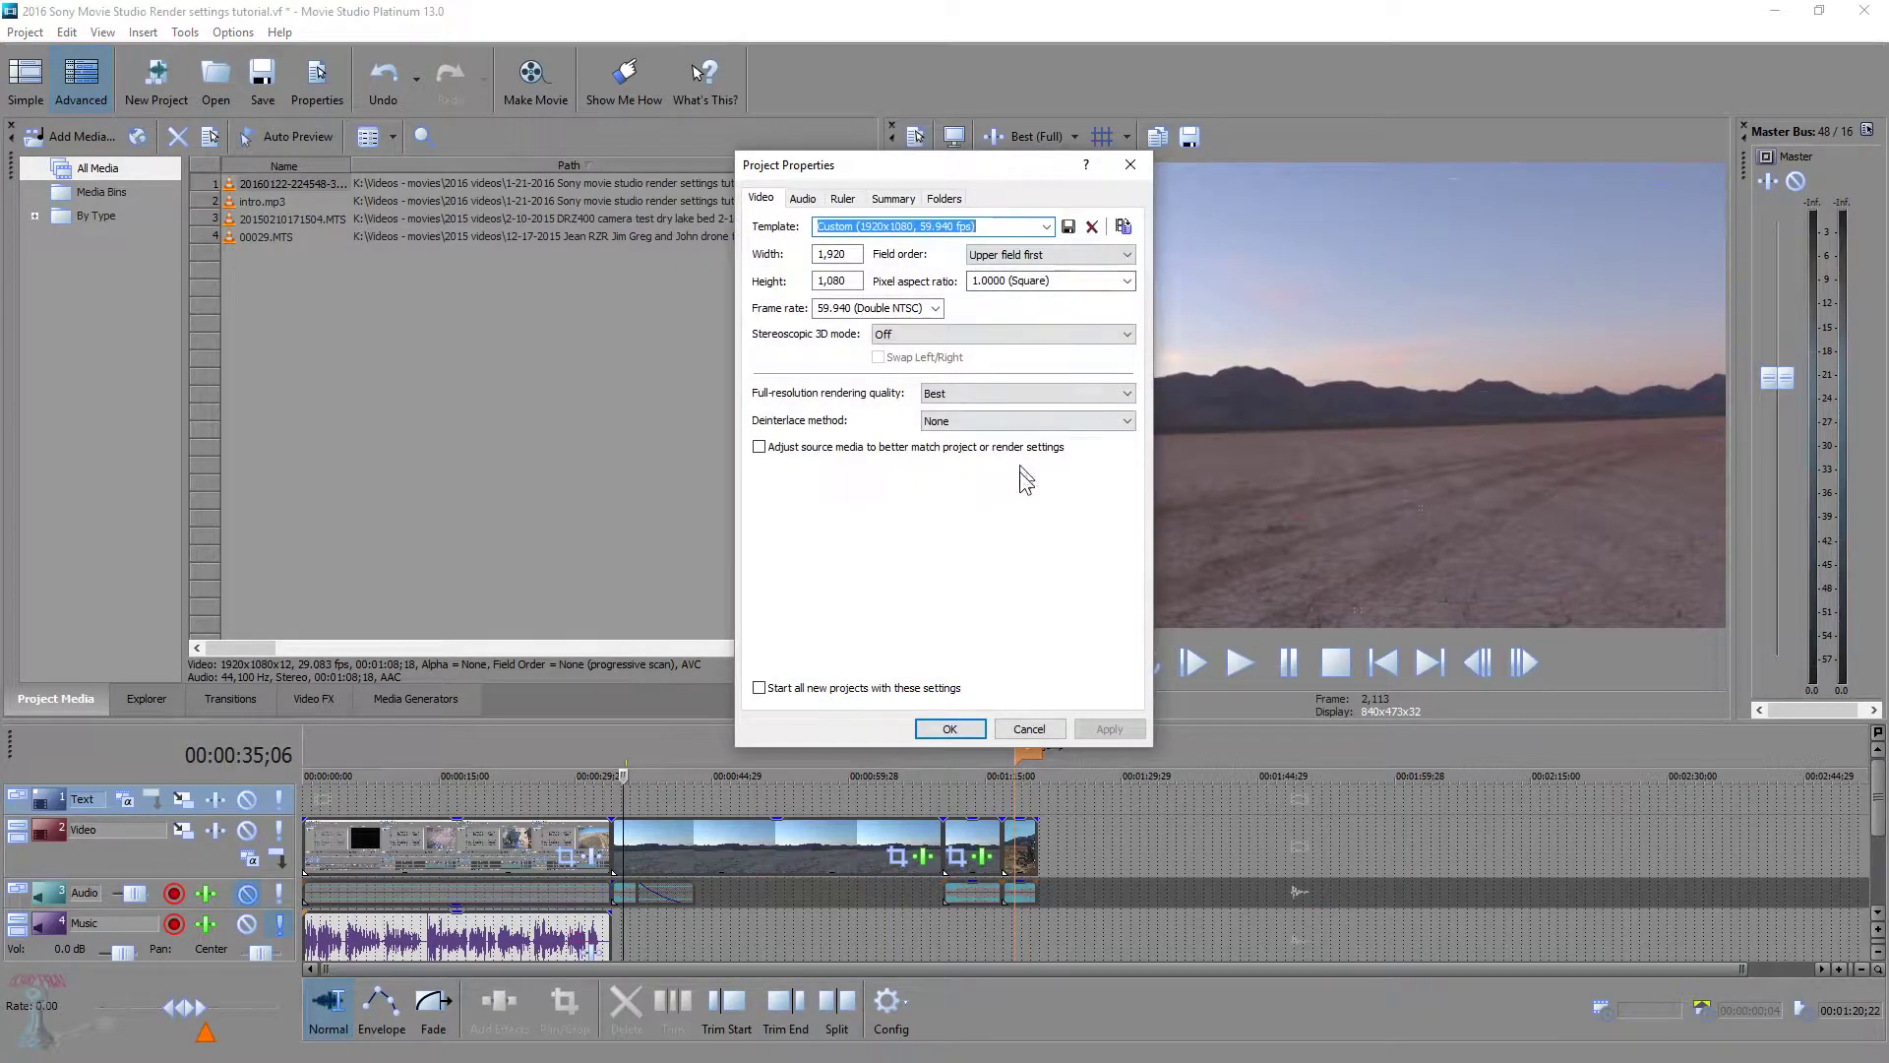
left_click(1129, 393)
left_click(1131, 411)
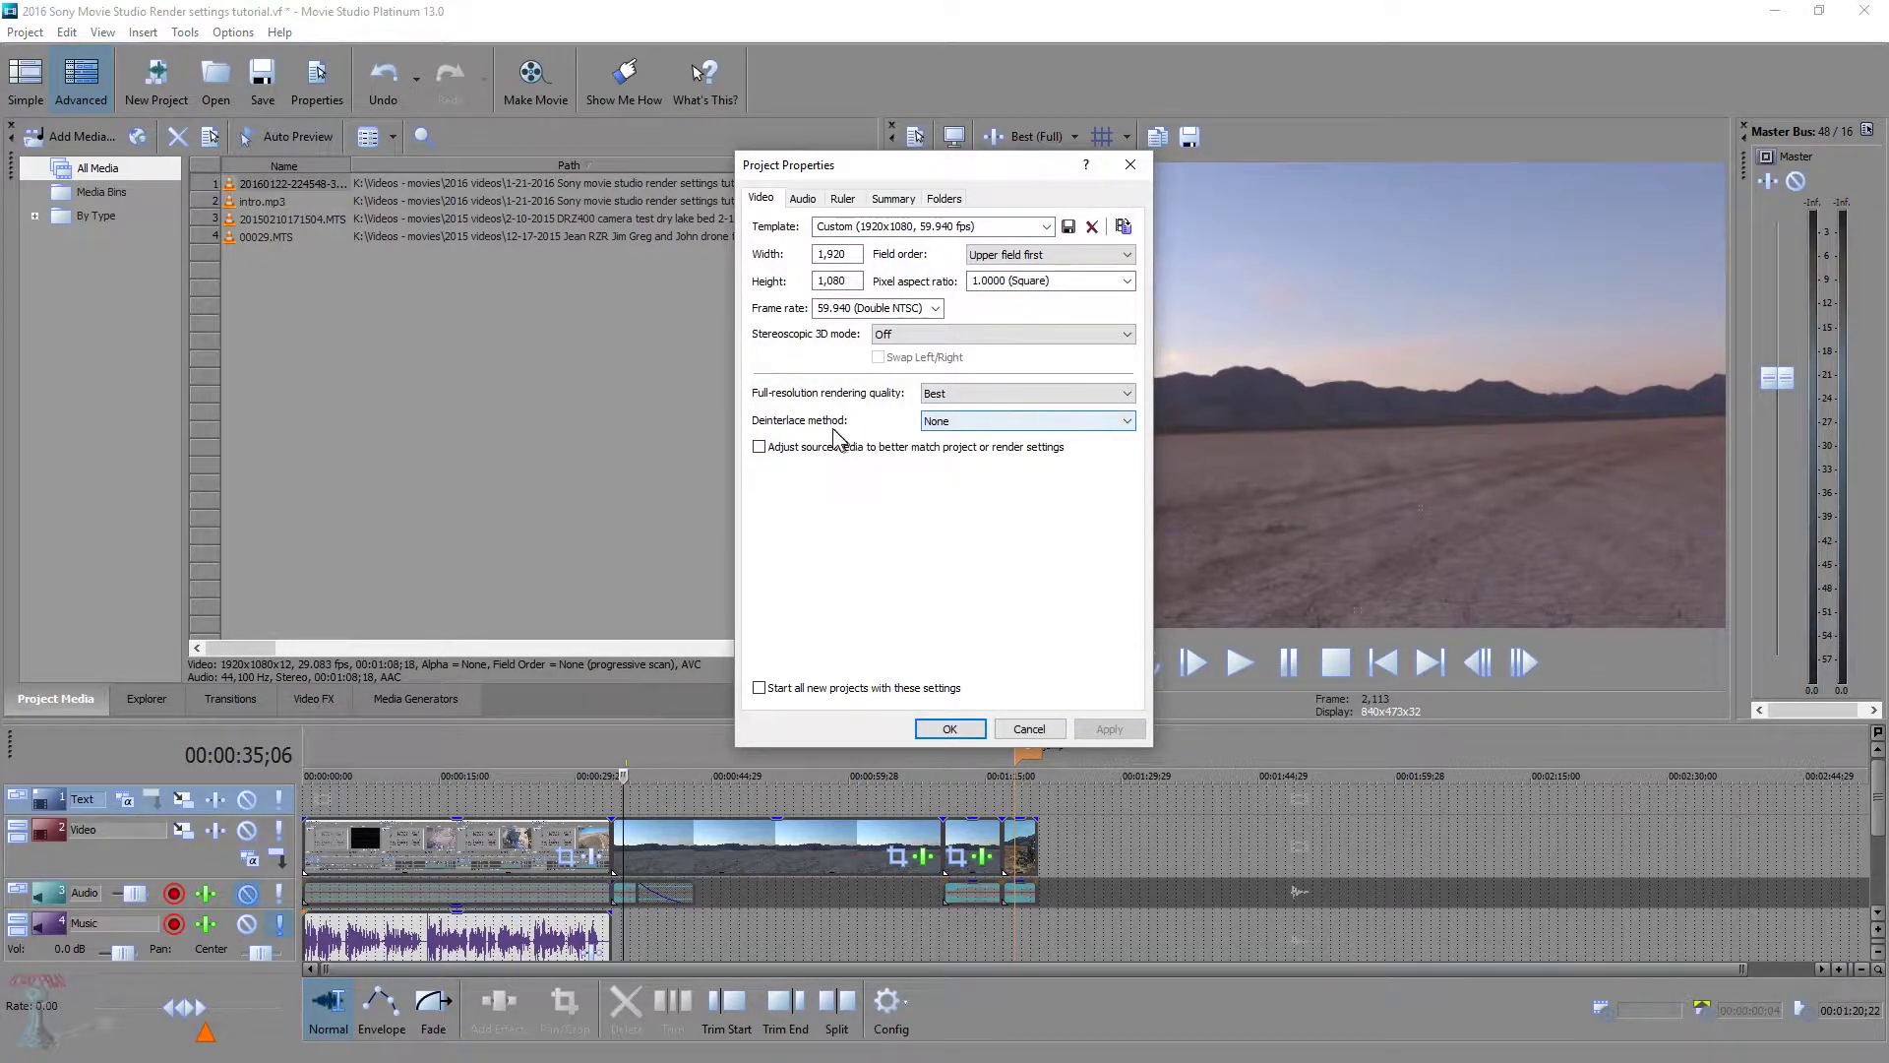
left_click(1057, 421)
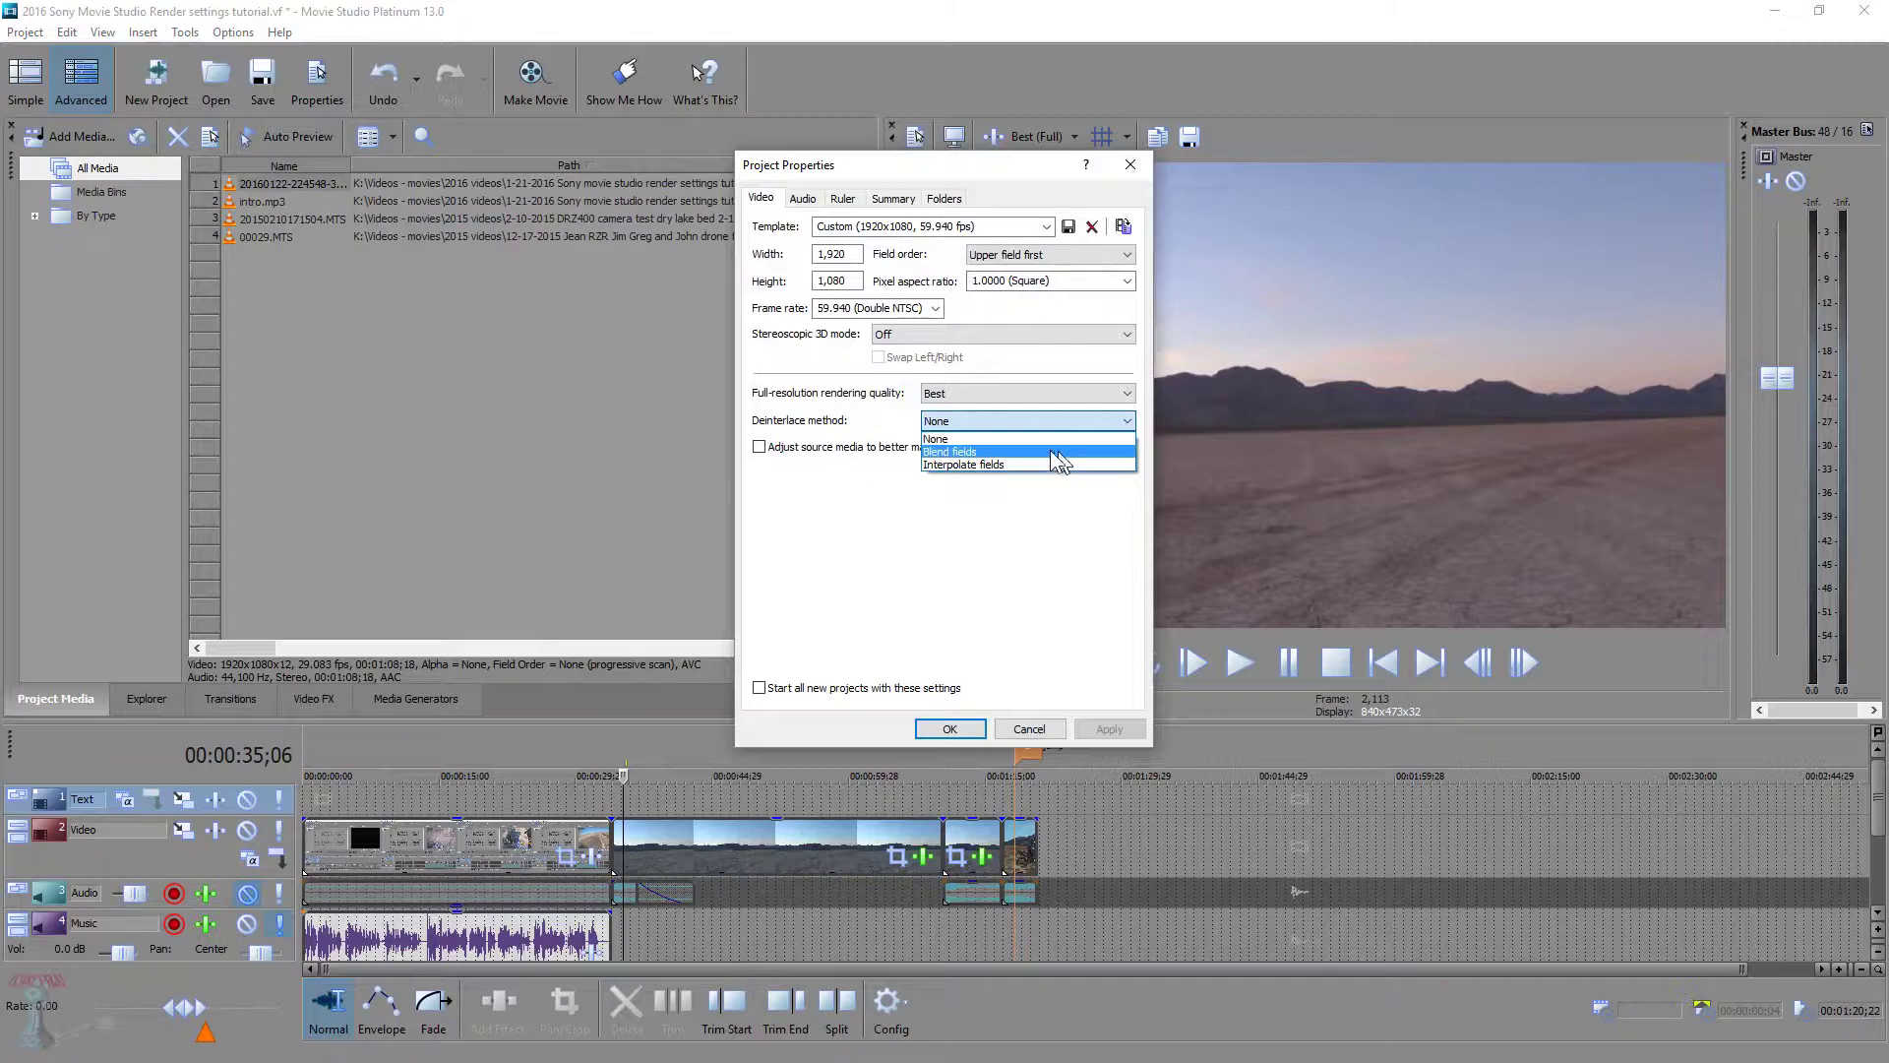
left_click(990, 463)
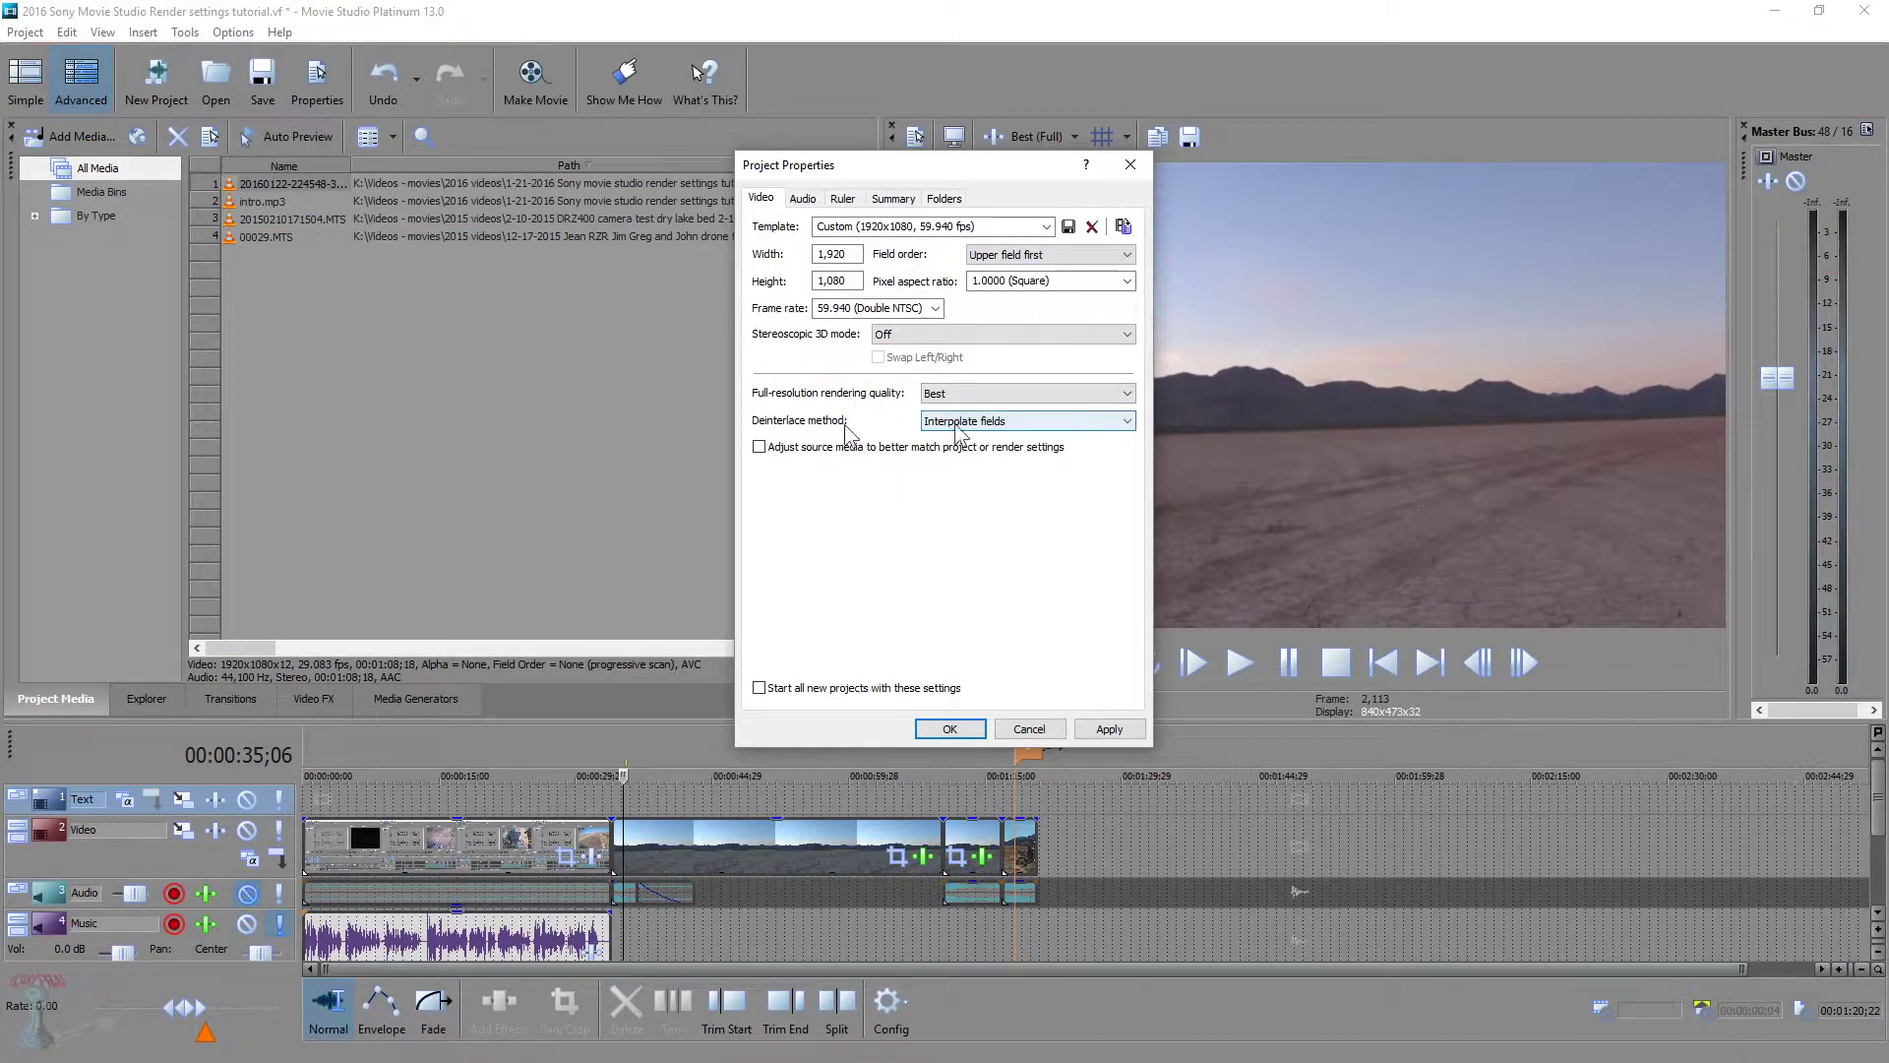
left_click(1107, 728)
Set the project field order to None (progressive scan) and confirm
left_click(1082, 258)
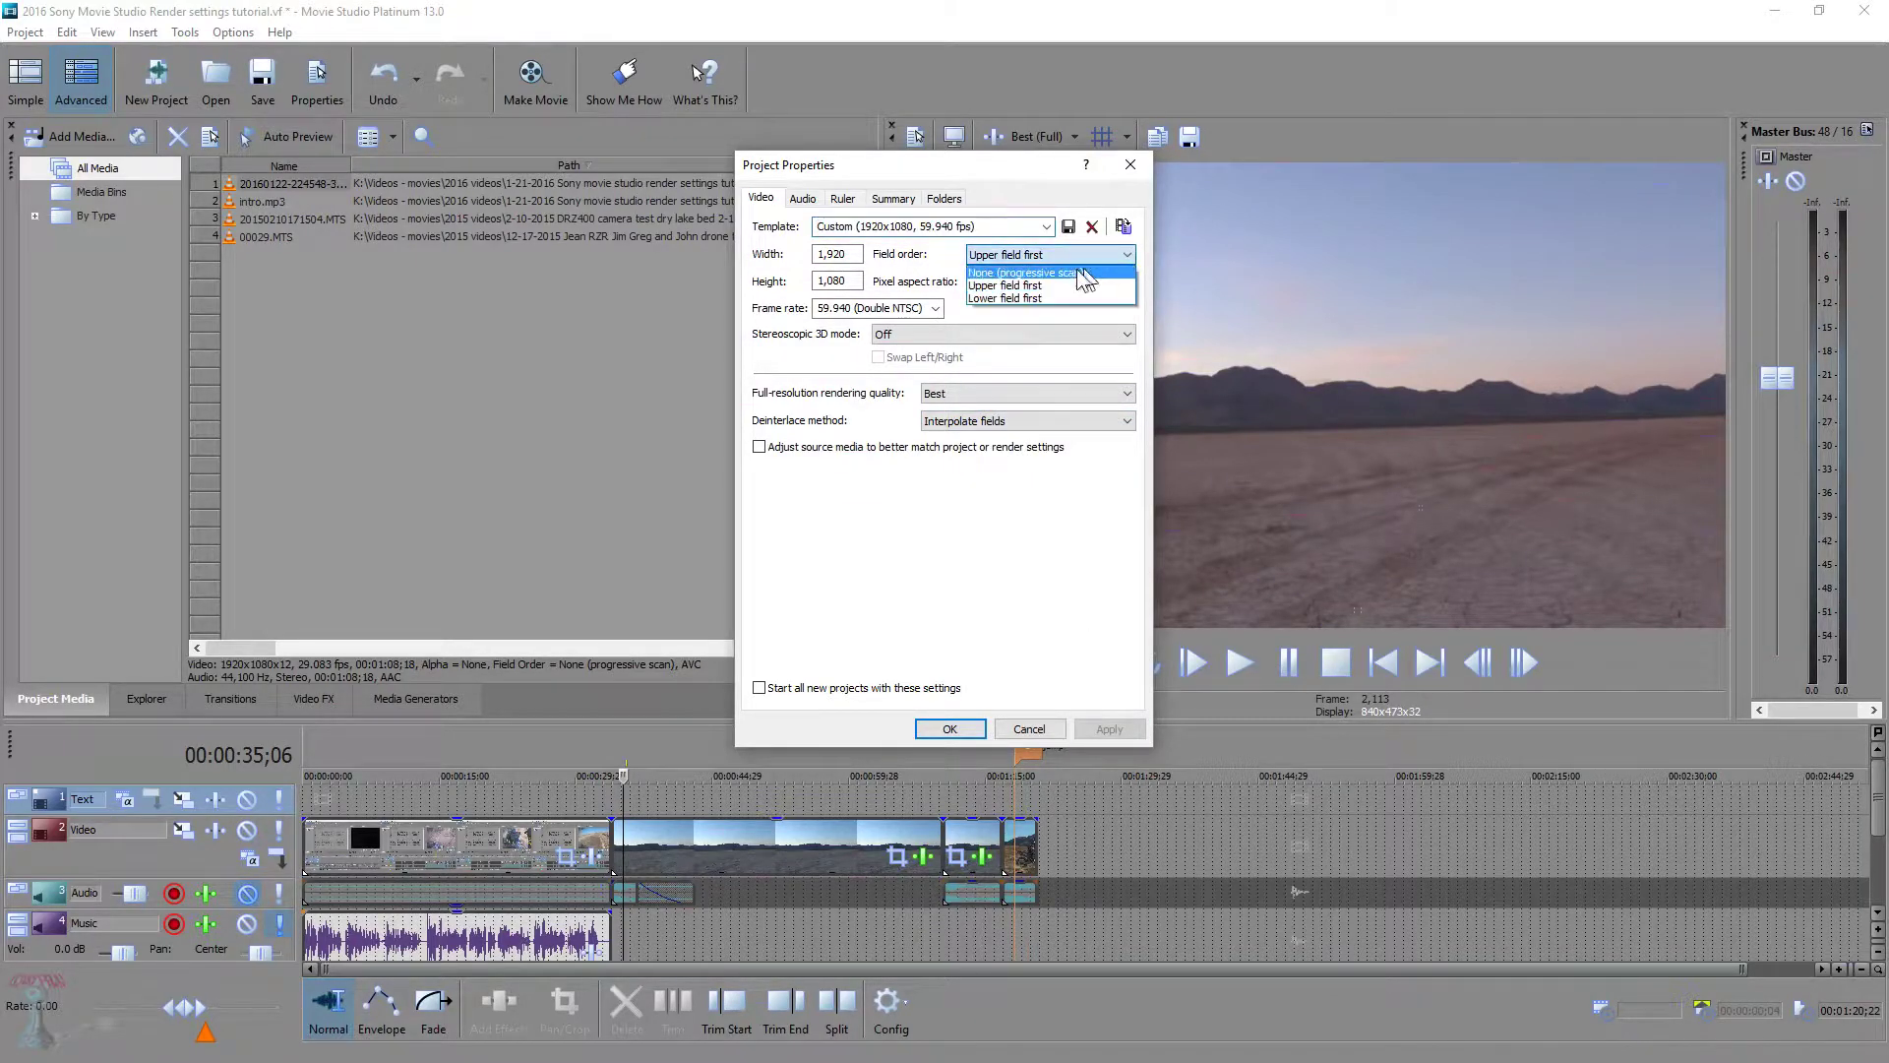
left_click(1086, 278)
left_click(1104, 728)
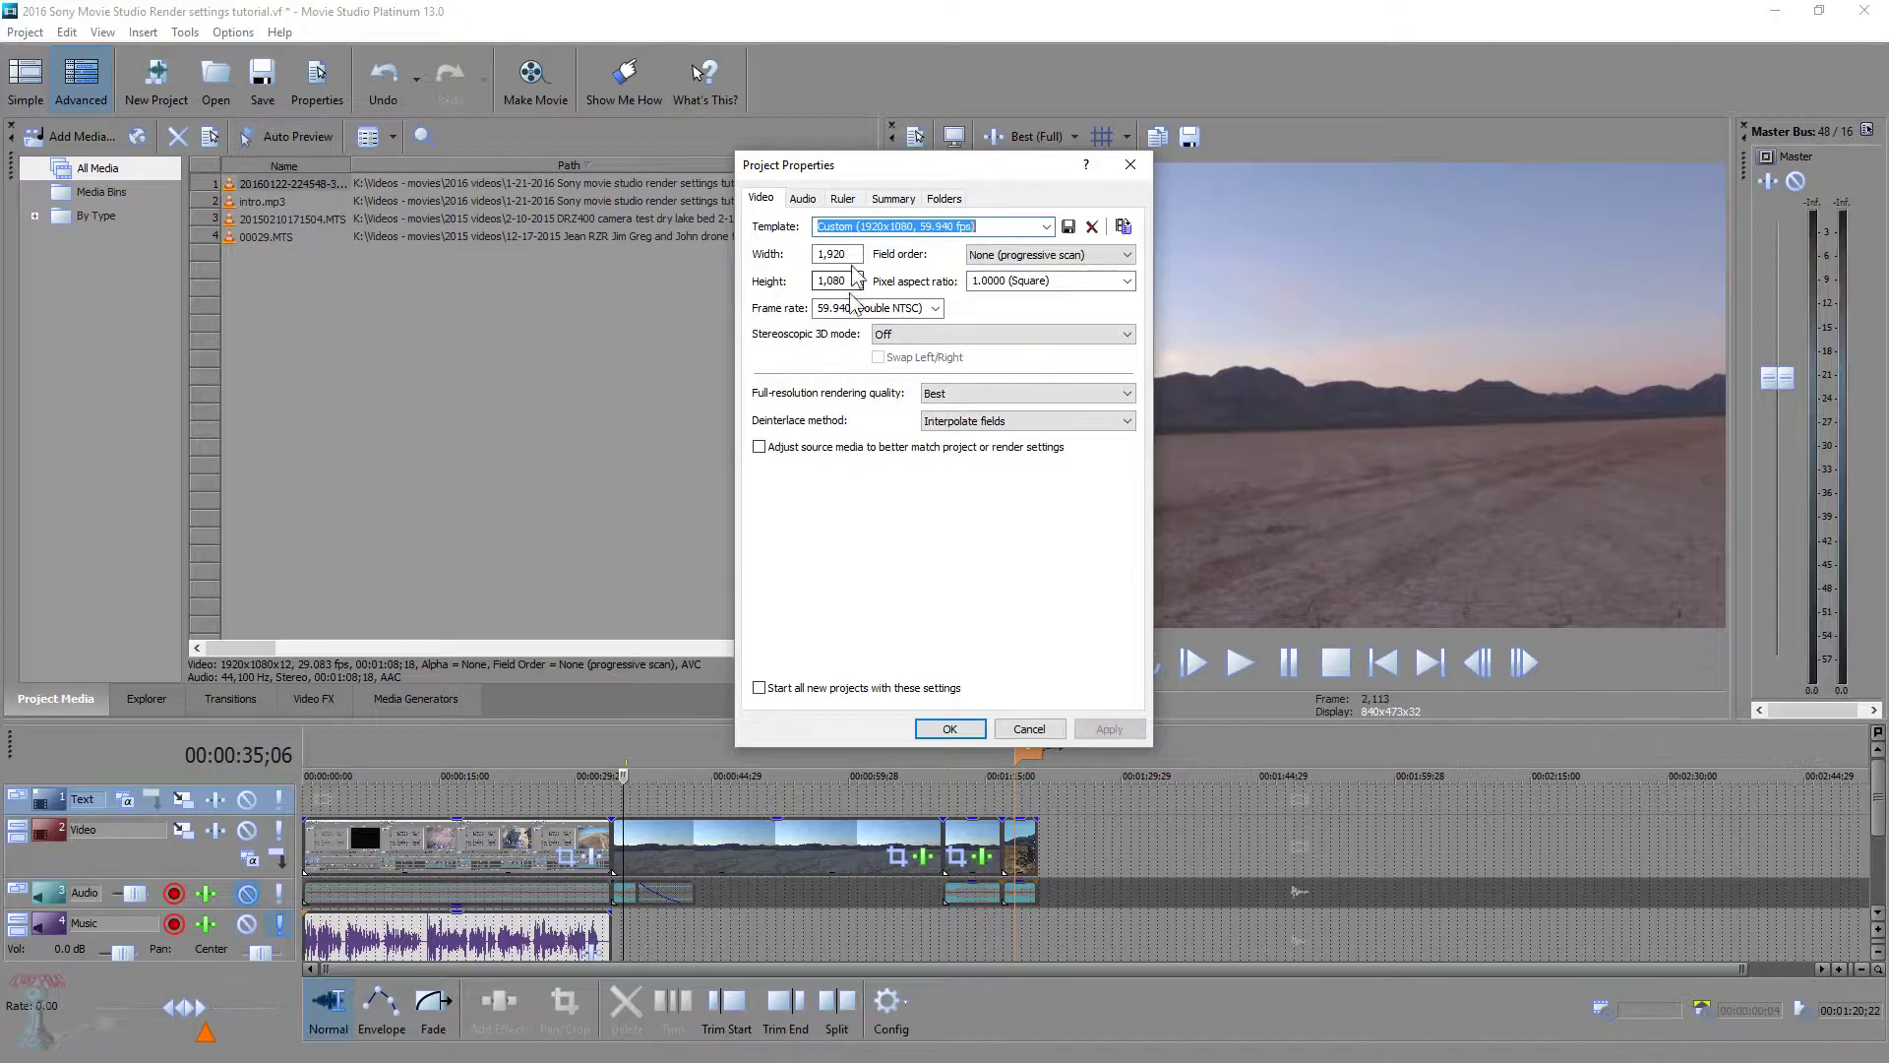
left_click(949, 728)
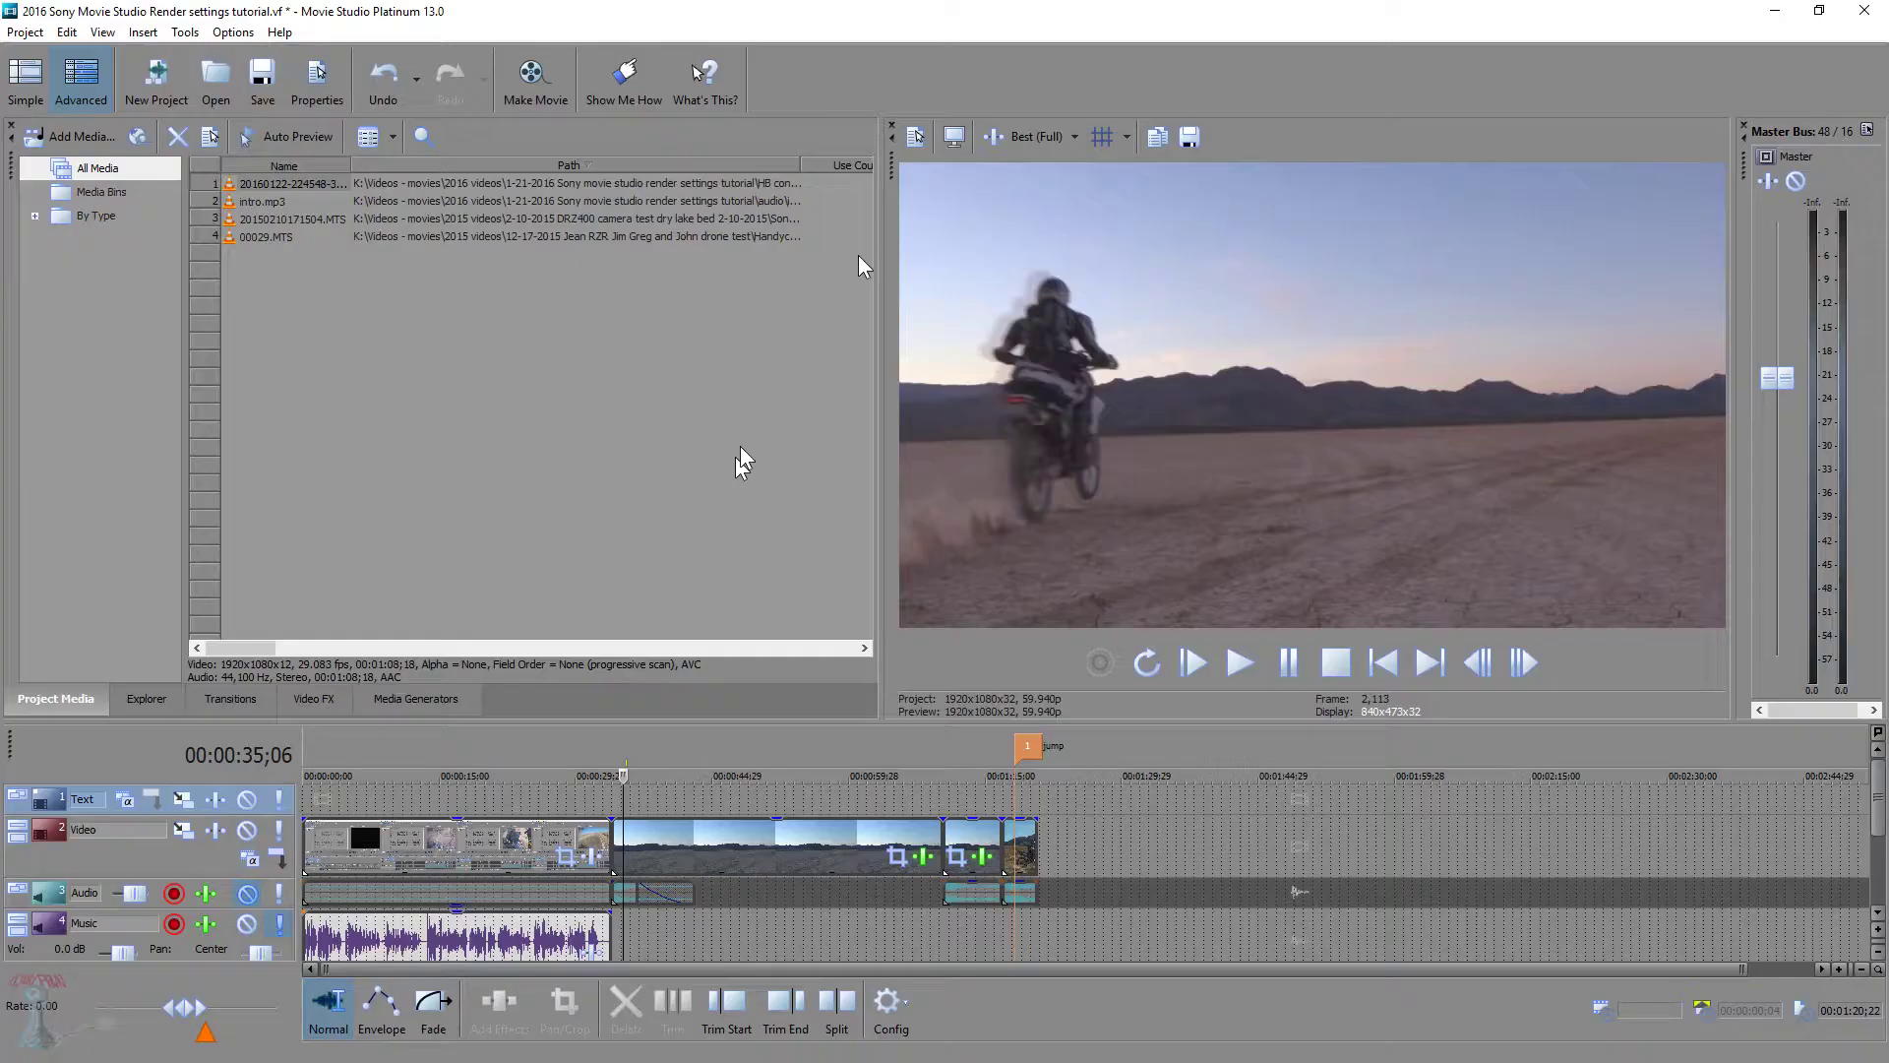
left_click(915, 138)
left_click(1025, 729)
right_click(791, 846)
left_click(841, 816)
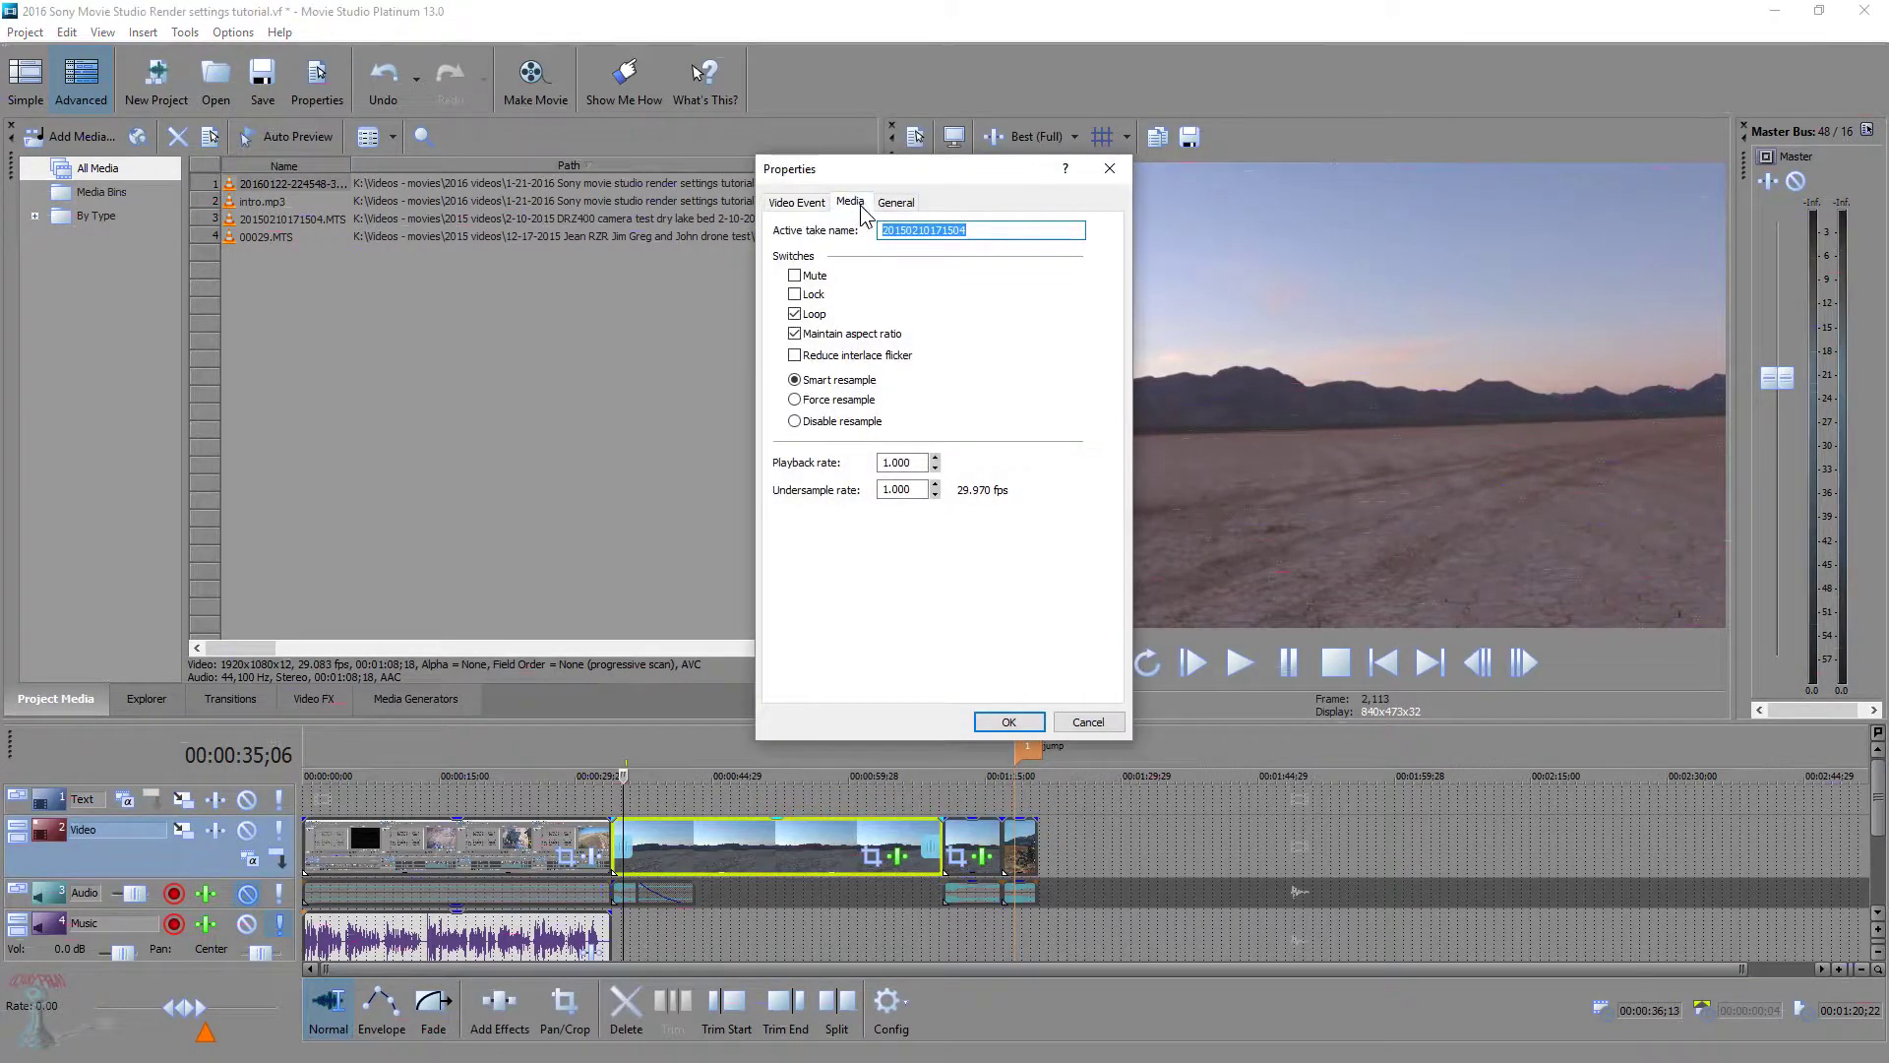
left_click(849, 203)
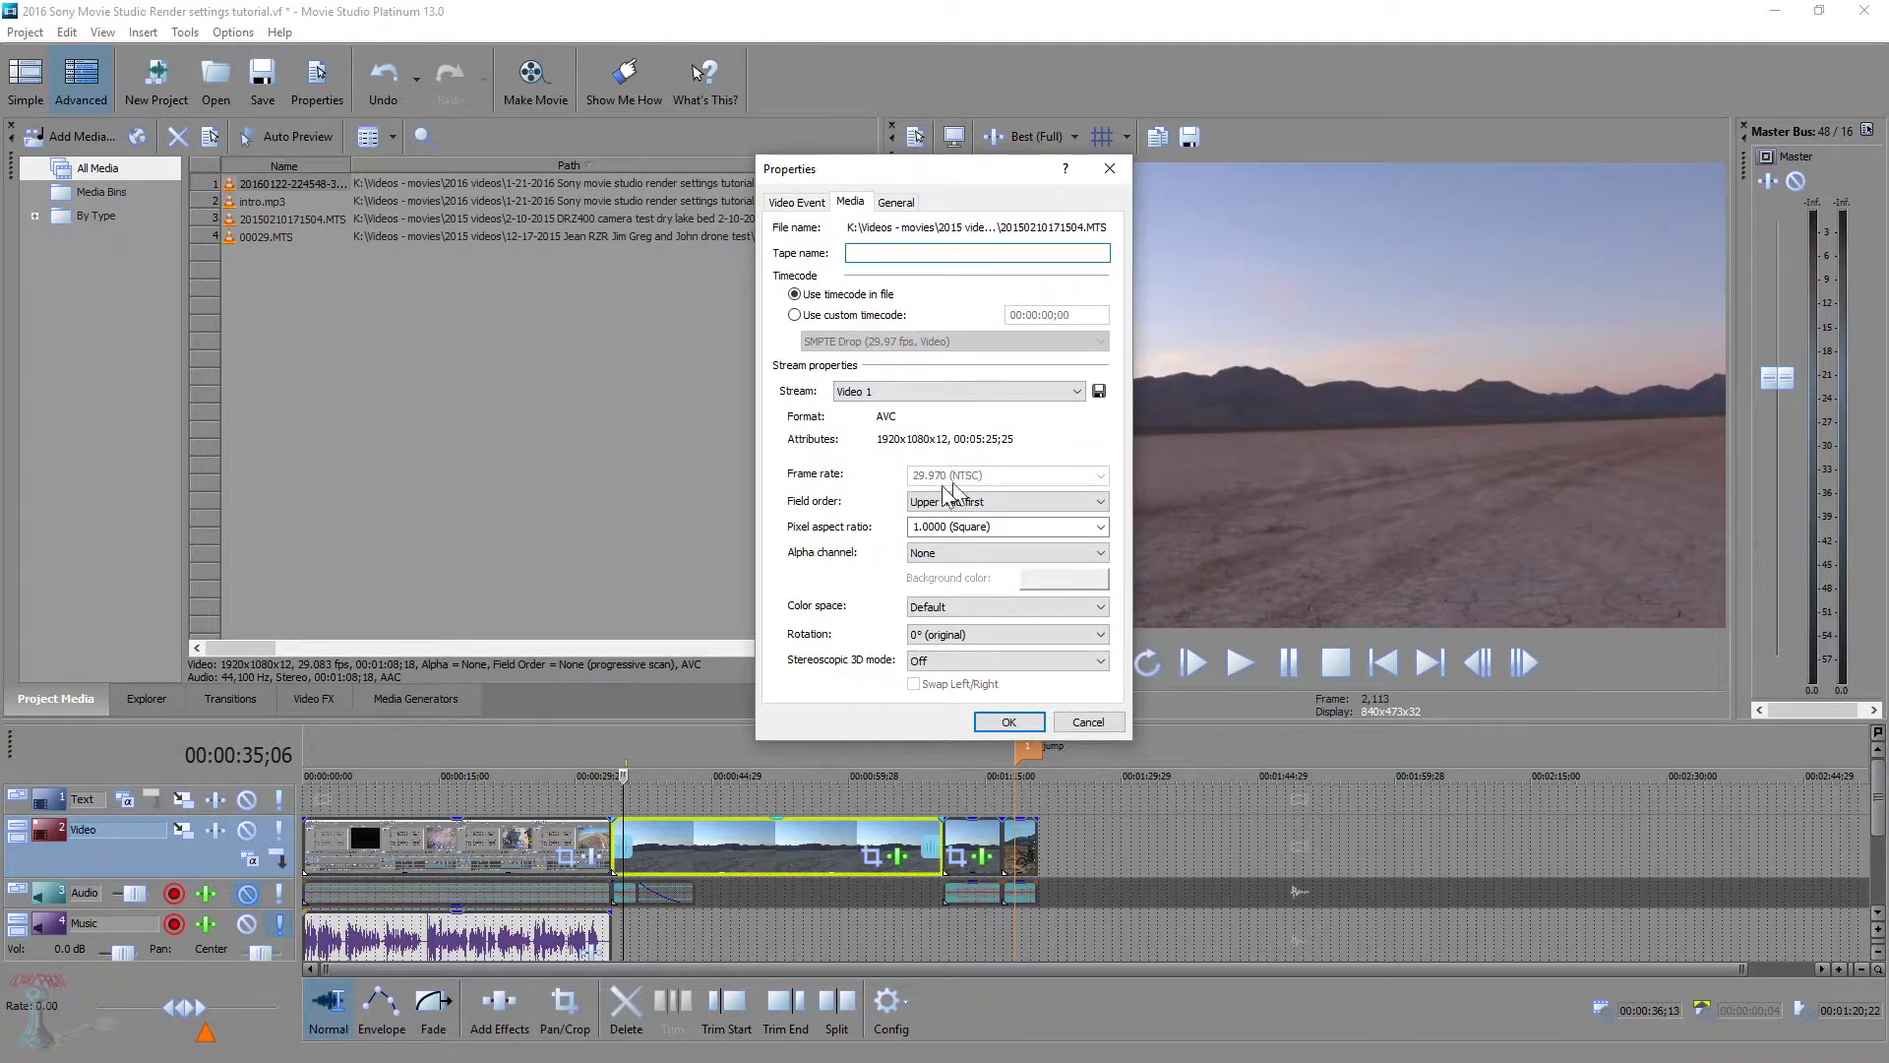
left_click(1009, 721)
left_click(913, 137)
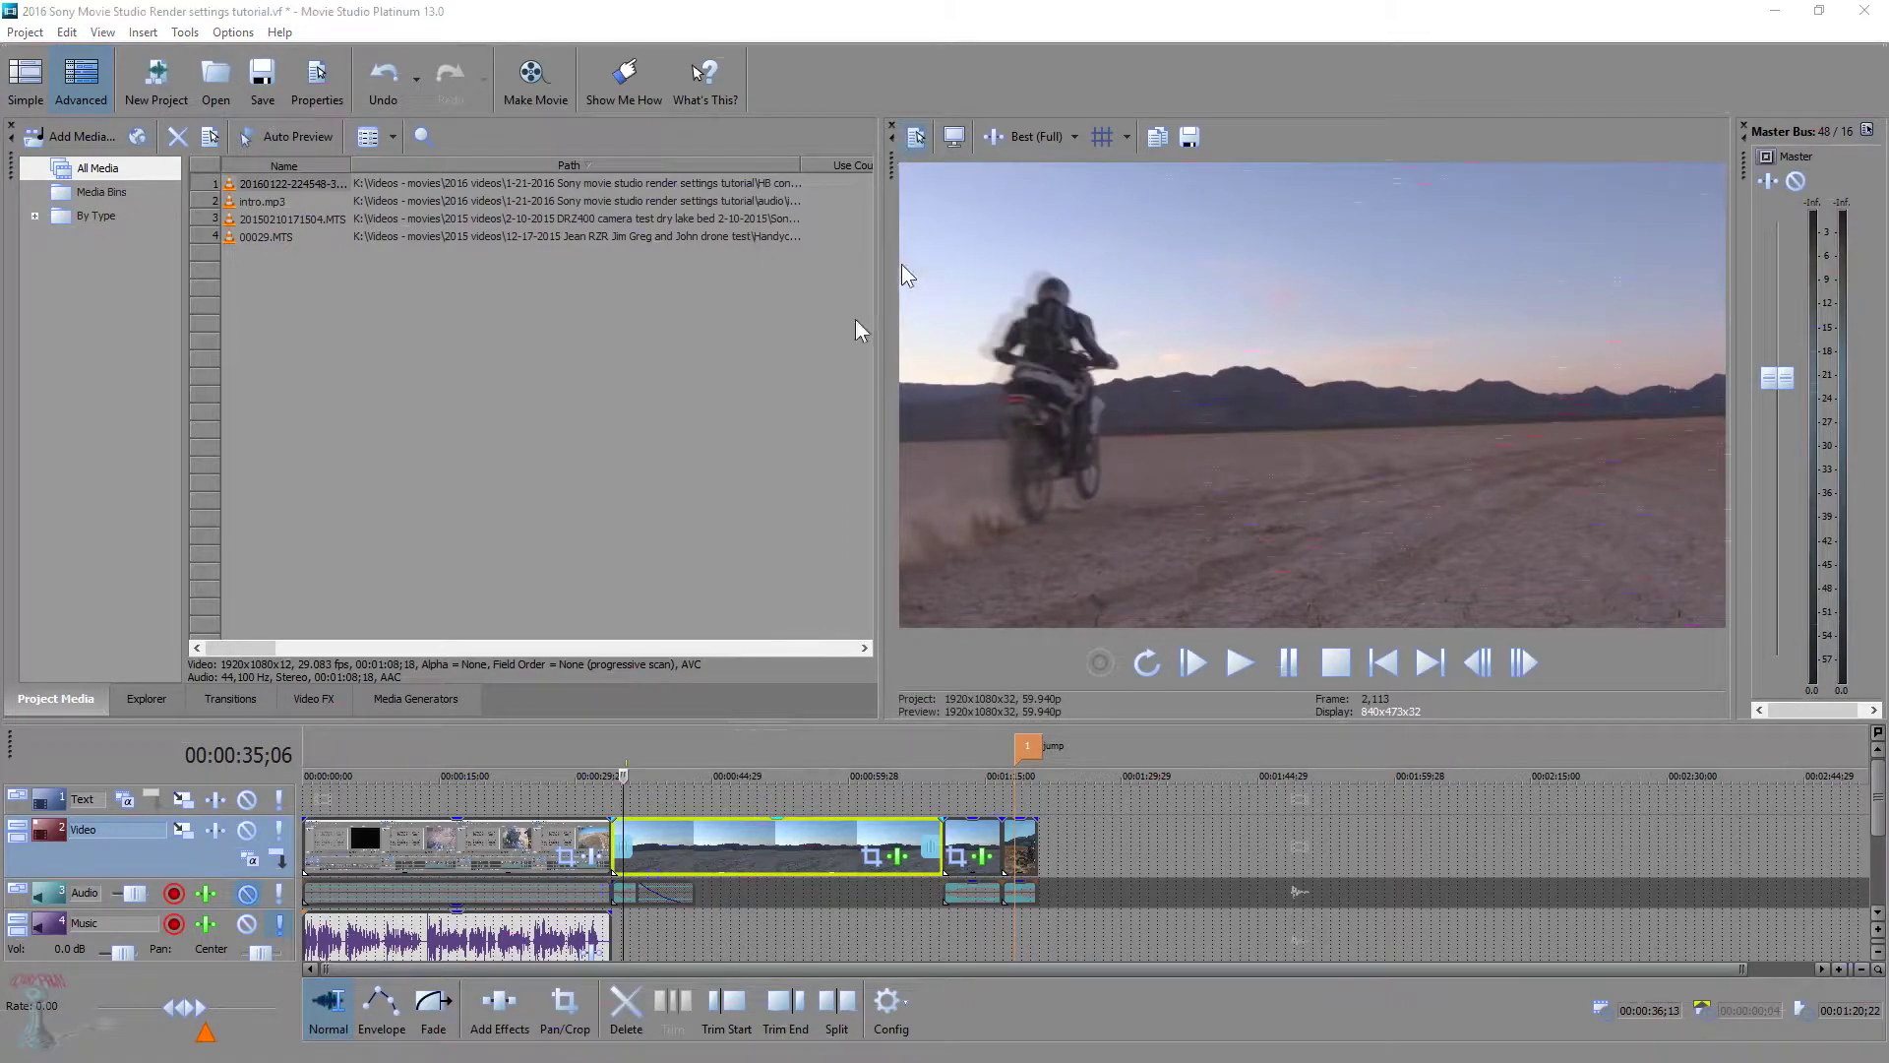
left_click(934, 308)
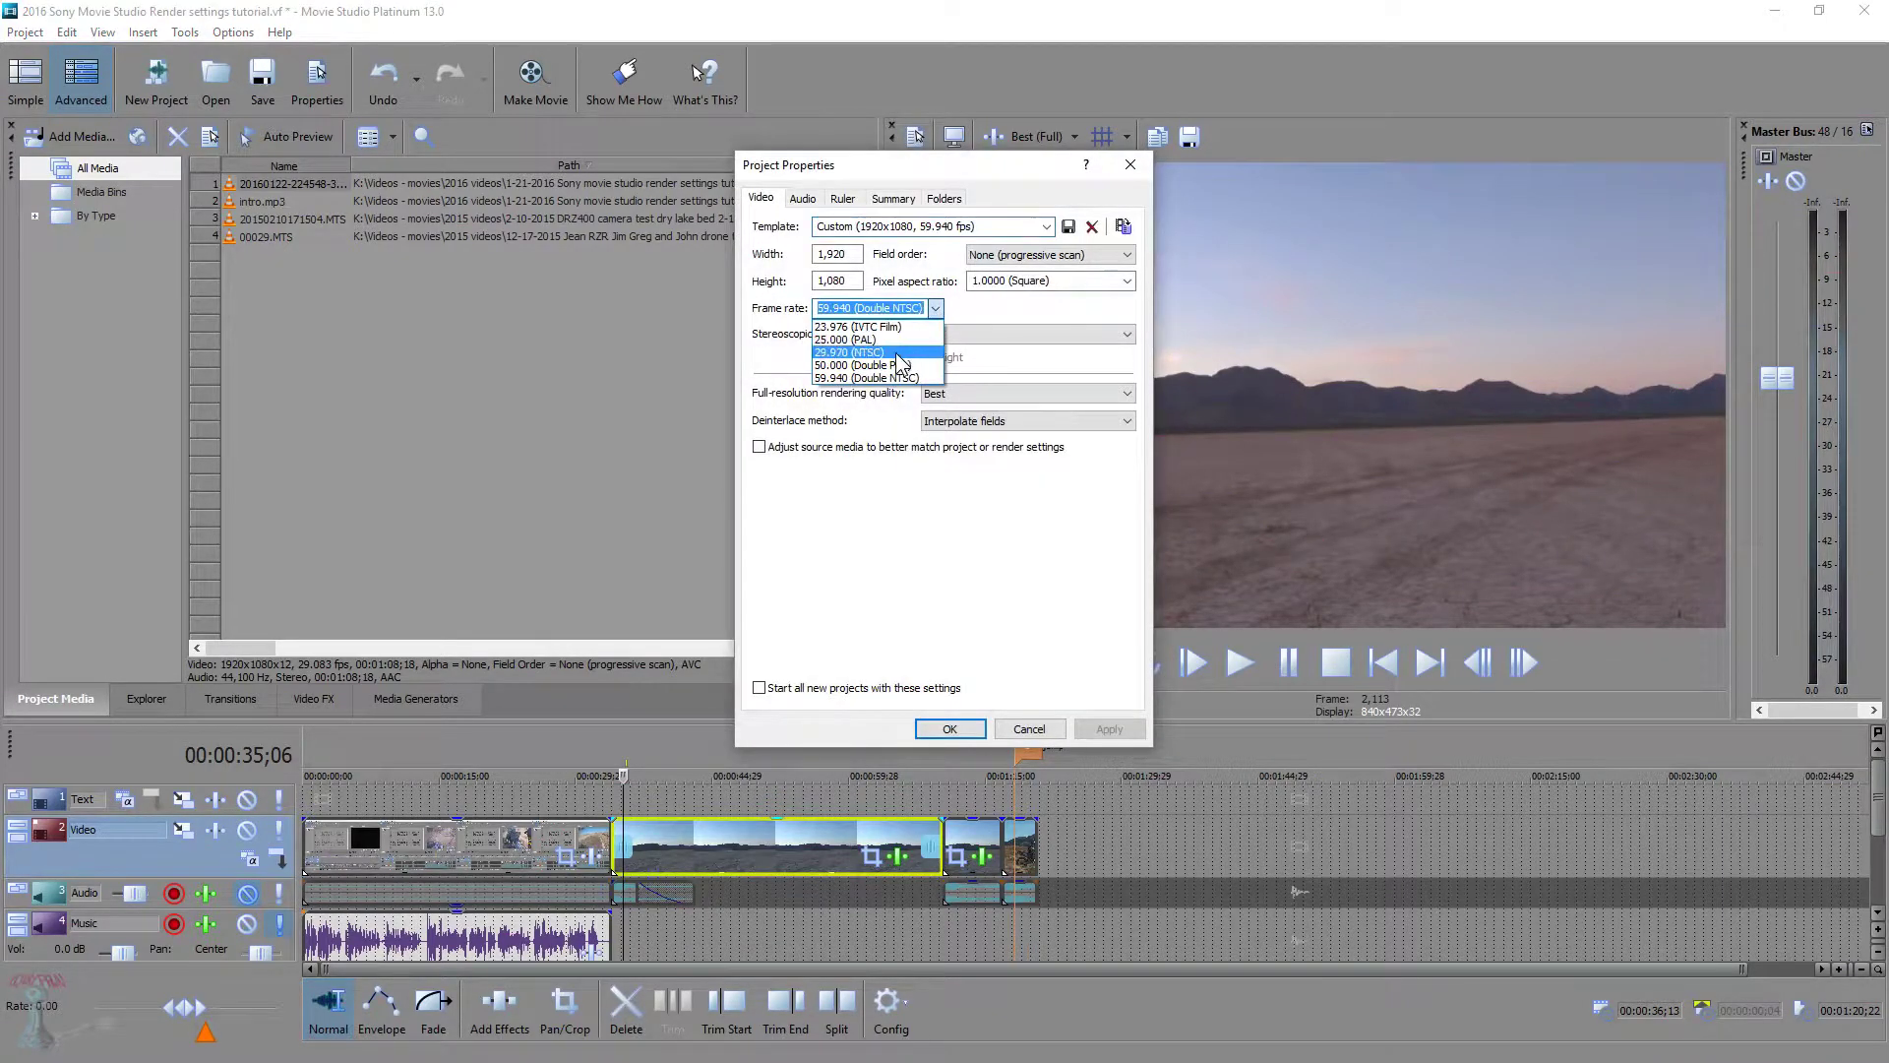
left_click(866, 351)
left_click(1082, 729)
left_click(1031, 729)
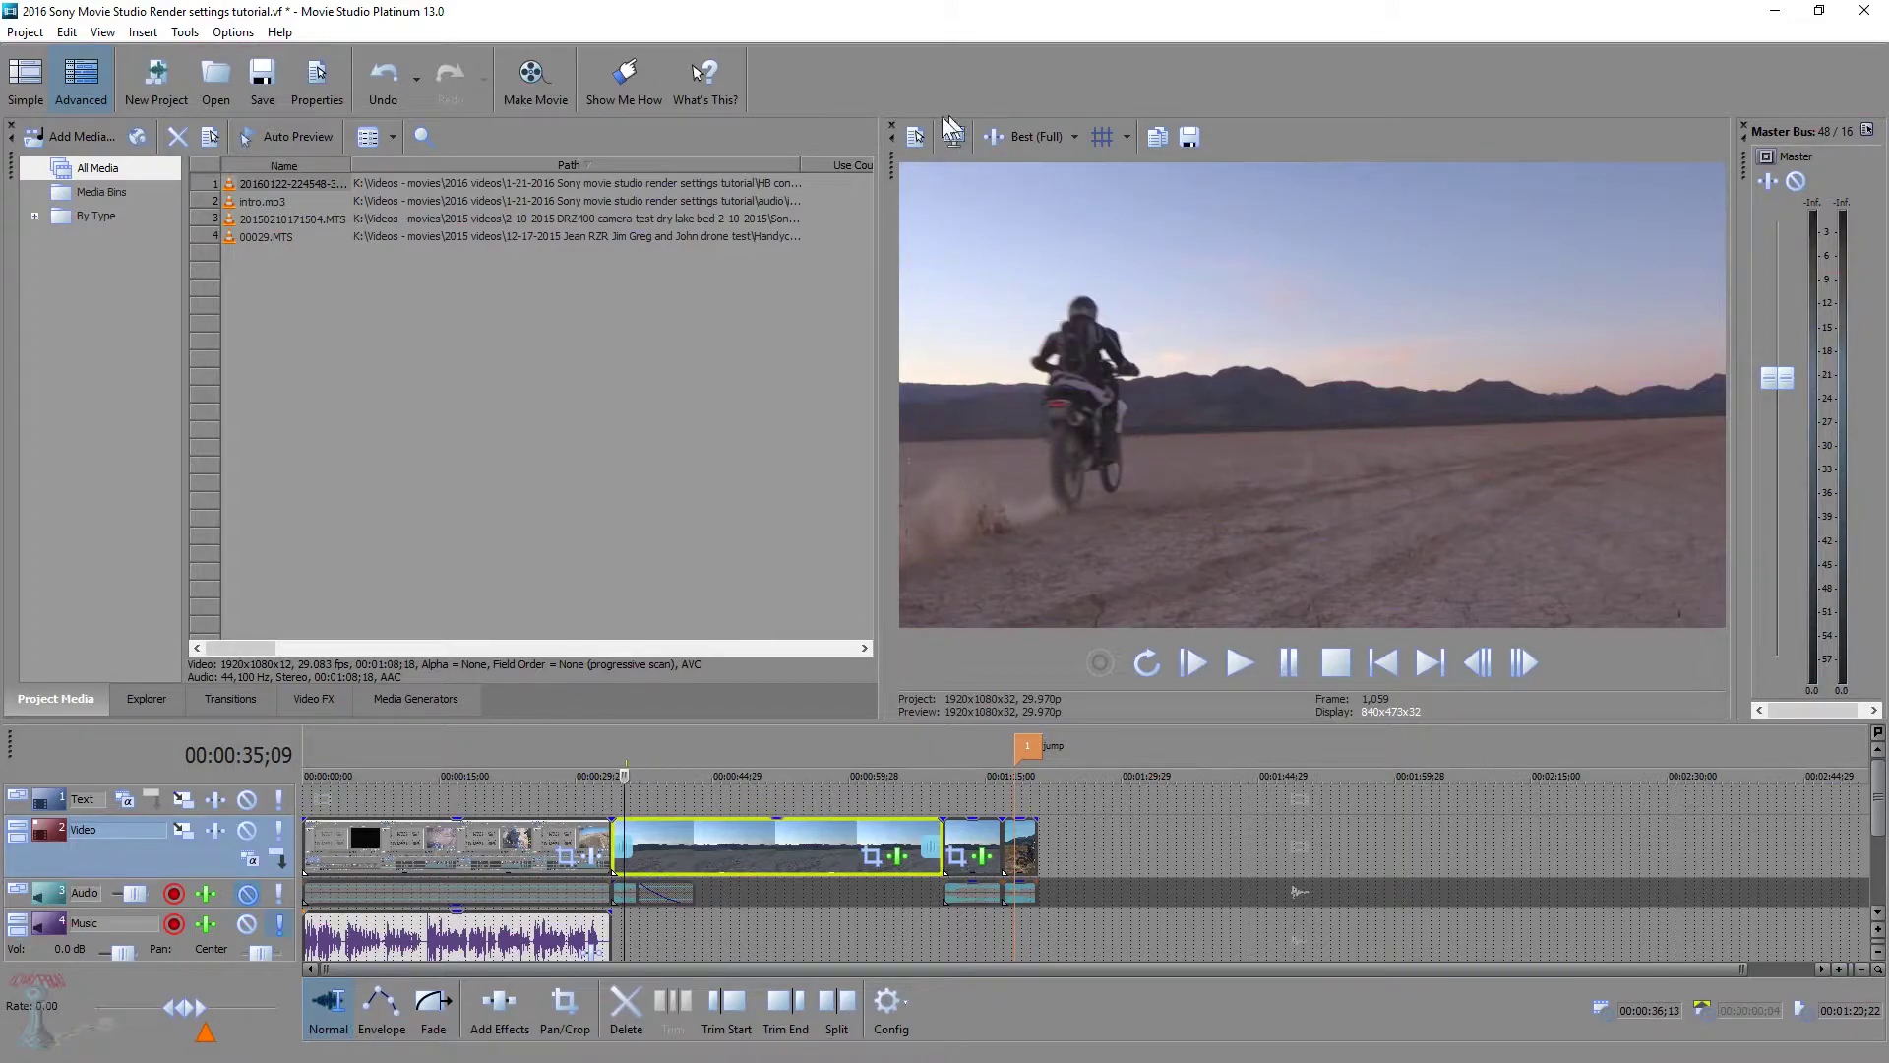
left_click(915, 138)
Set the project frame rate to 59.940 (Double NTSC) and confirm
left_click(934, 308)
left_click(897, 334)
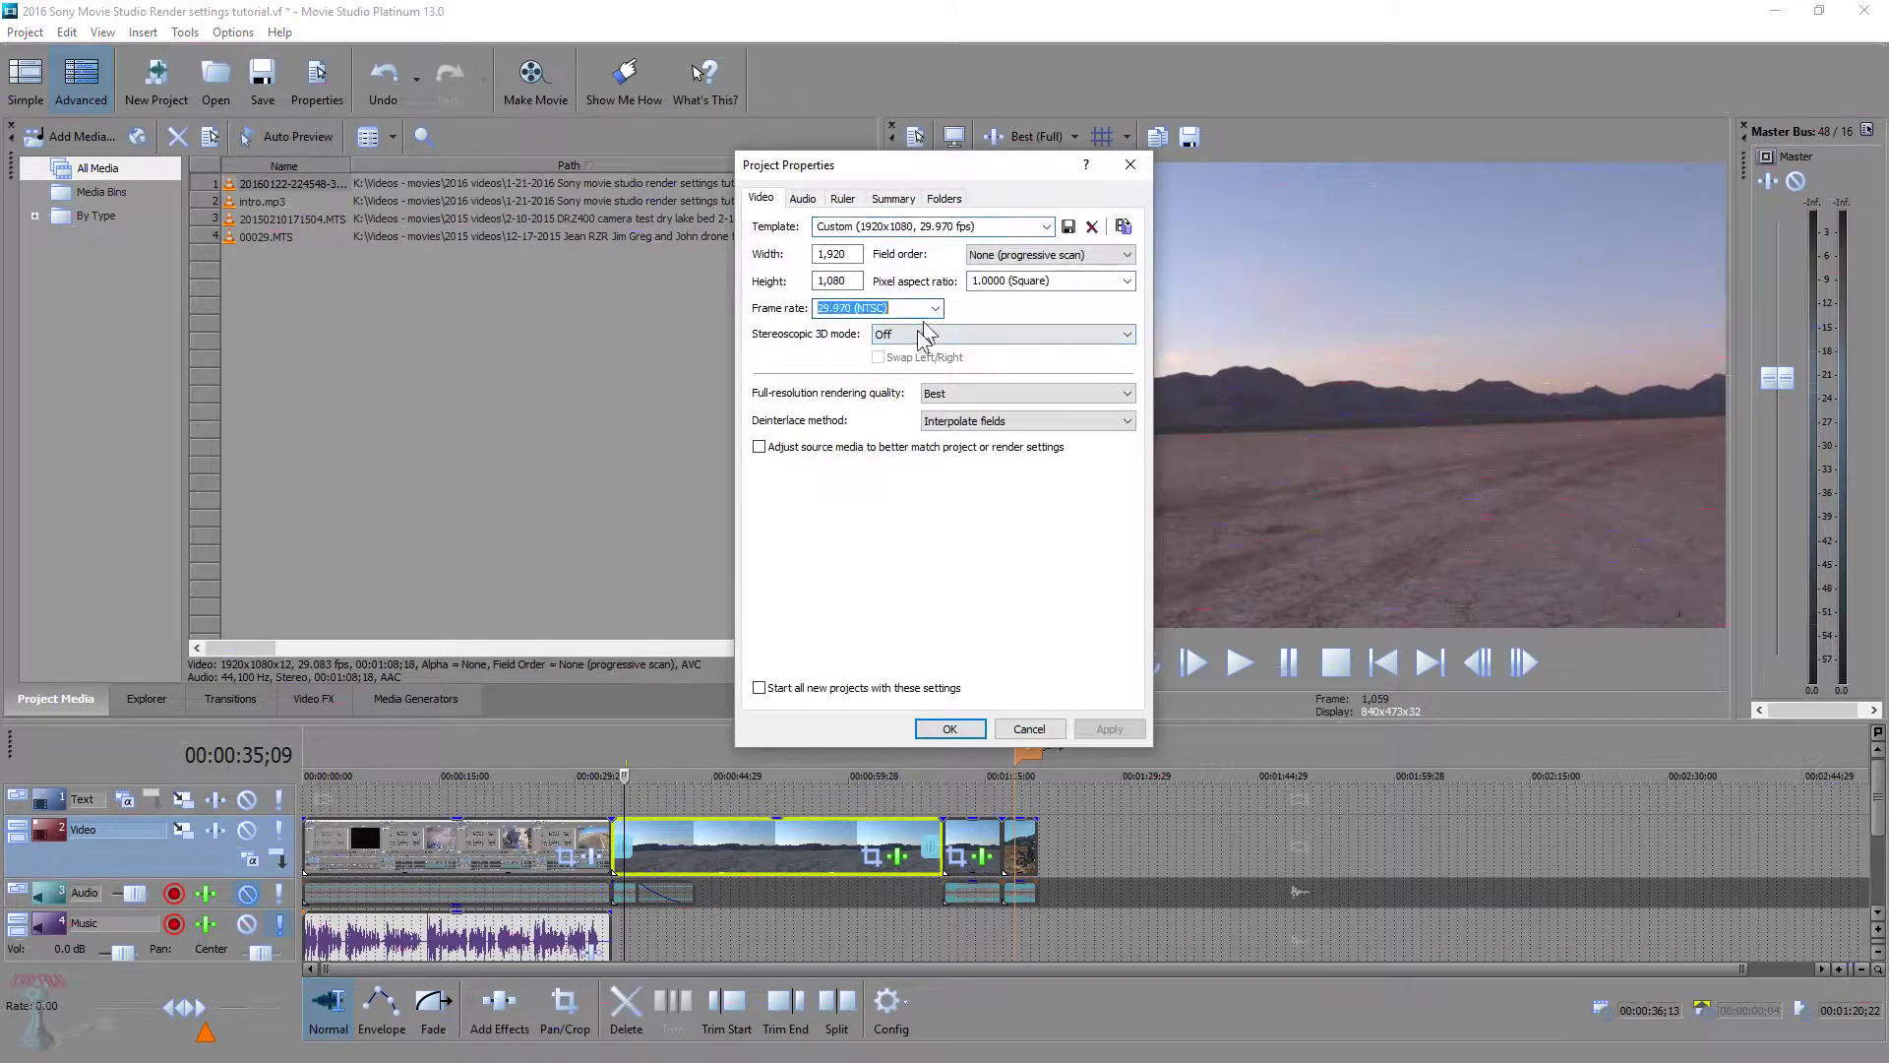
left_click(935, 308)
left_click(866, 387)
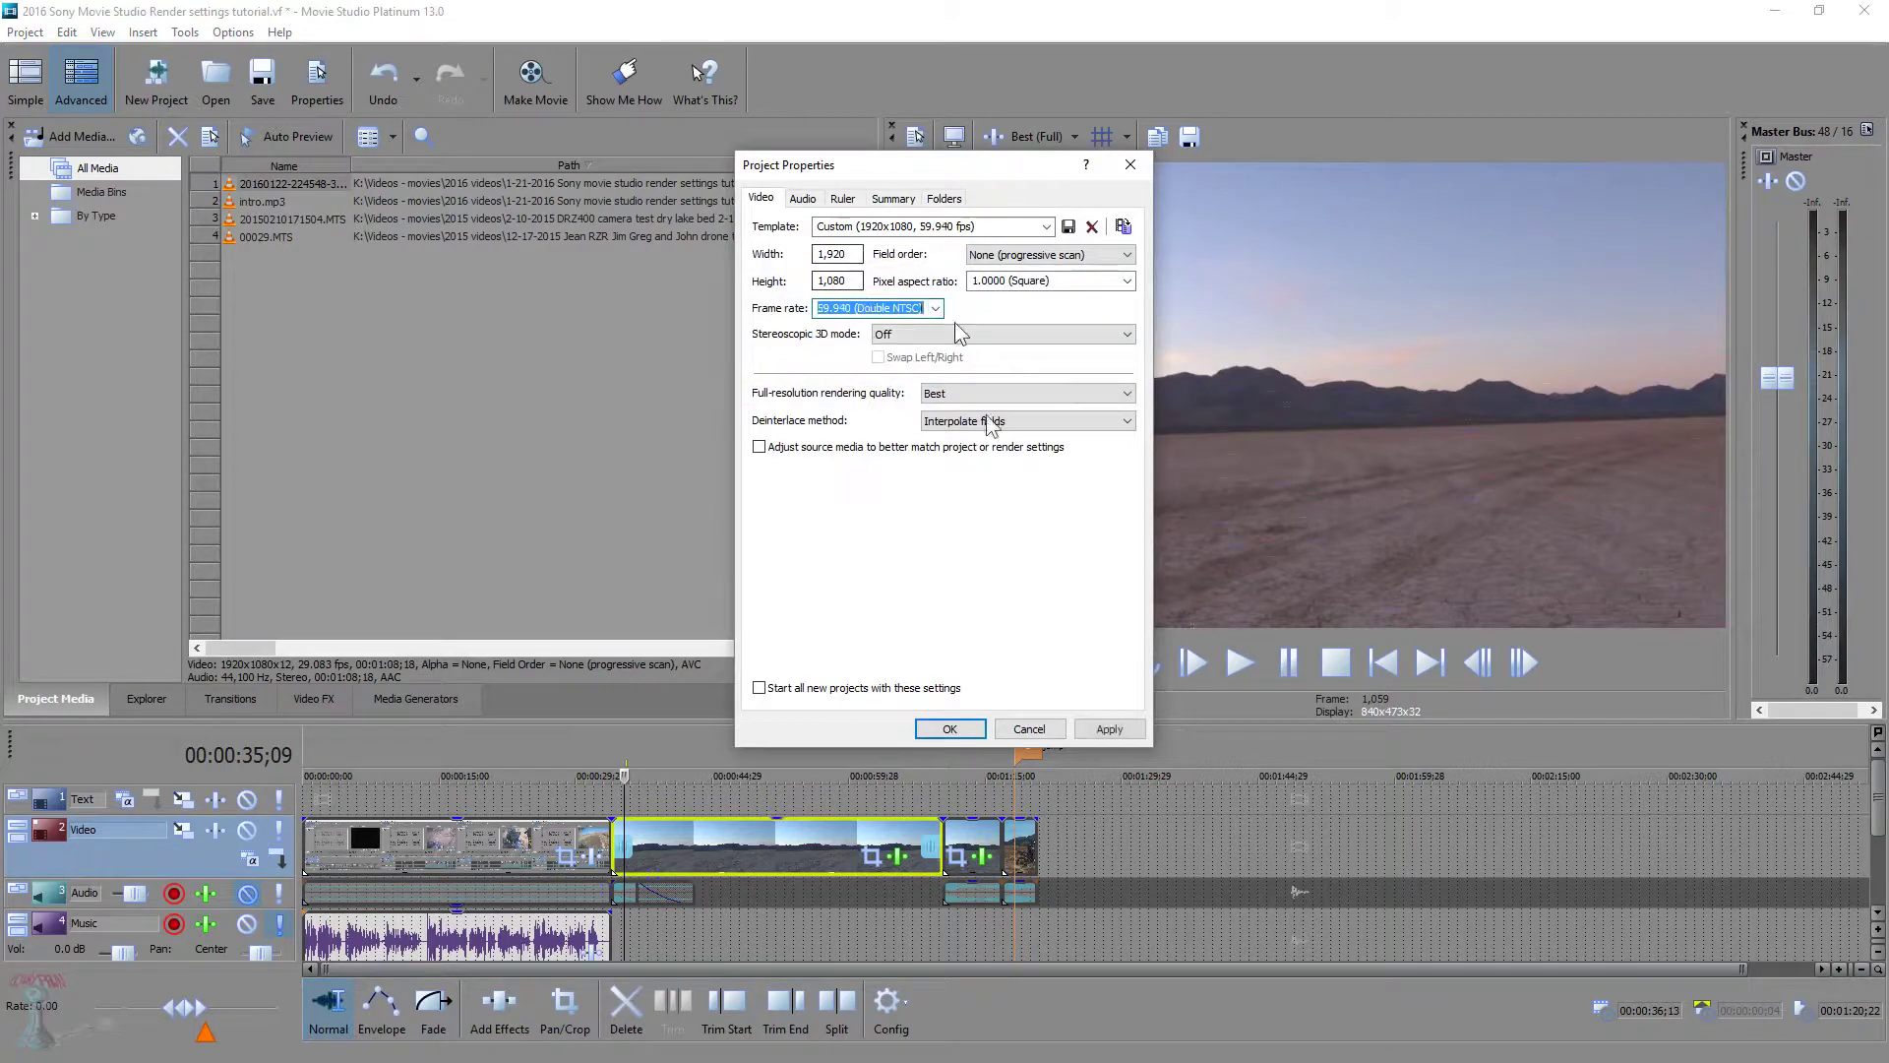
left_click(1108, 729)
left_click(950, 729)
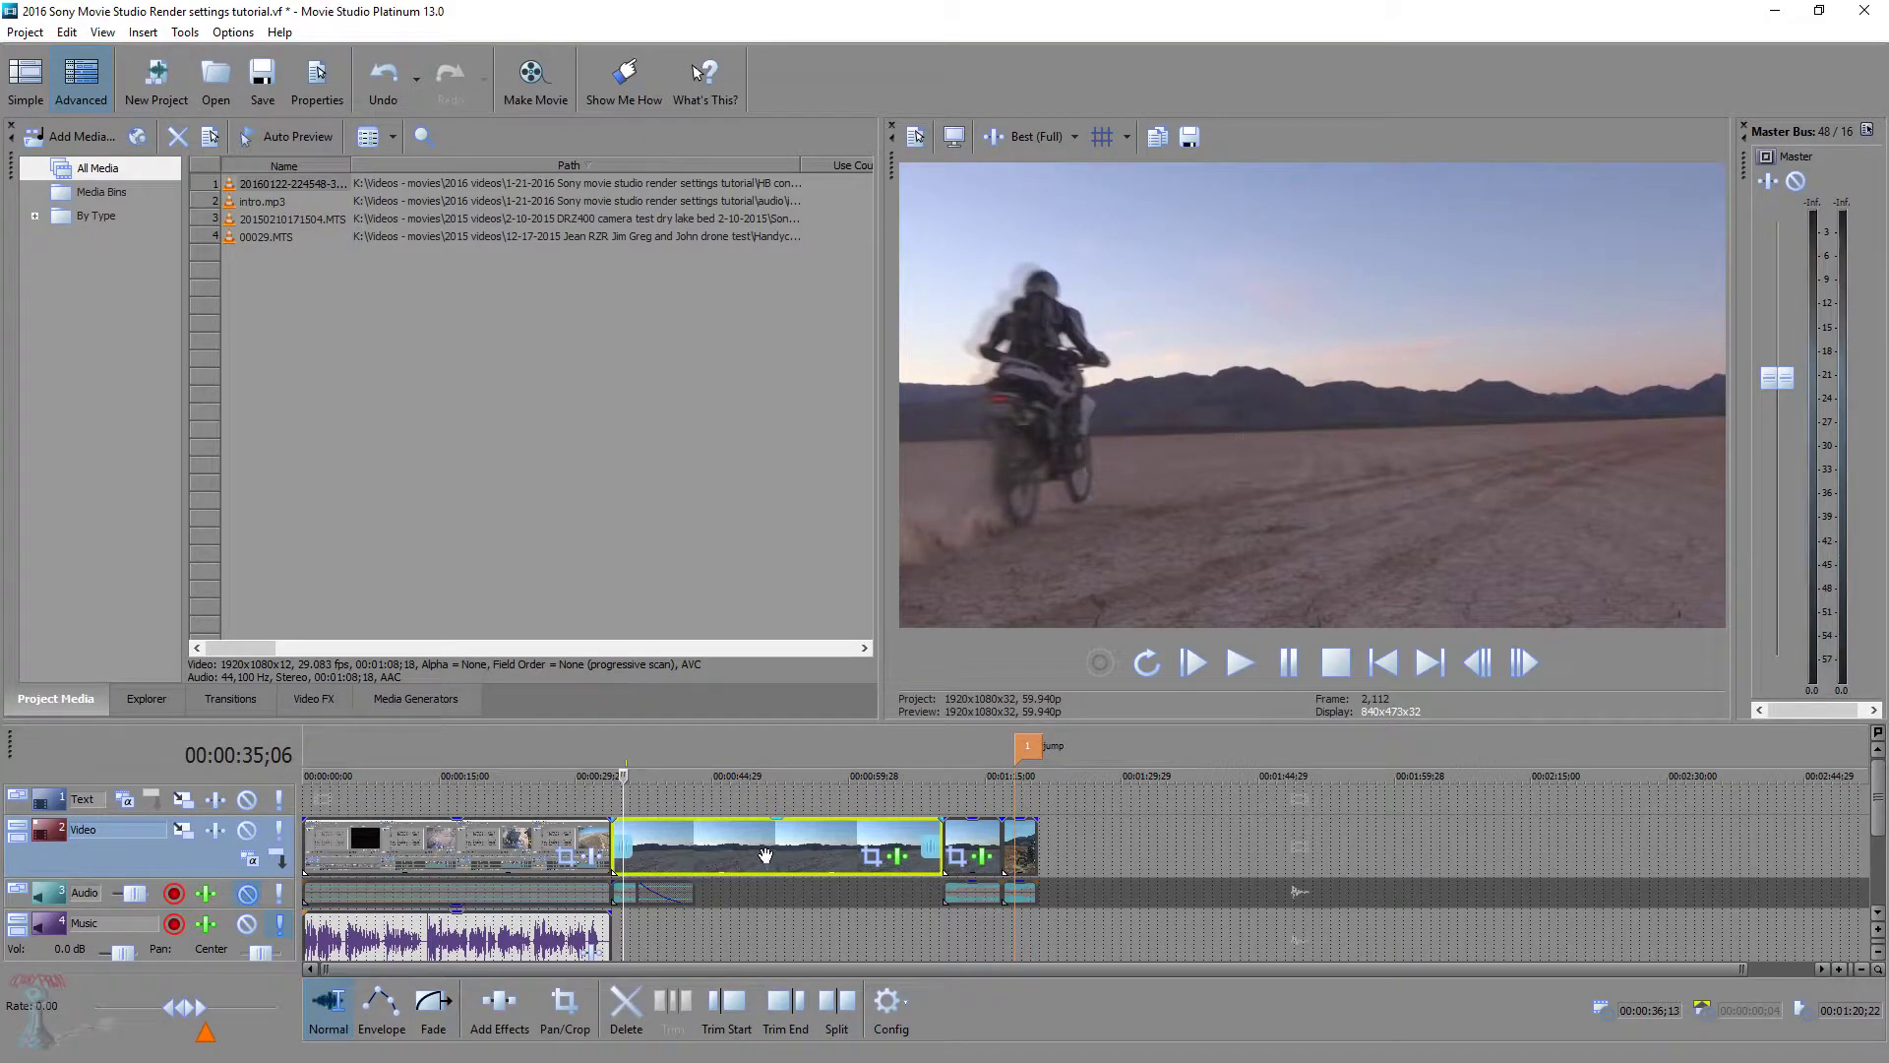
right_click(773, 854)
Turn on Disable resample in the dry lake clip's properties
left_click(835, 837)
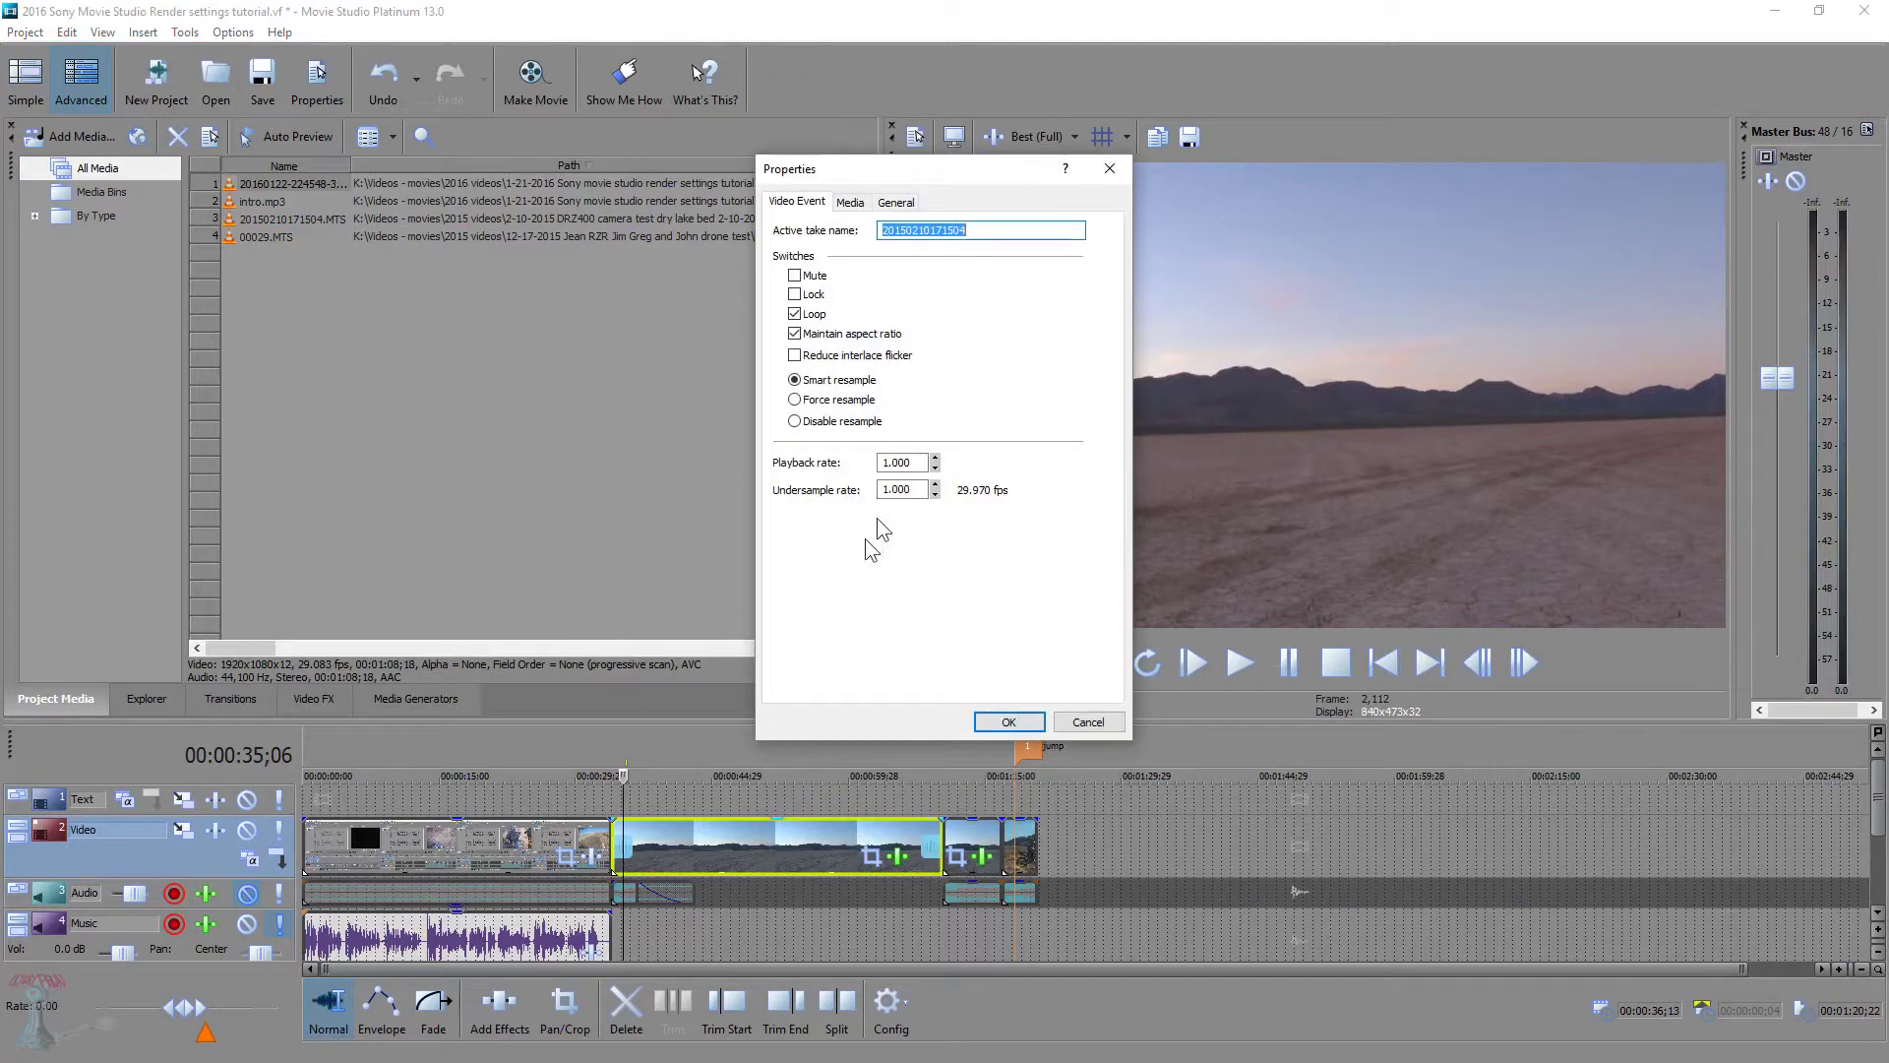
left_click(797, 422)
left_click(1006, 721)
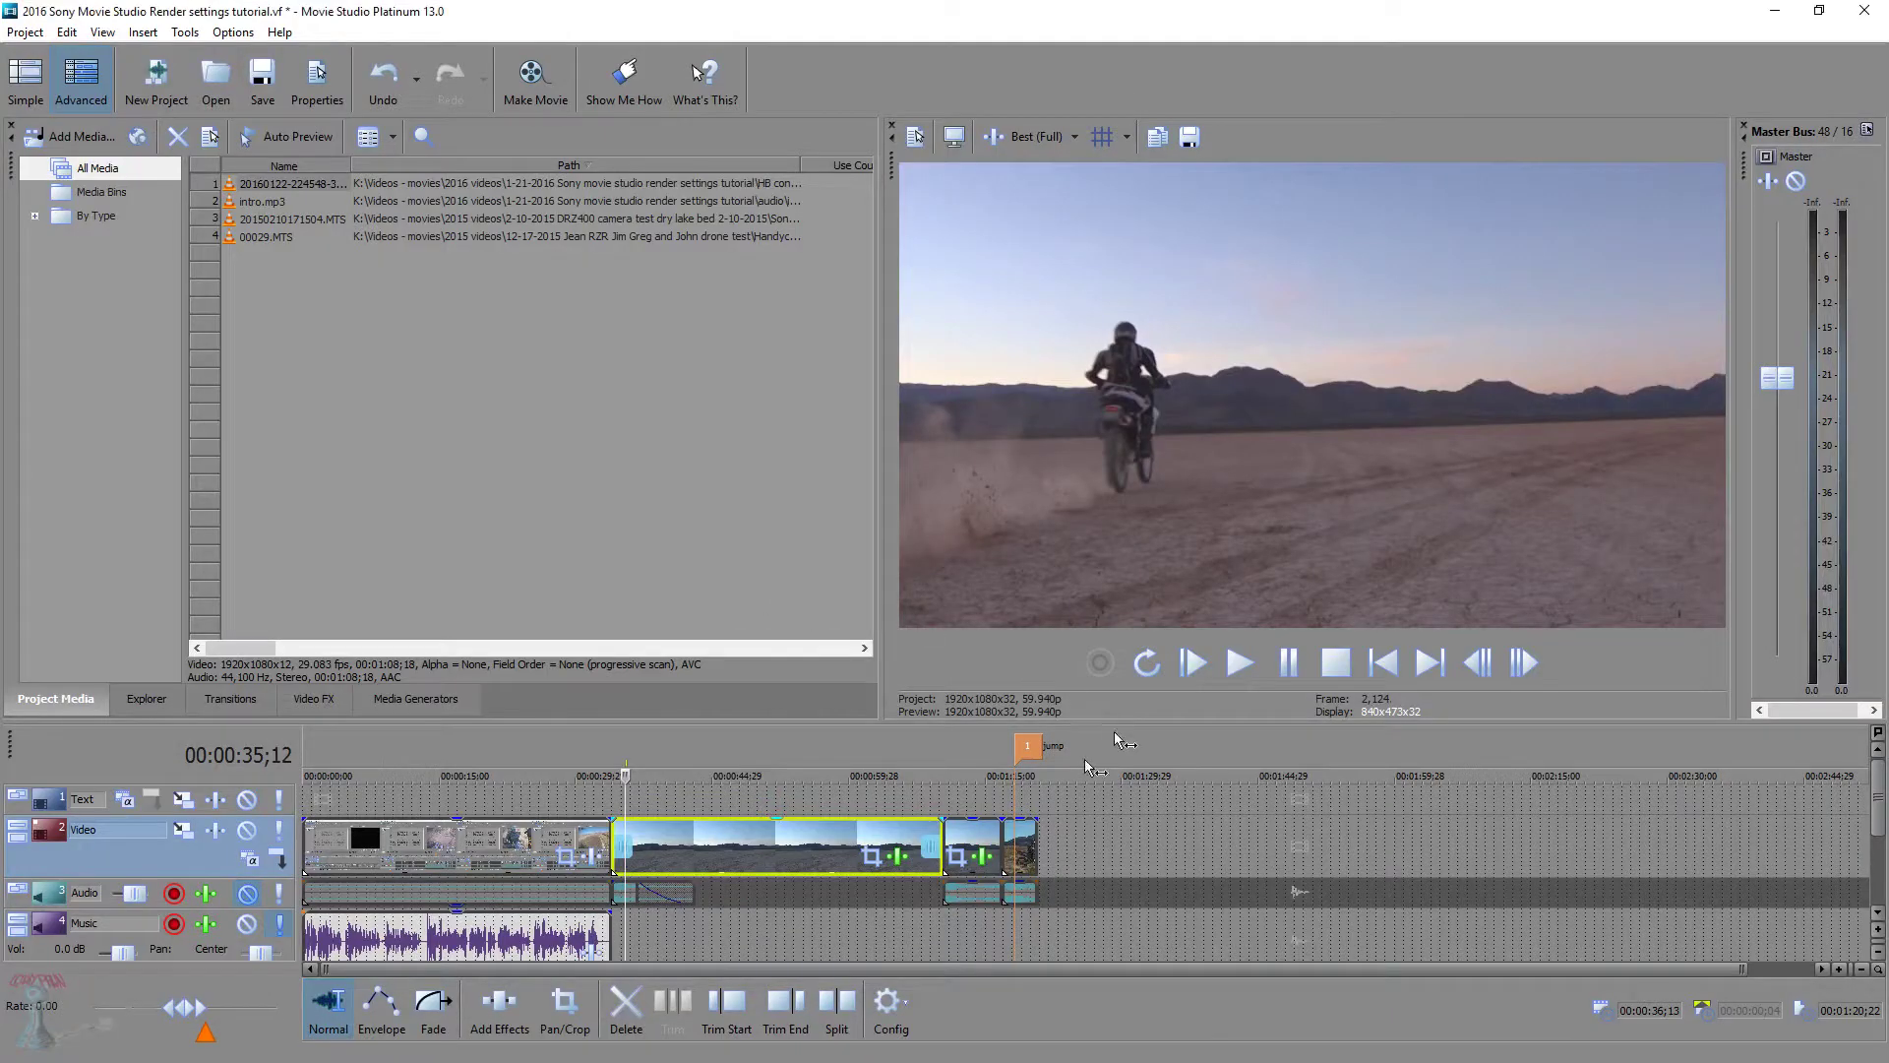
Move the playhead to the jump marker and set project field order to Upper field first
left_click(961, 799)
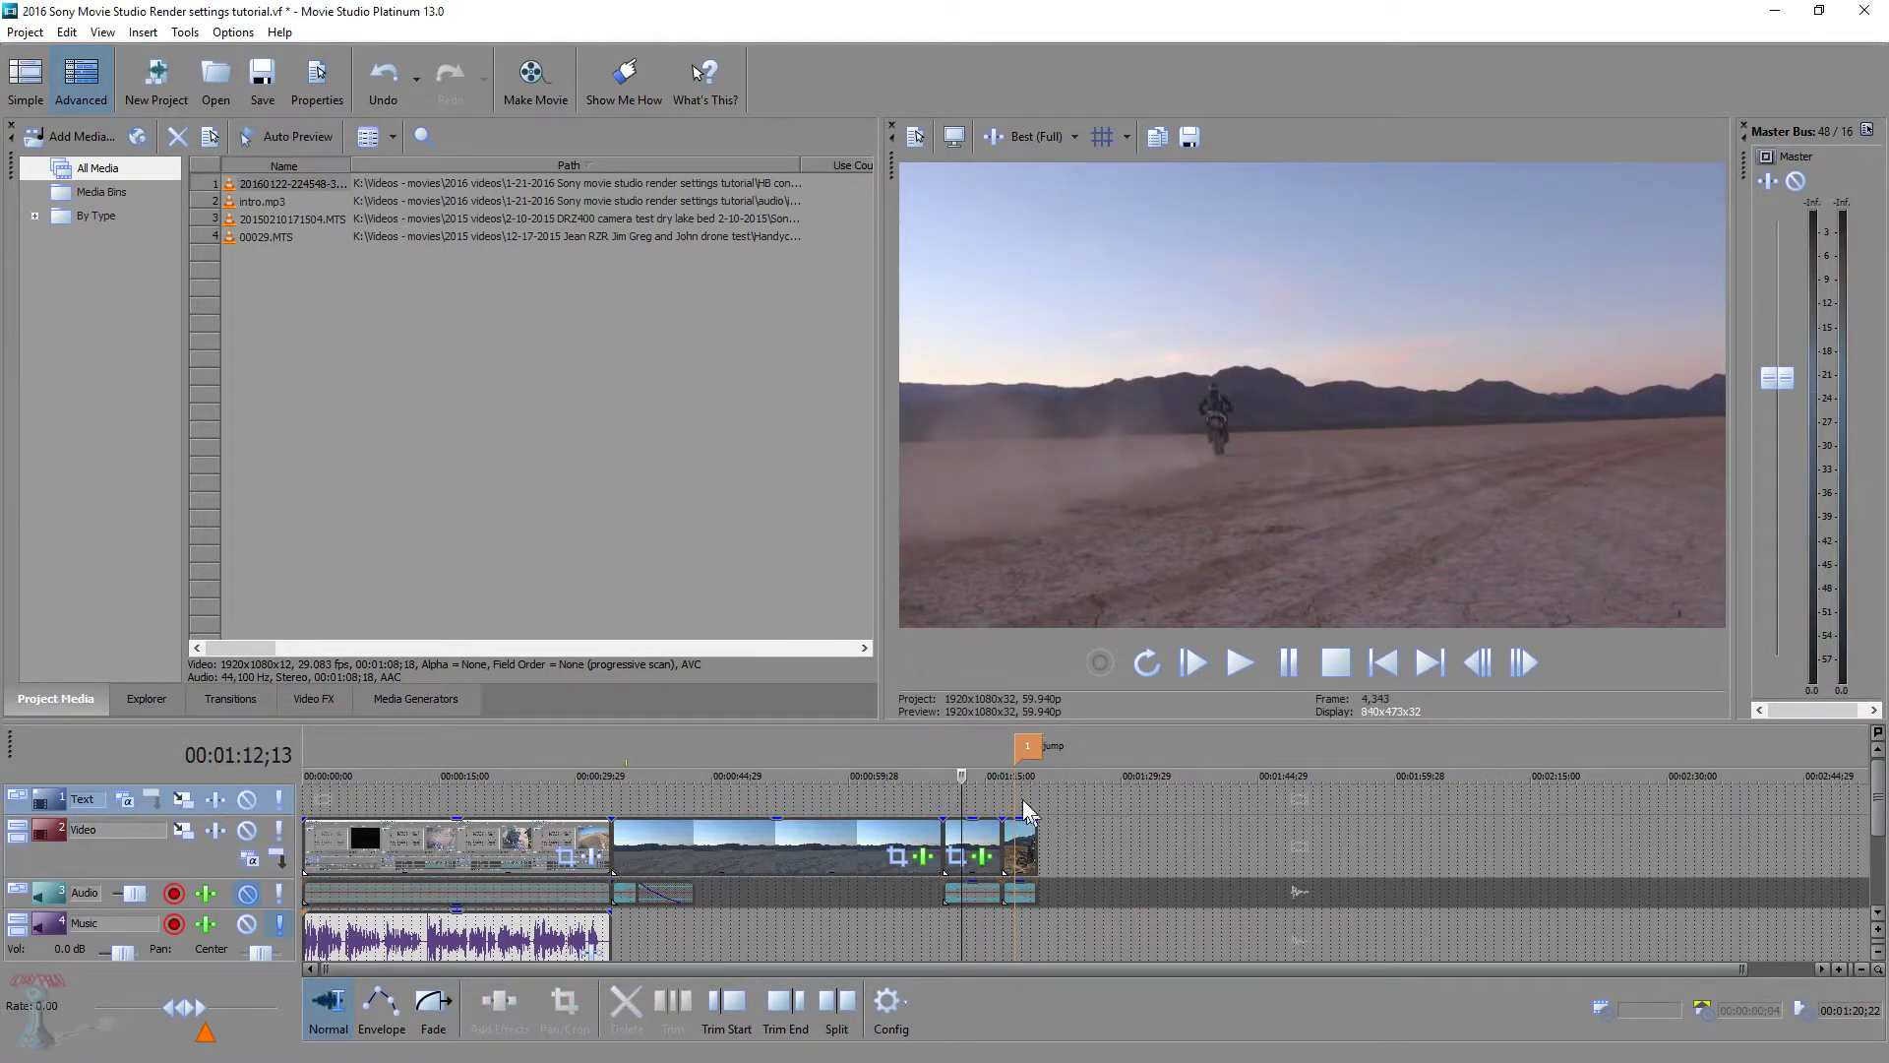
left_click(1015, 802)
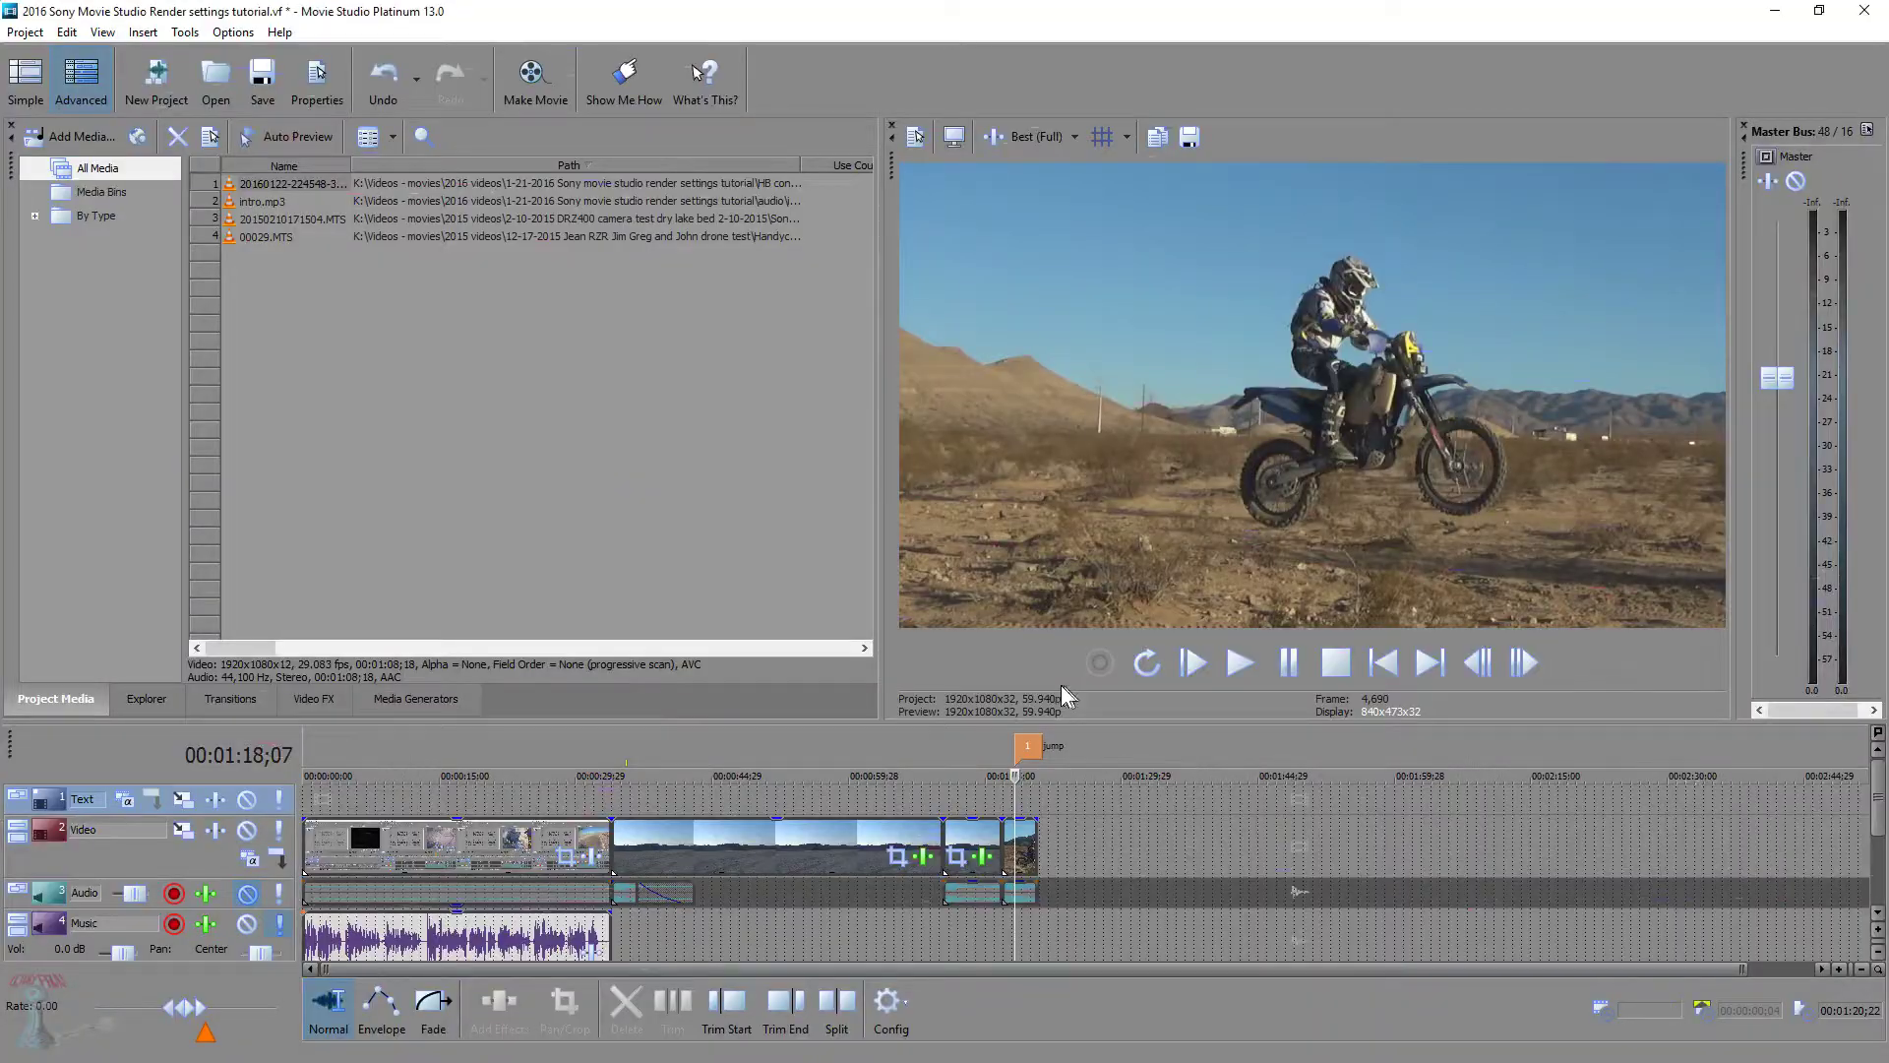
left_click(915, 136)
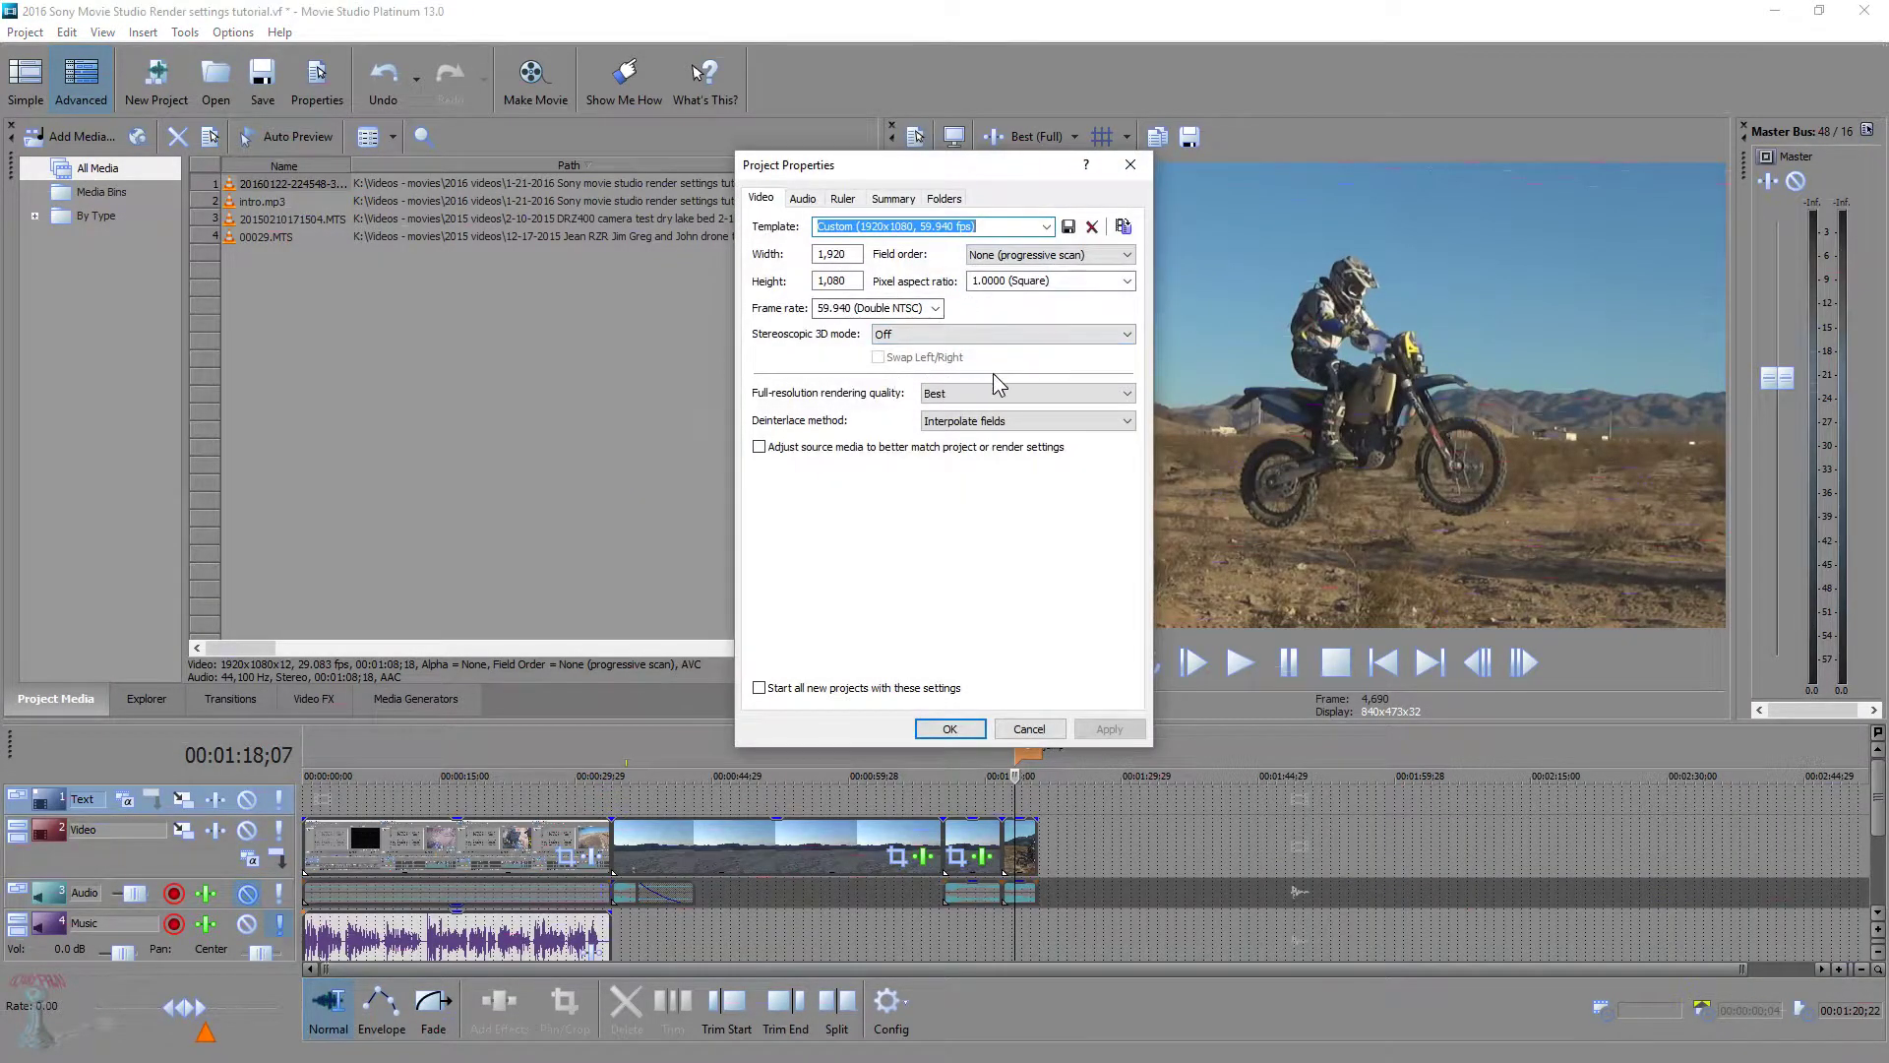
left_click(1126, 421)
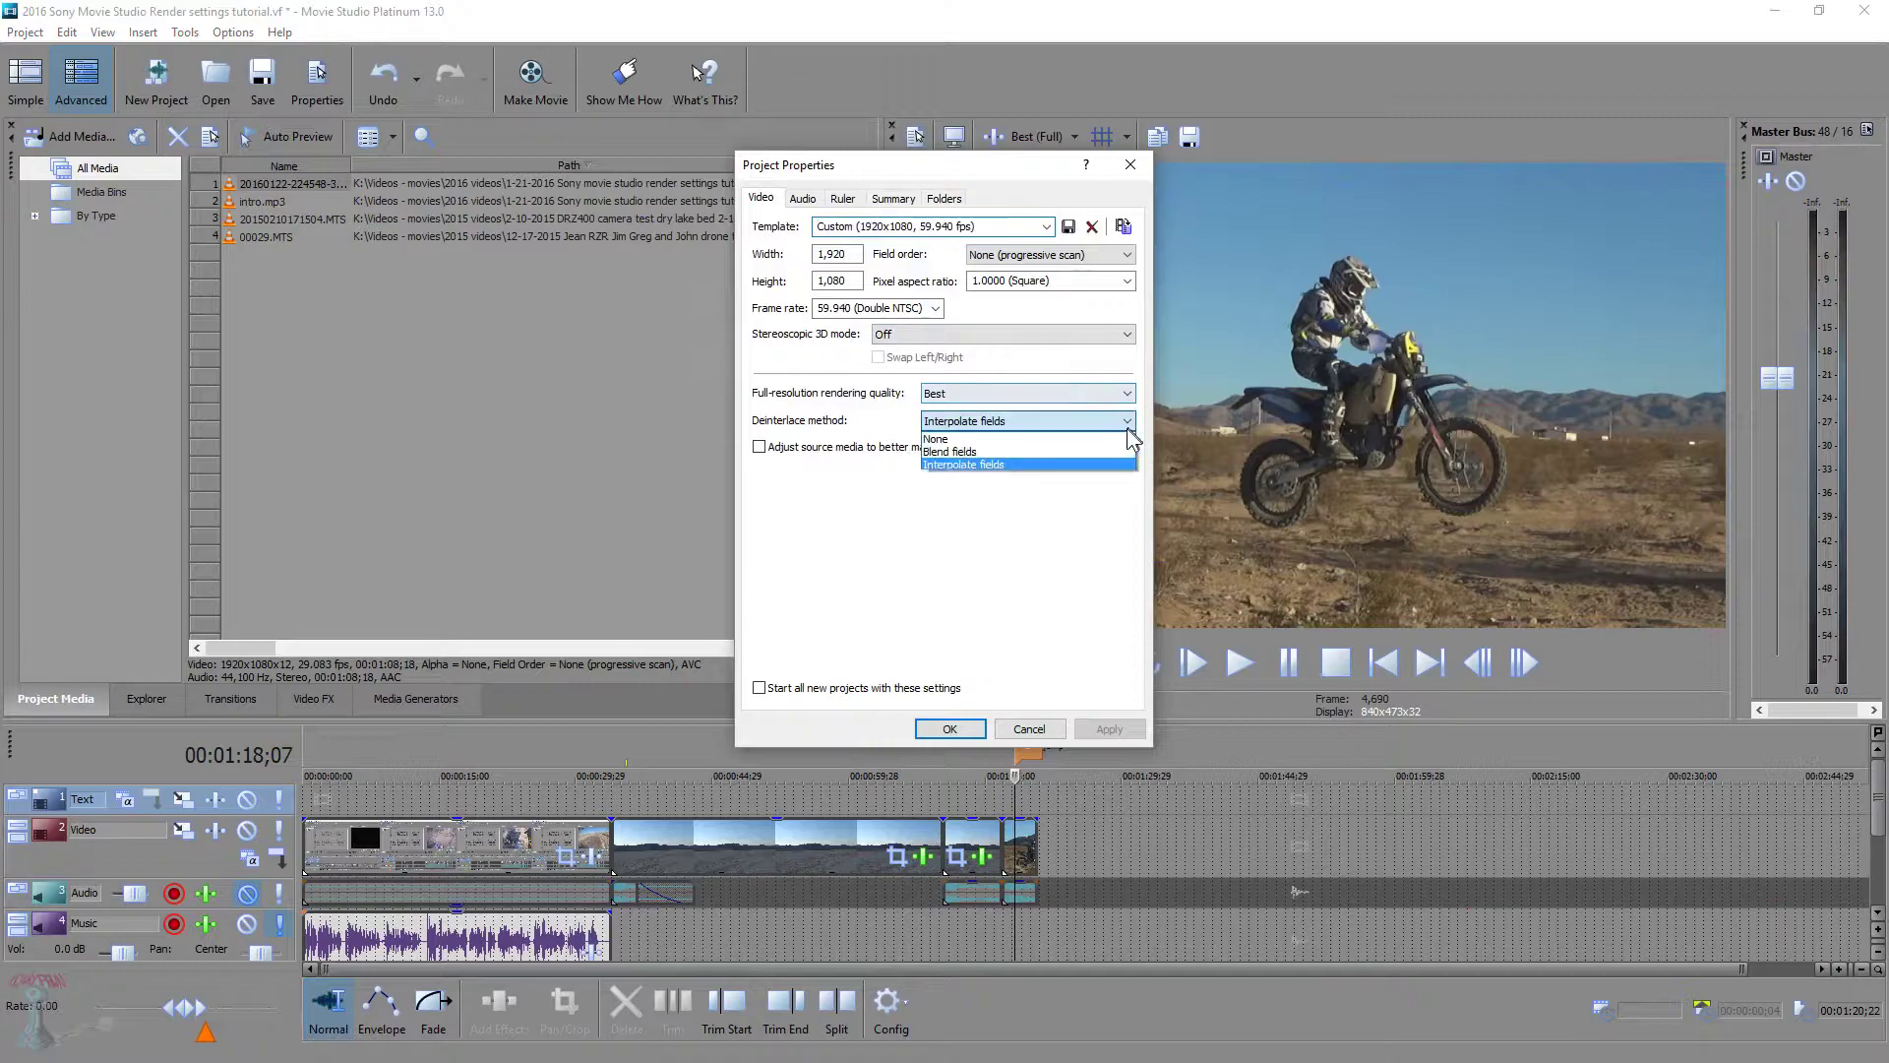
left_click(1127, 423)
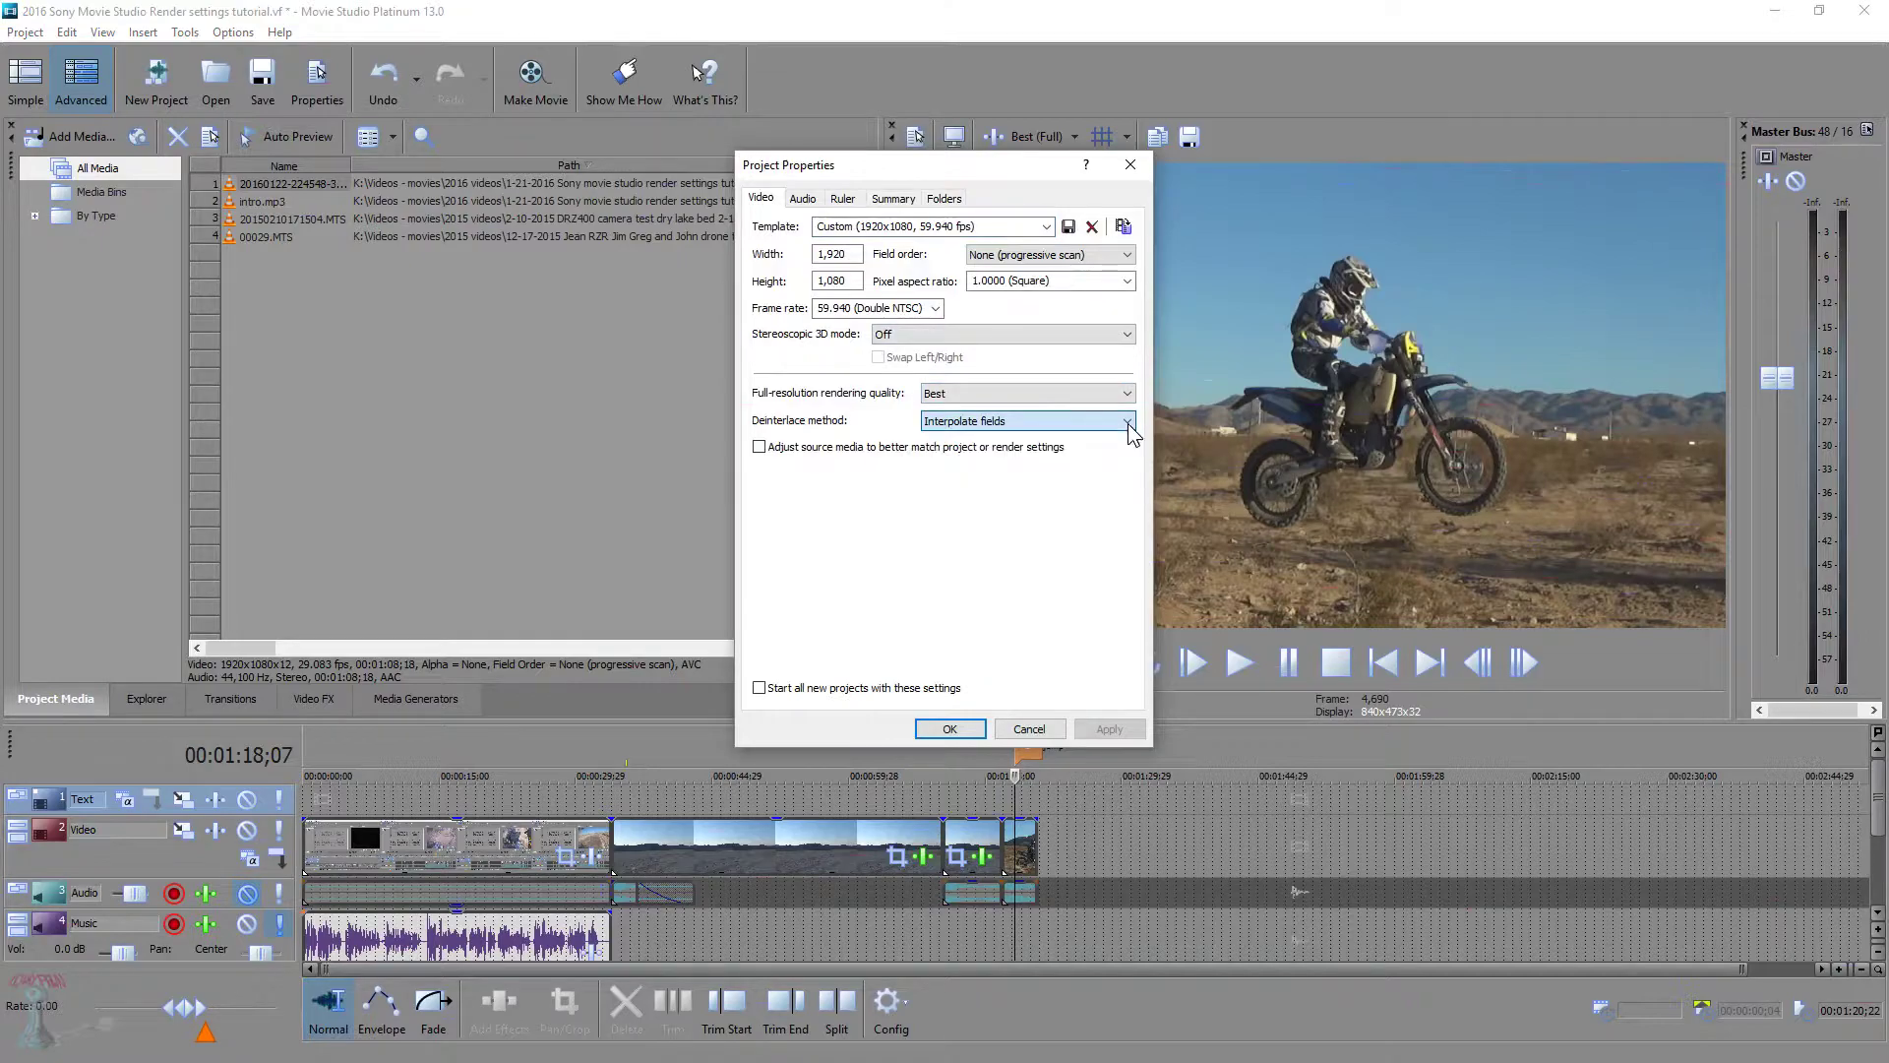
left_click(1126, 256)
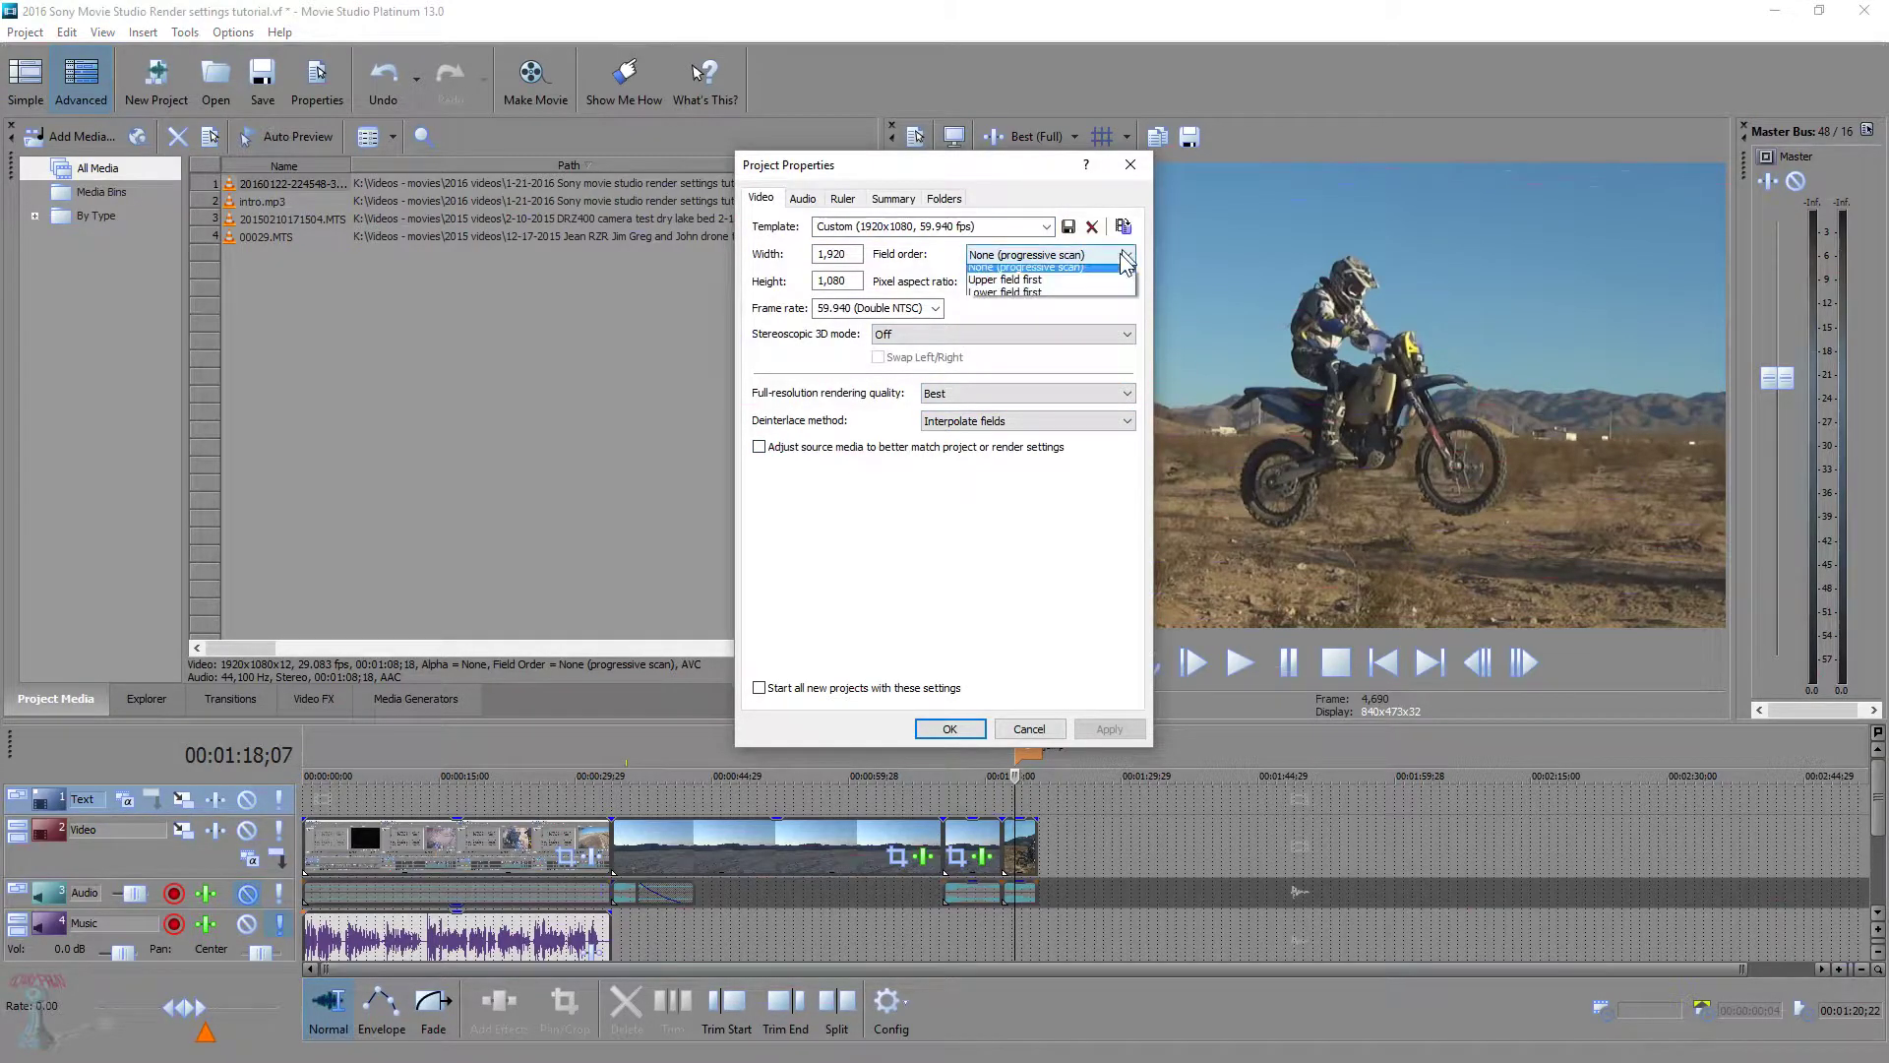
left_click(1013, 268)
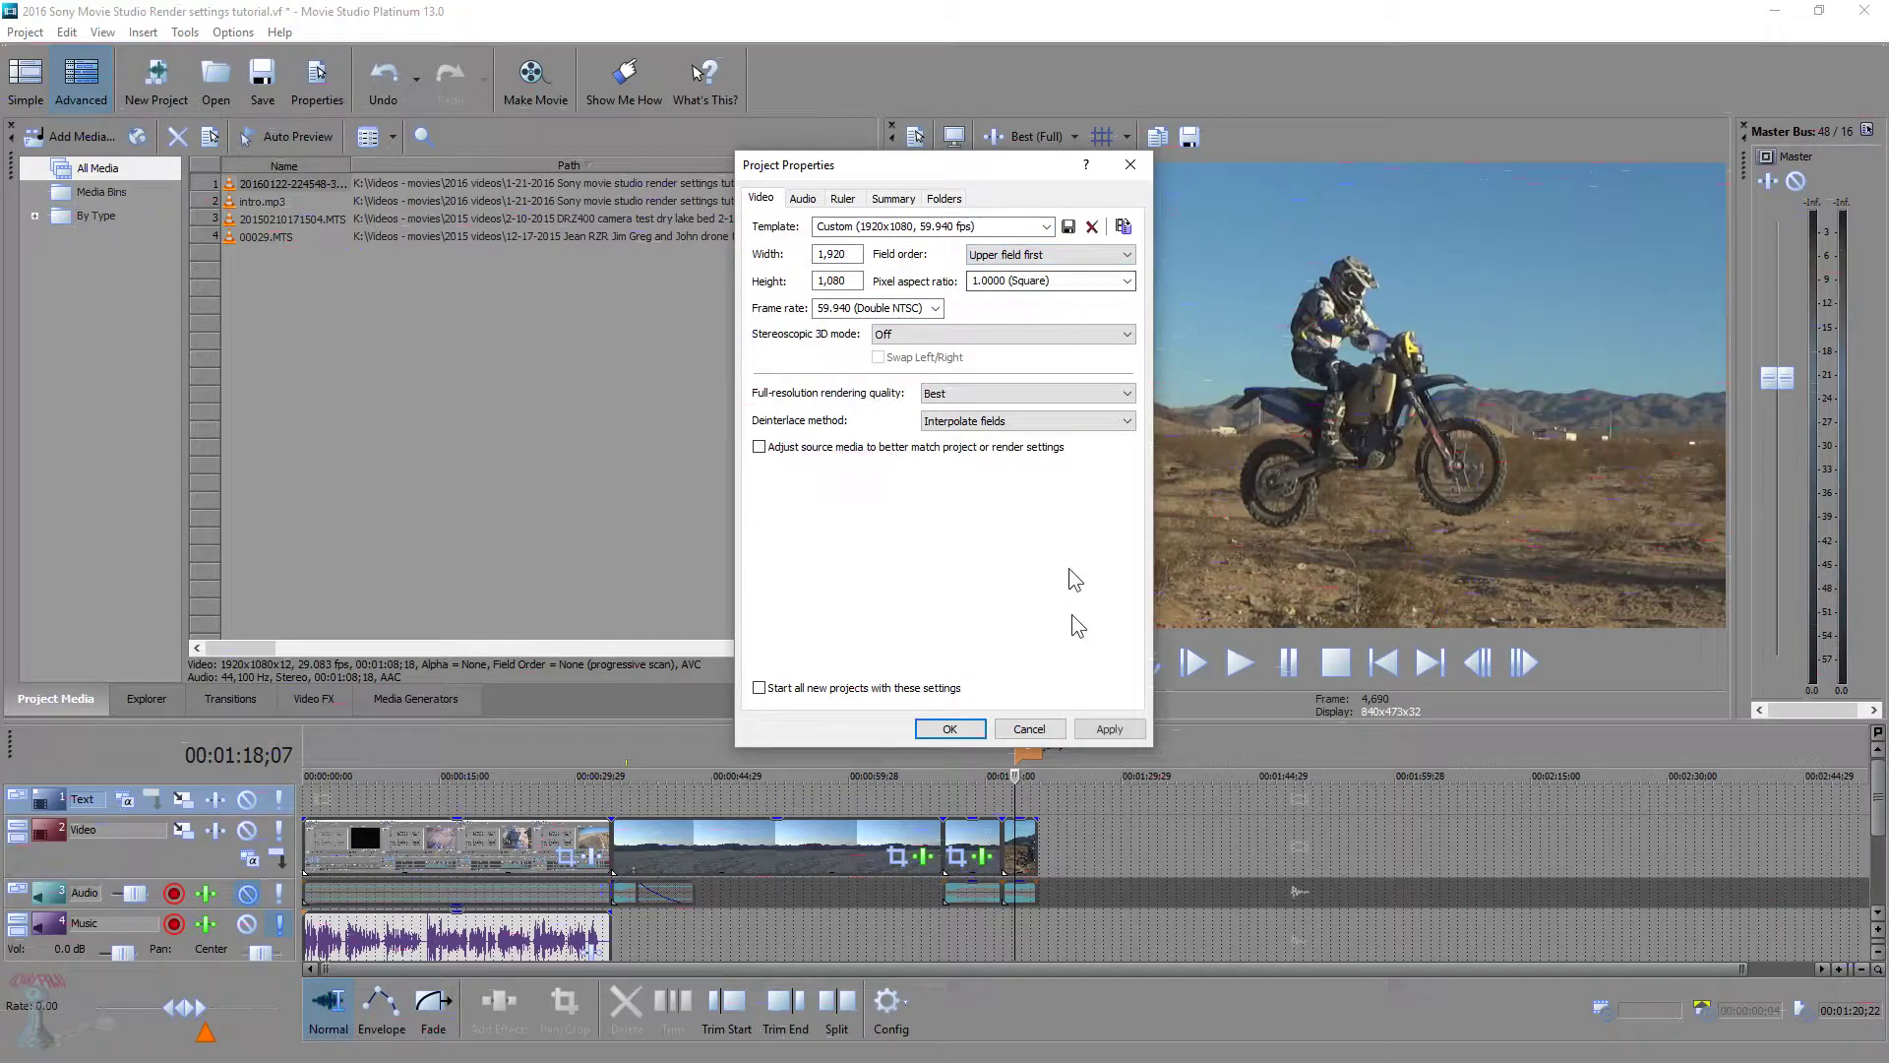
left_click(949, 729)
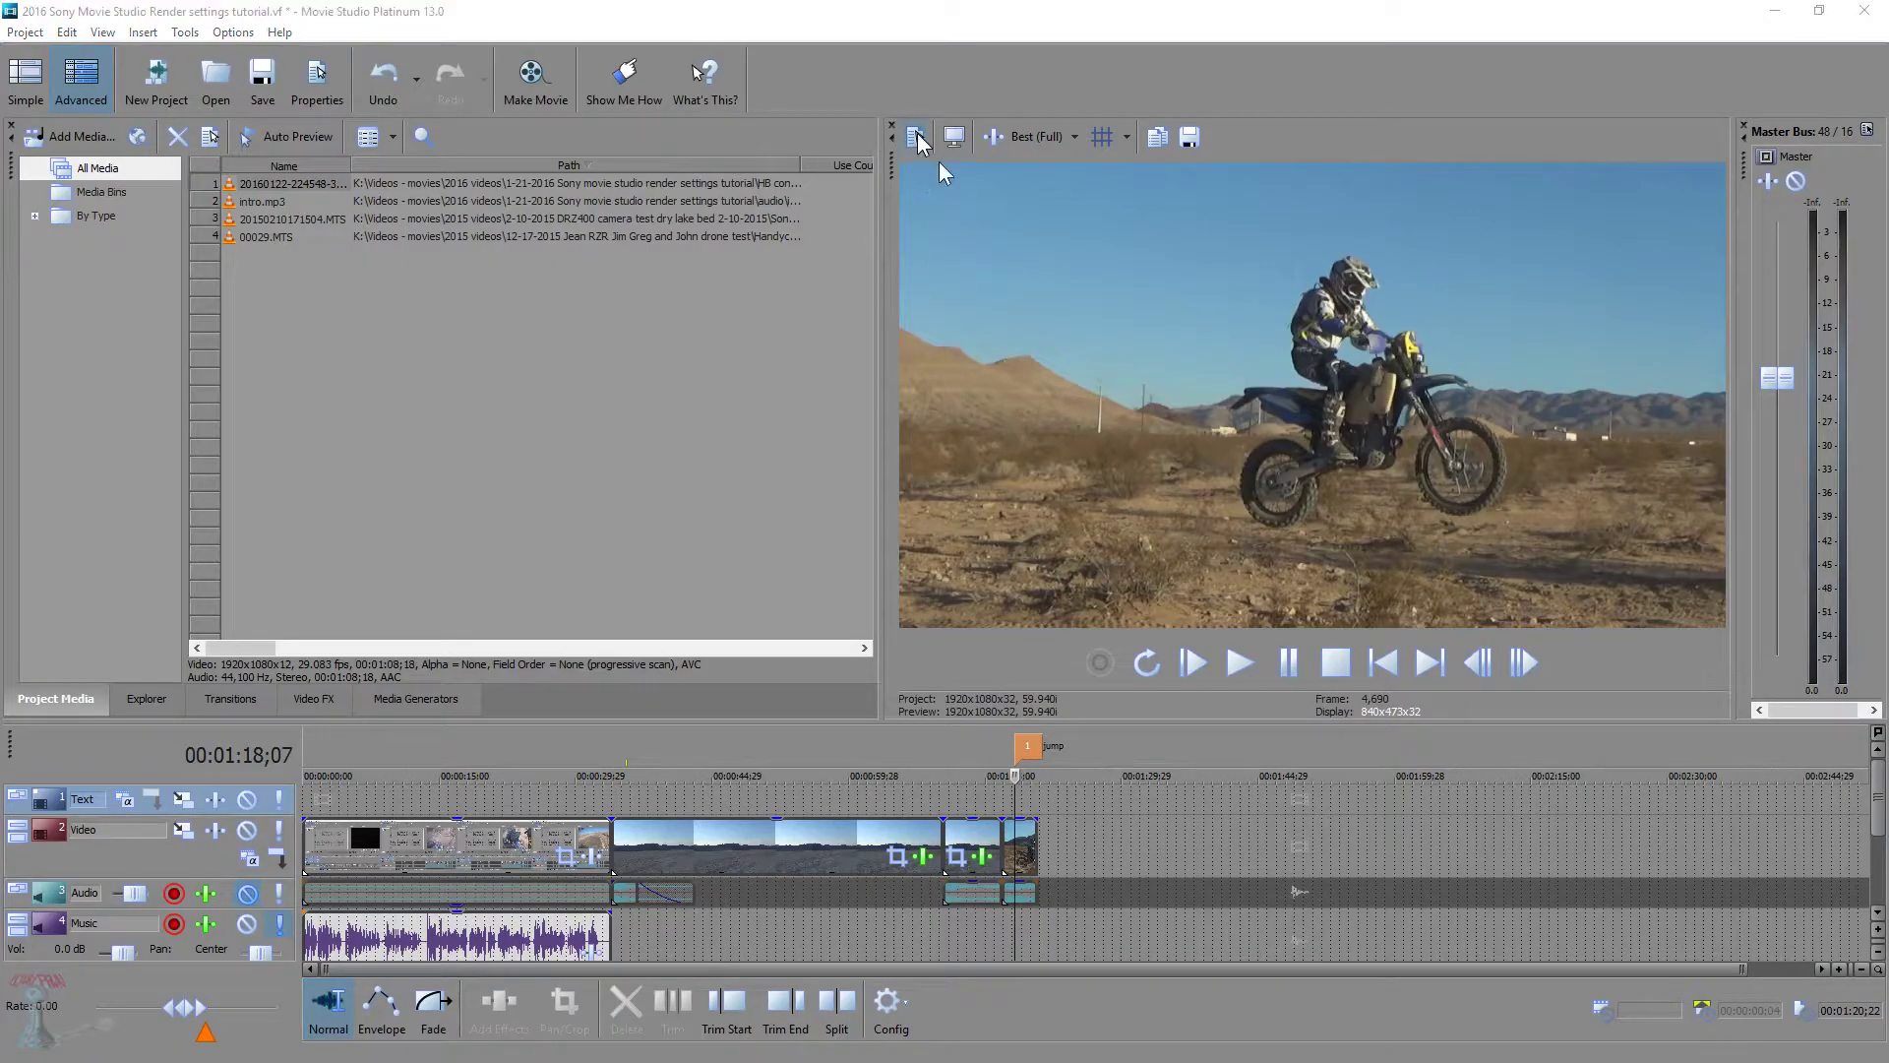
left_click(917, 138)
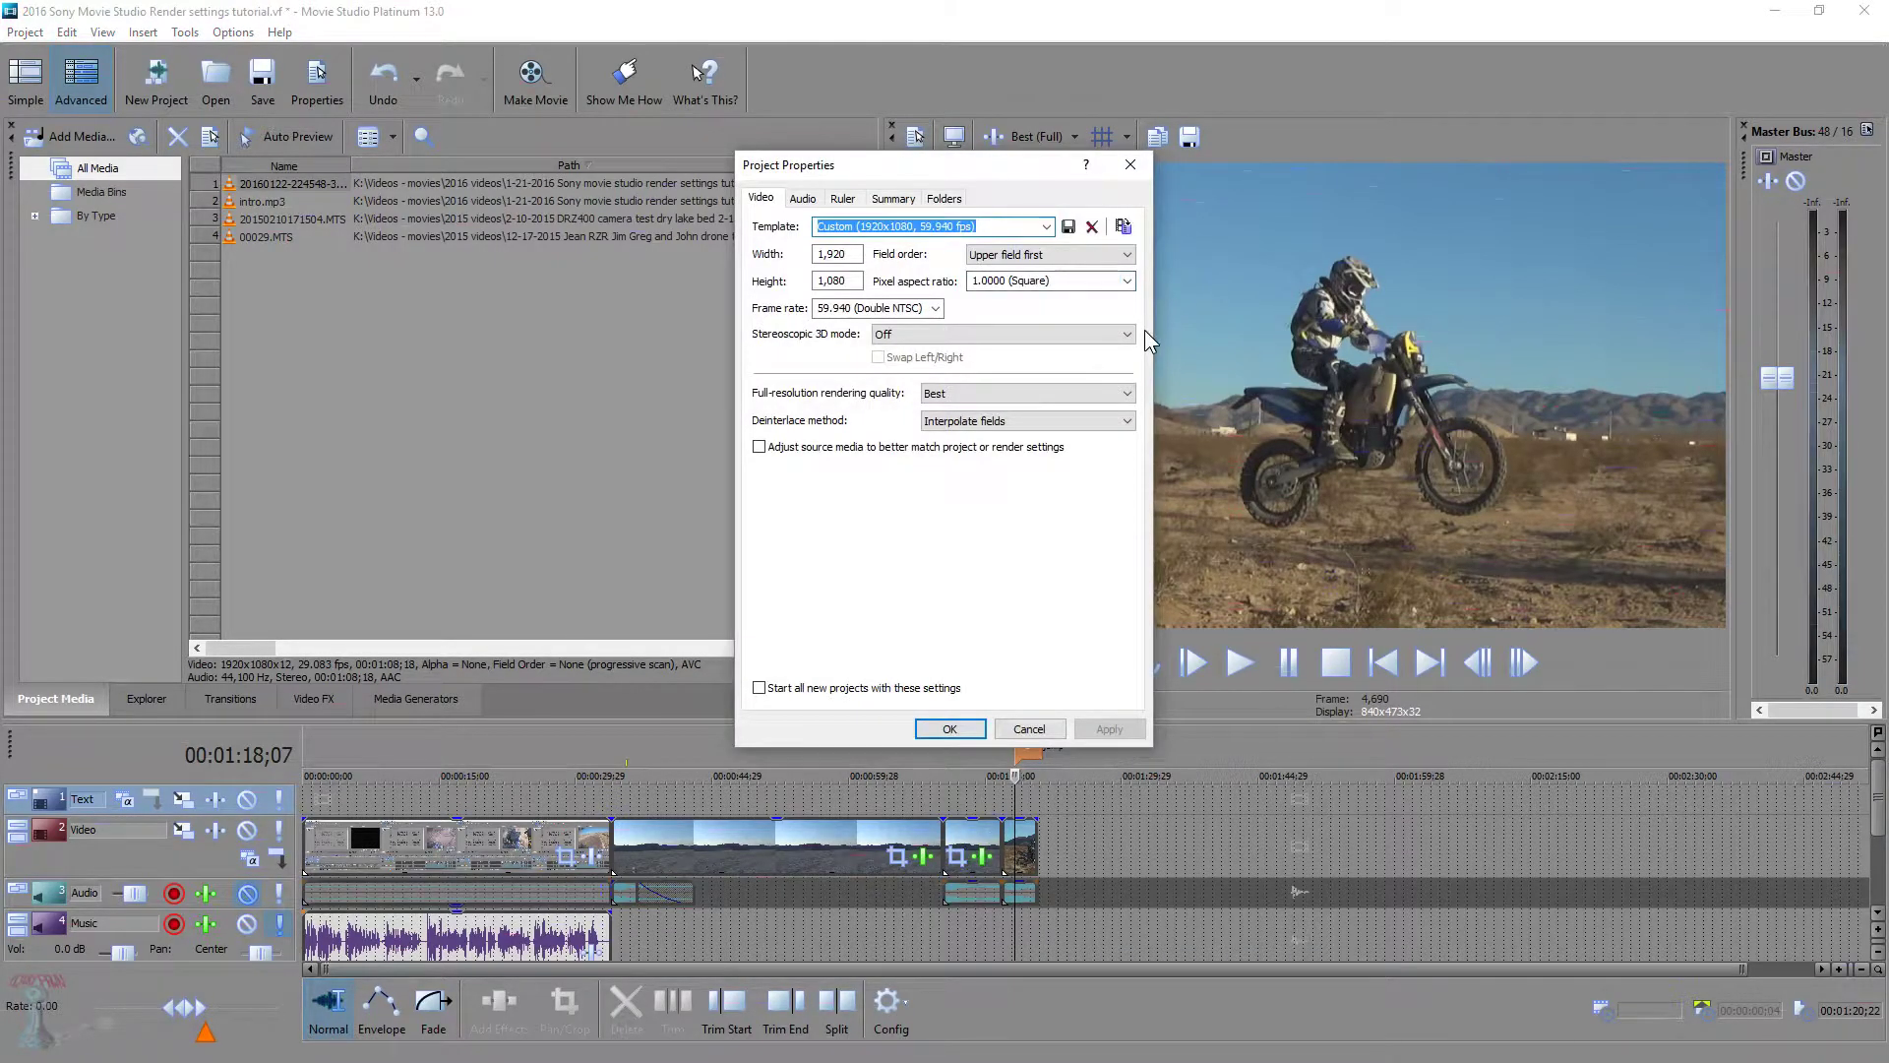
Revert field order to None (progressive scan), checking the 1,920 x 1,080 frame size
left_click(1122, 255)
left_click(1049, 273)
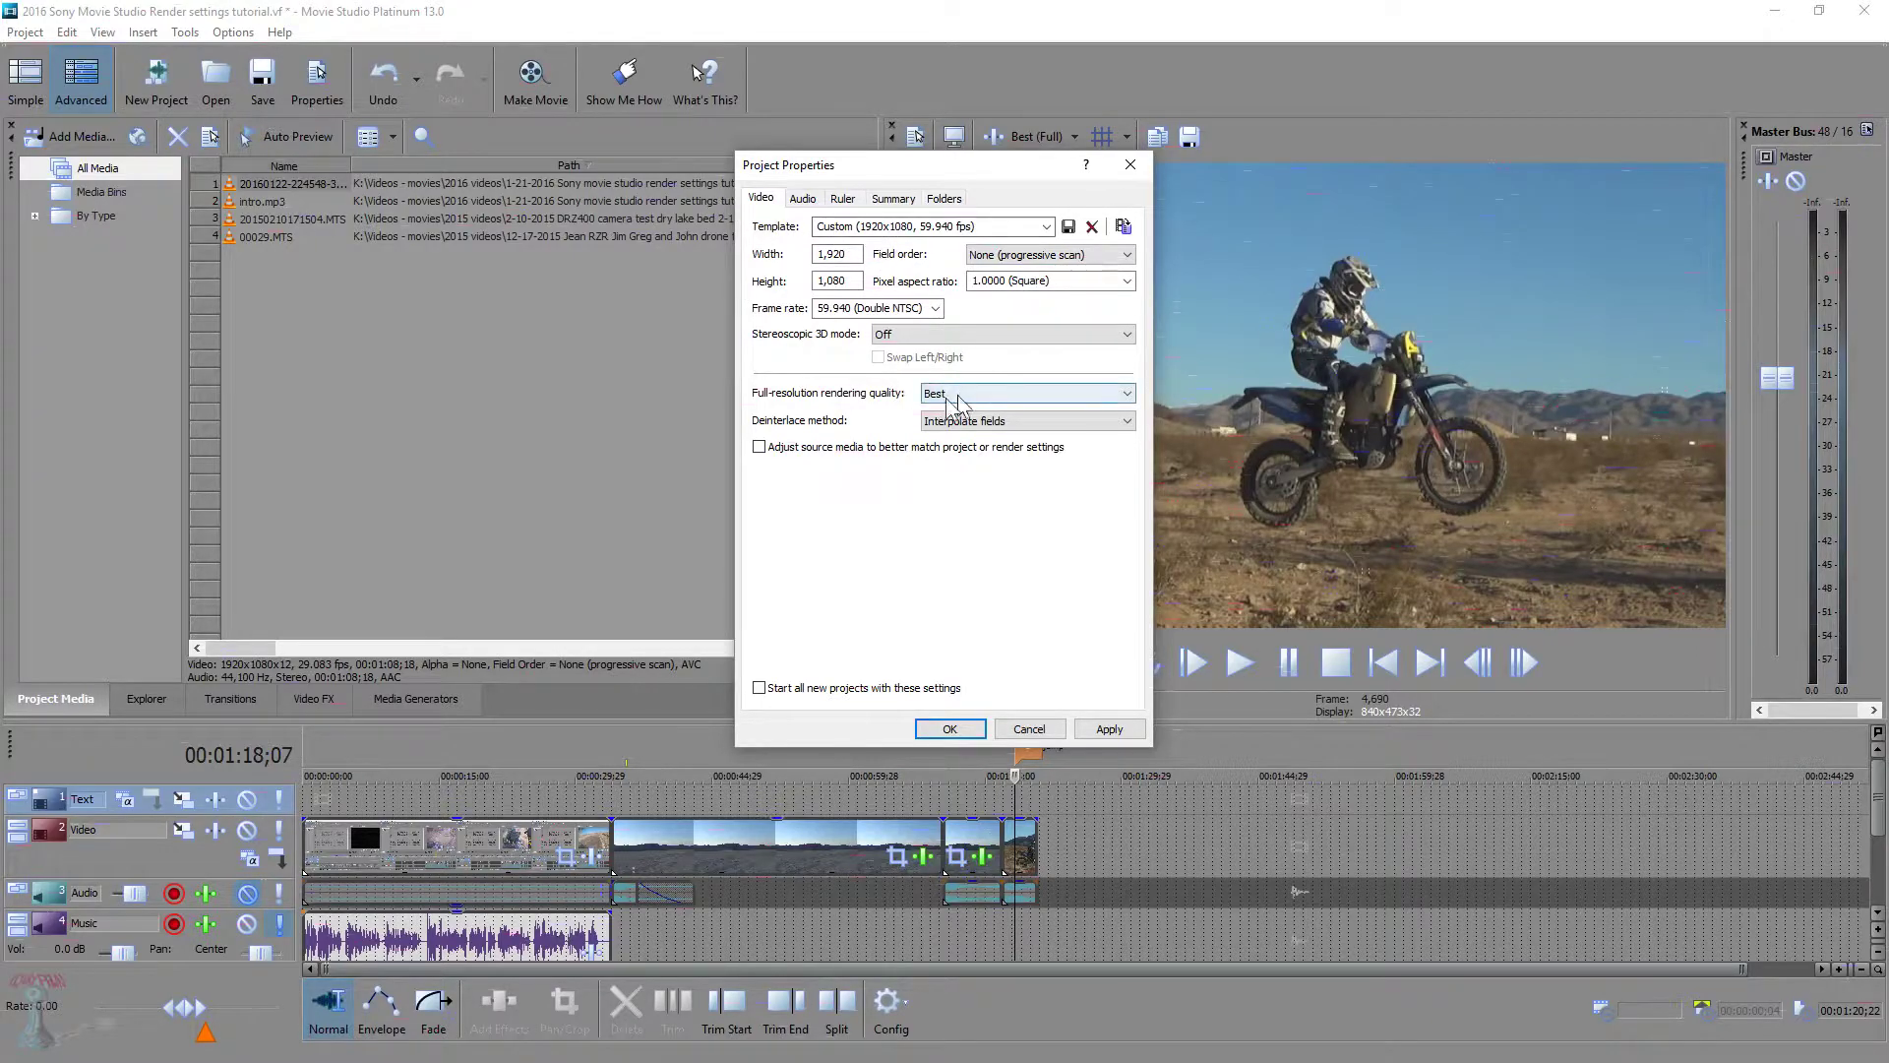
double_click(849, 256)
key("Tab")
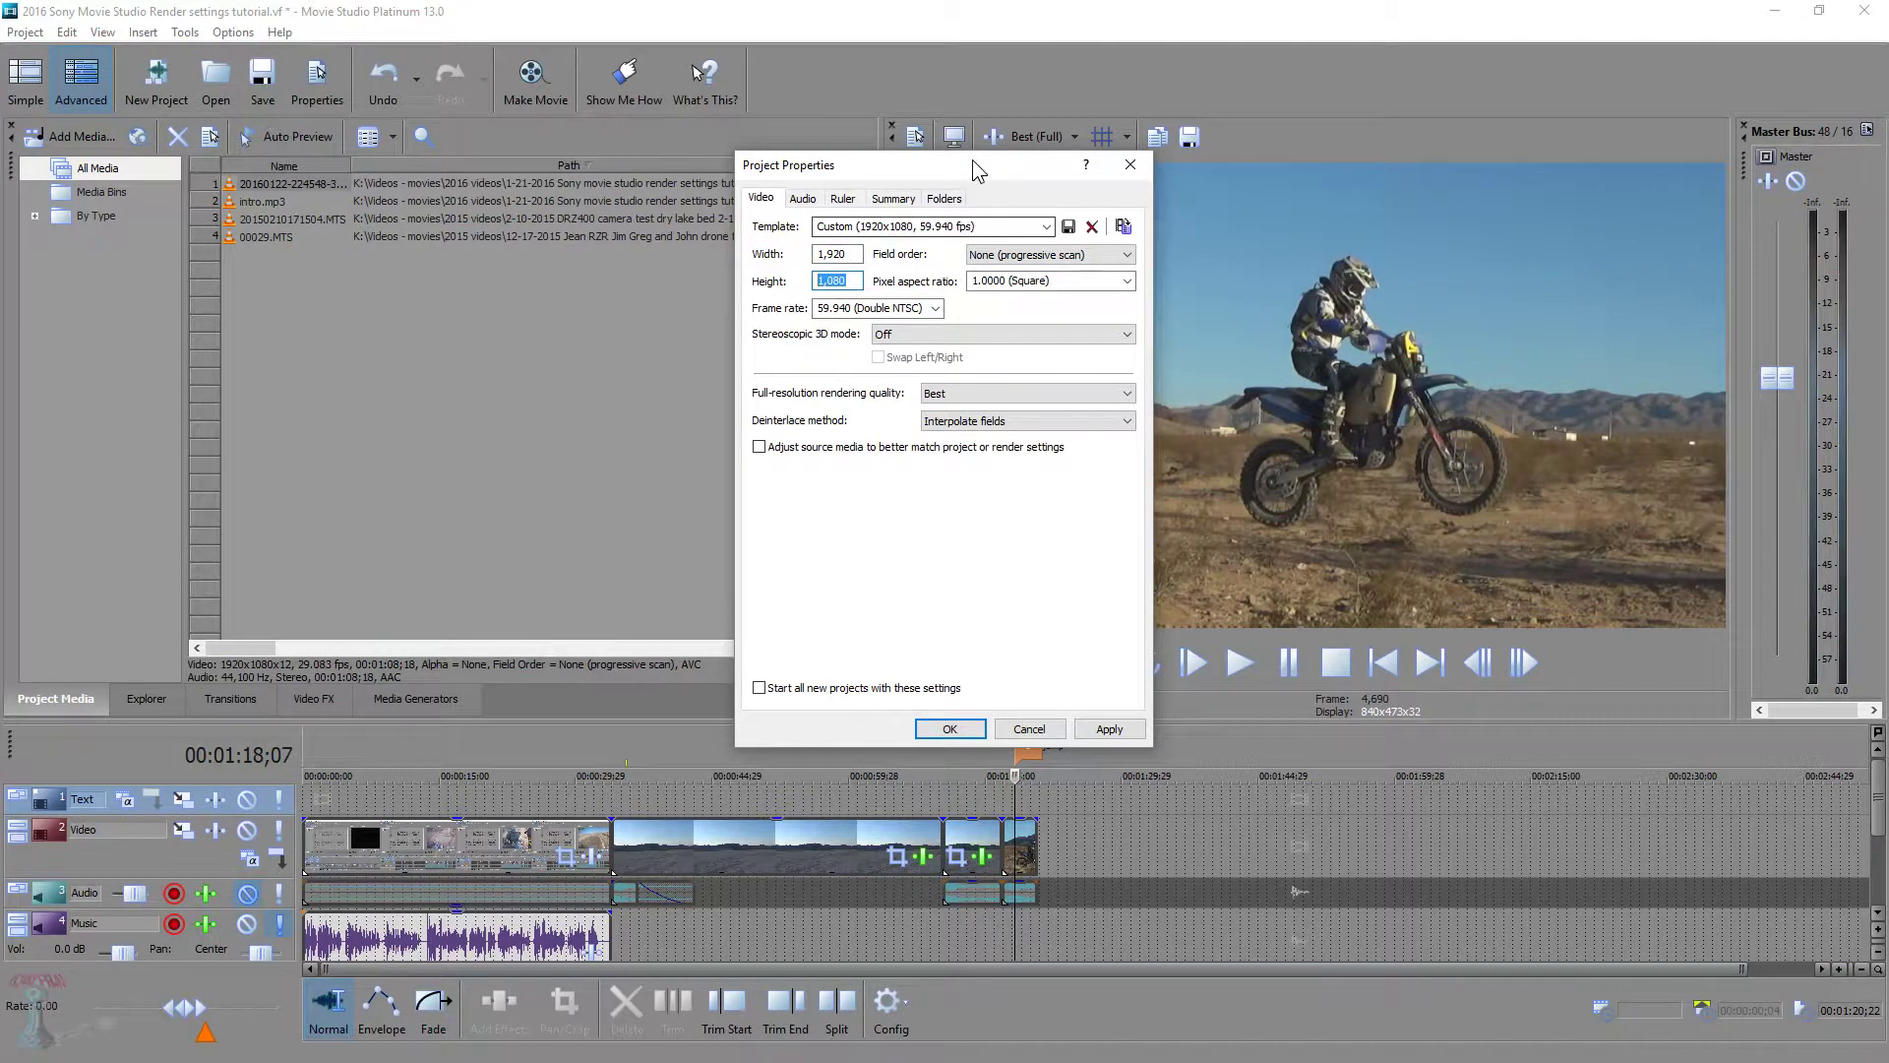
left_click_drag(972, 159, 1007, 183)
double_click(882, 278)
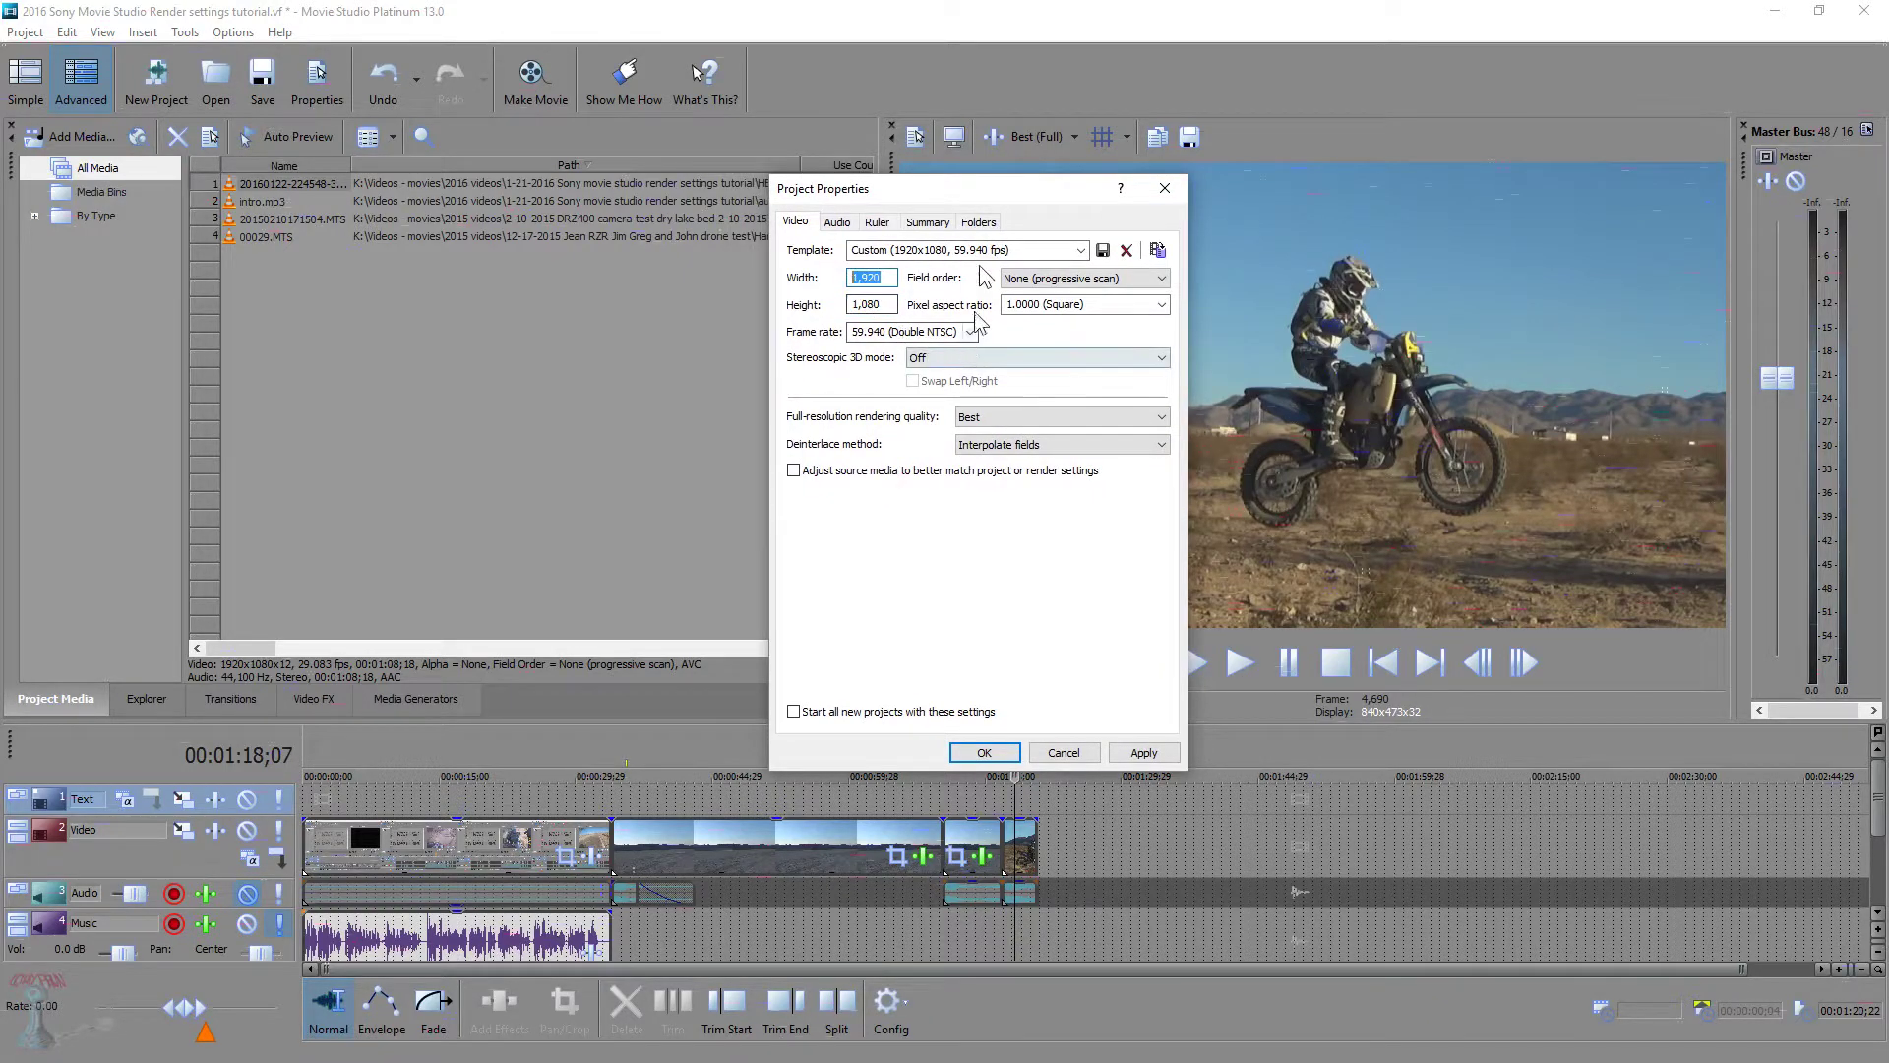
left_click_drag(981, 193, 936, 174)
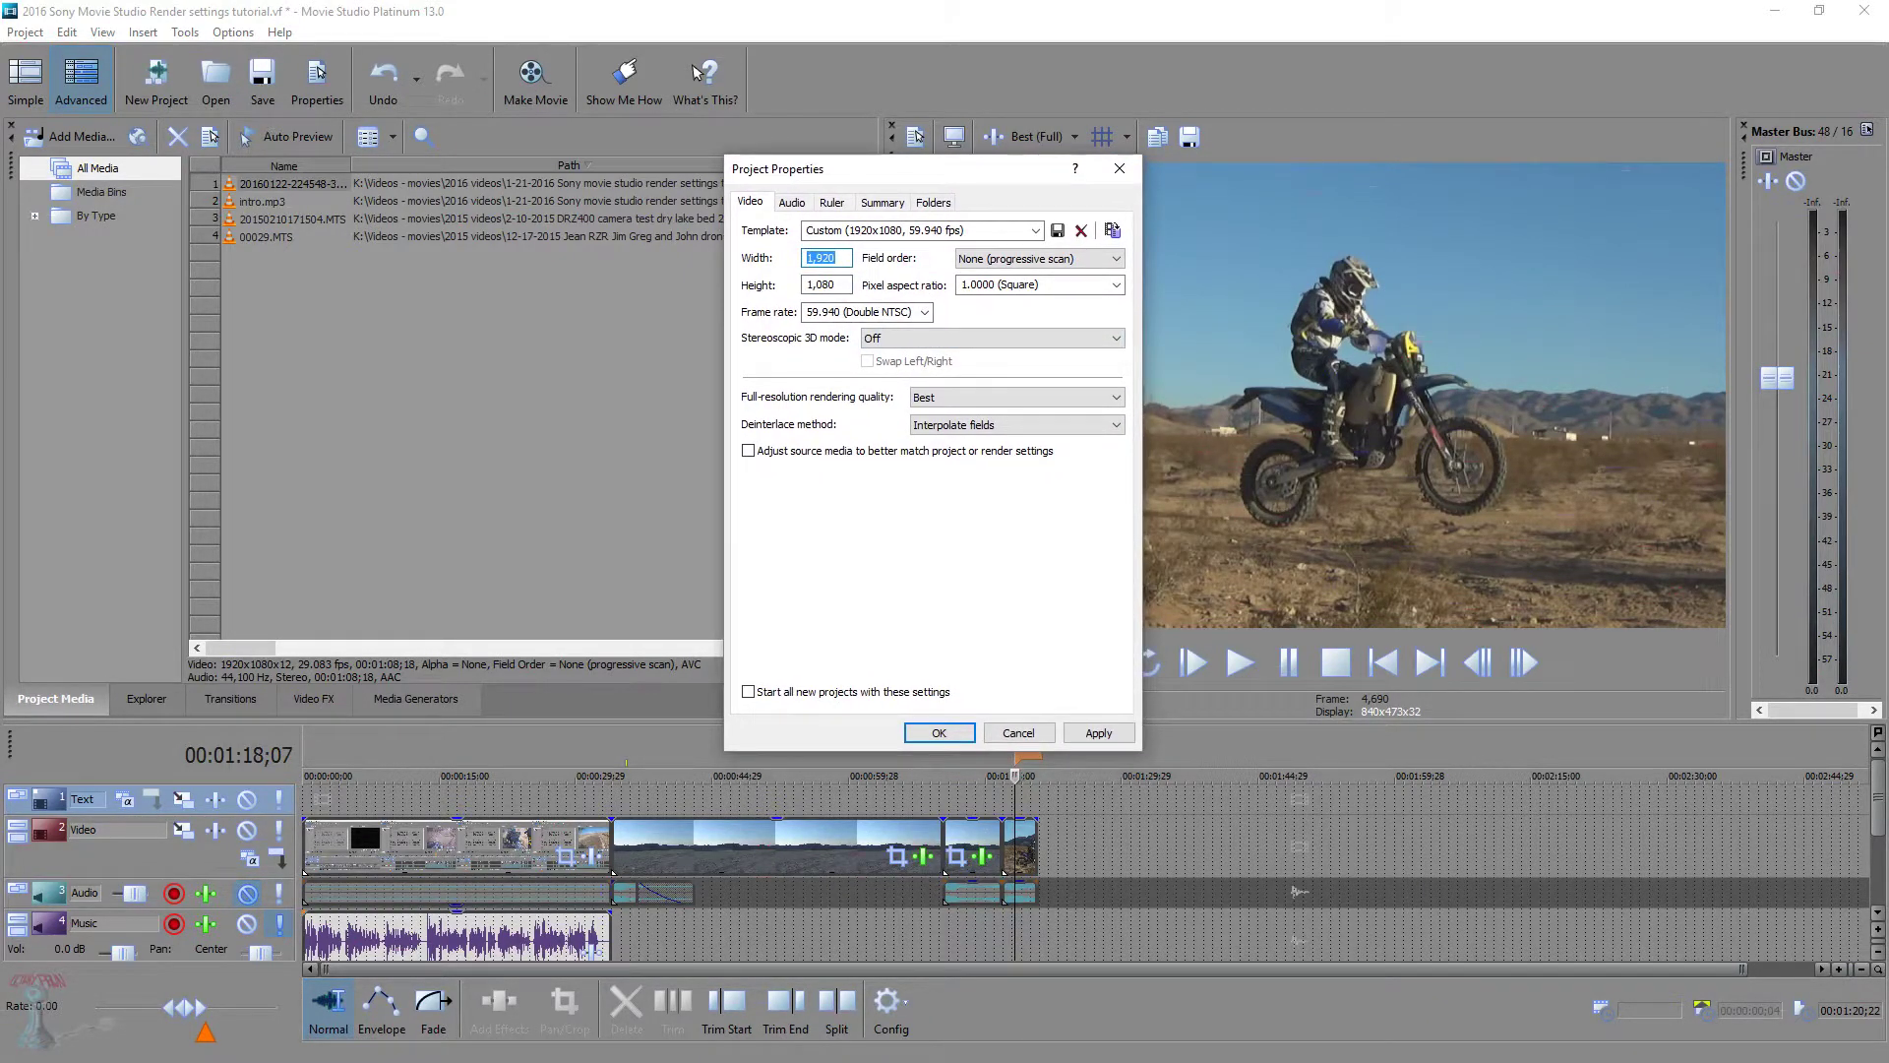
double_click(809, 287)
left_click(1098, 733)
left_click(938, 733)
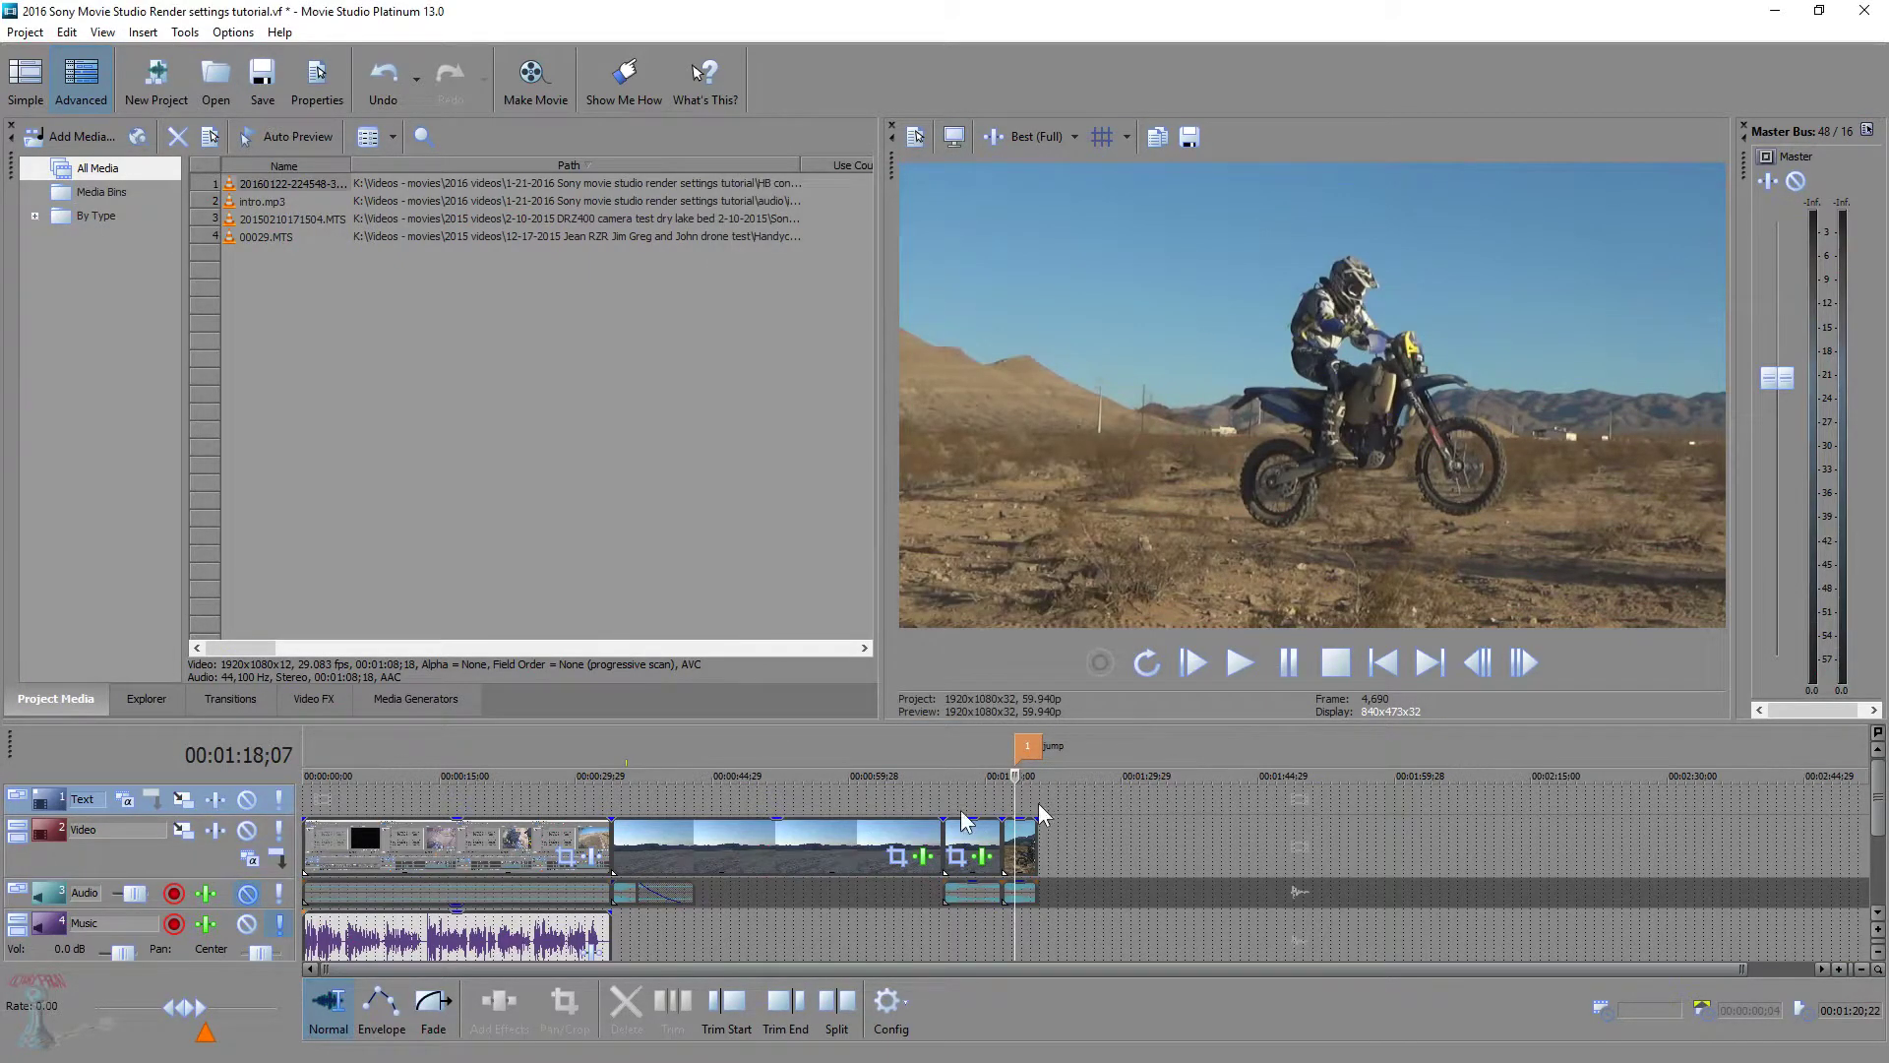
left_click(654, 802)
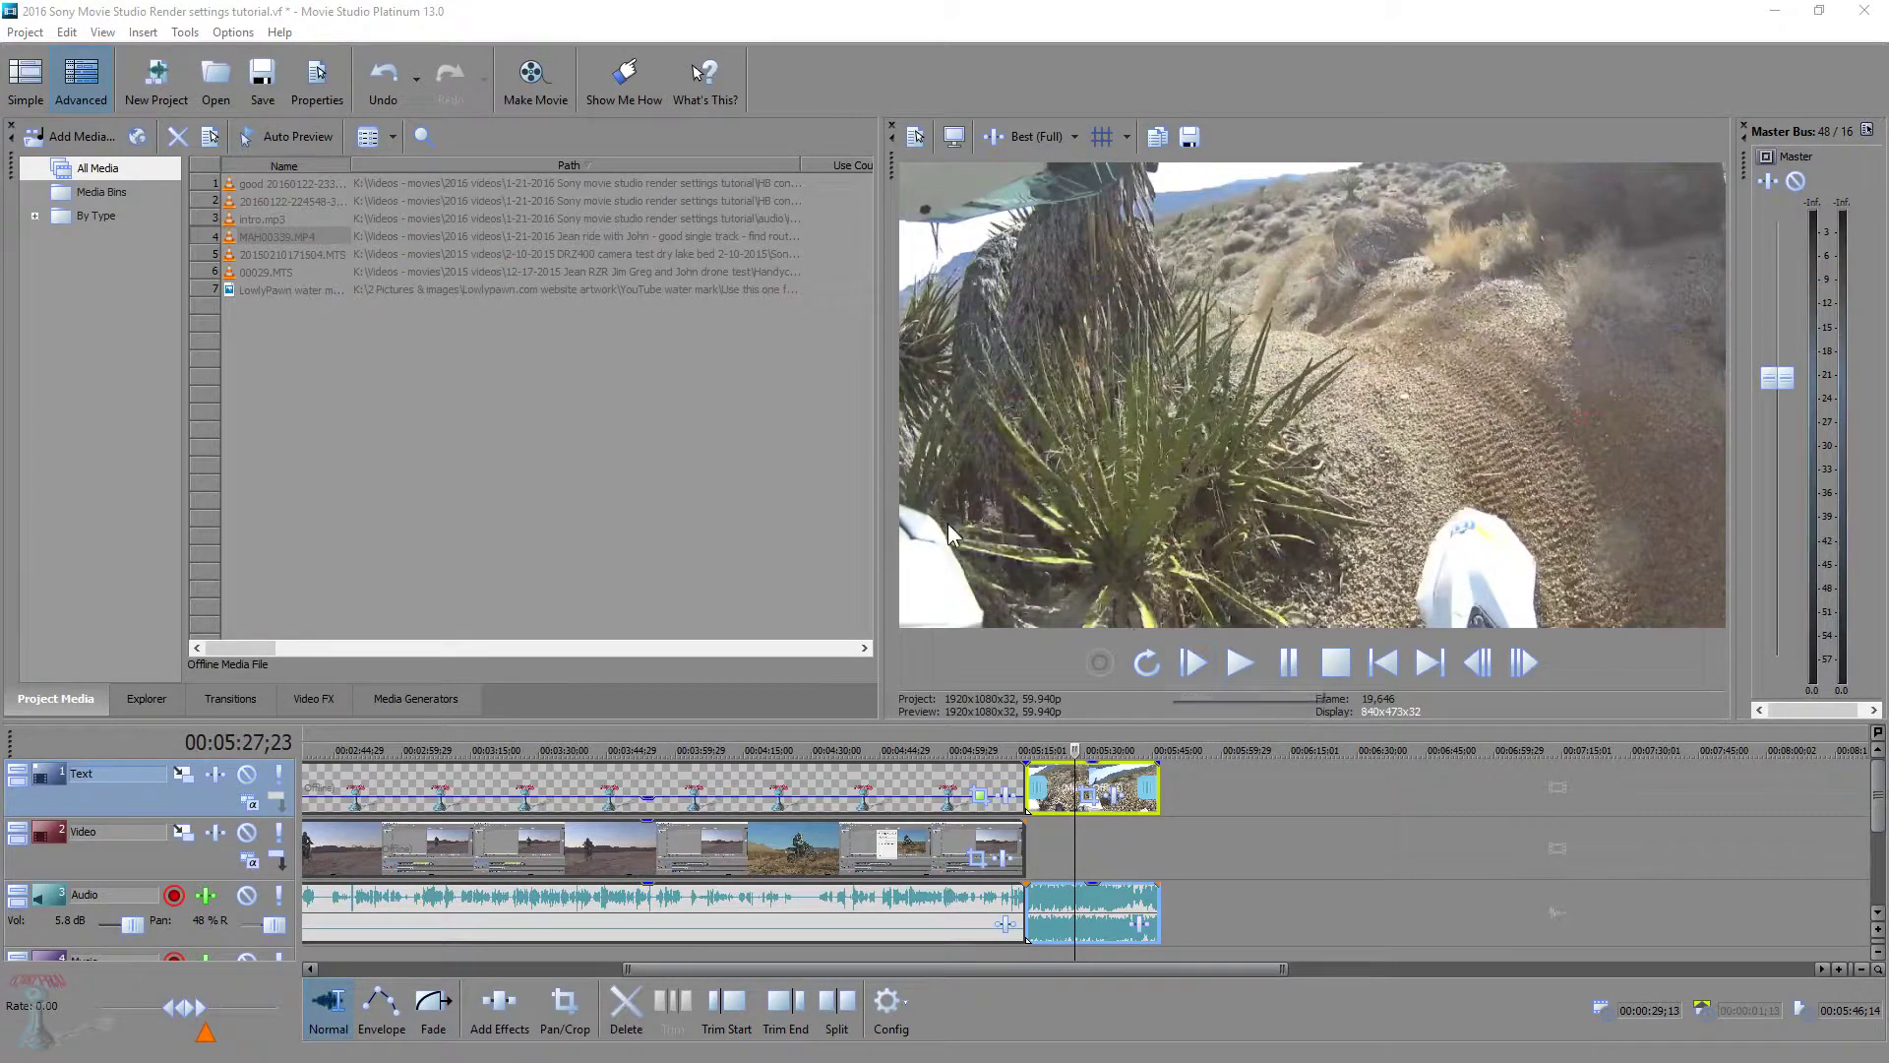
Make a movie saved to the hard drive and bring up its advanced Render As options
left_click(531, 79)
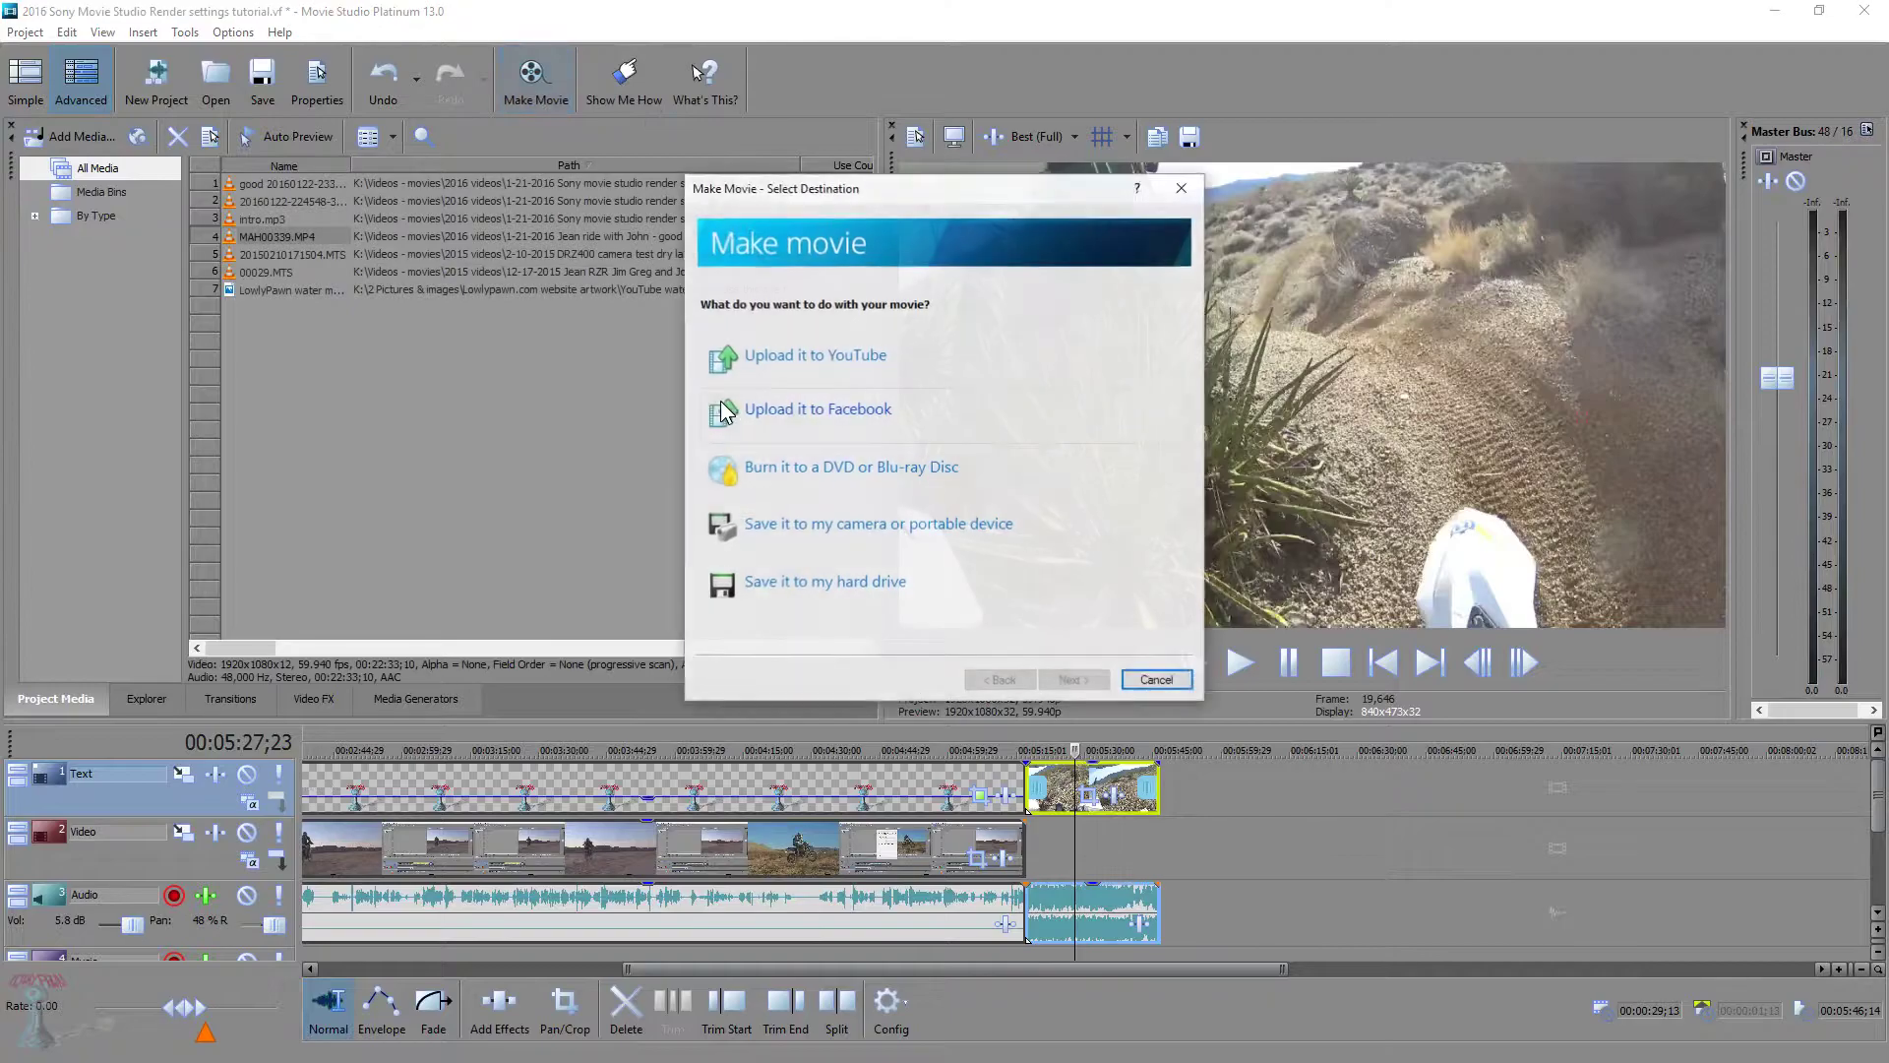
left_click(802, 581)
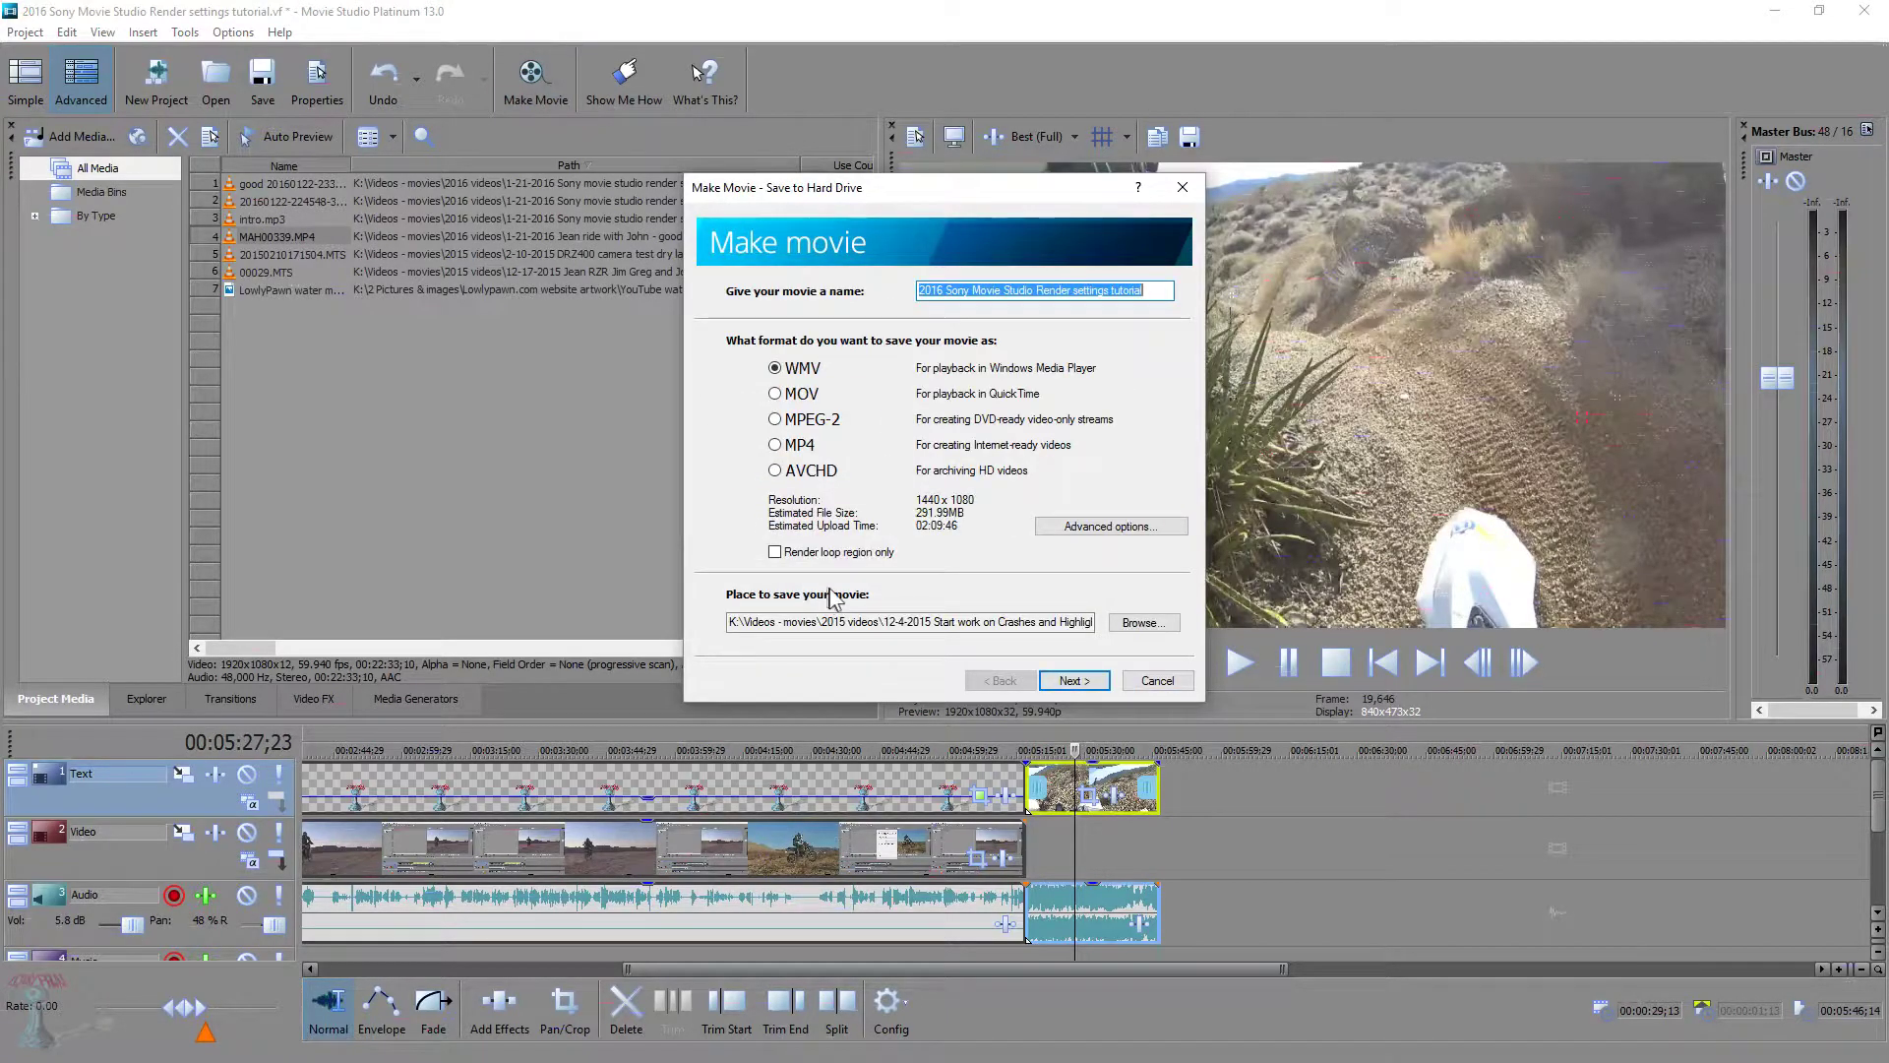
left_click(1102, 528)
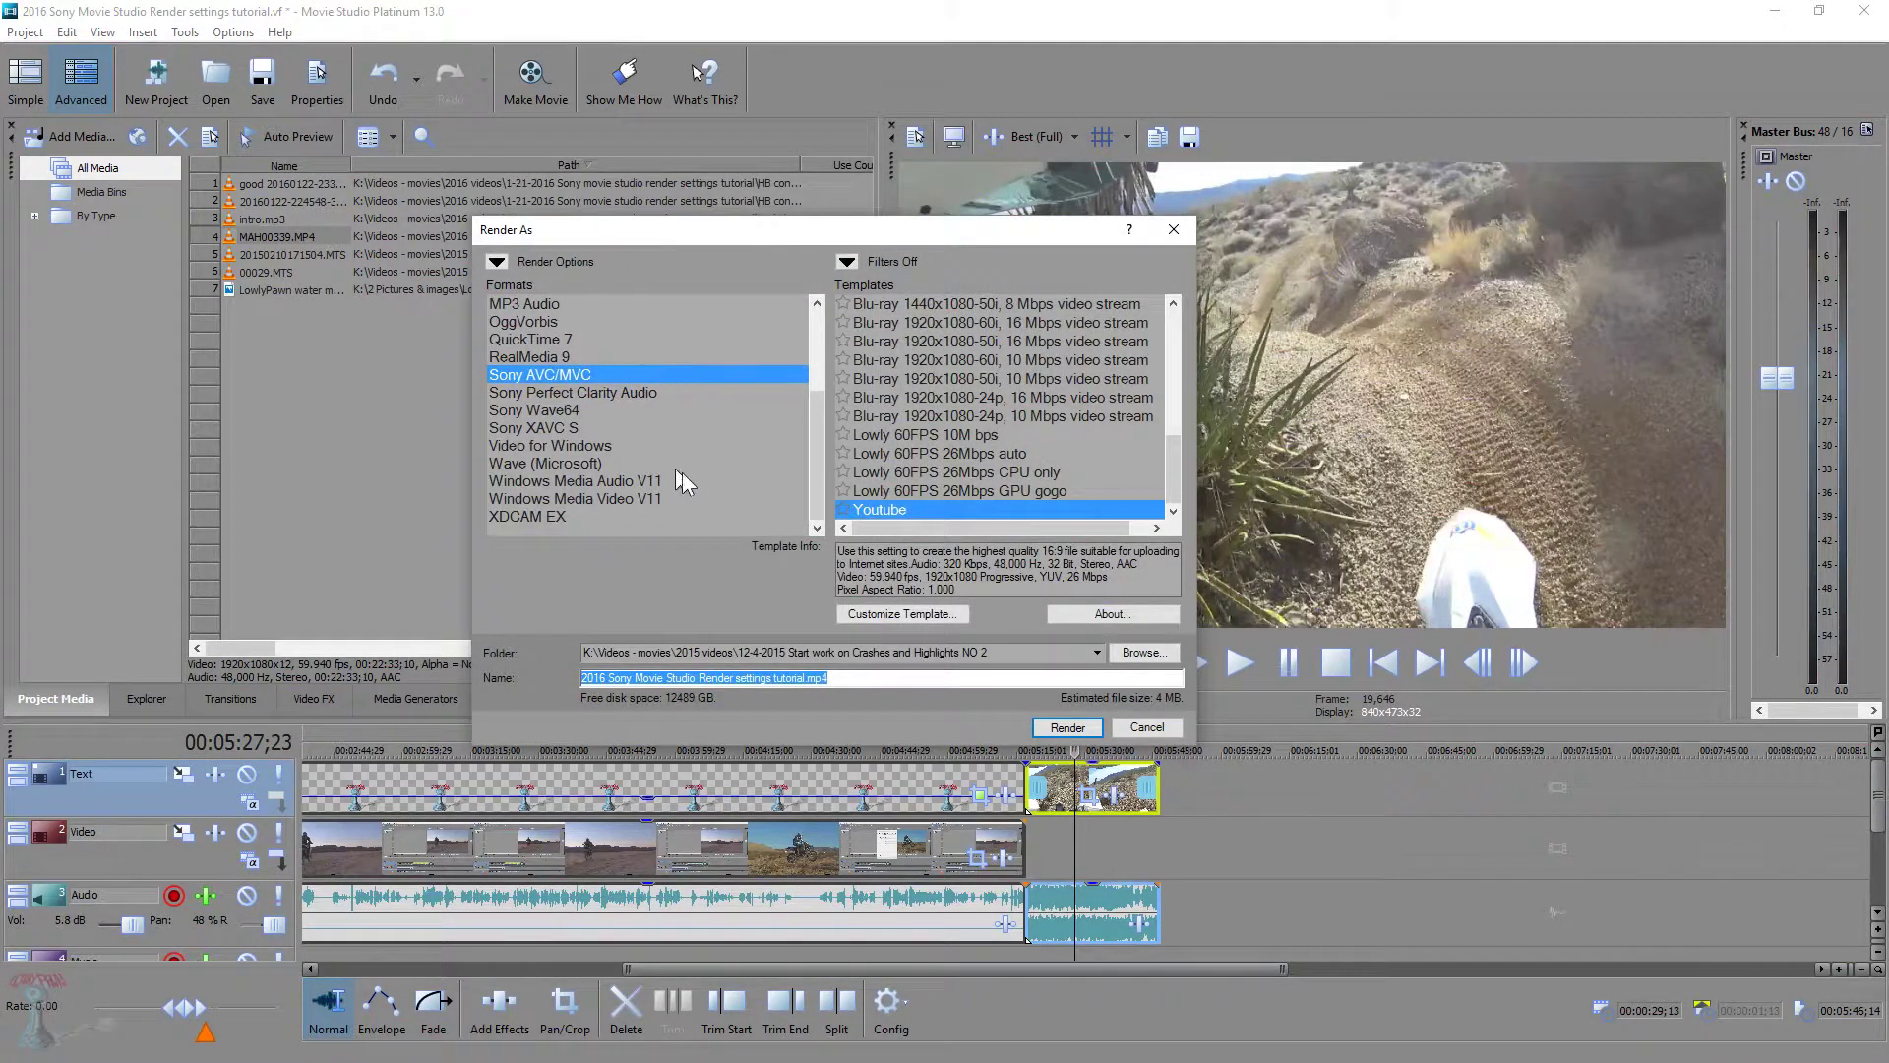
Scroll the Sony AVC/MVC templates and select Internet 1920x1080-30p
scroll(823, 393, "up", 3)
left_click_drag(825, 384, 827, 459)
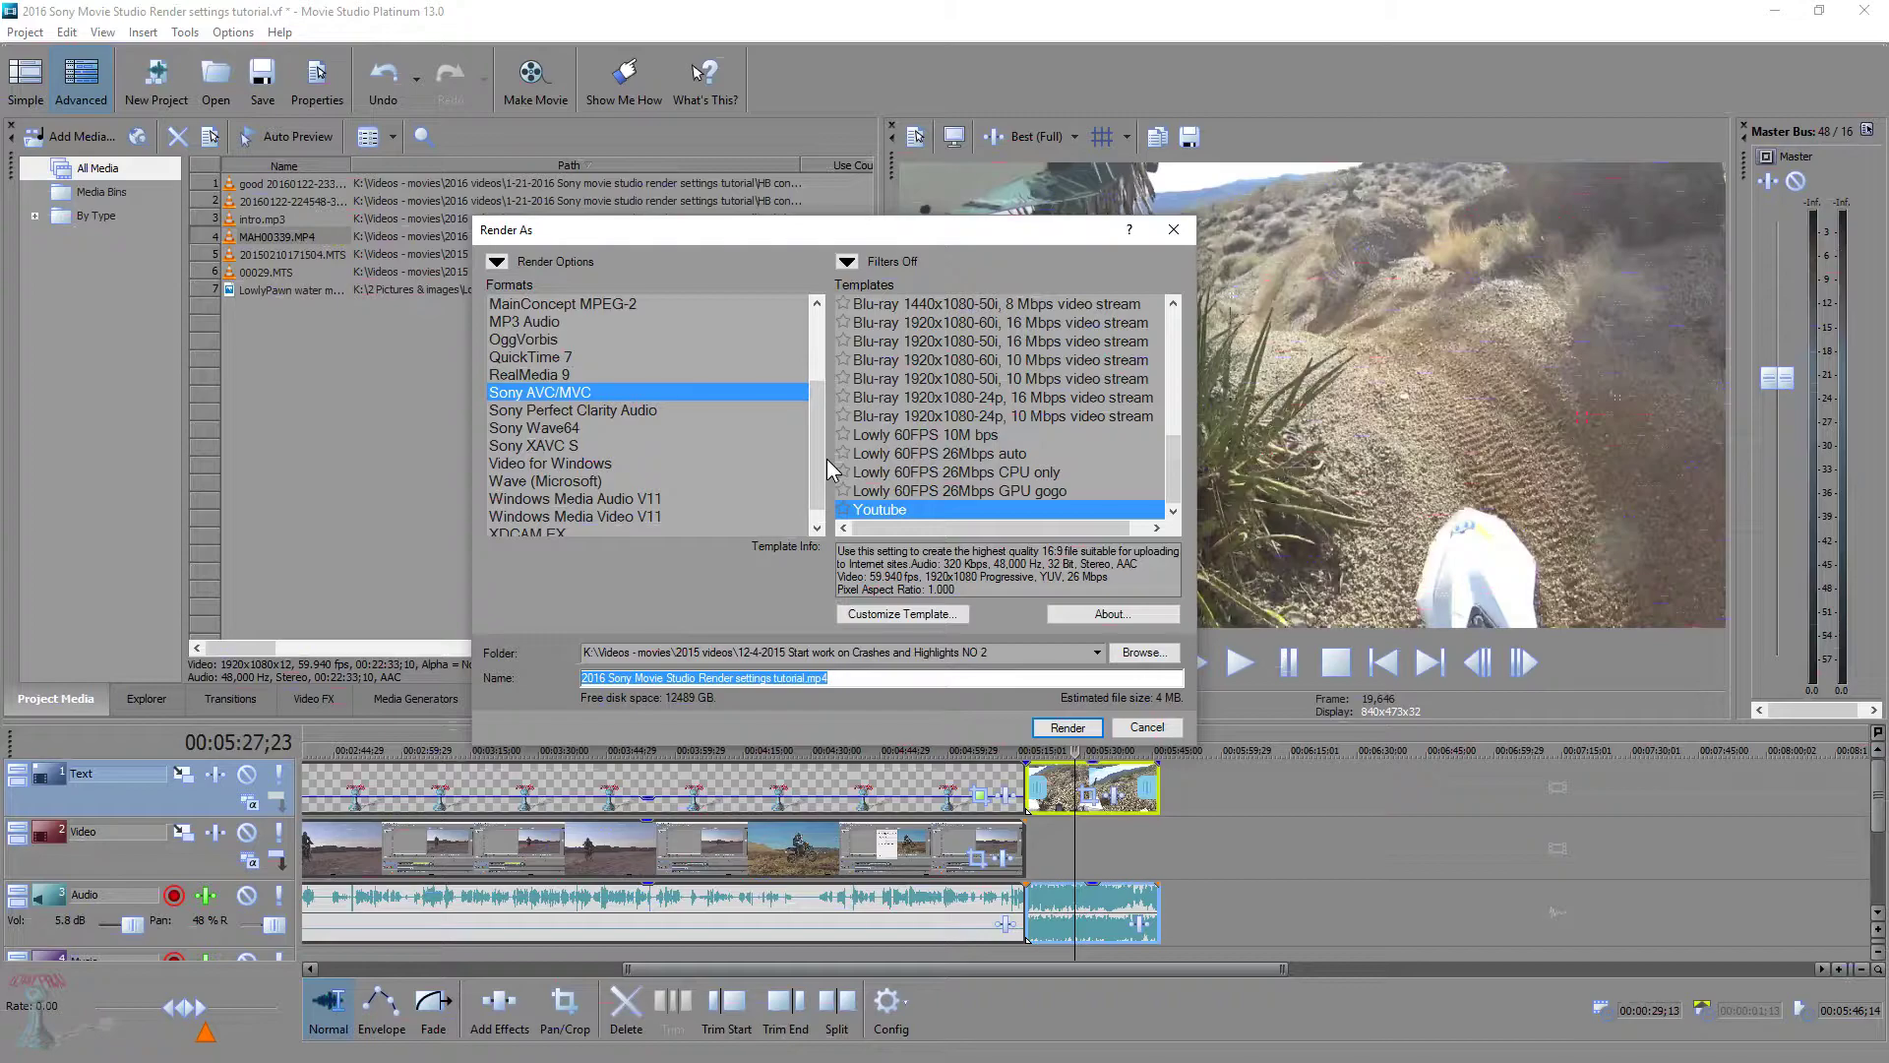
left_click_drag(820, 458, 814, 429)
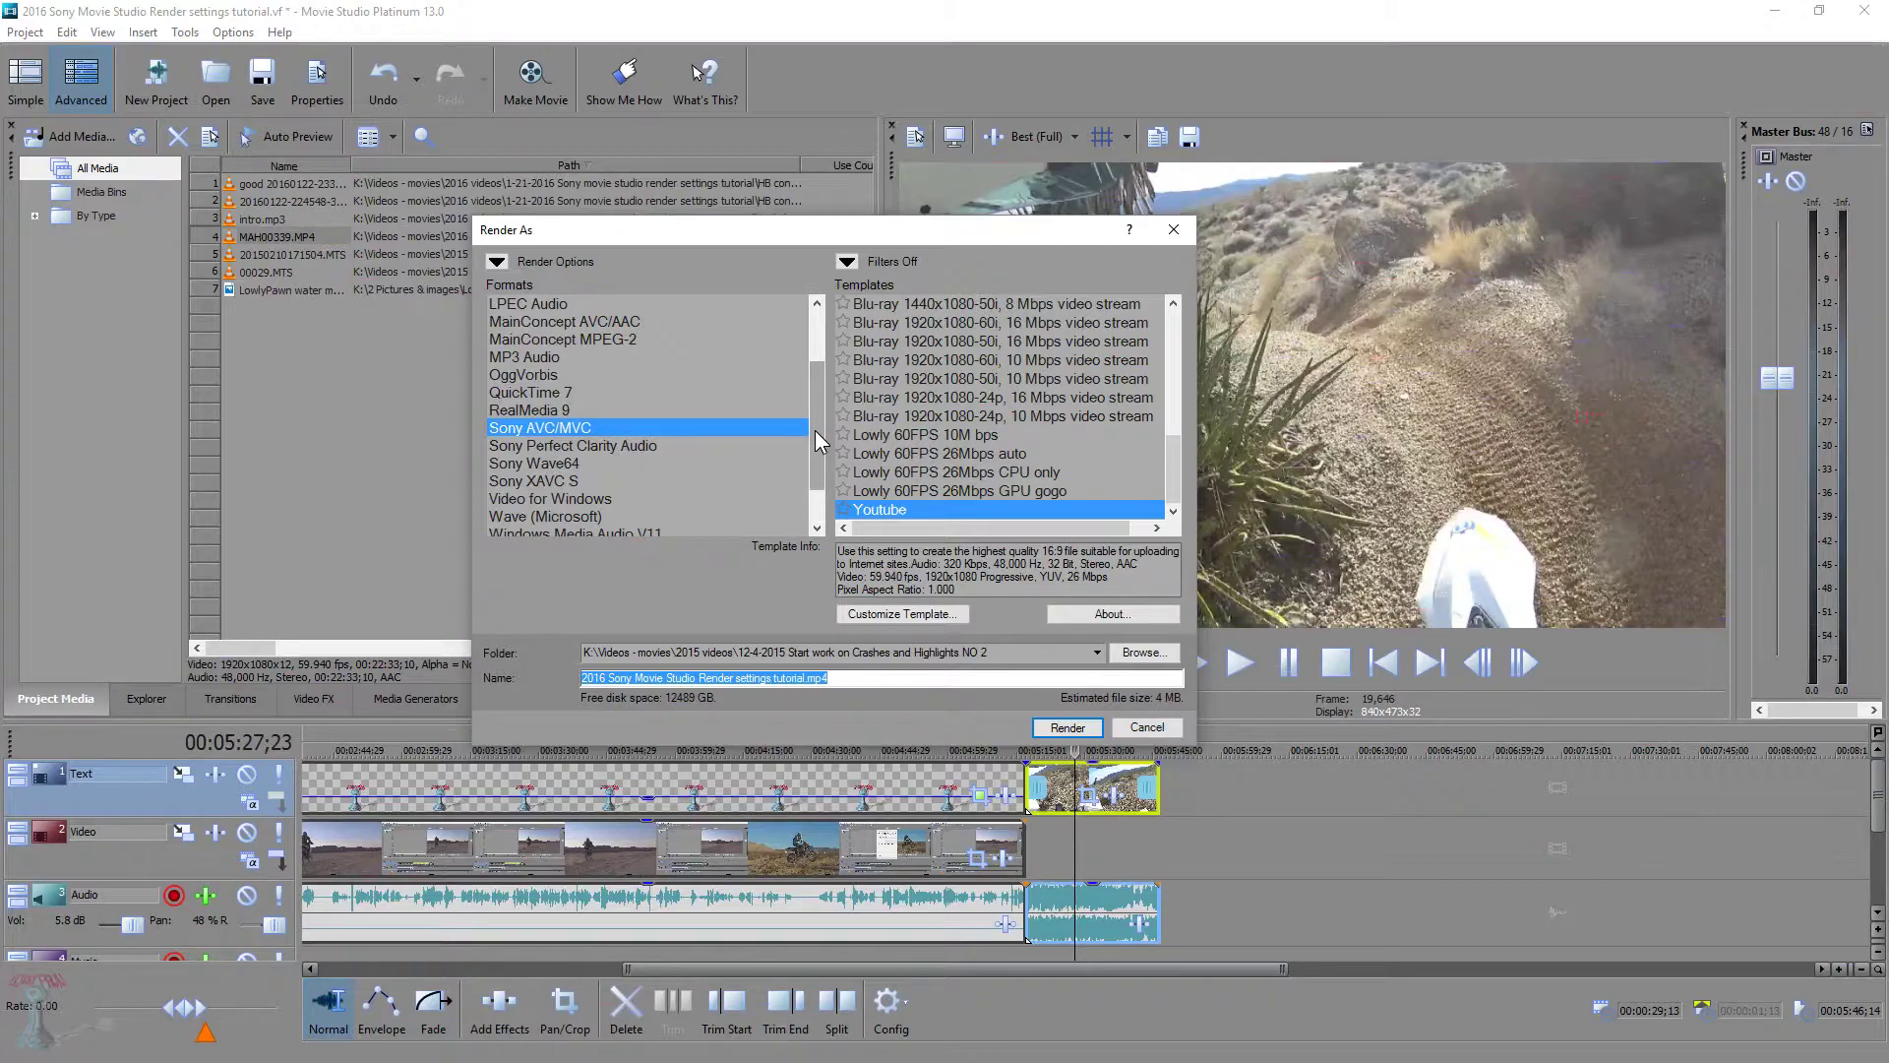
mouse_move(815, 429)
left_mouse_down()
mouse_move(817, 414)
mouse_move(823, 429)
left_mouse_up()
mouse_move(823, 428)
left_mouse_down()
mouse_move(819, 403)
mouse_move(831, 441)
mouse_move(821, 422)
left_mouse_up()
left_click_drag(819, 421, 819, 405)
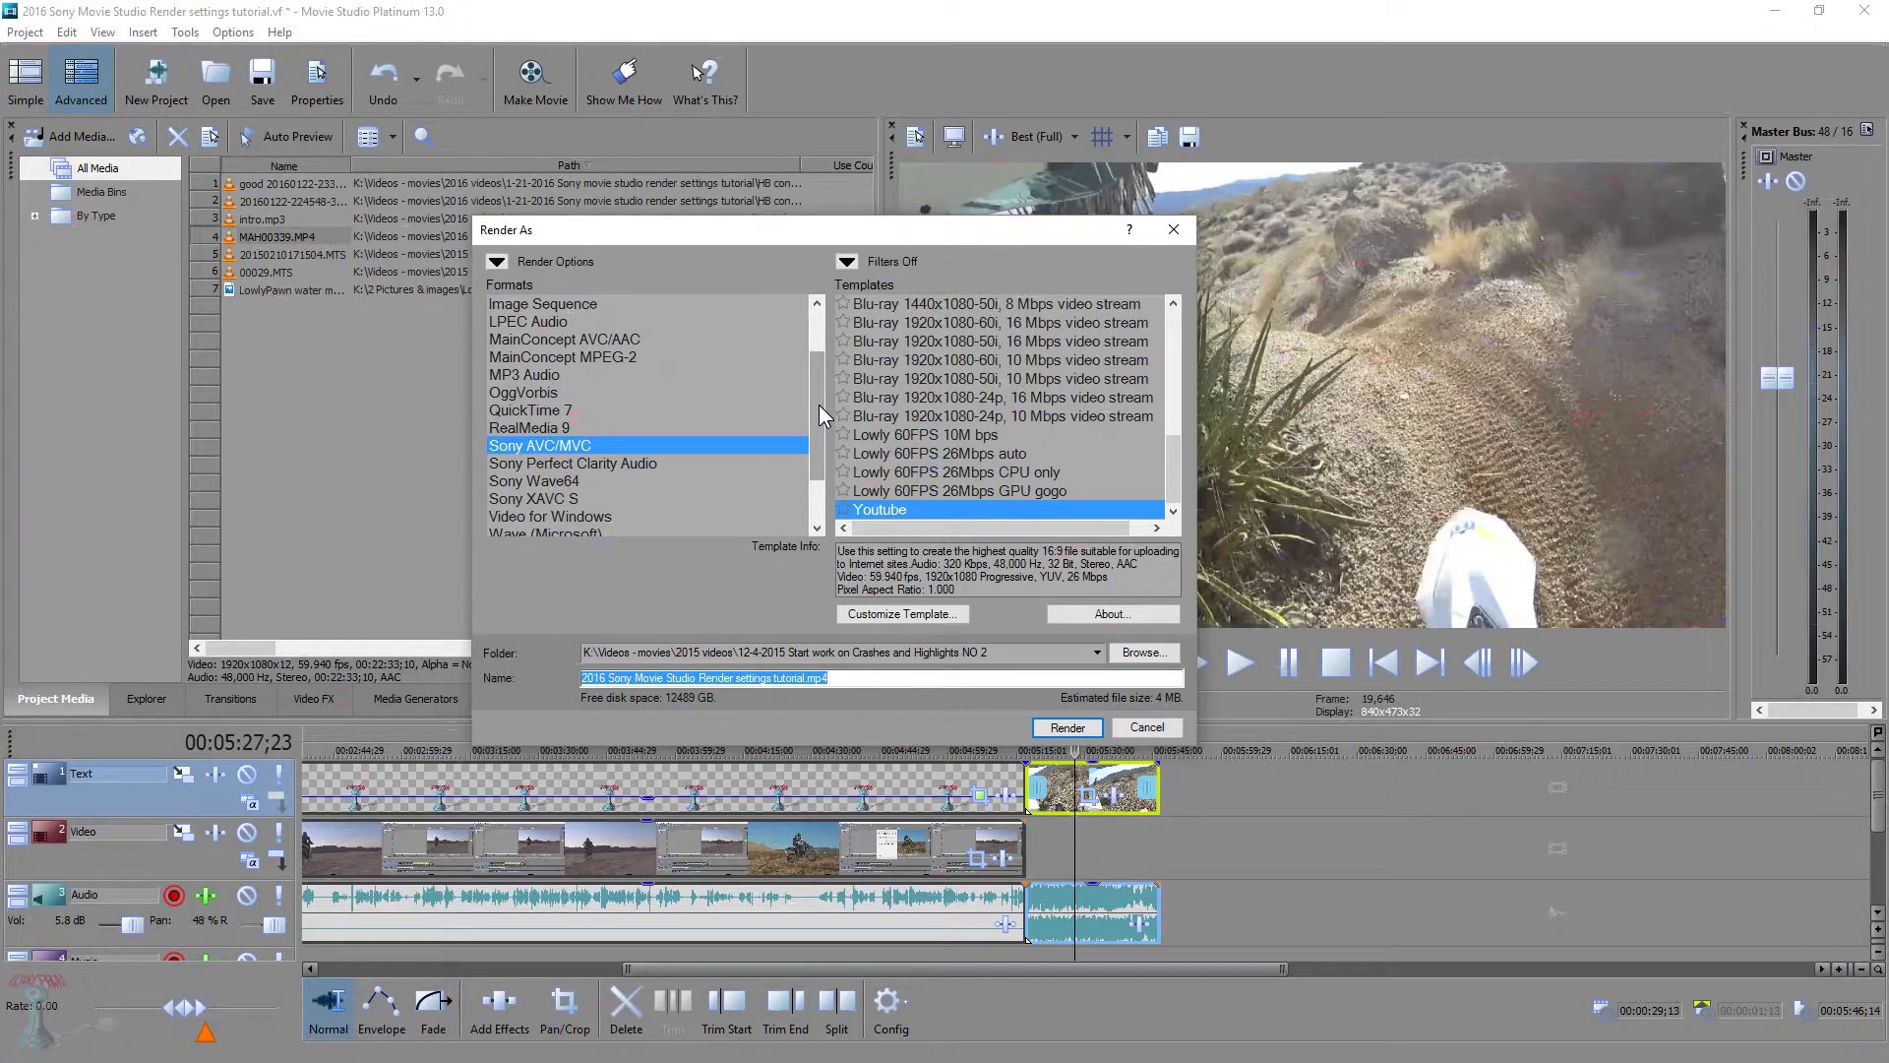
left_click_drag(818, 404, 816, 405)
left_click_drag(817, 406, 813, 416)
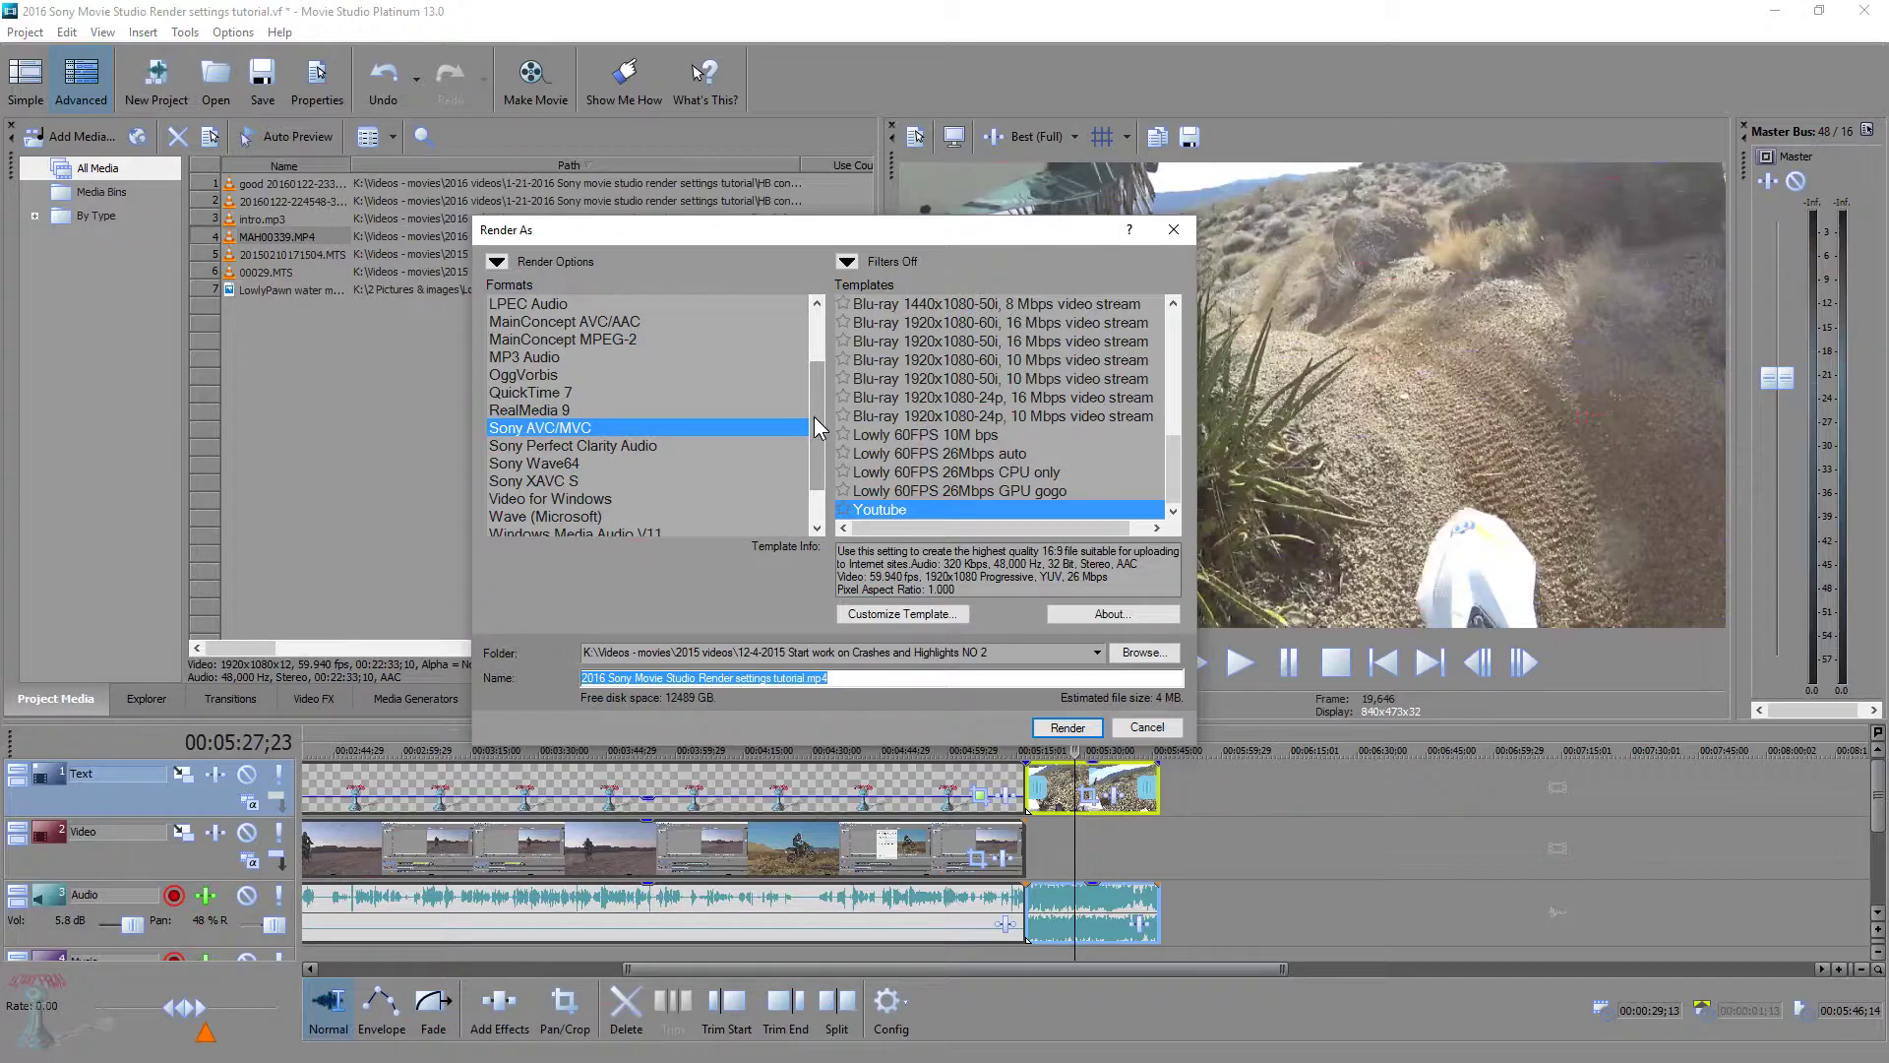
left_click_drag(816, 427, 815, 427)
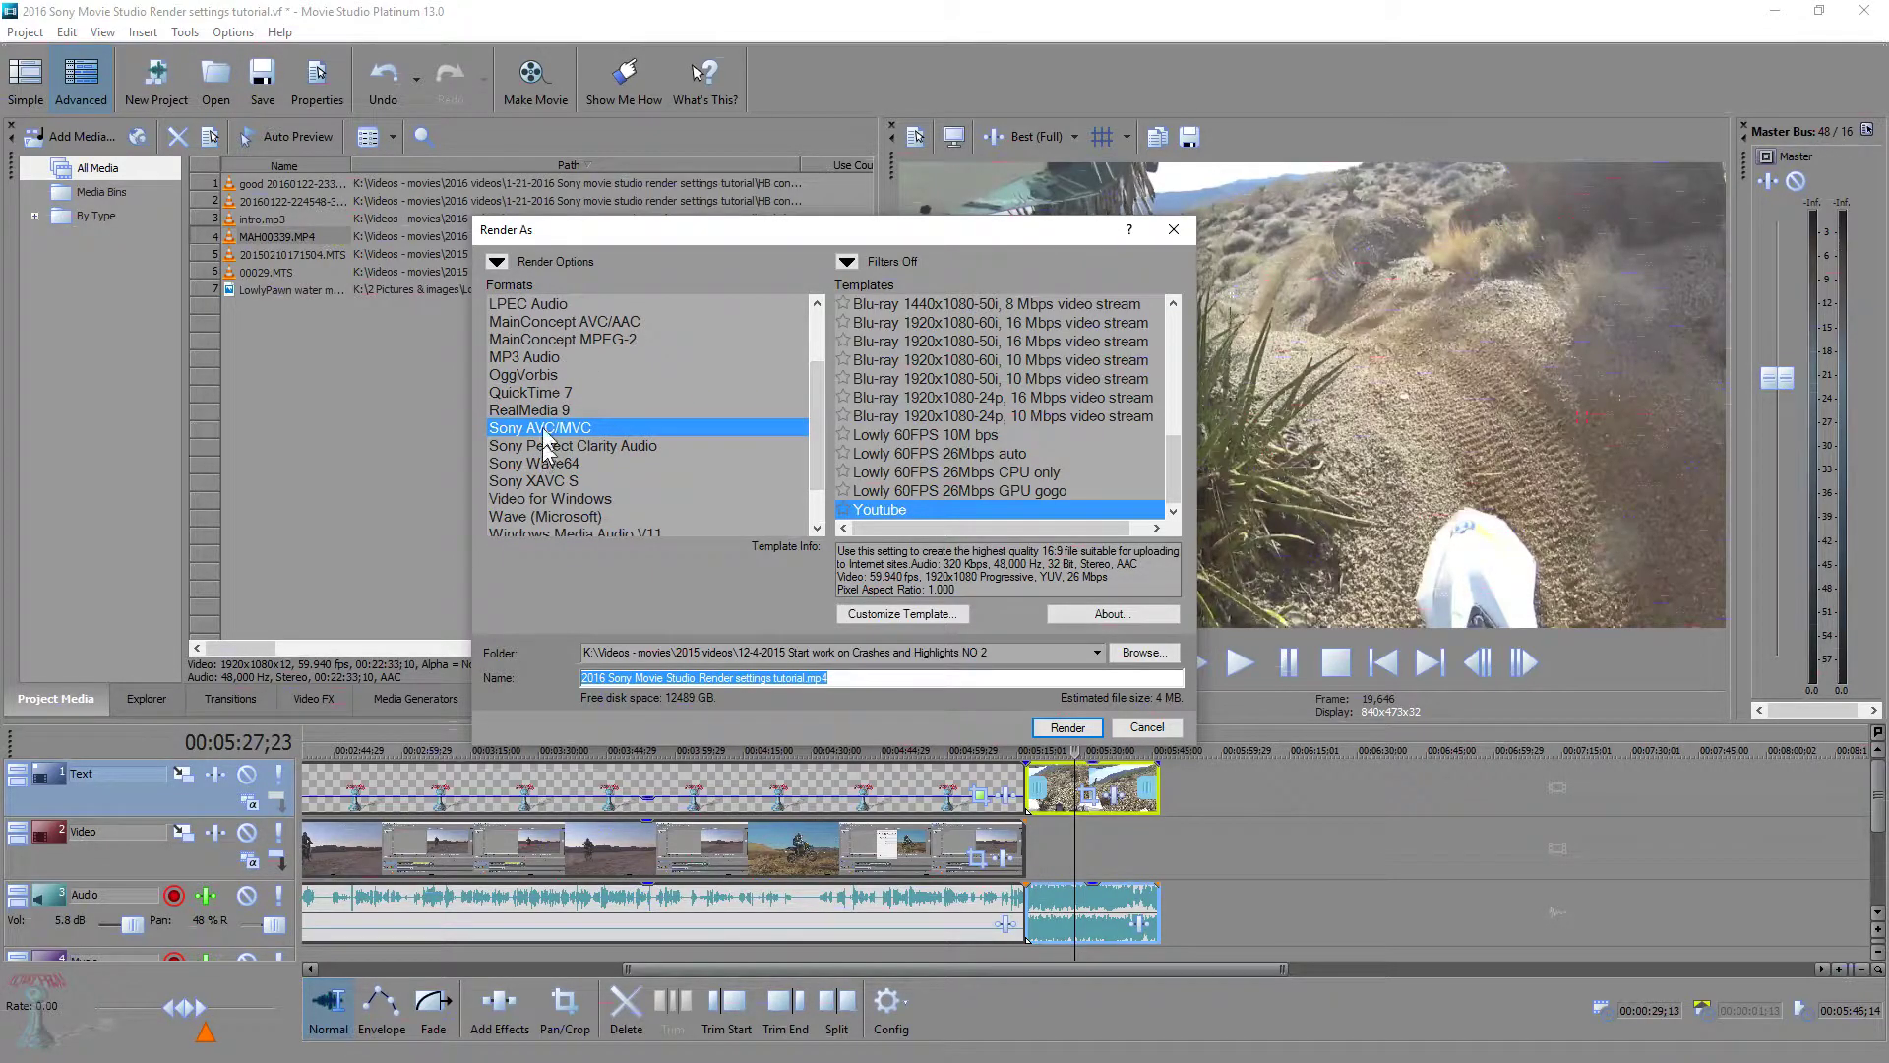
left_click_drag(1173, 467, 1171, 339)
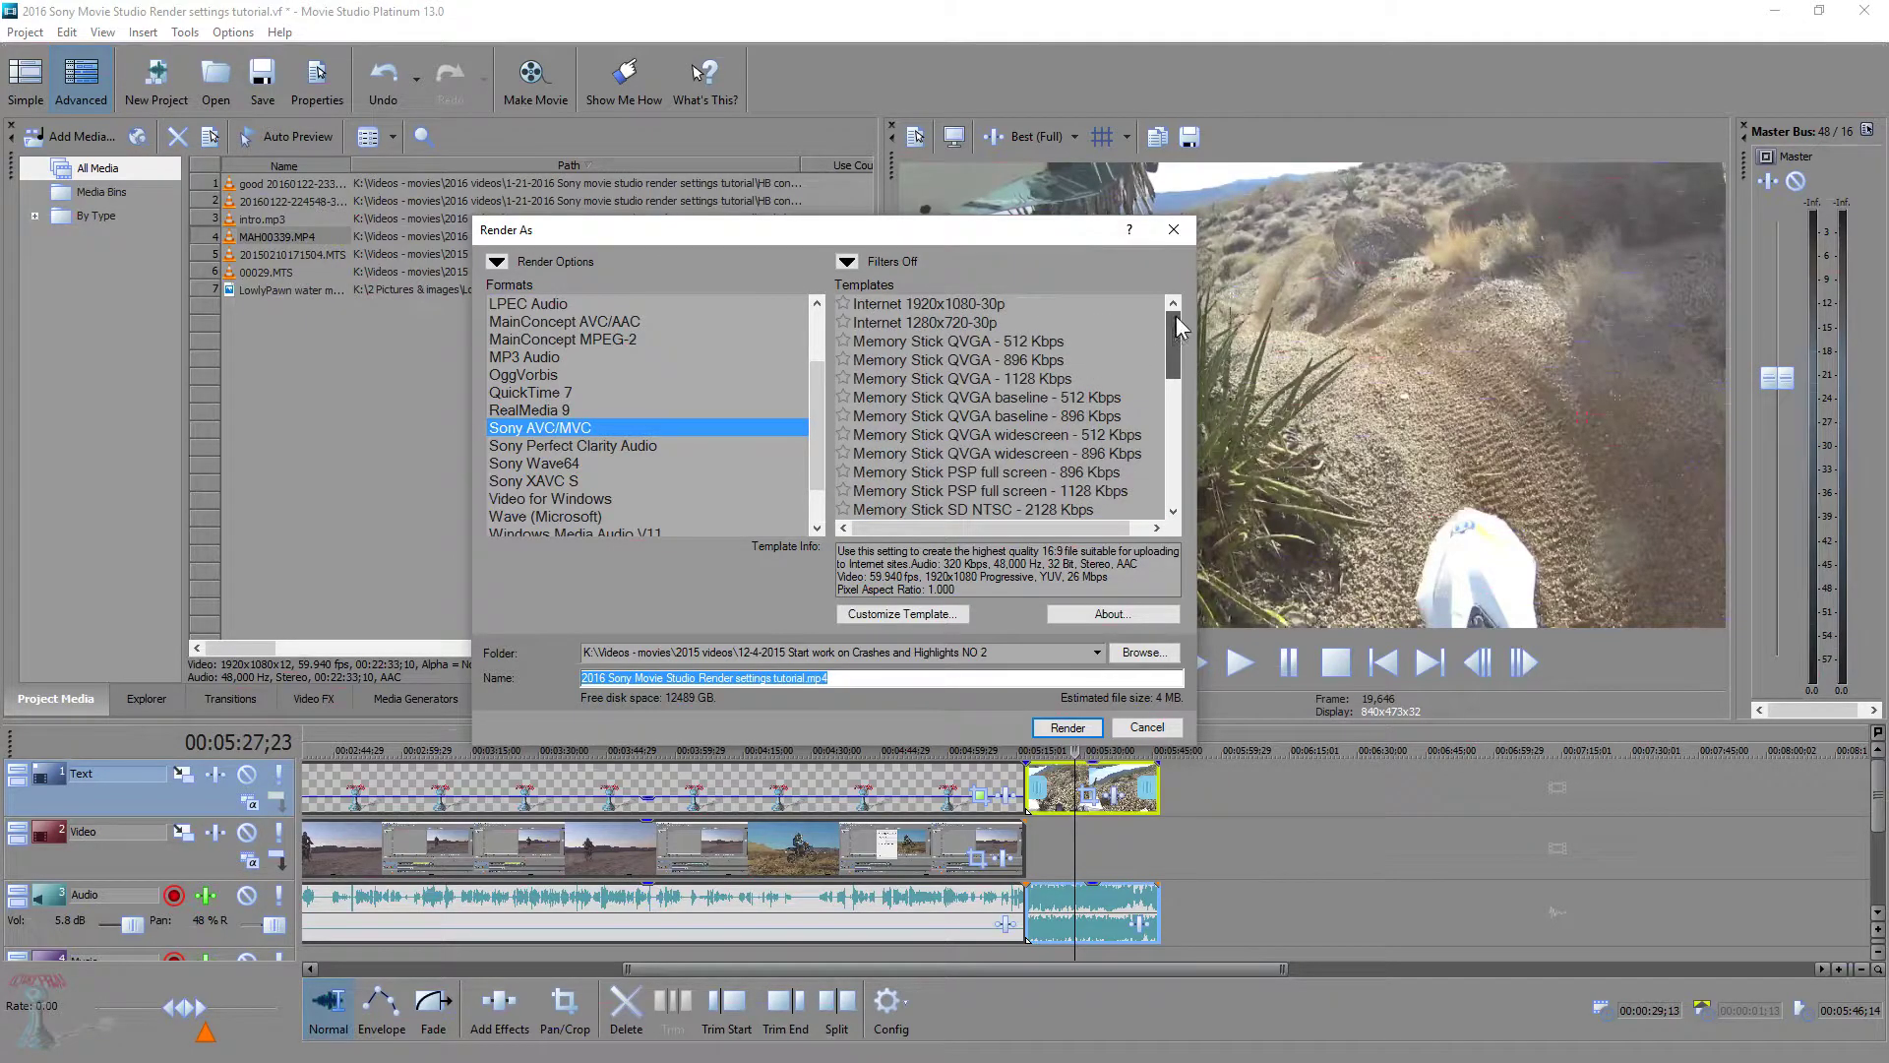
left_click(899, 301)
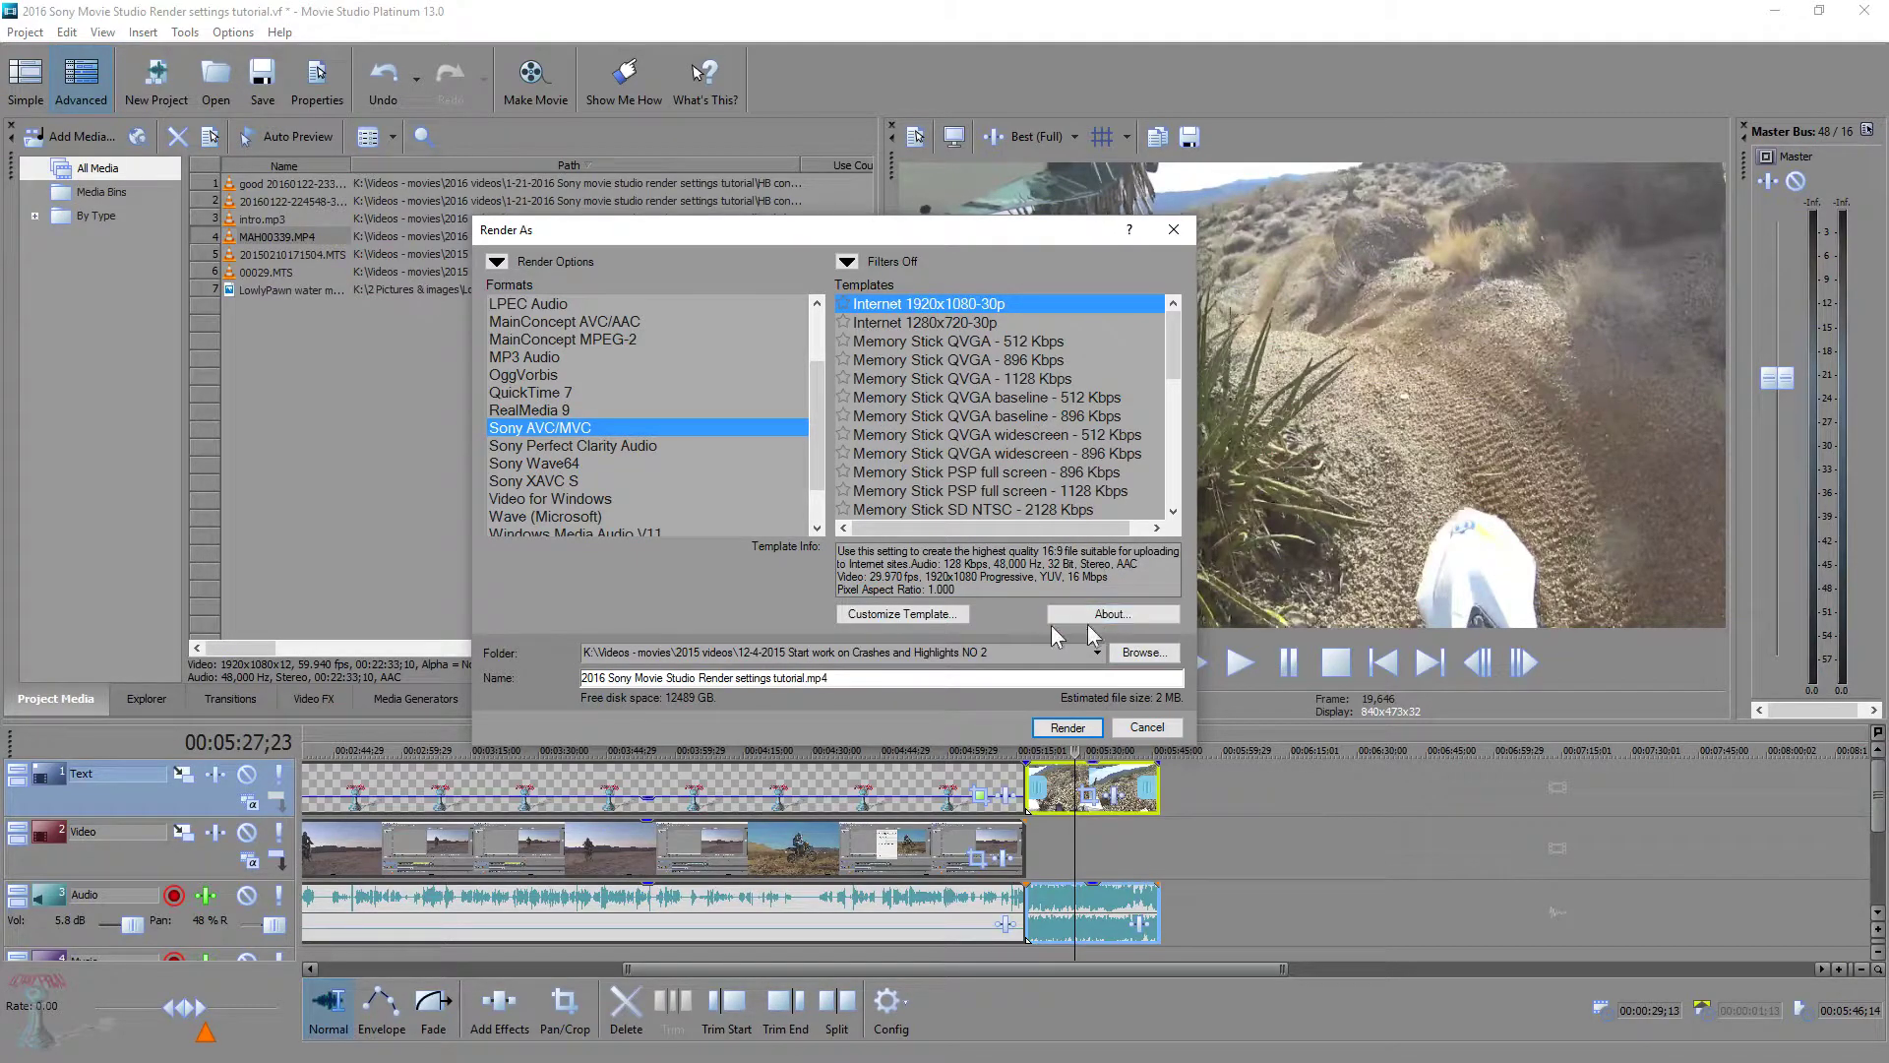
Customize the template with AVC video format and High definition (1920x1080) frame size
left_click(915, 615)
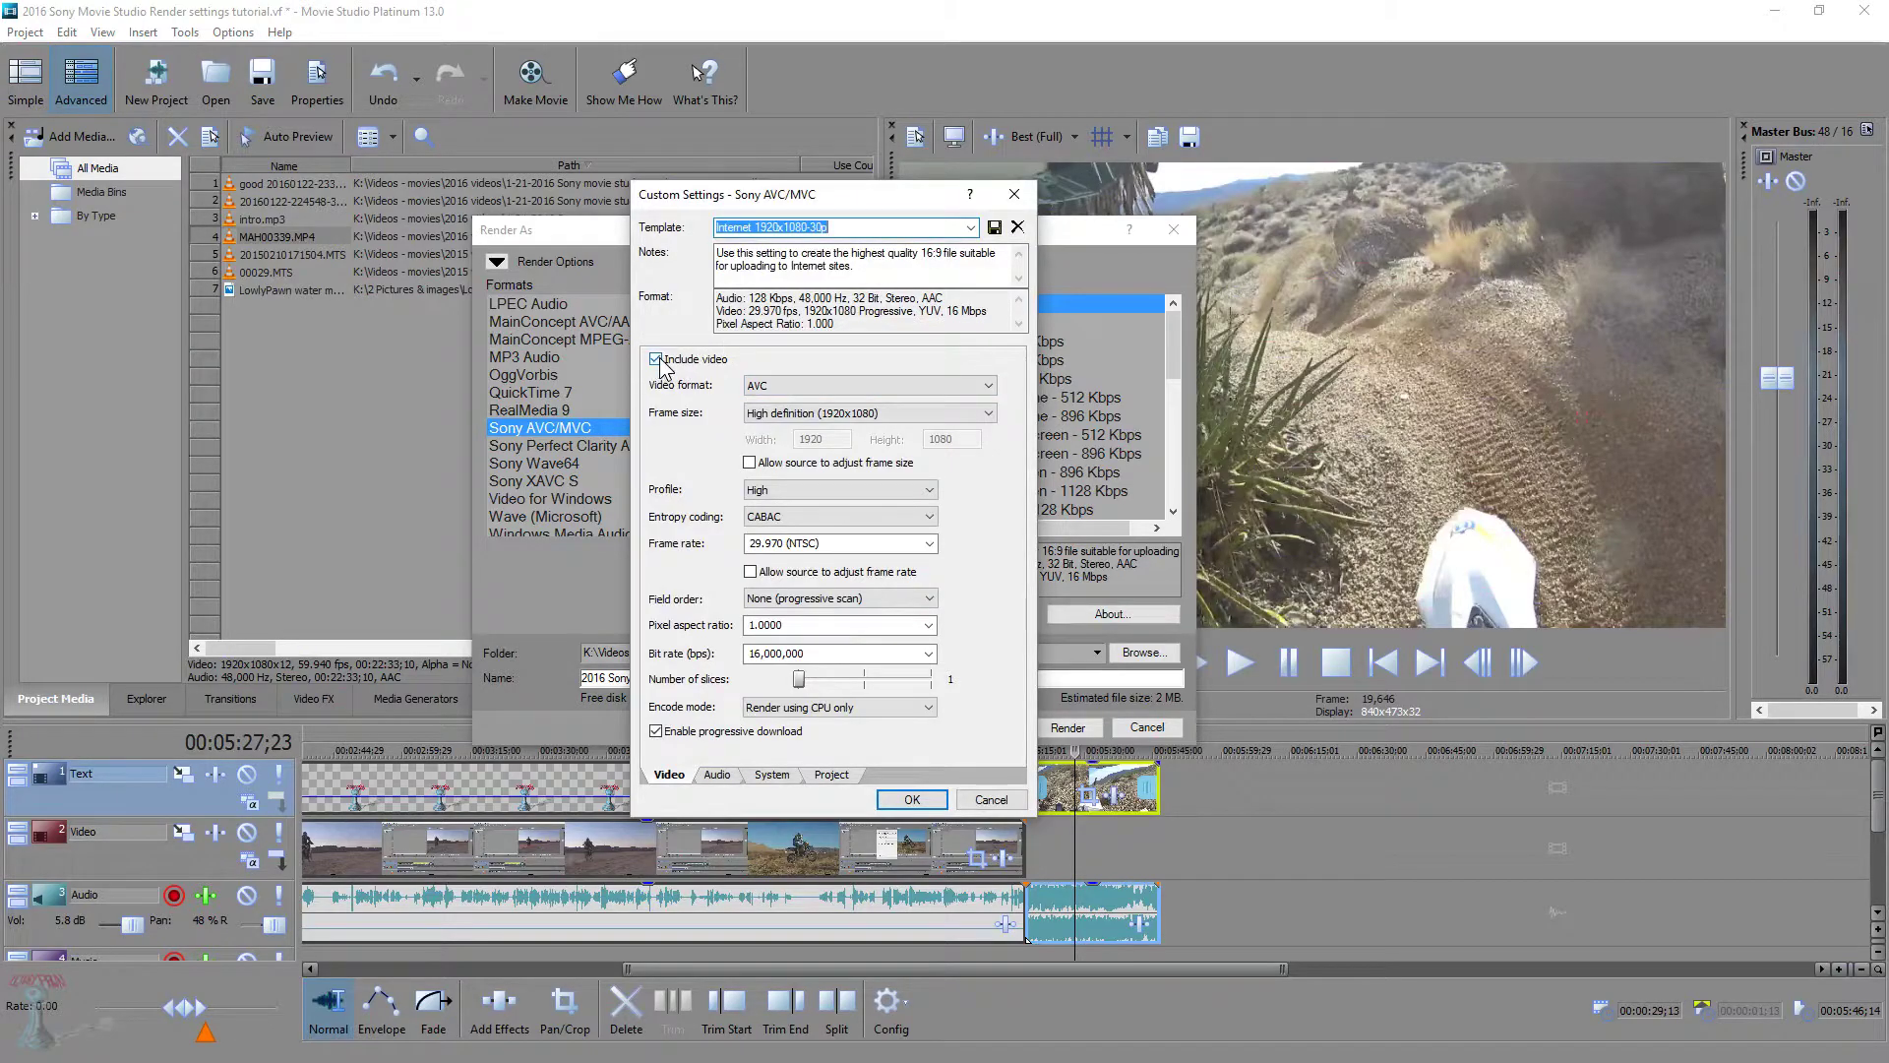
left_click(989, 385)
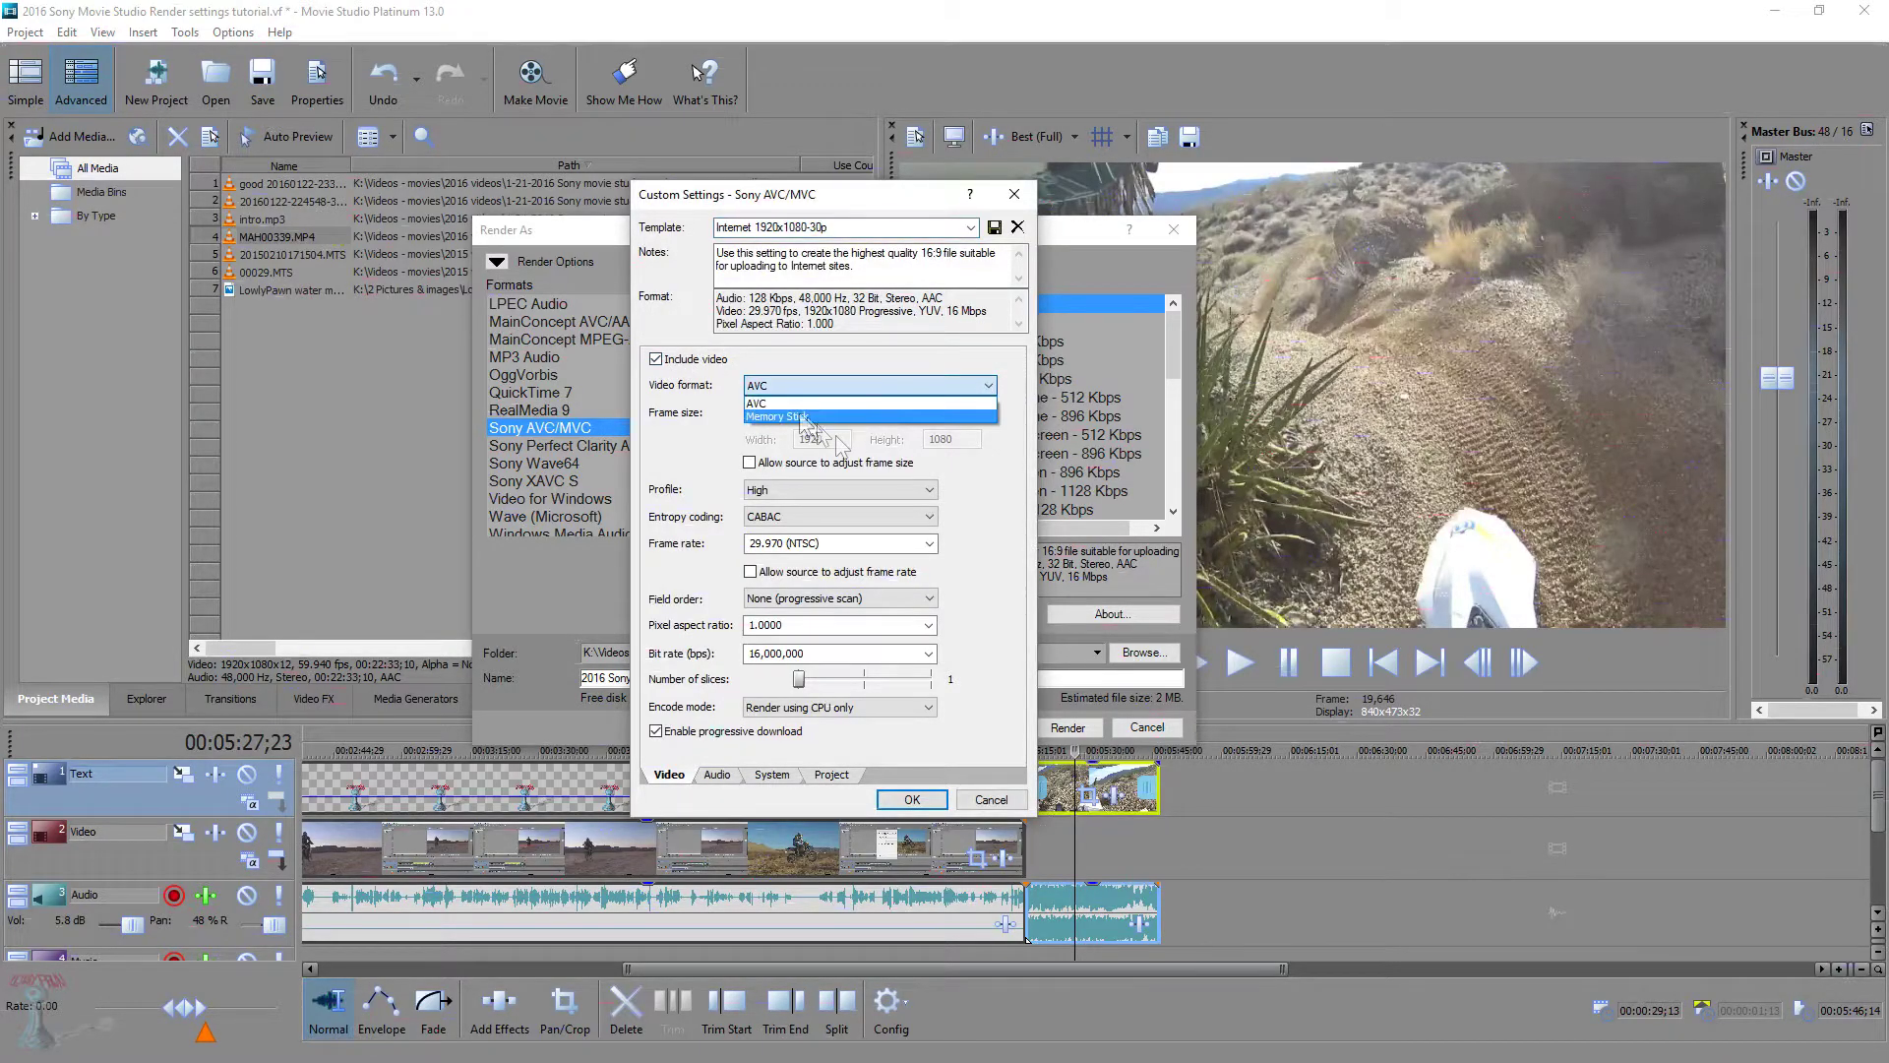
left_click(826, 402)
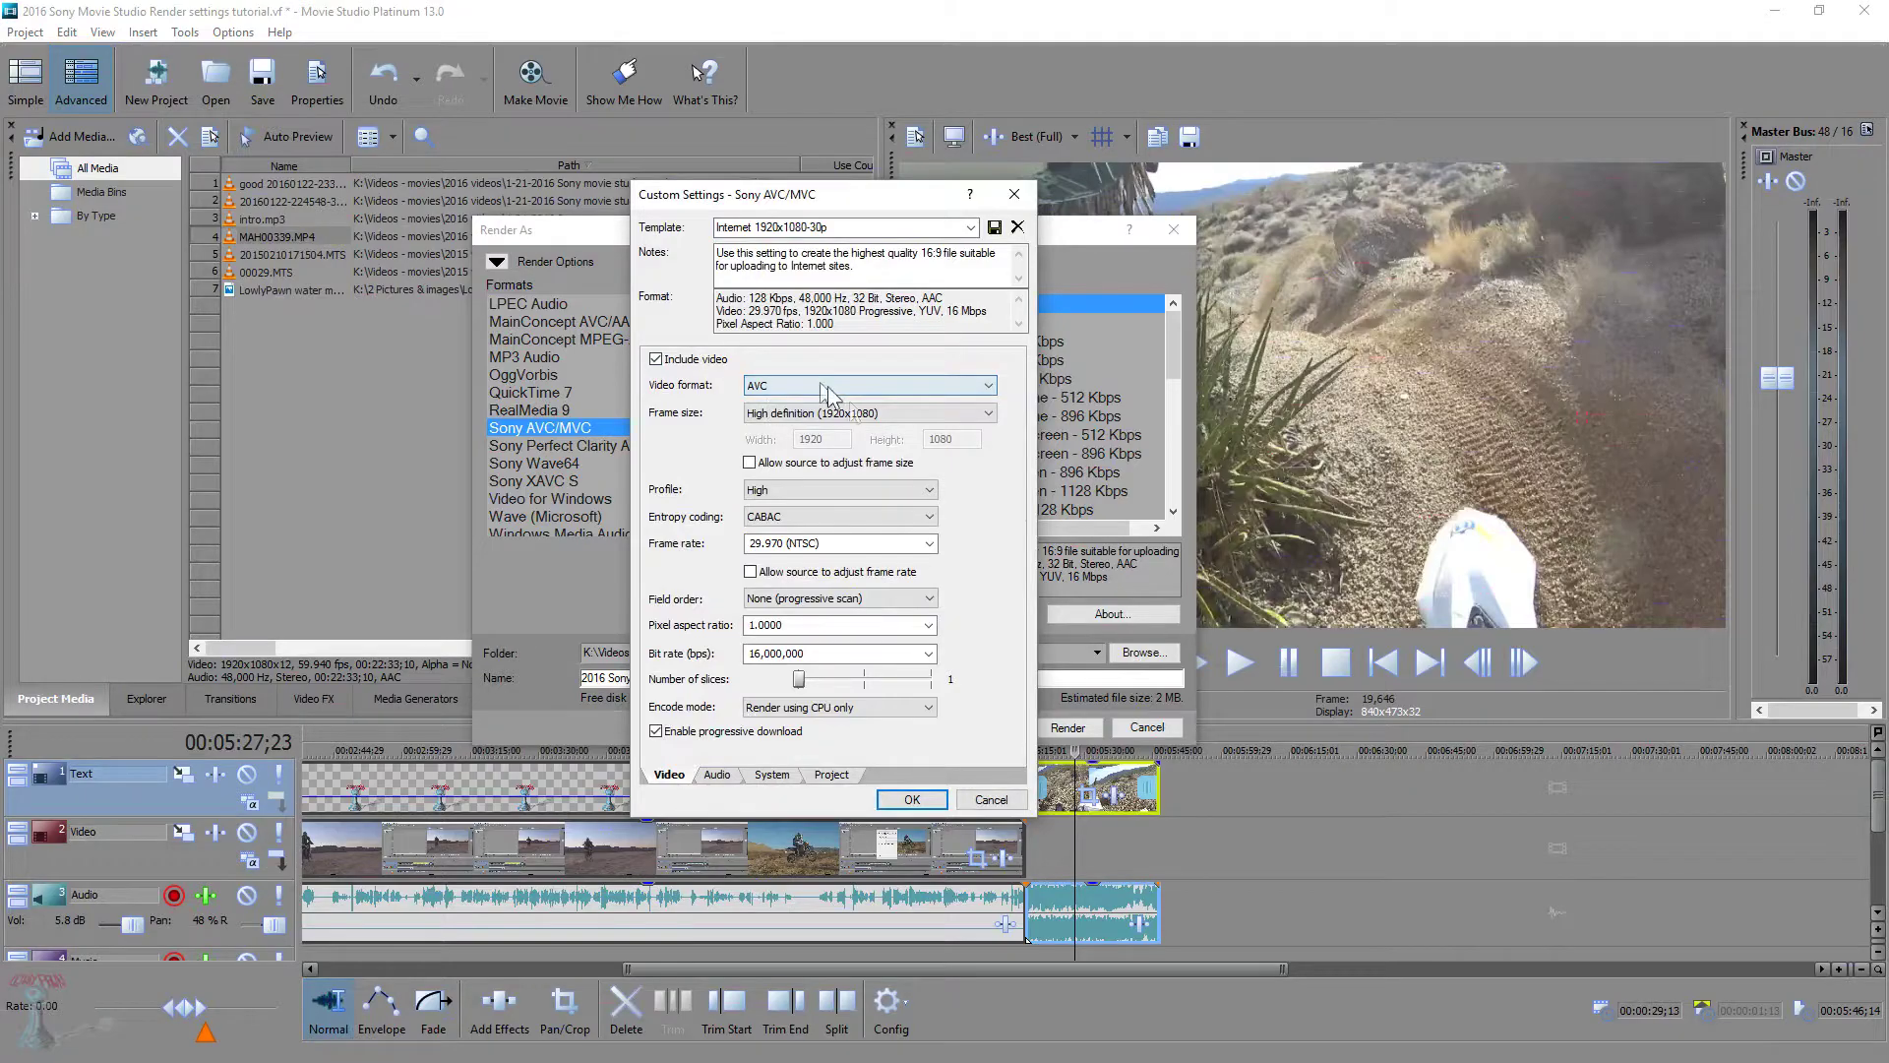
left_click(986, 414)
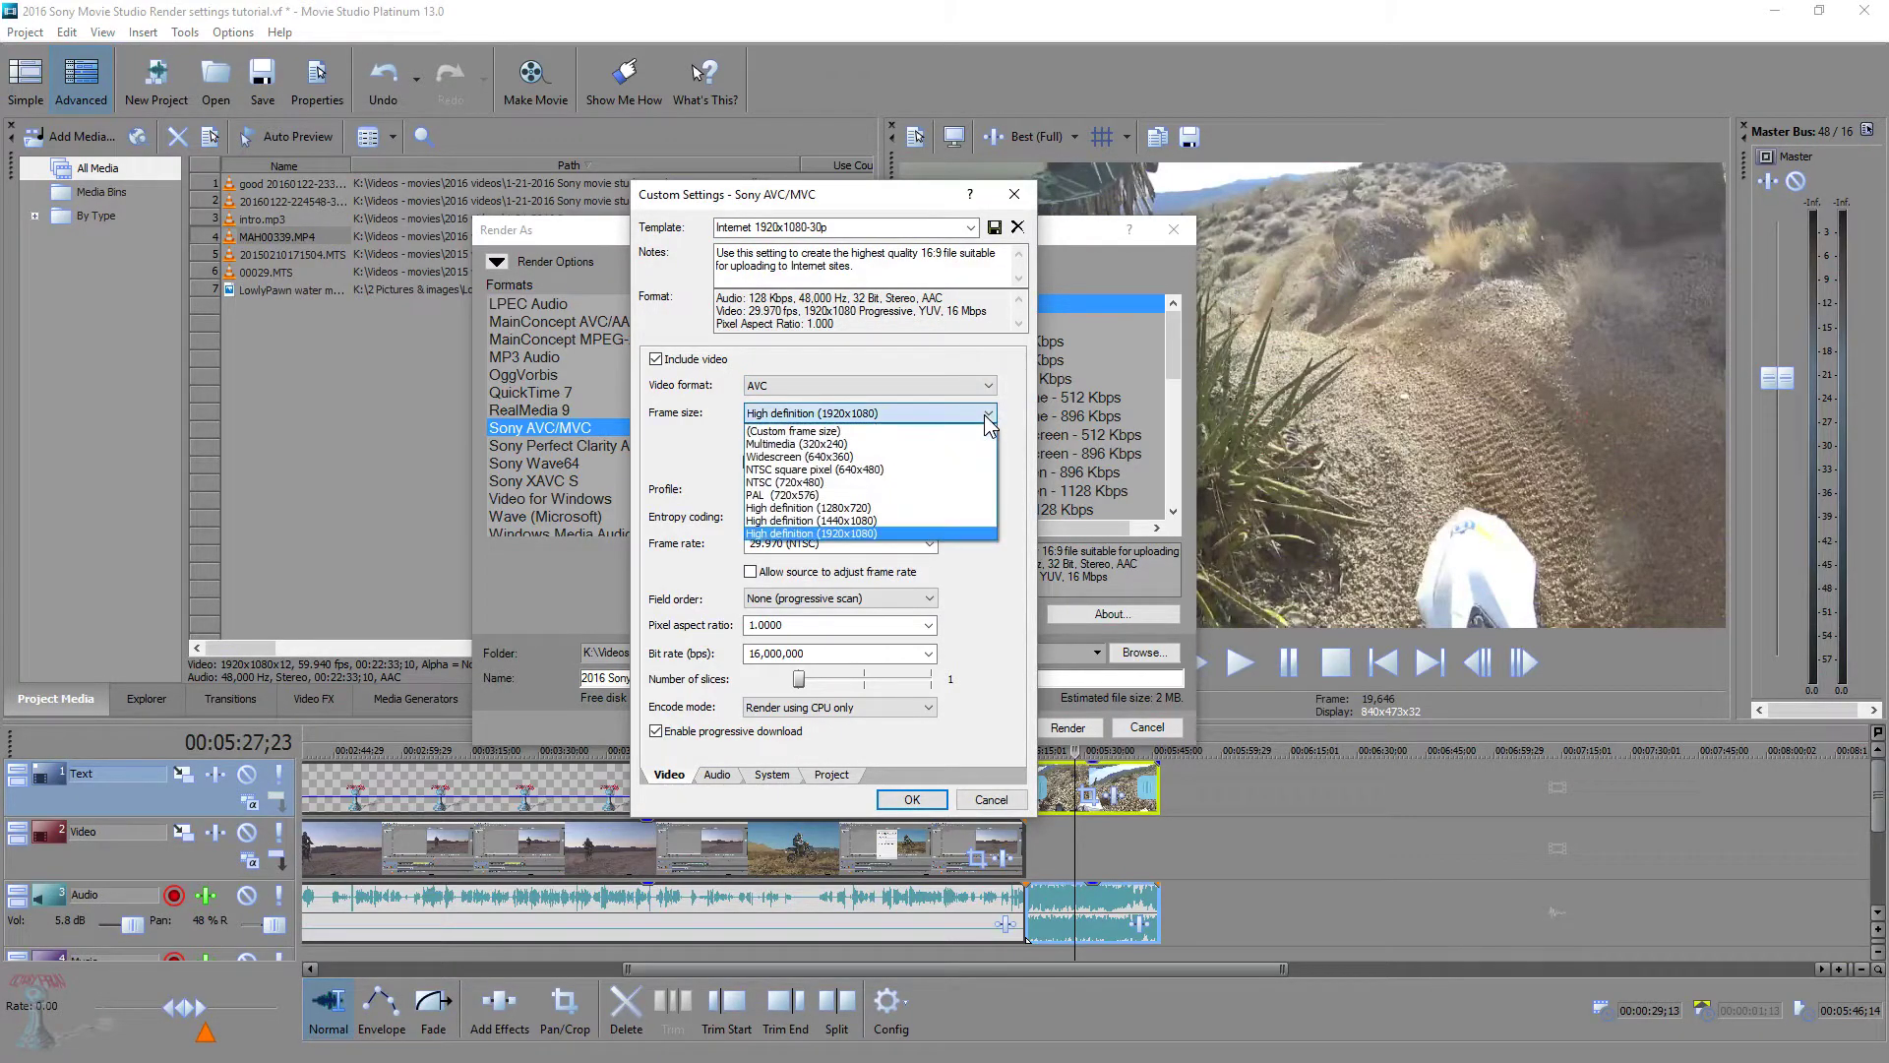
left_click(863, 532)
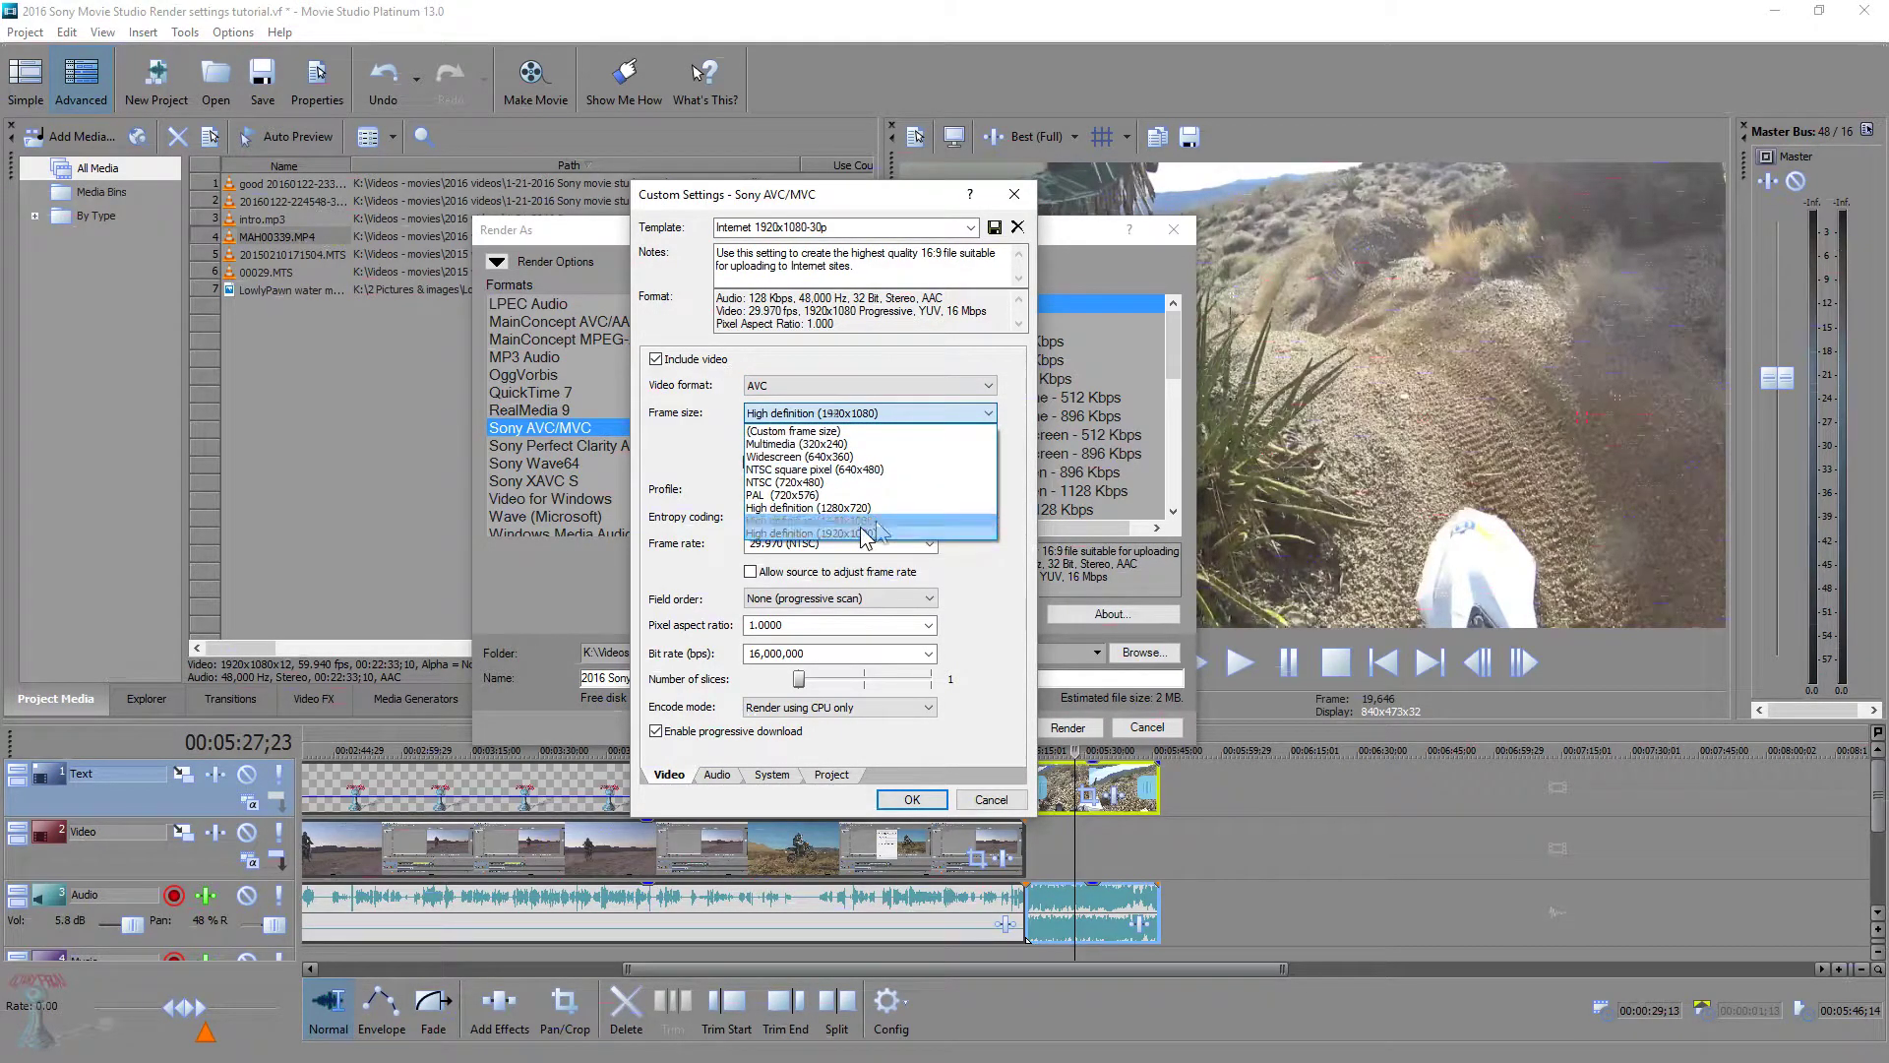
left_click(987, 413)
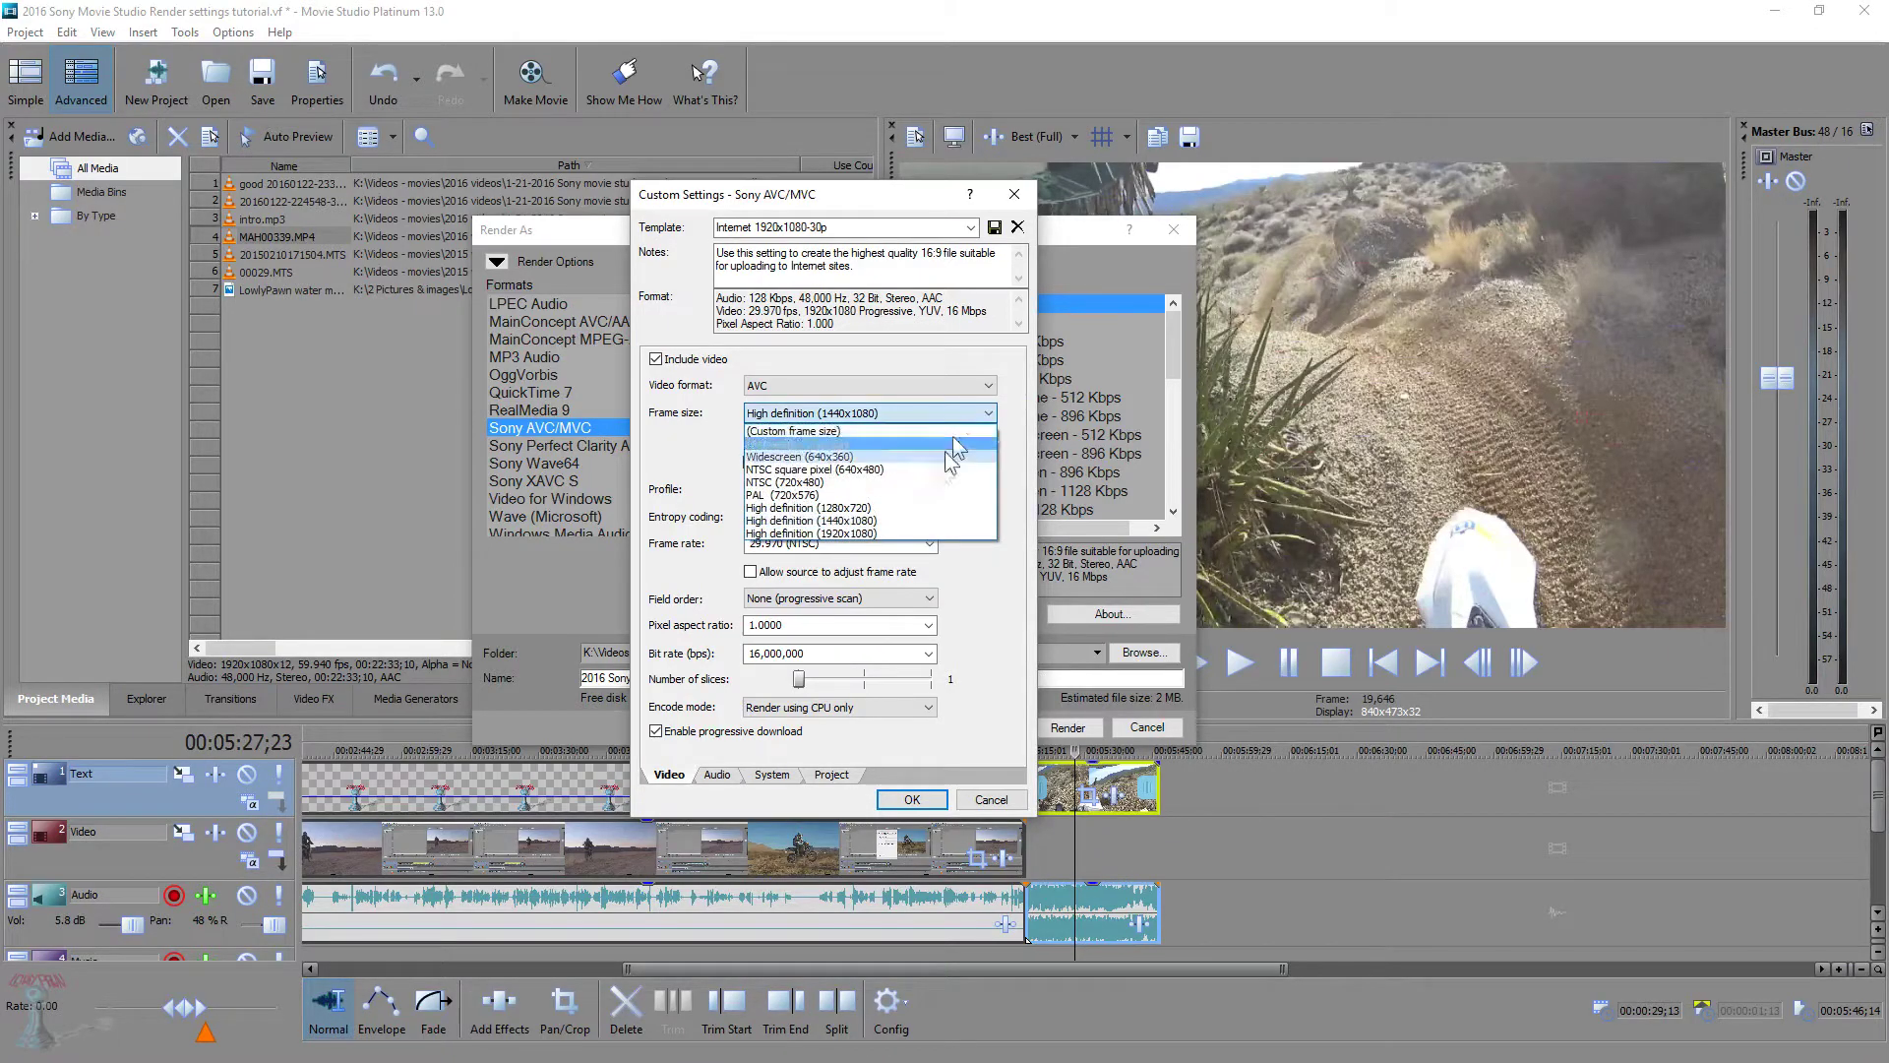
left_click(863, 532)
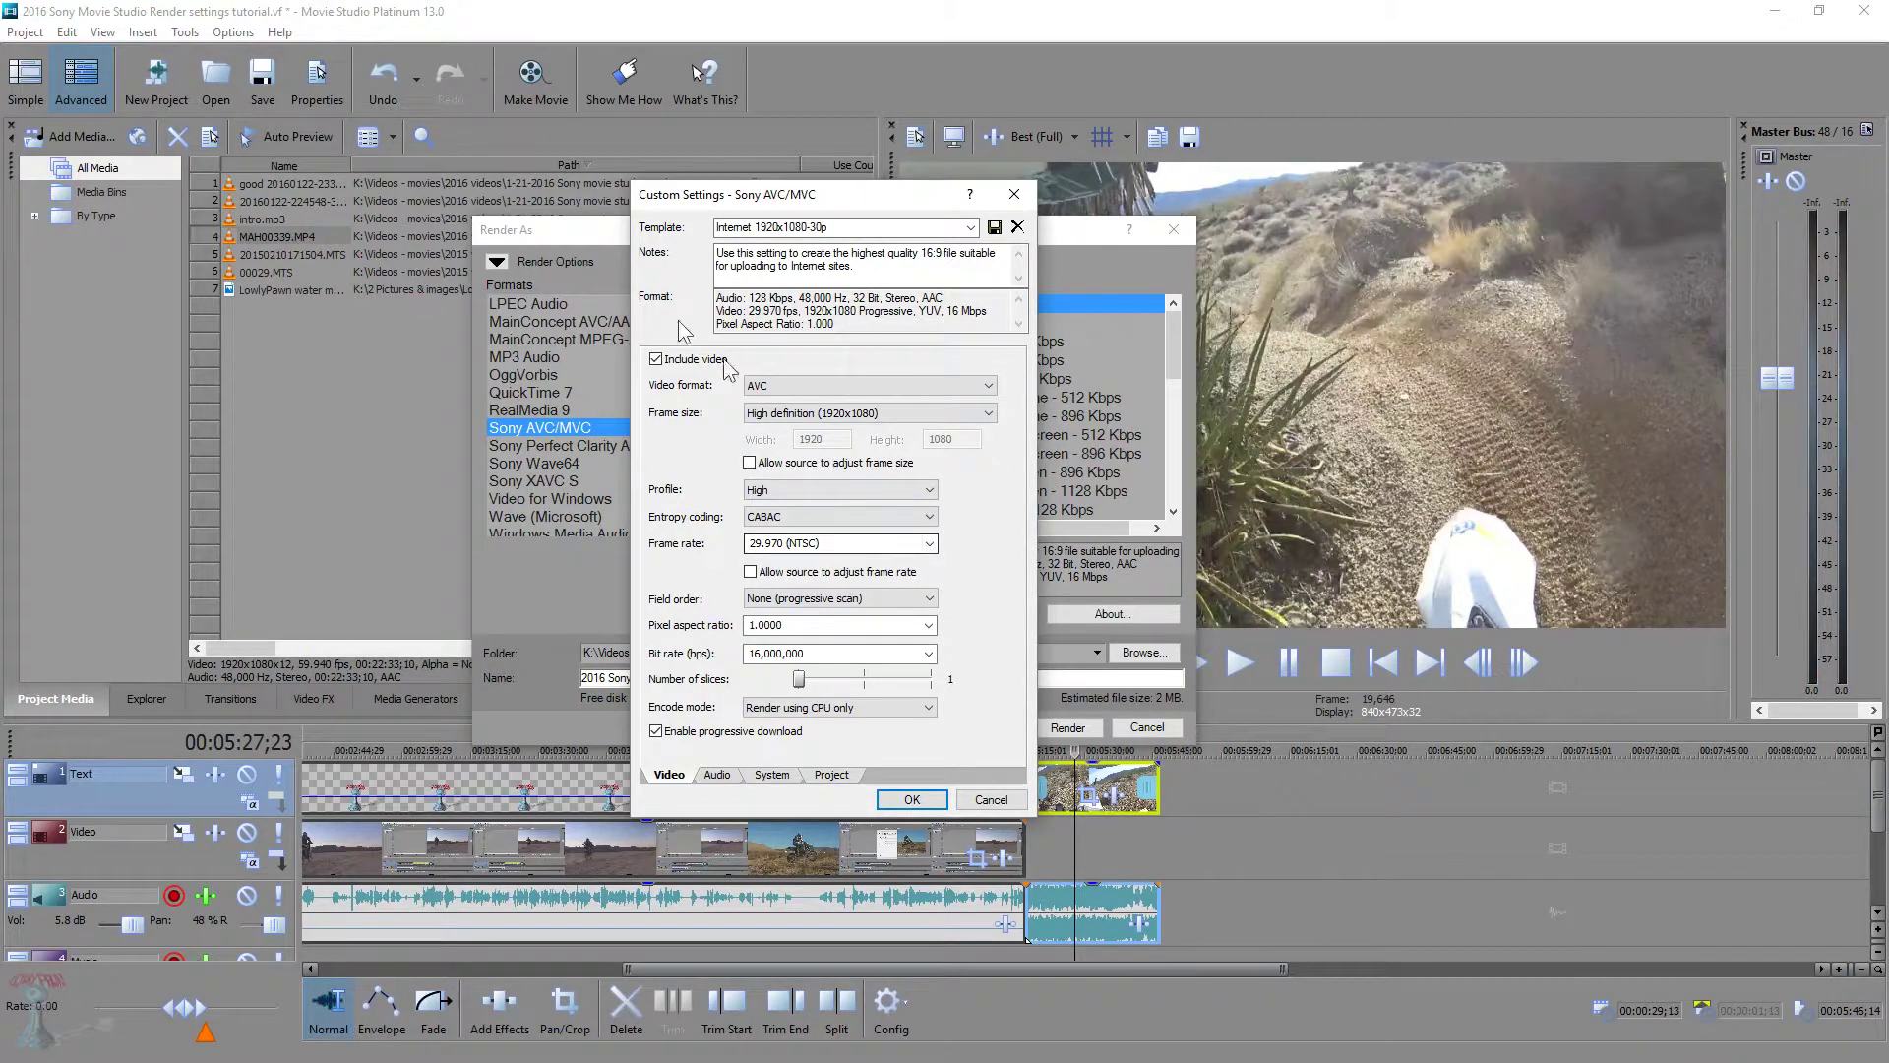
Set the template frame rate to 59.940 (Double NTSC)
left_click(928, 543)
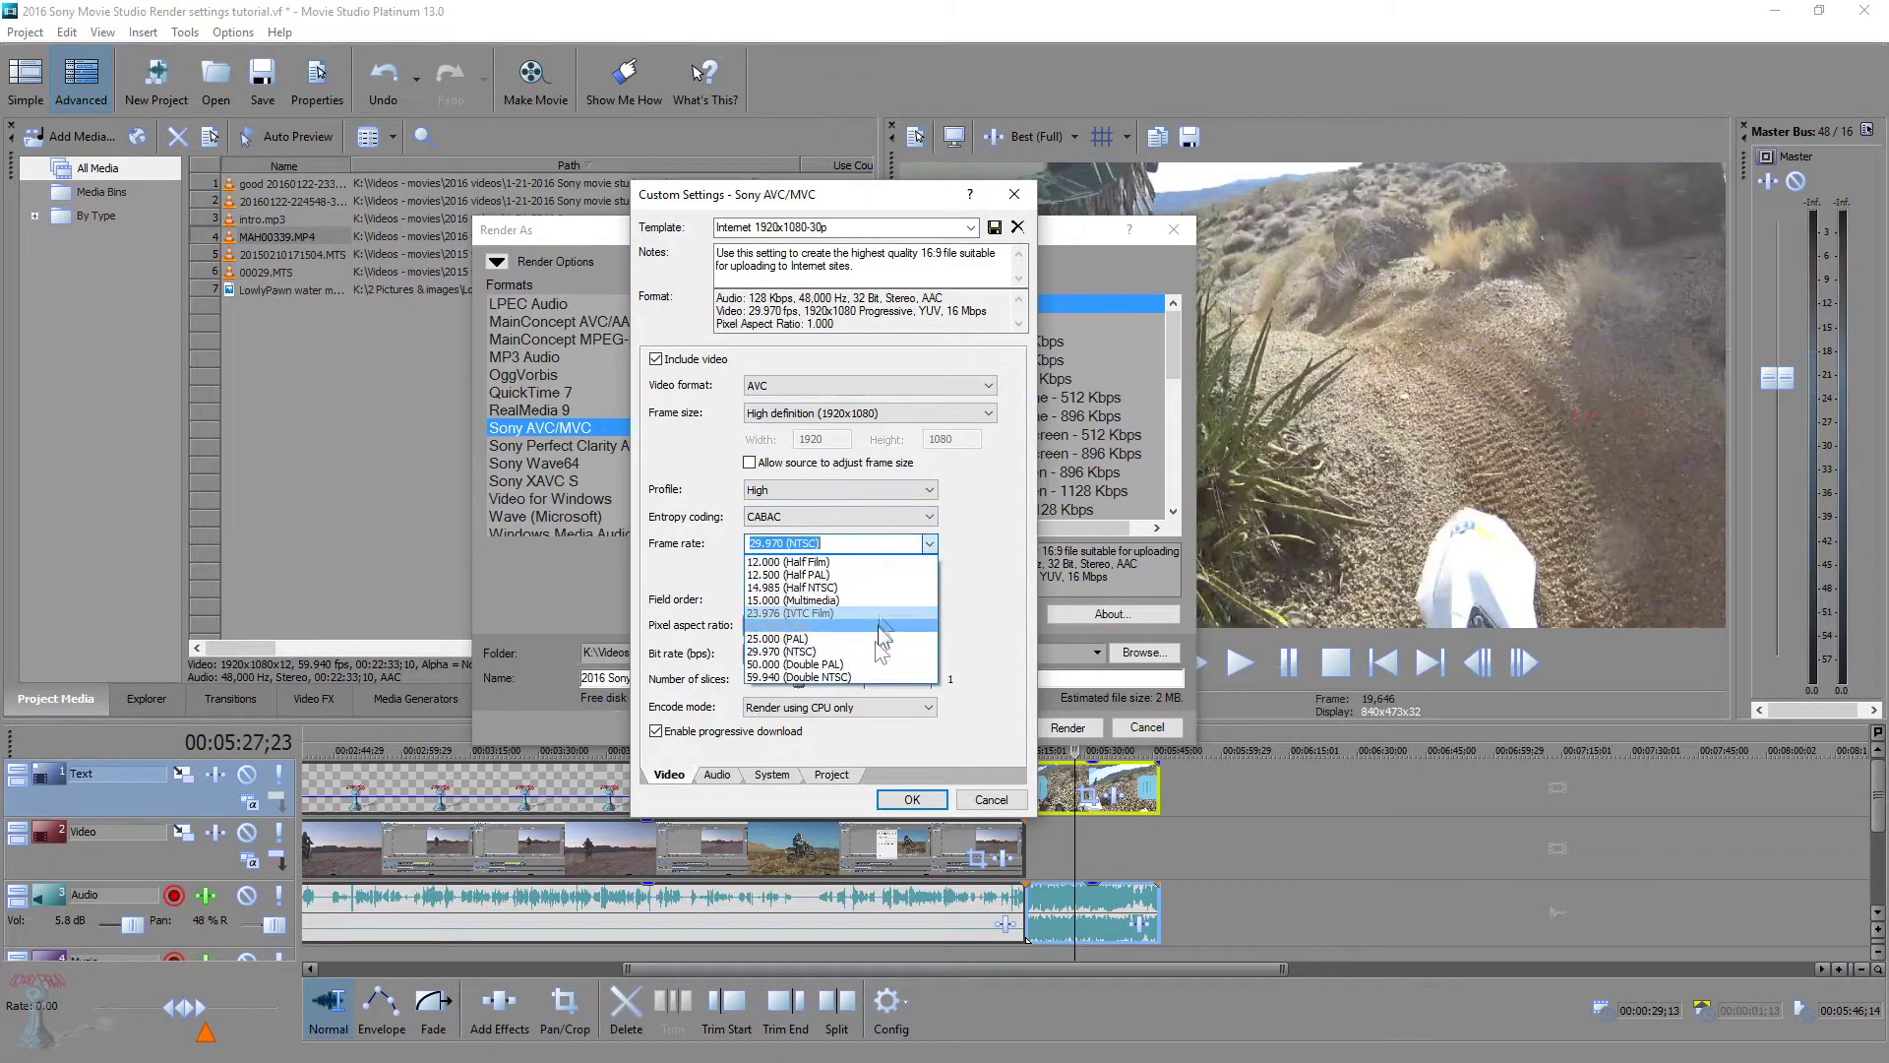
left_click(858, 677)
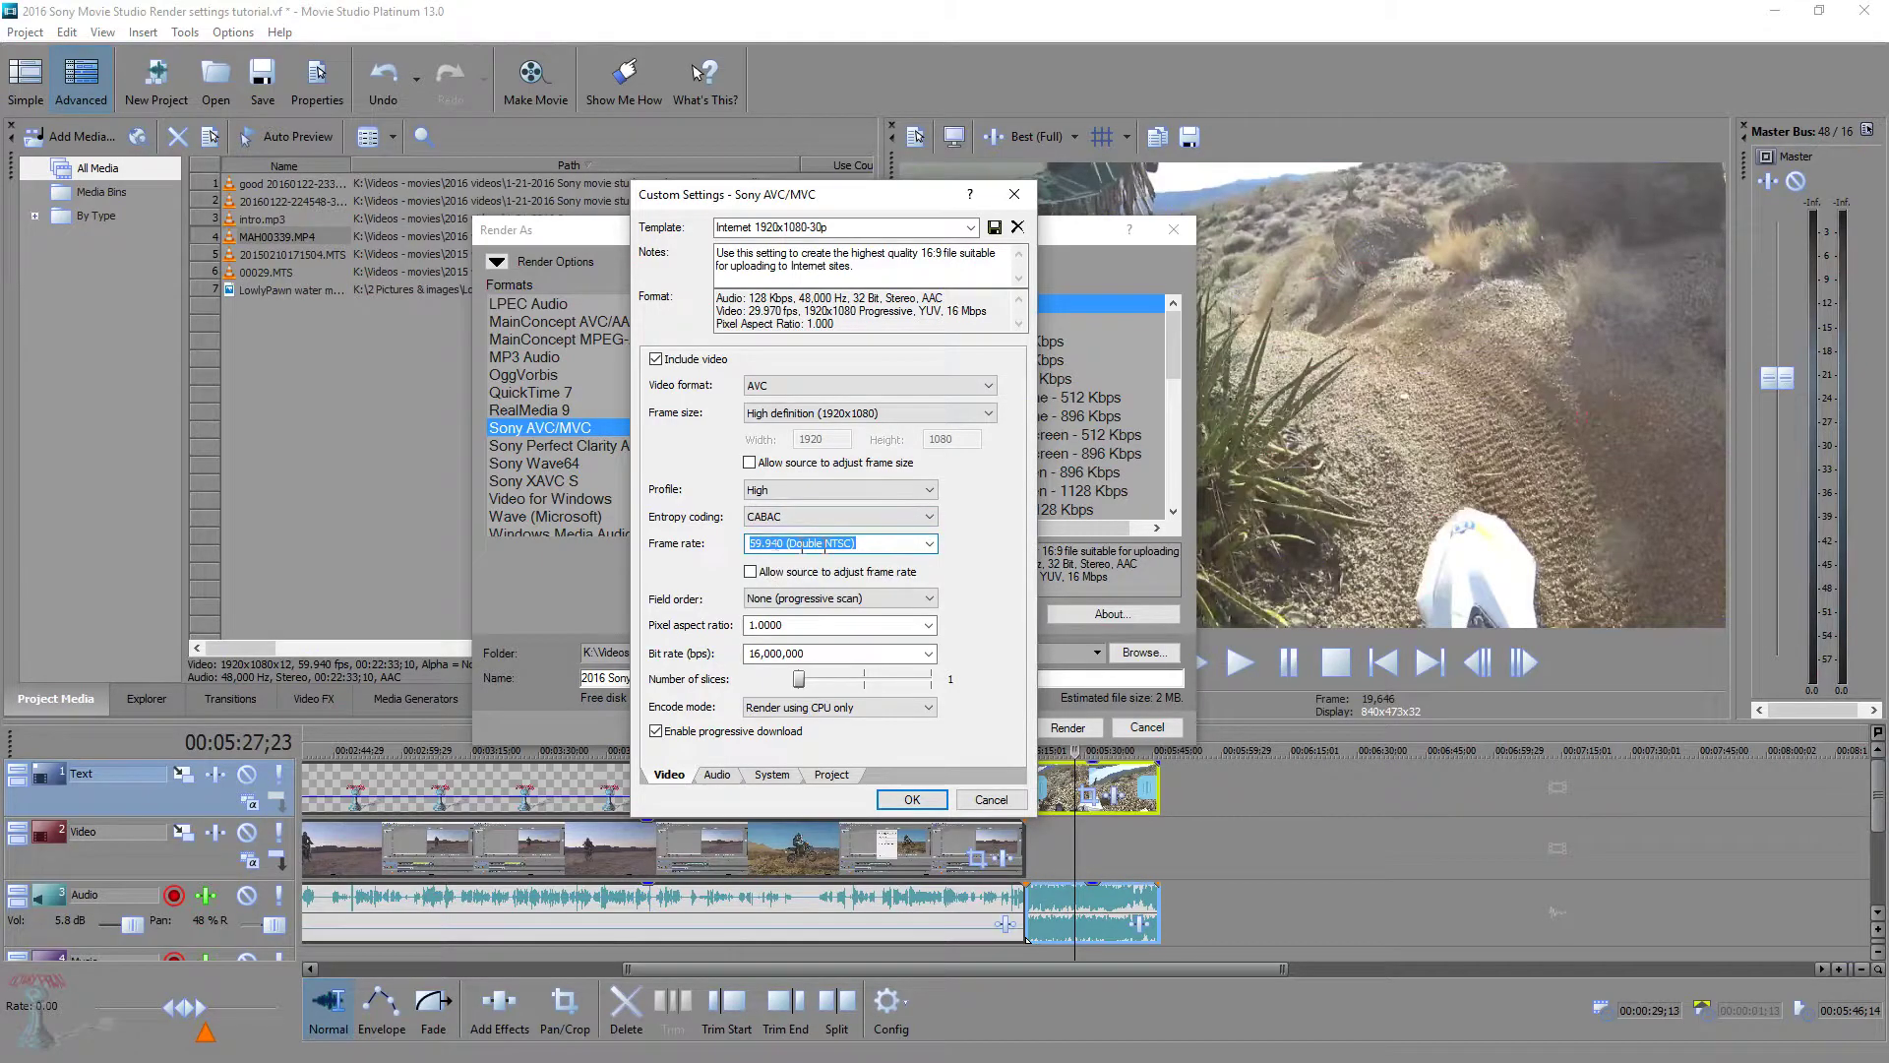
left_click_drag(871, 195, 906, 171)
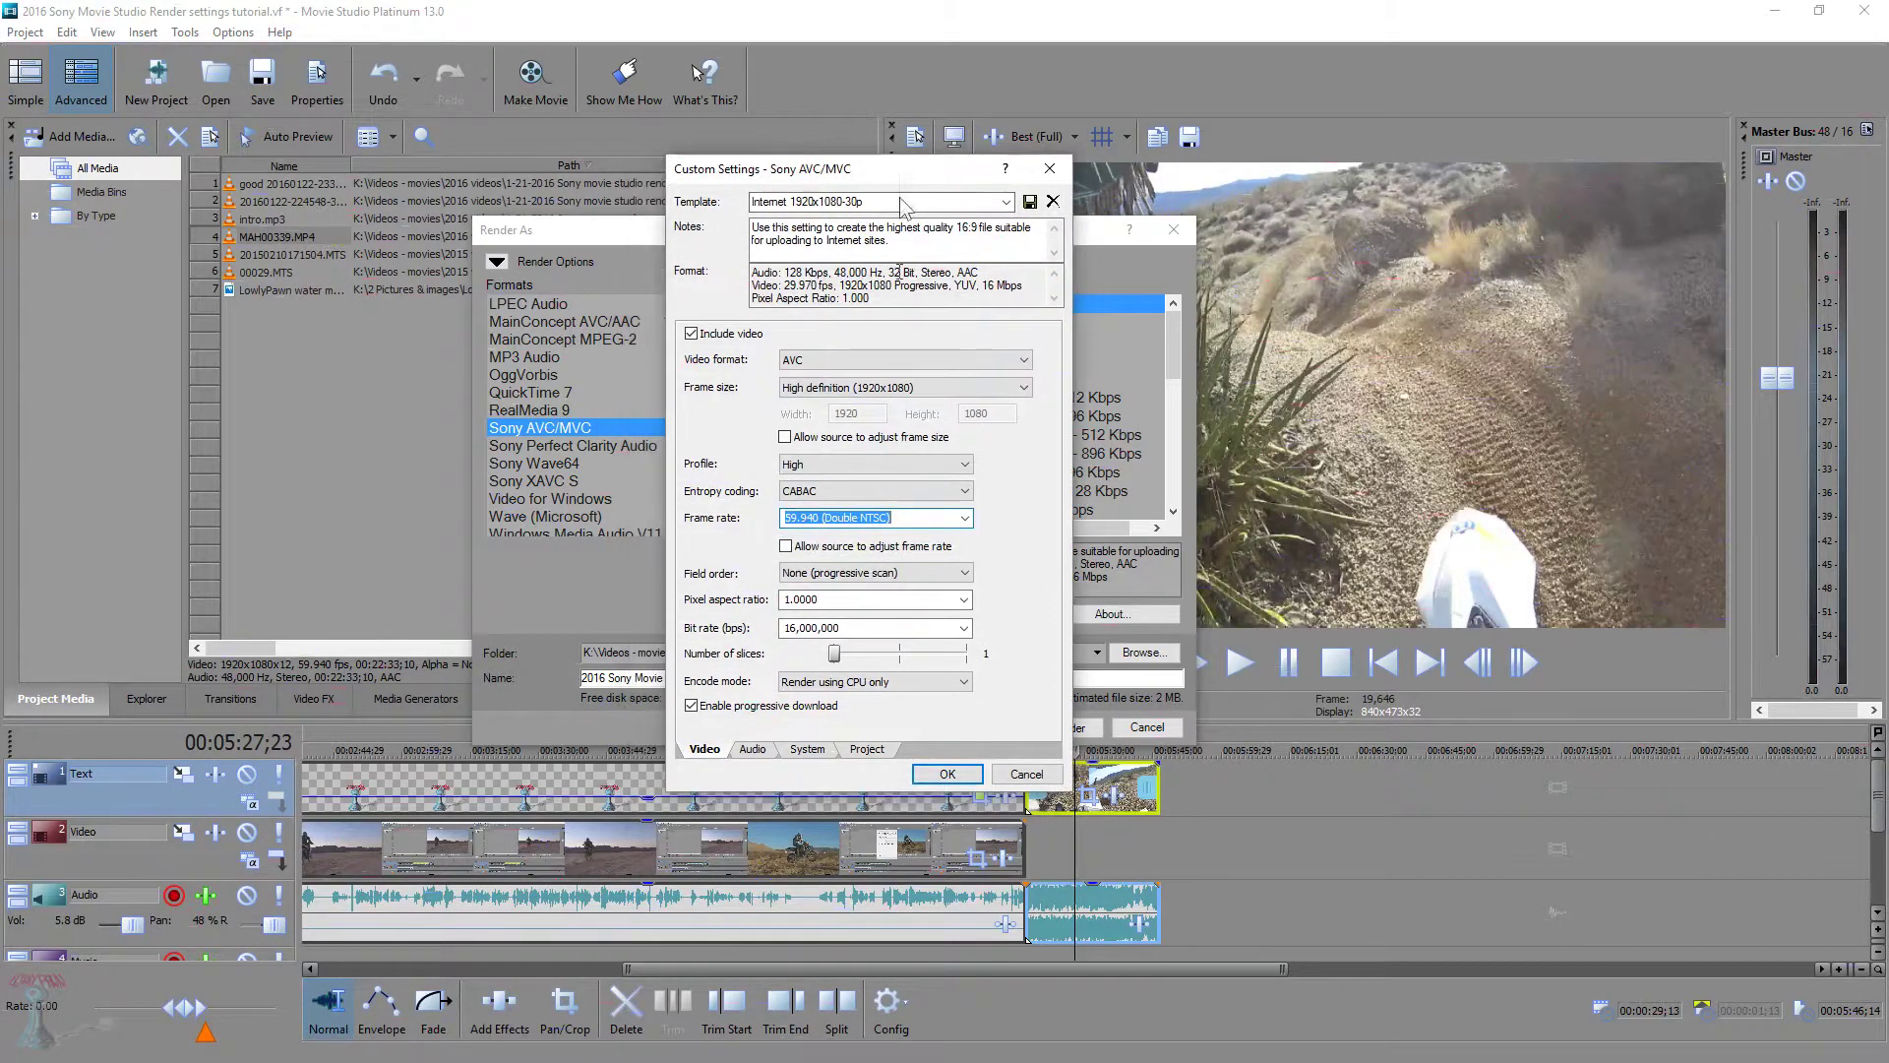
Keep High profile, CABAC entropy coding and progressive scan field order
left_click(964, 464)
left_click(961, 480)
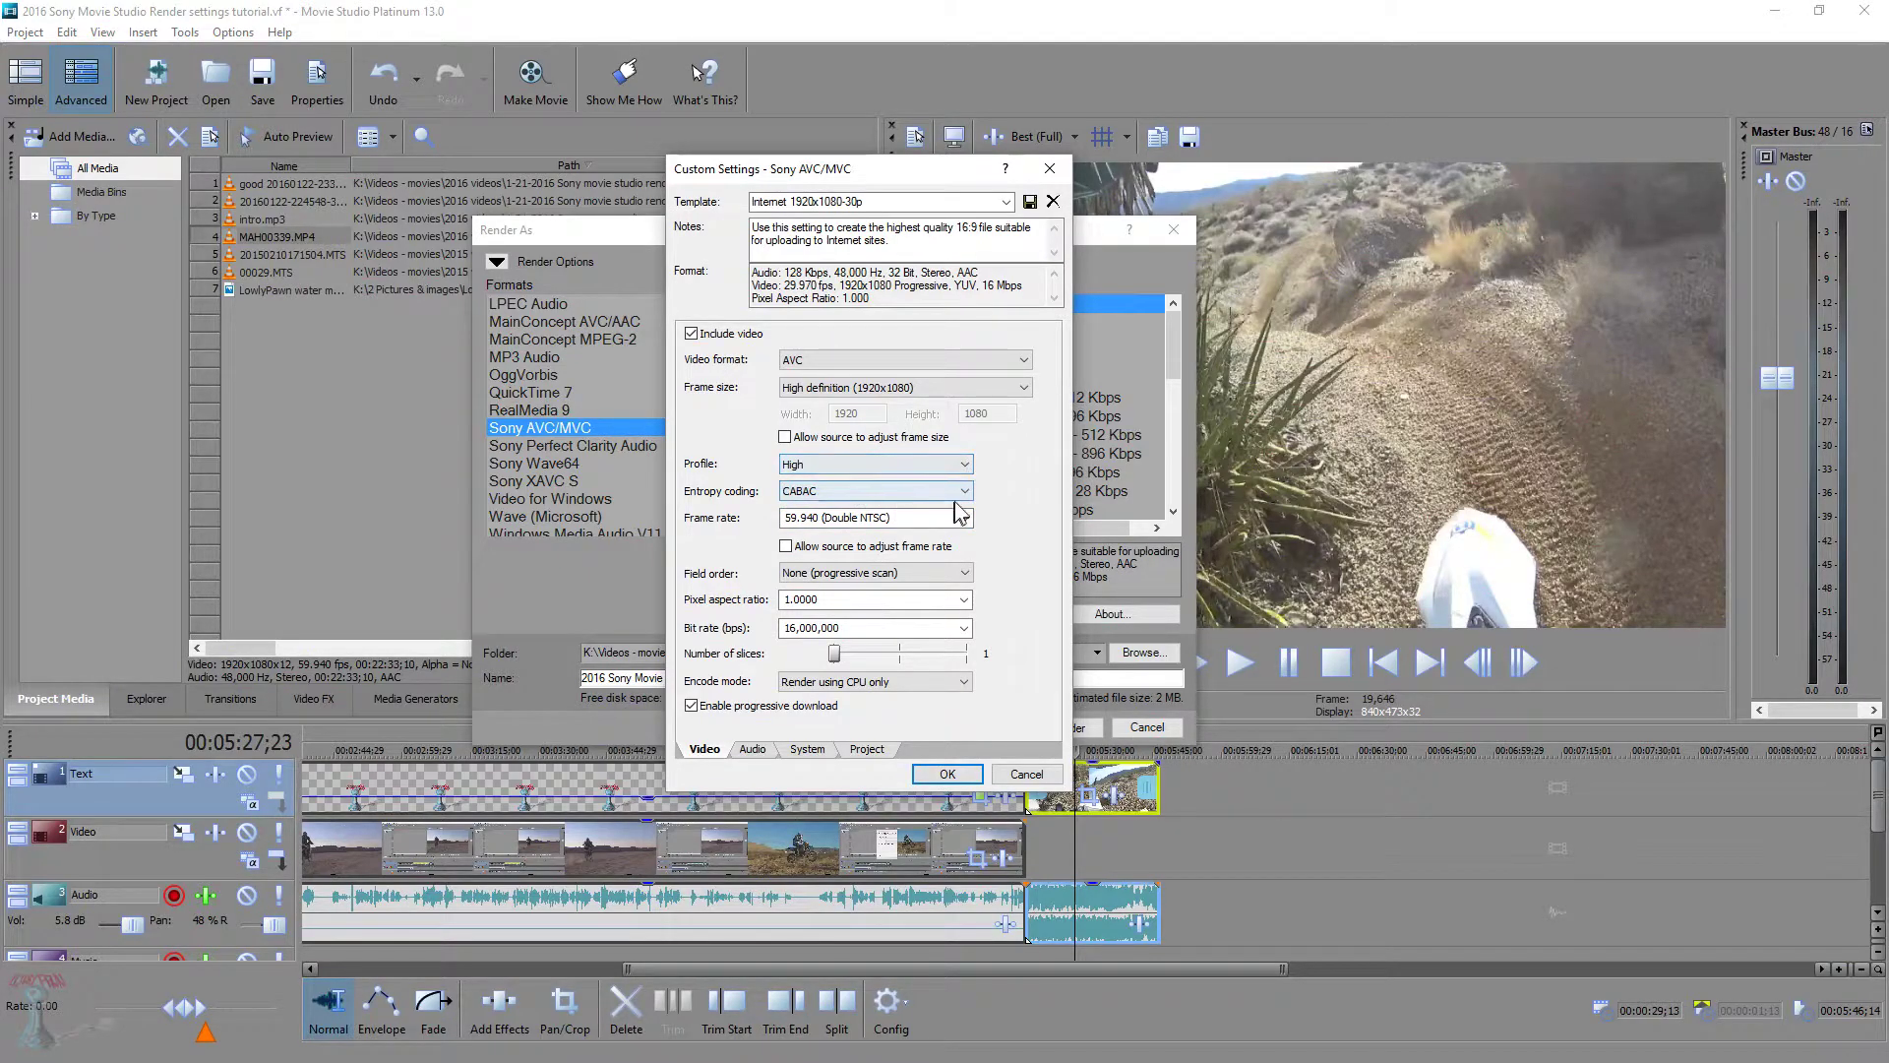
left_click(961, 491)
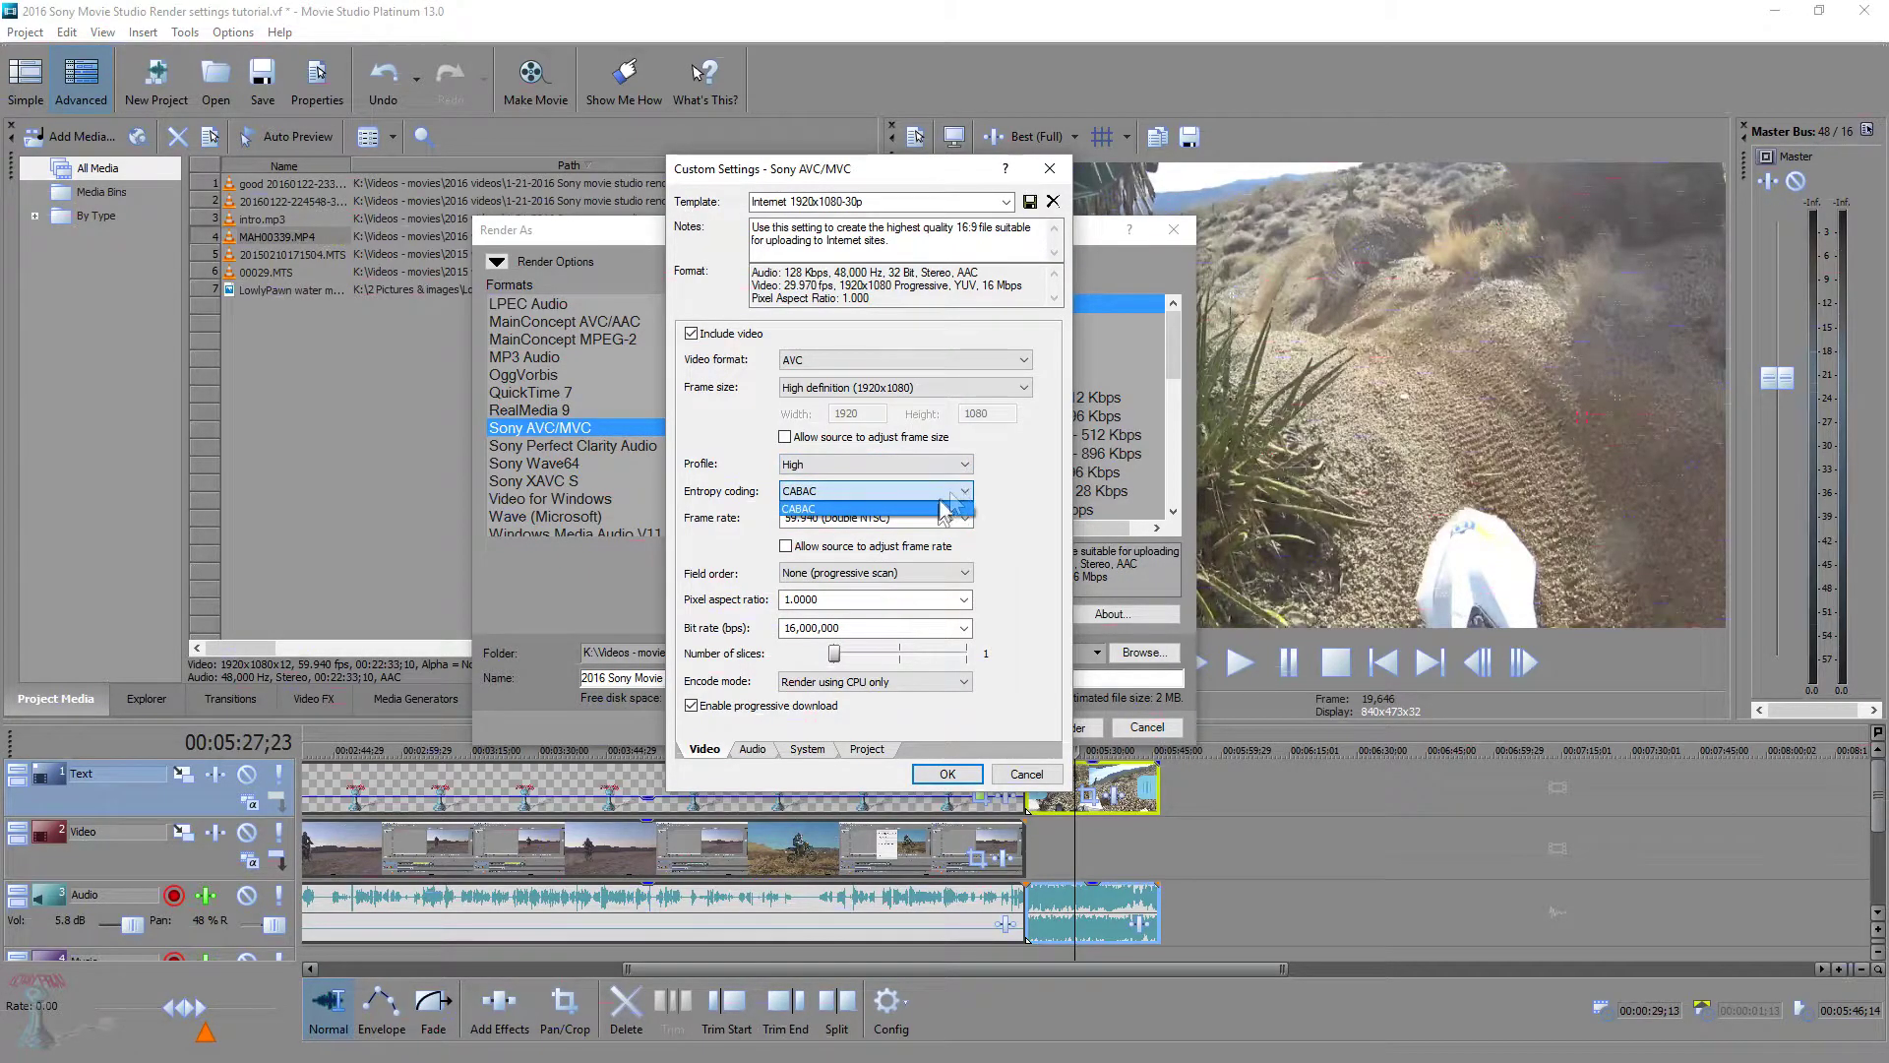
left_click(946, 507)
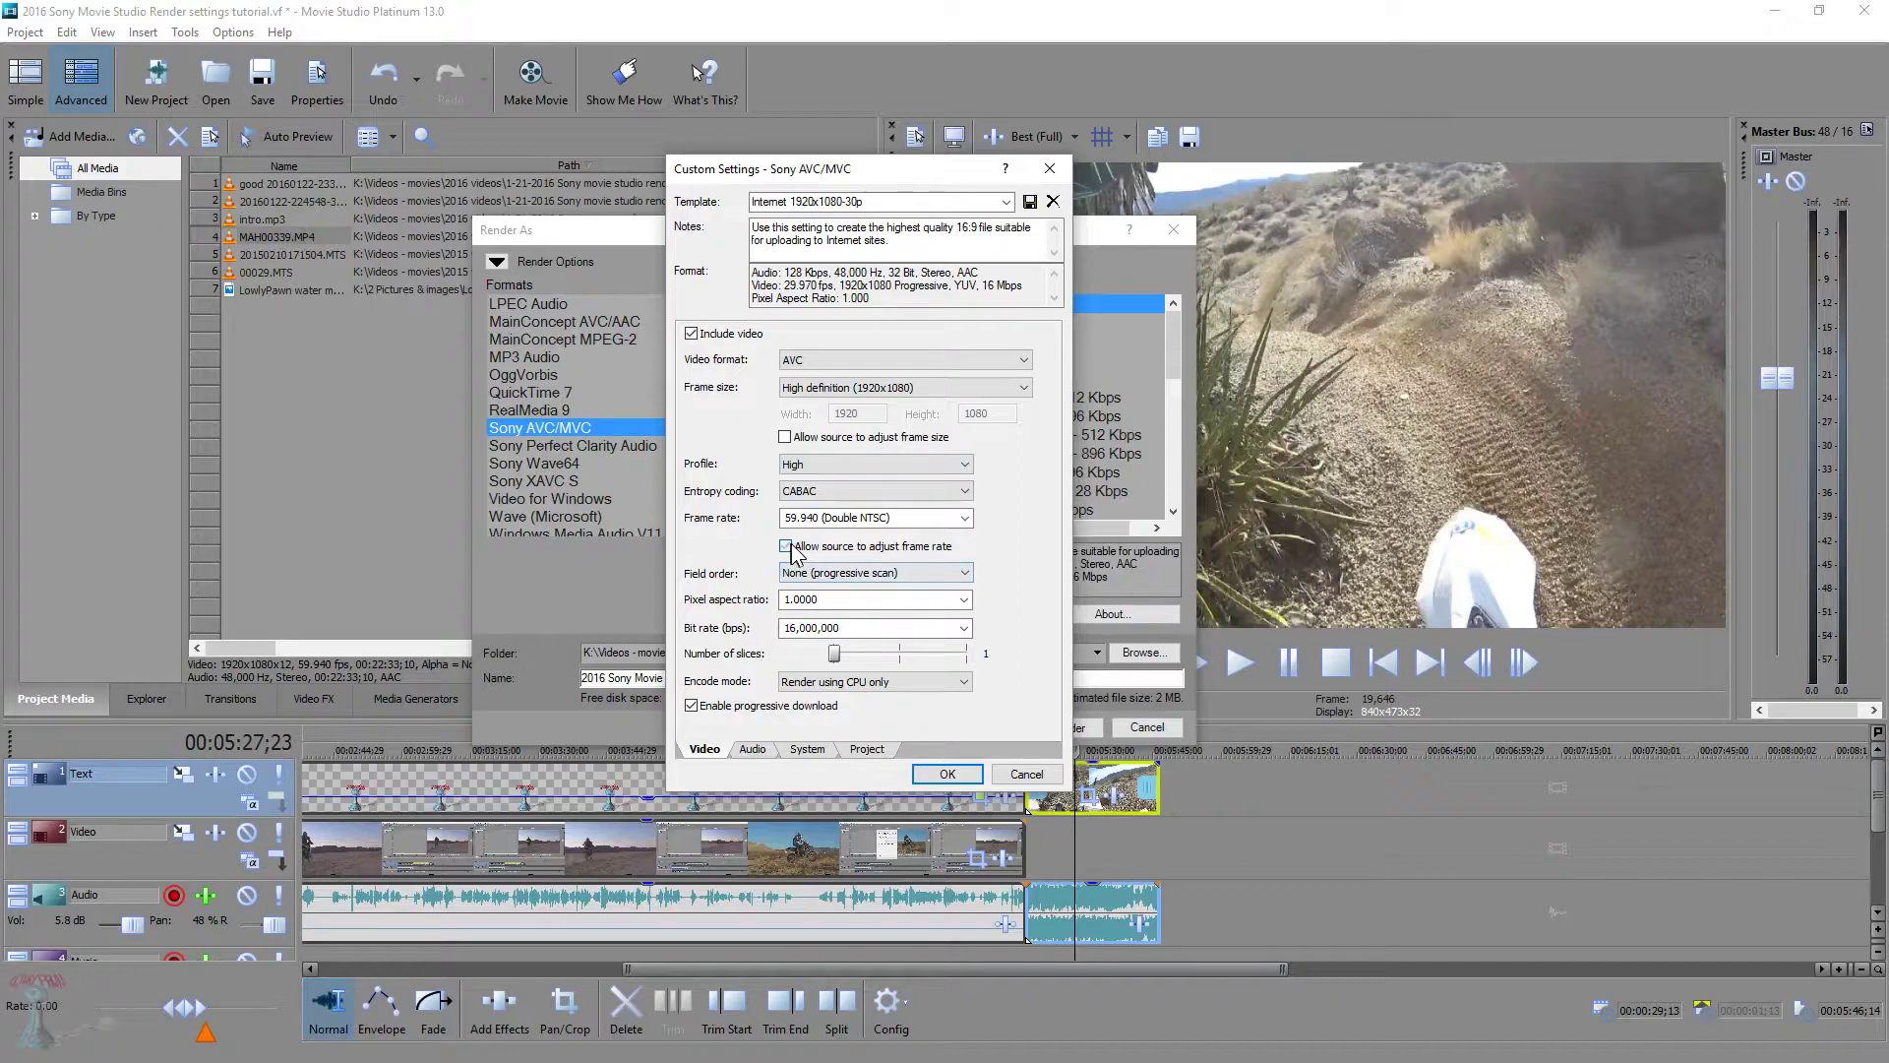
left_click(950, 574)
left_click(907, 586)
left_click(817, 601)
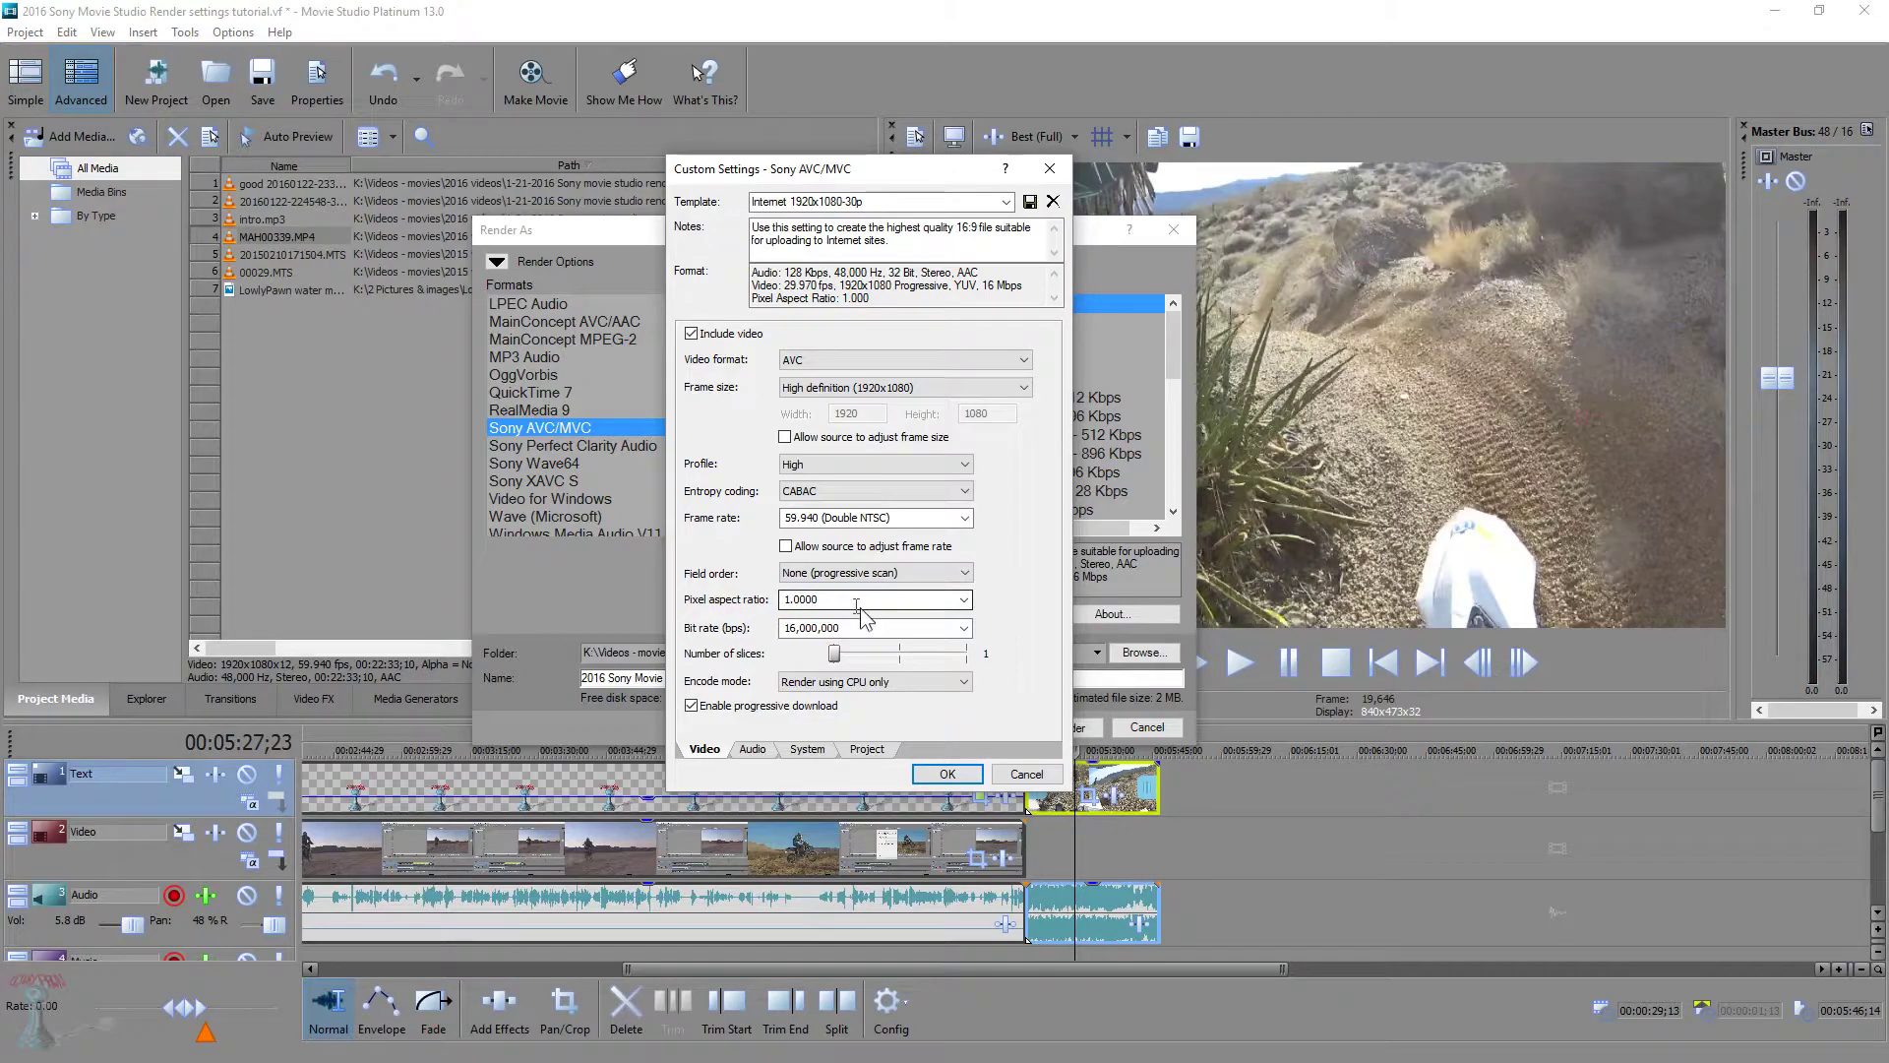
left_click(920, 627)
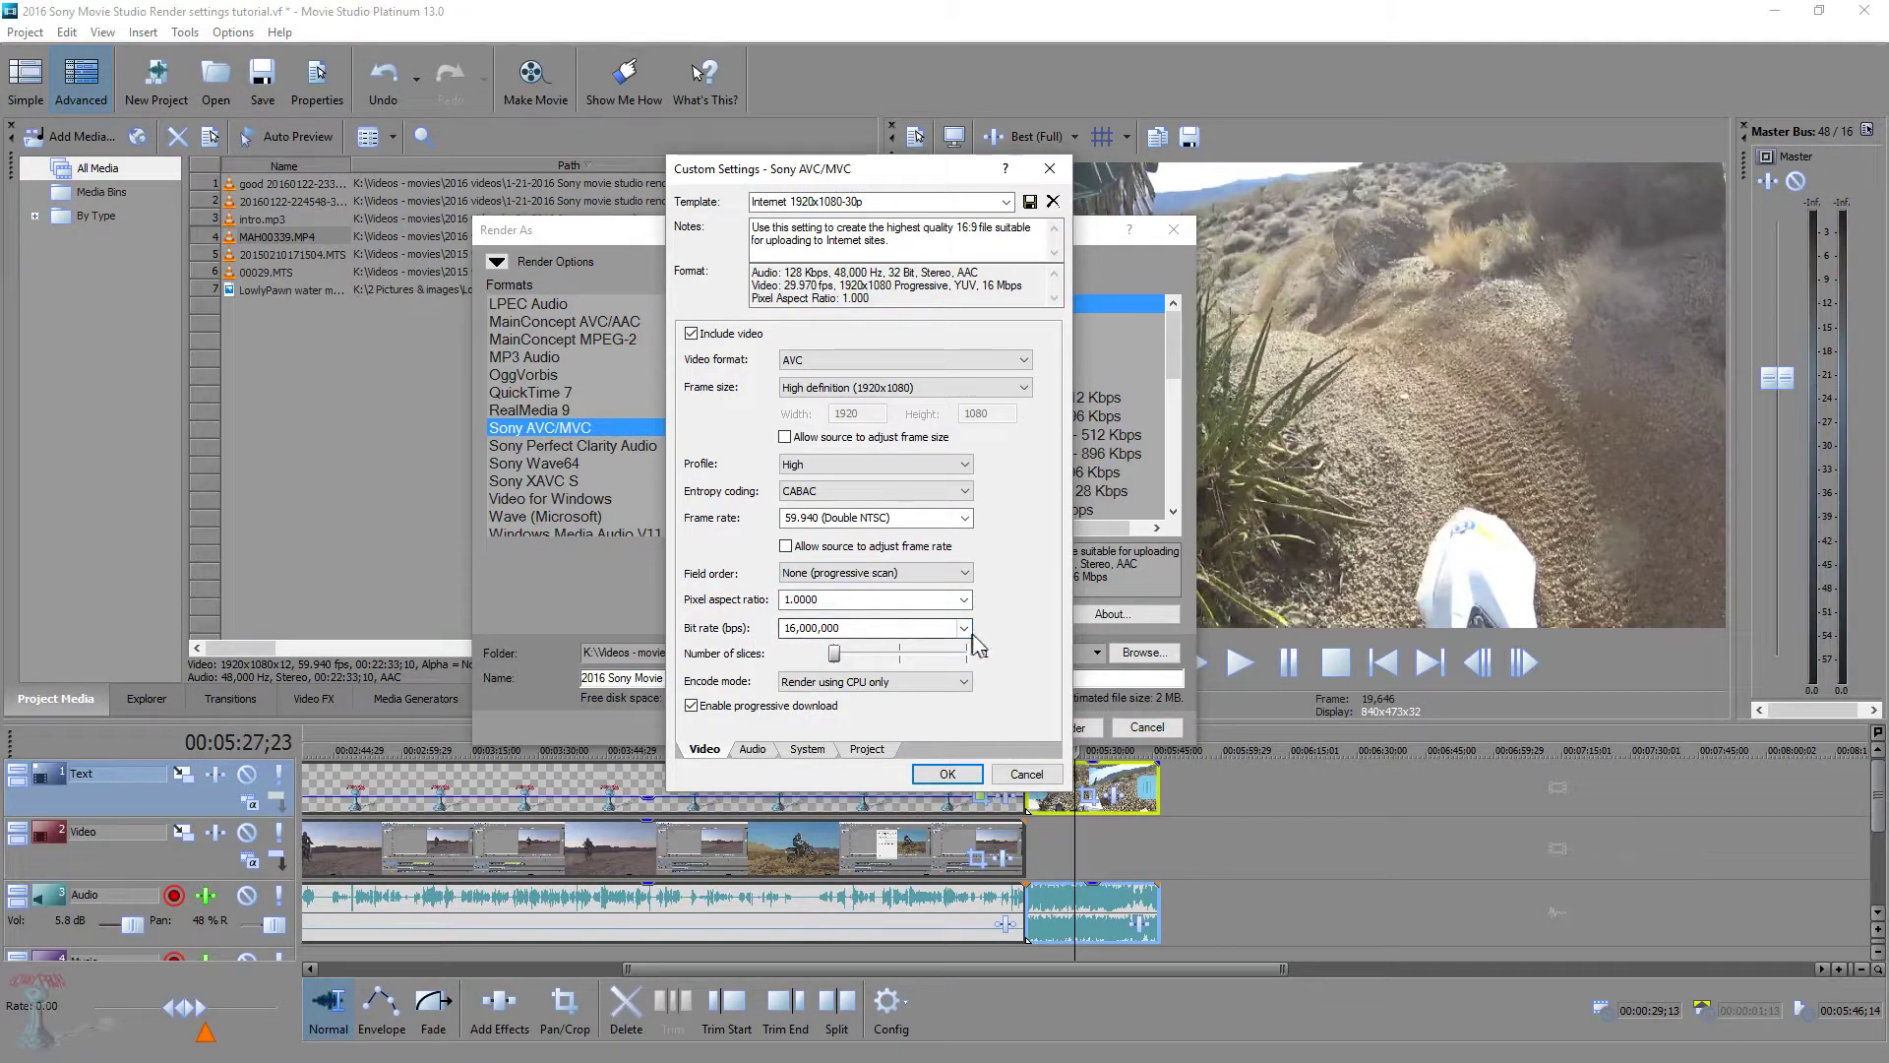
Raise the video bit rate from 16,000,000 to the maximum 25,999,360 bps
left_click(964, 635)
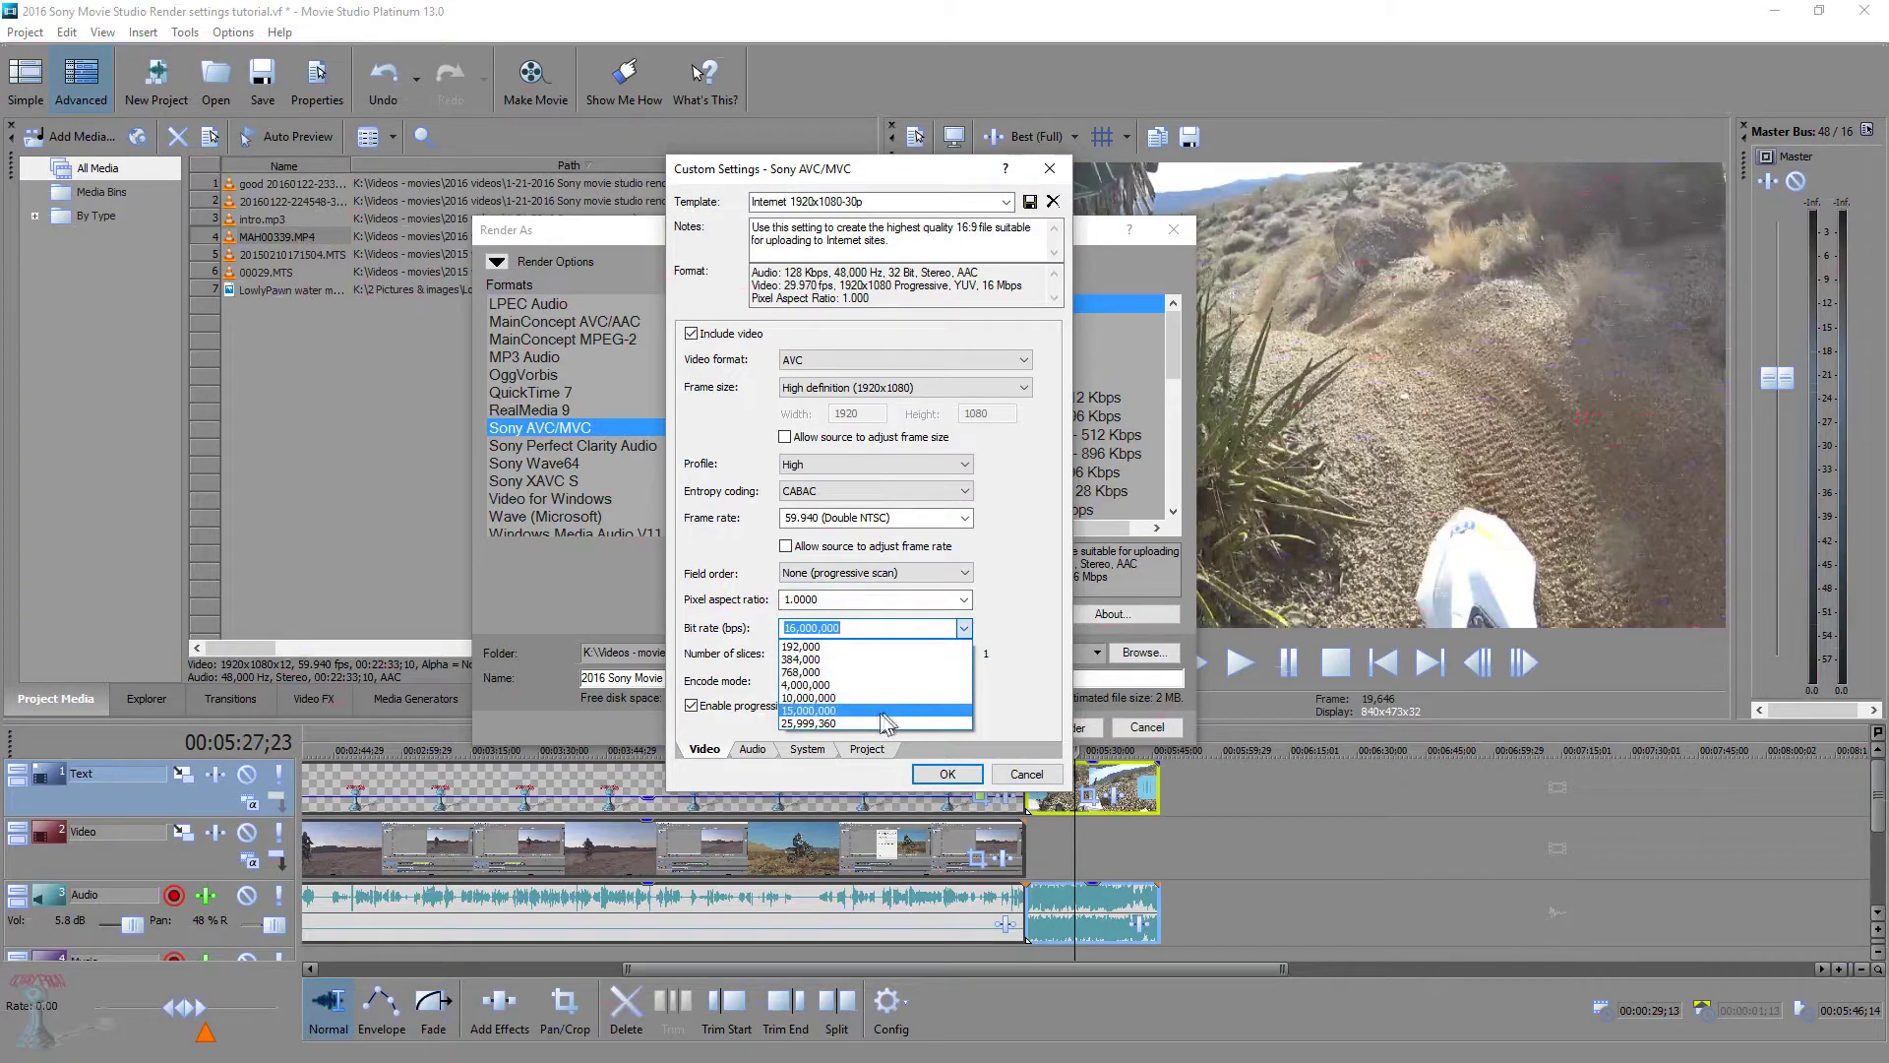
left_click(871, 730)
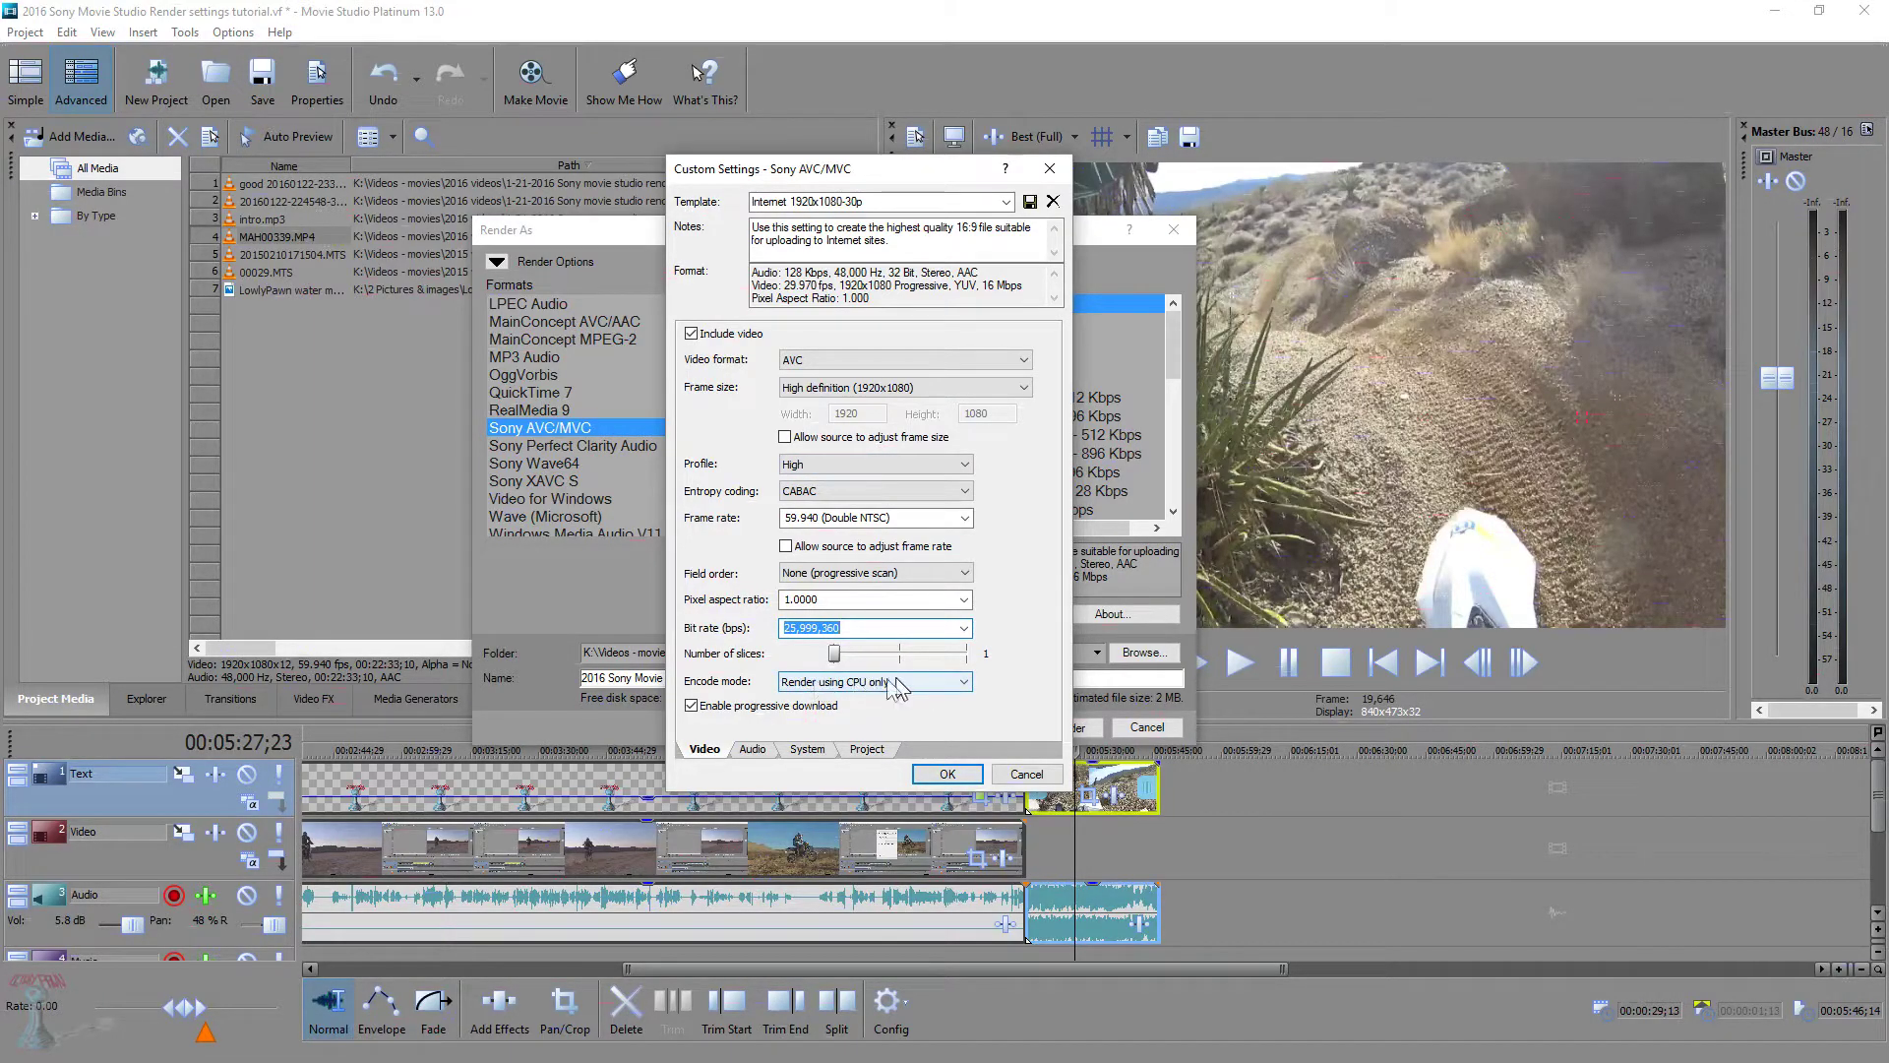
Try a GPU encode mode and run Check GPU on the System tab to confirm OpenCL availability
left_click(961, 683)
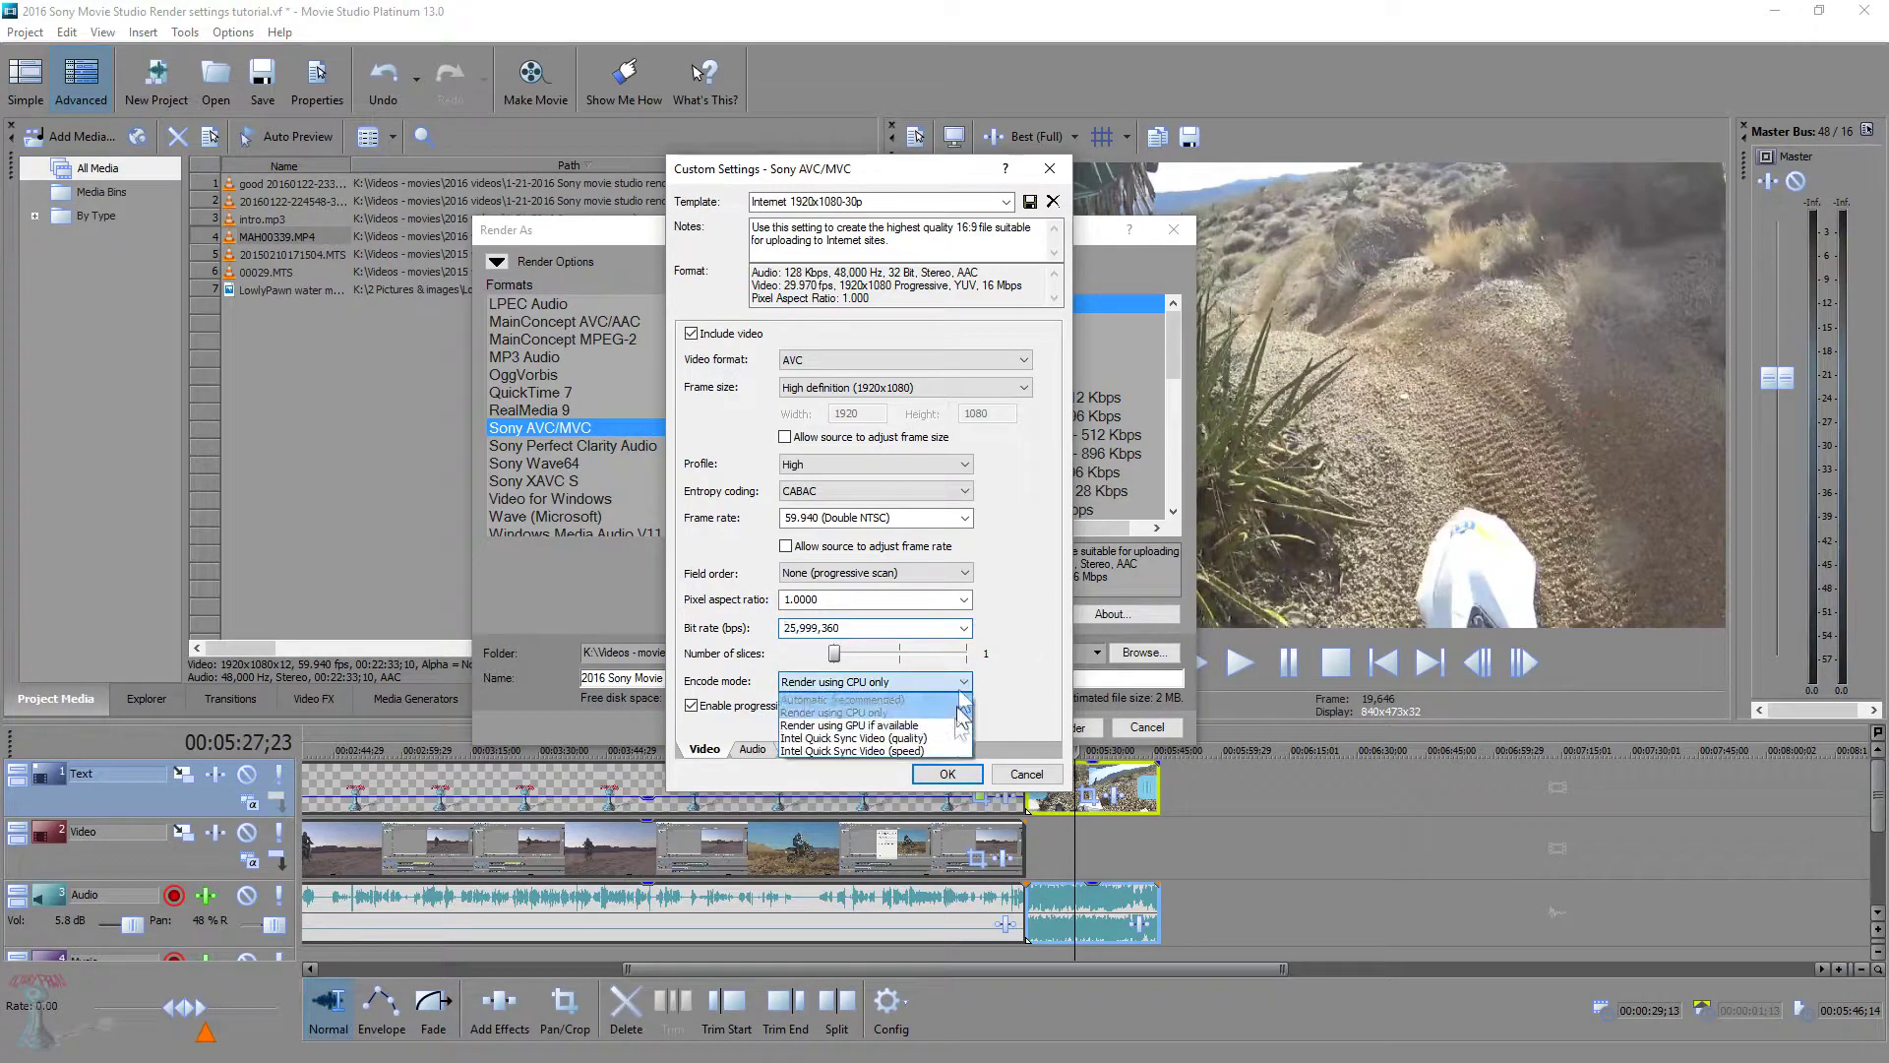
left_click(851, 683)
left_click(826, 684)
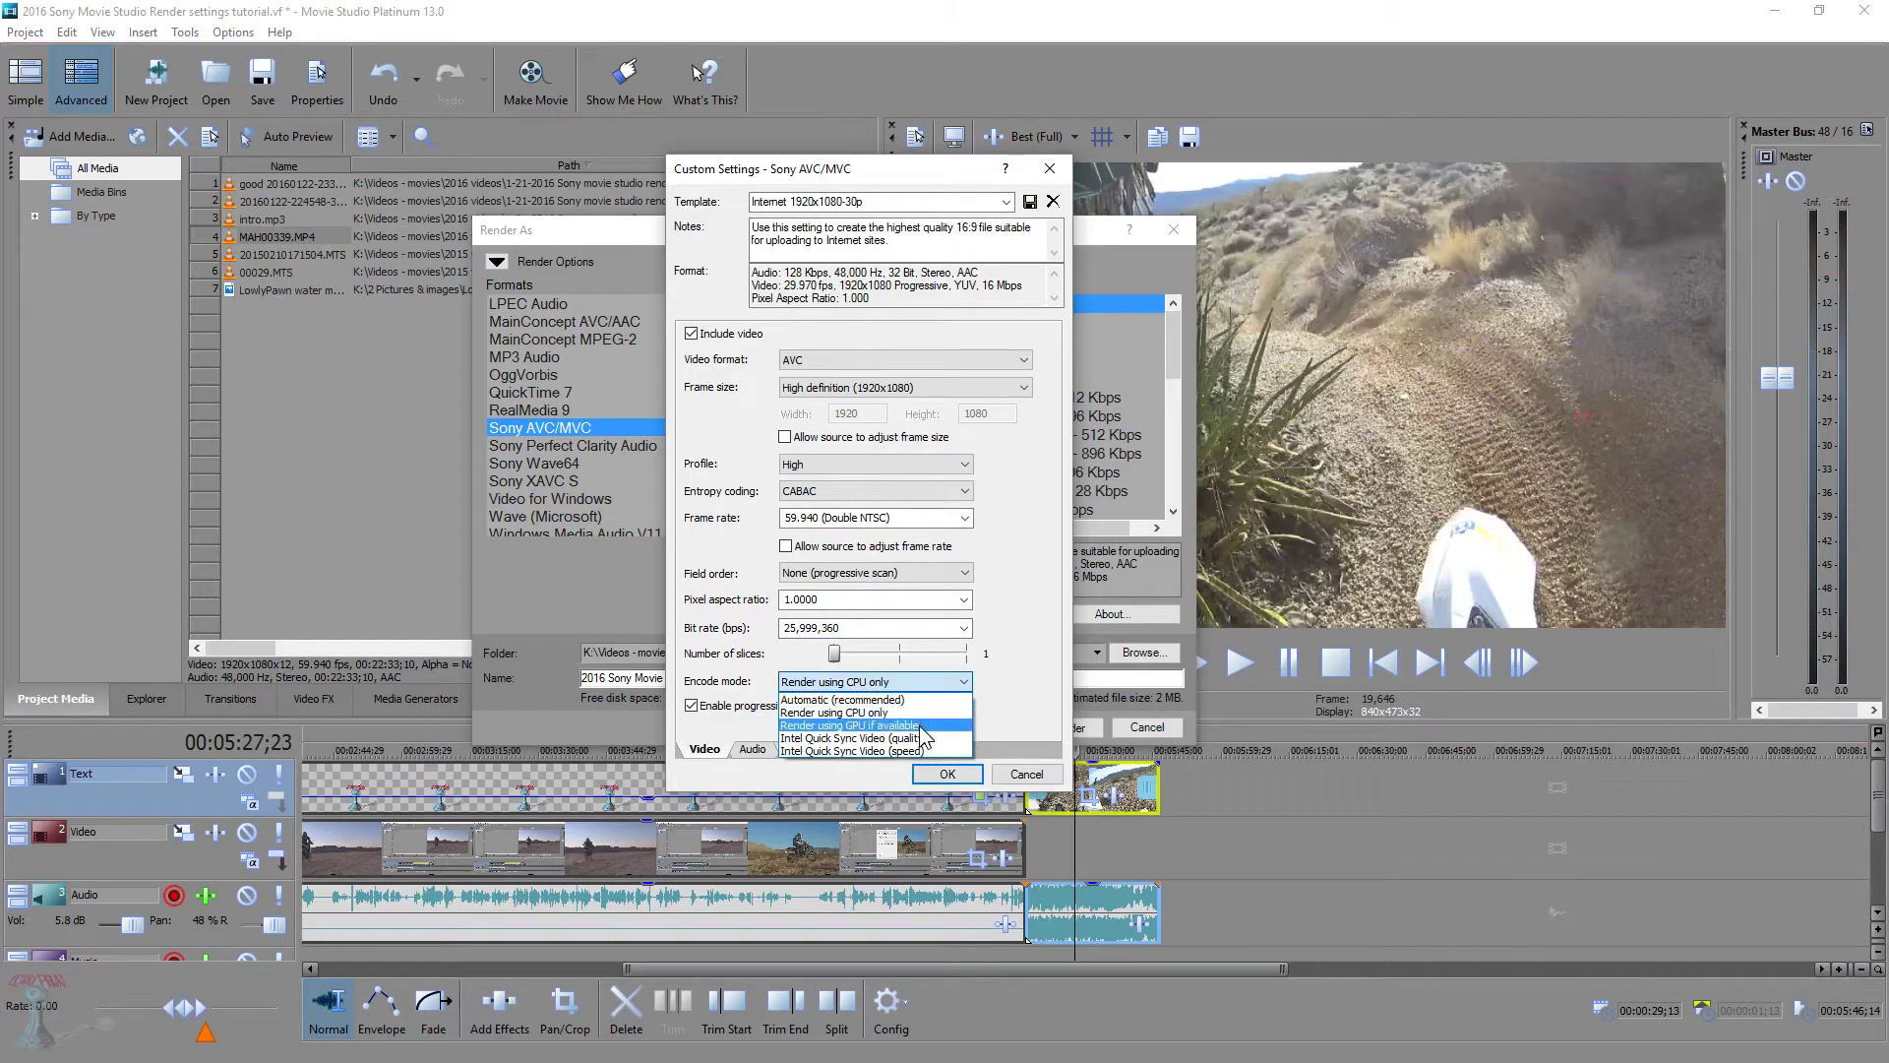
left_click(921, 710)
left_click(753, 749)
left_click(808, 748)
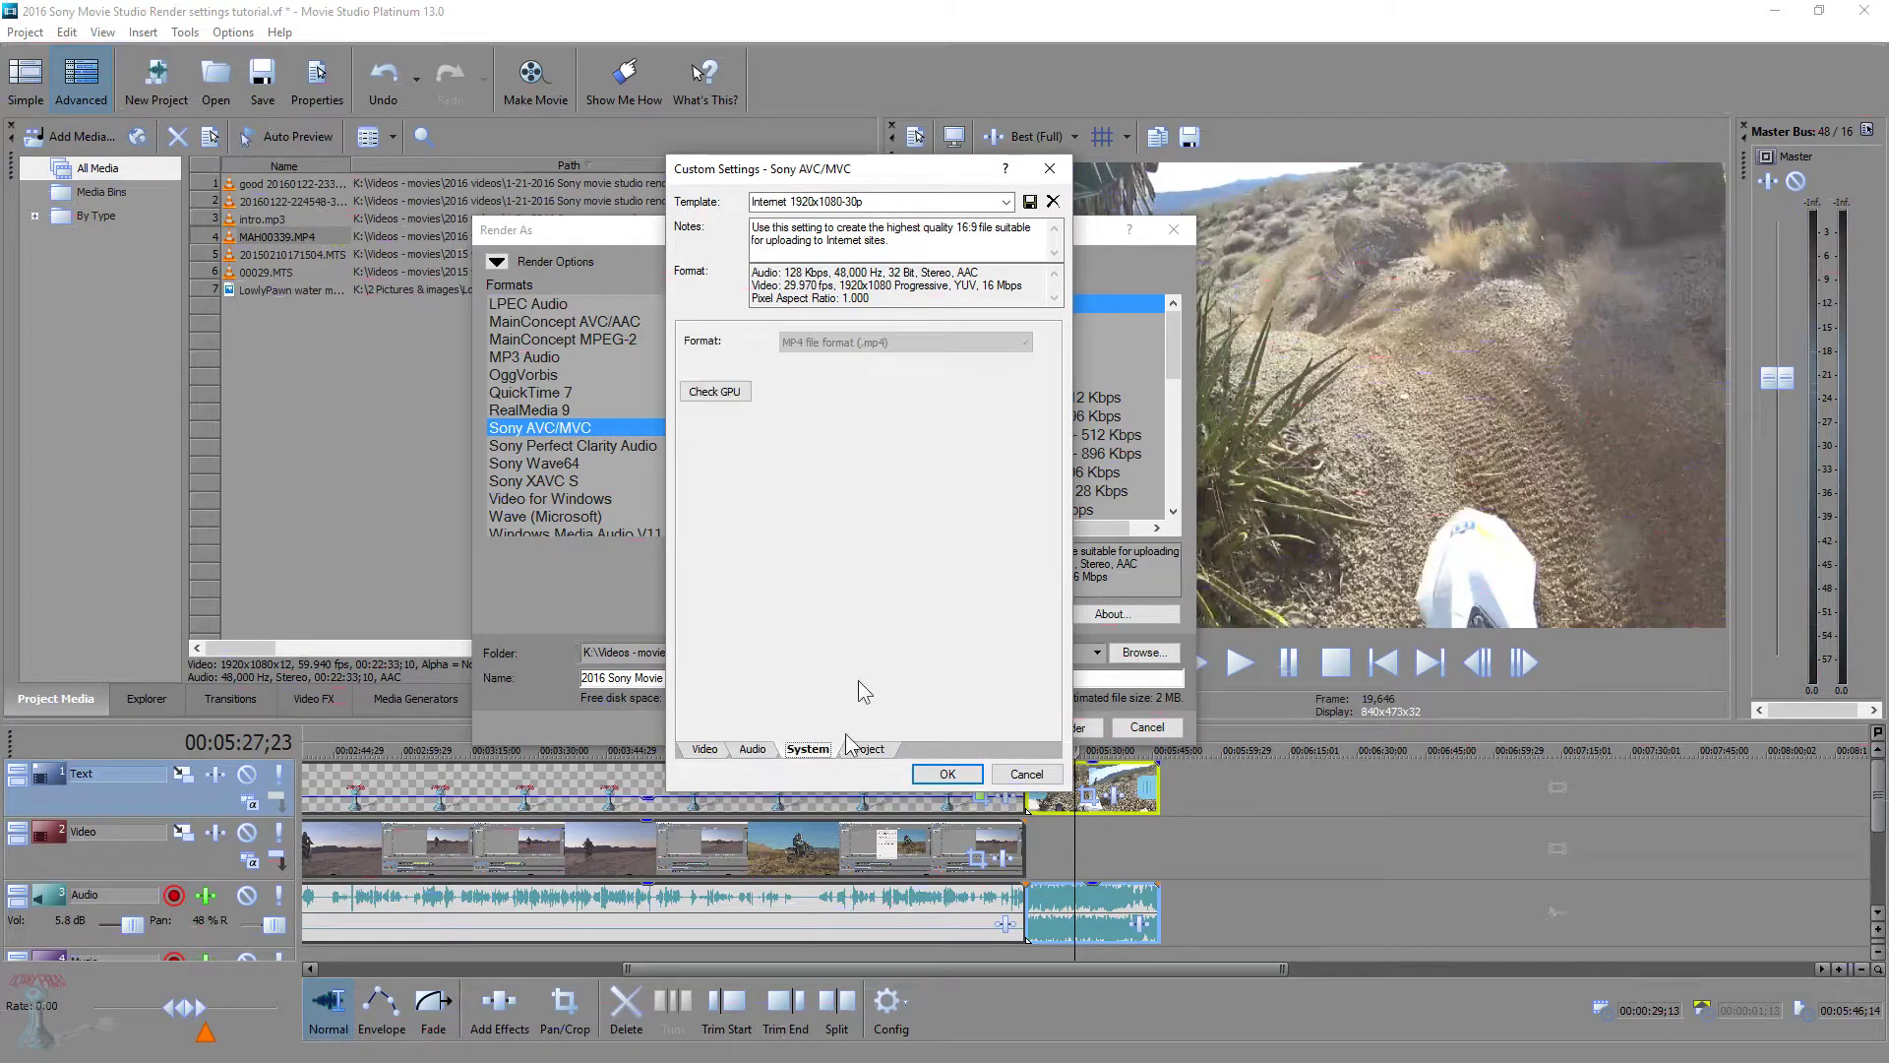
left_click(733, 399)
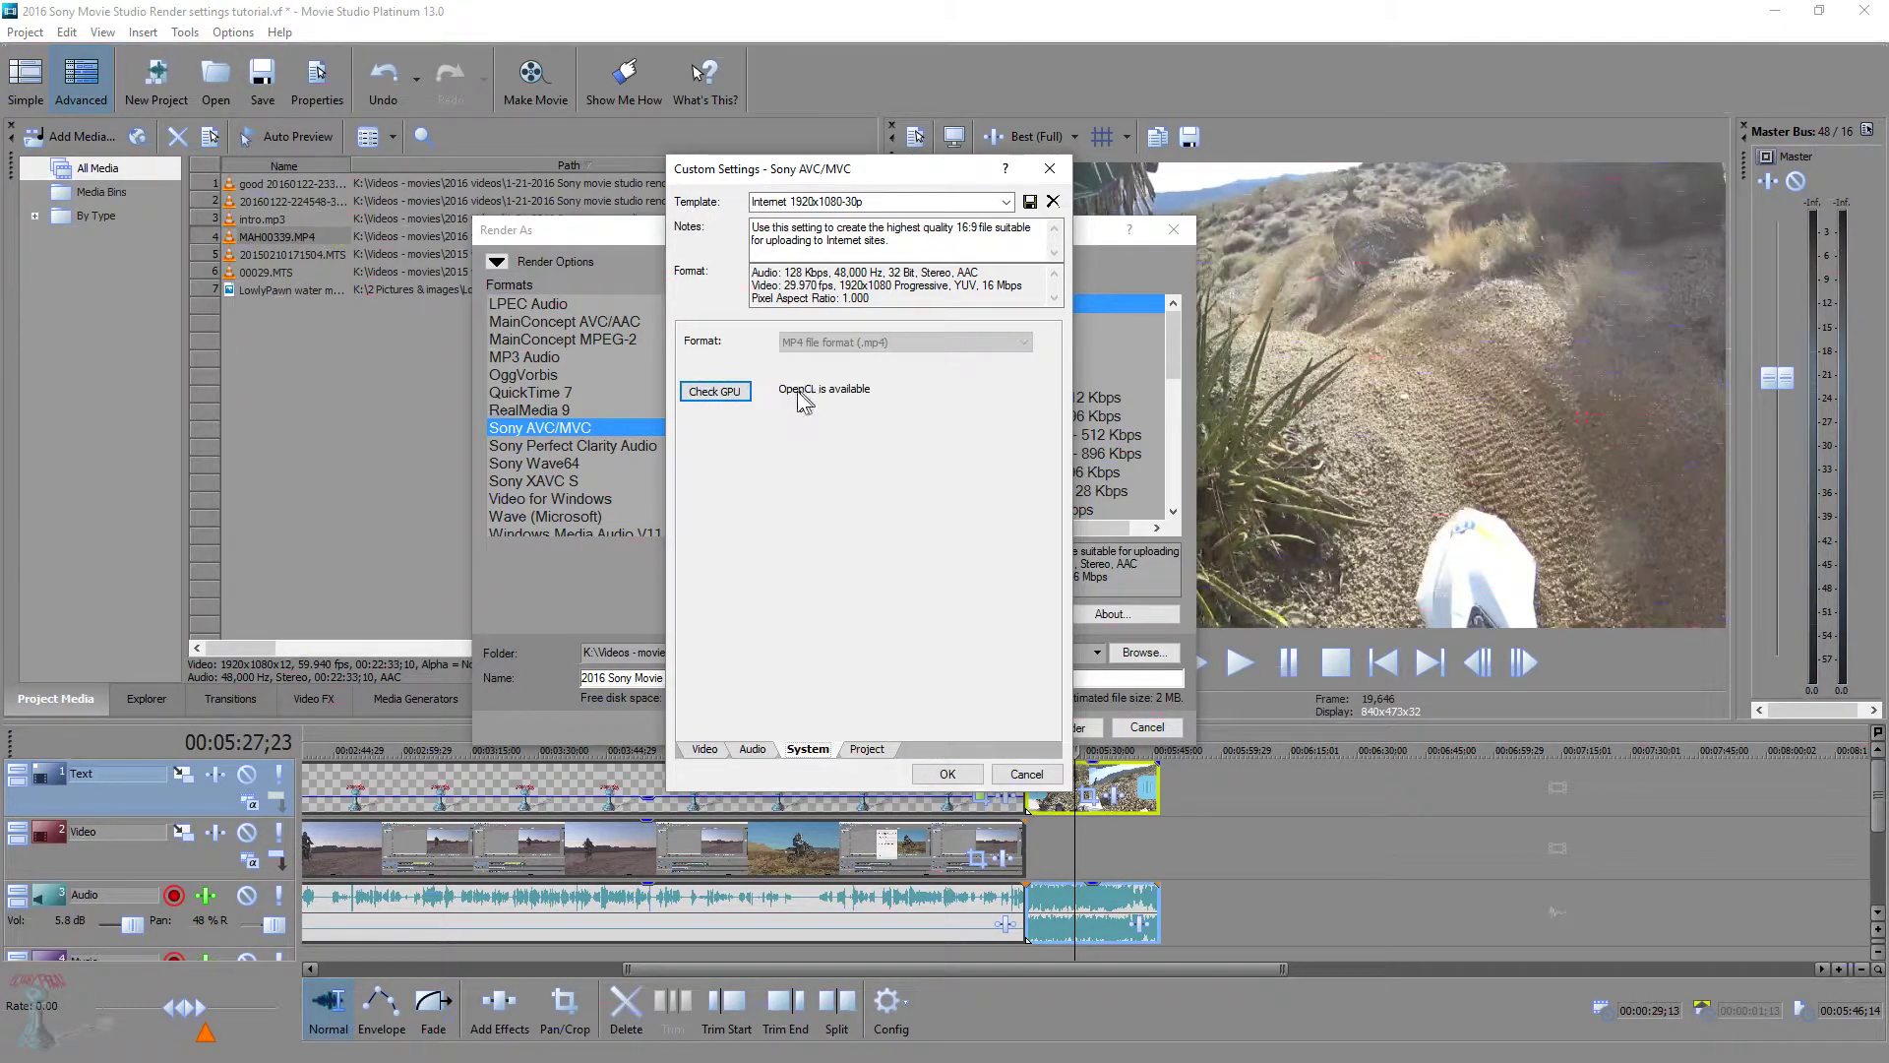
left_click(704, 748)
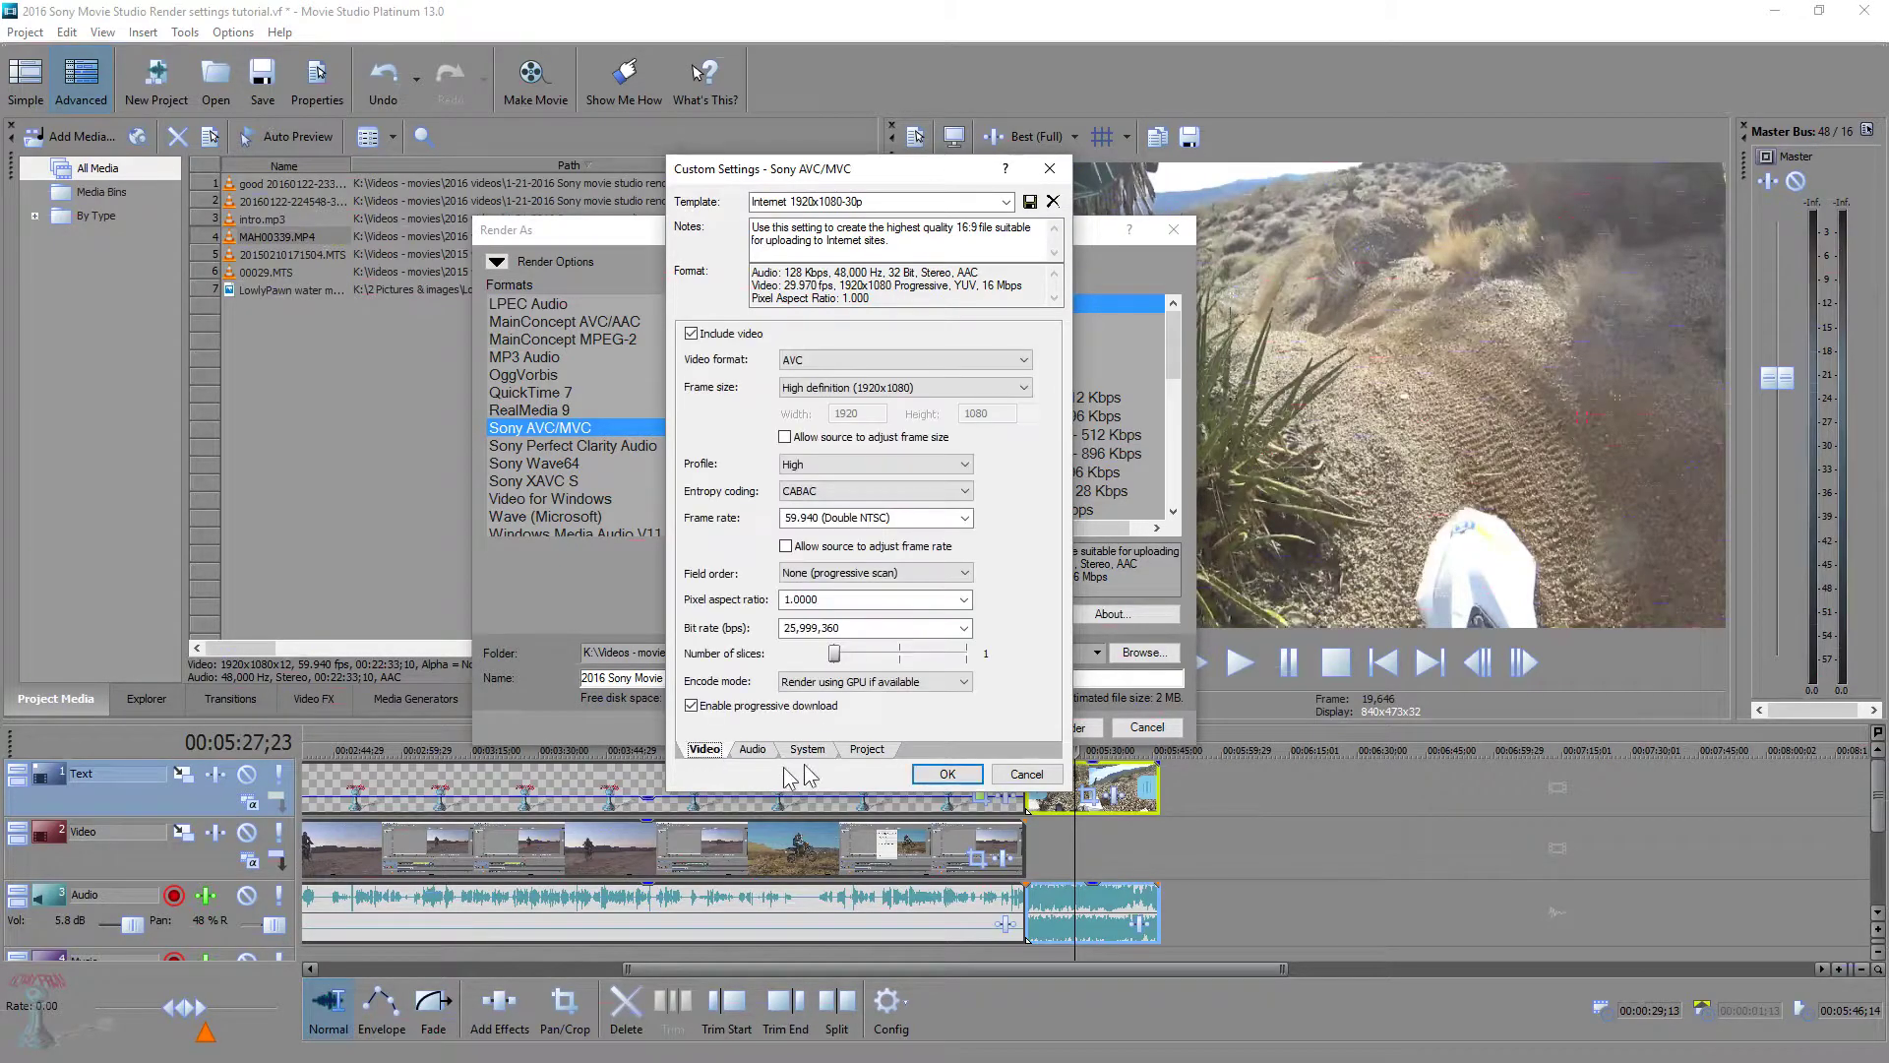
Set Encode mode to Render using CPU only, disable progressive download, and view the Audio tab
left_click(962, 681)
left_click(889, 712)
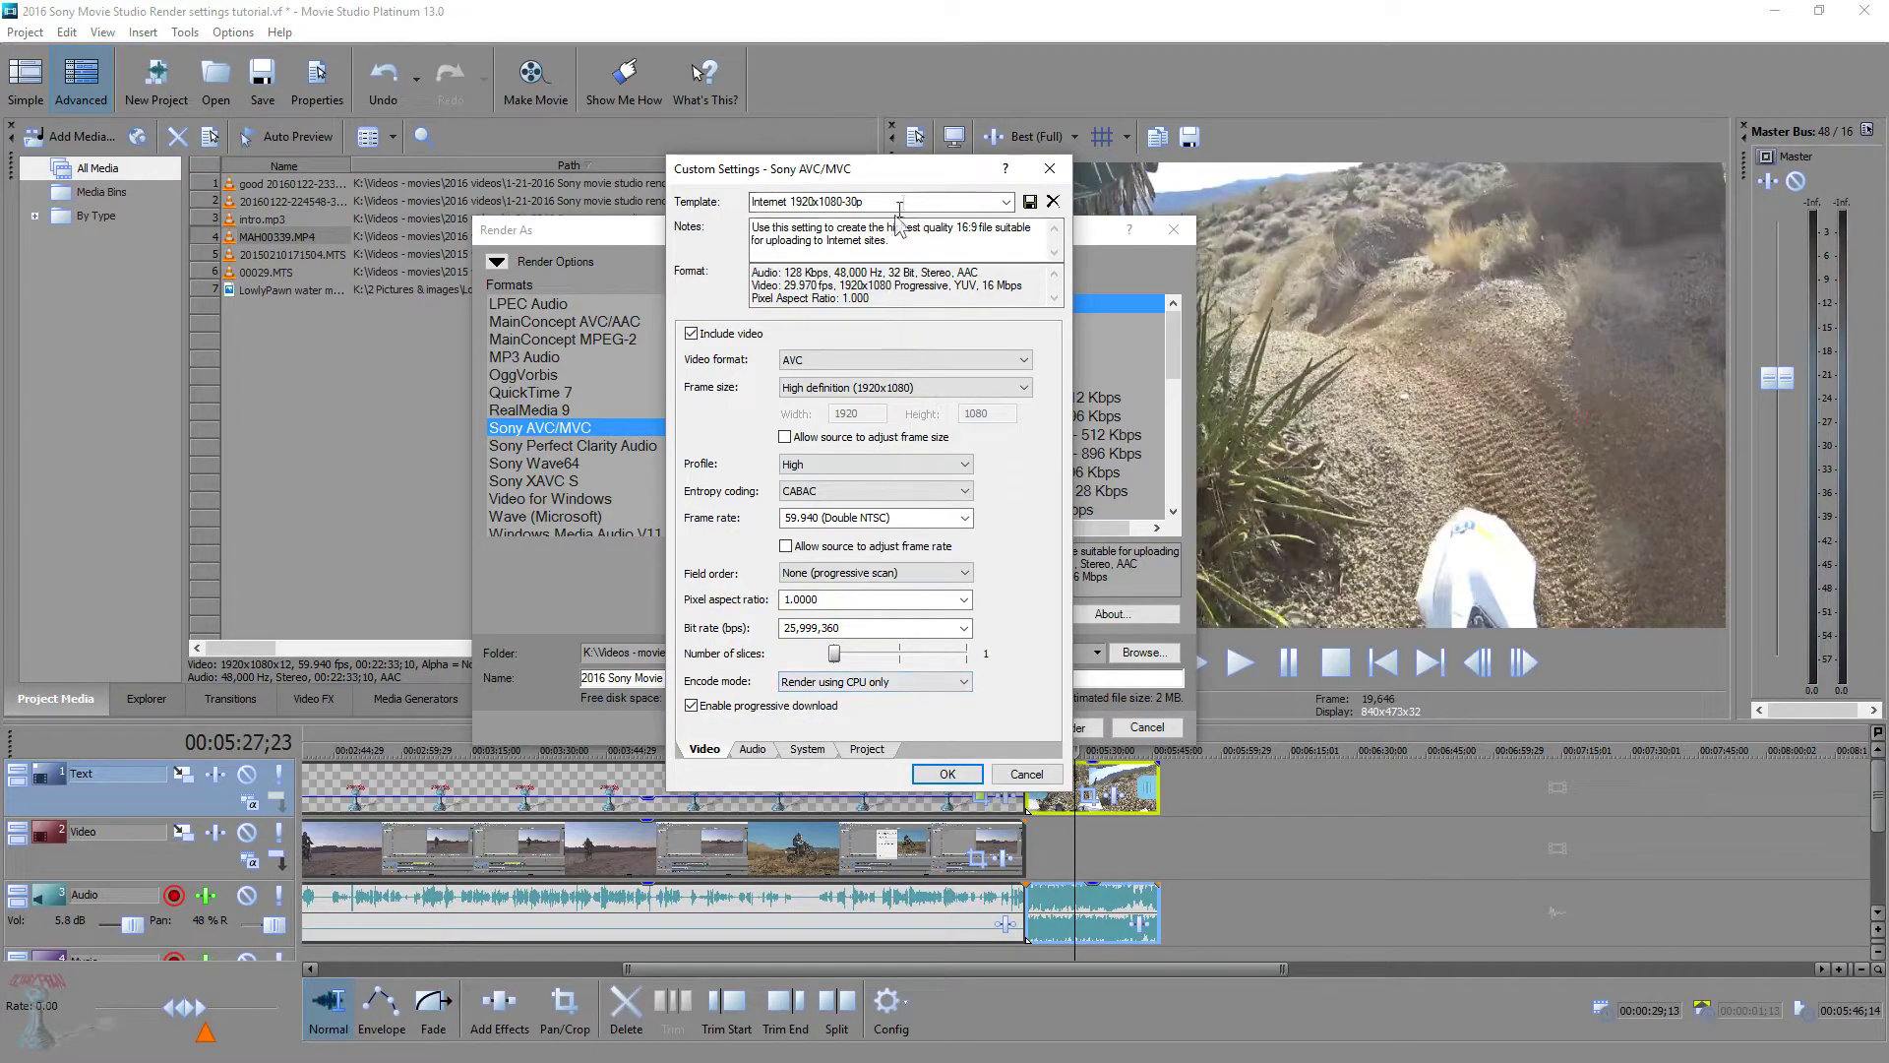
left_click_drag(906, 173, 925, 186)
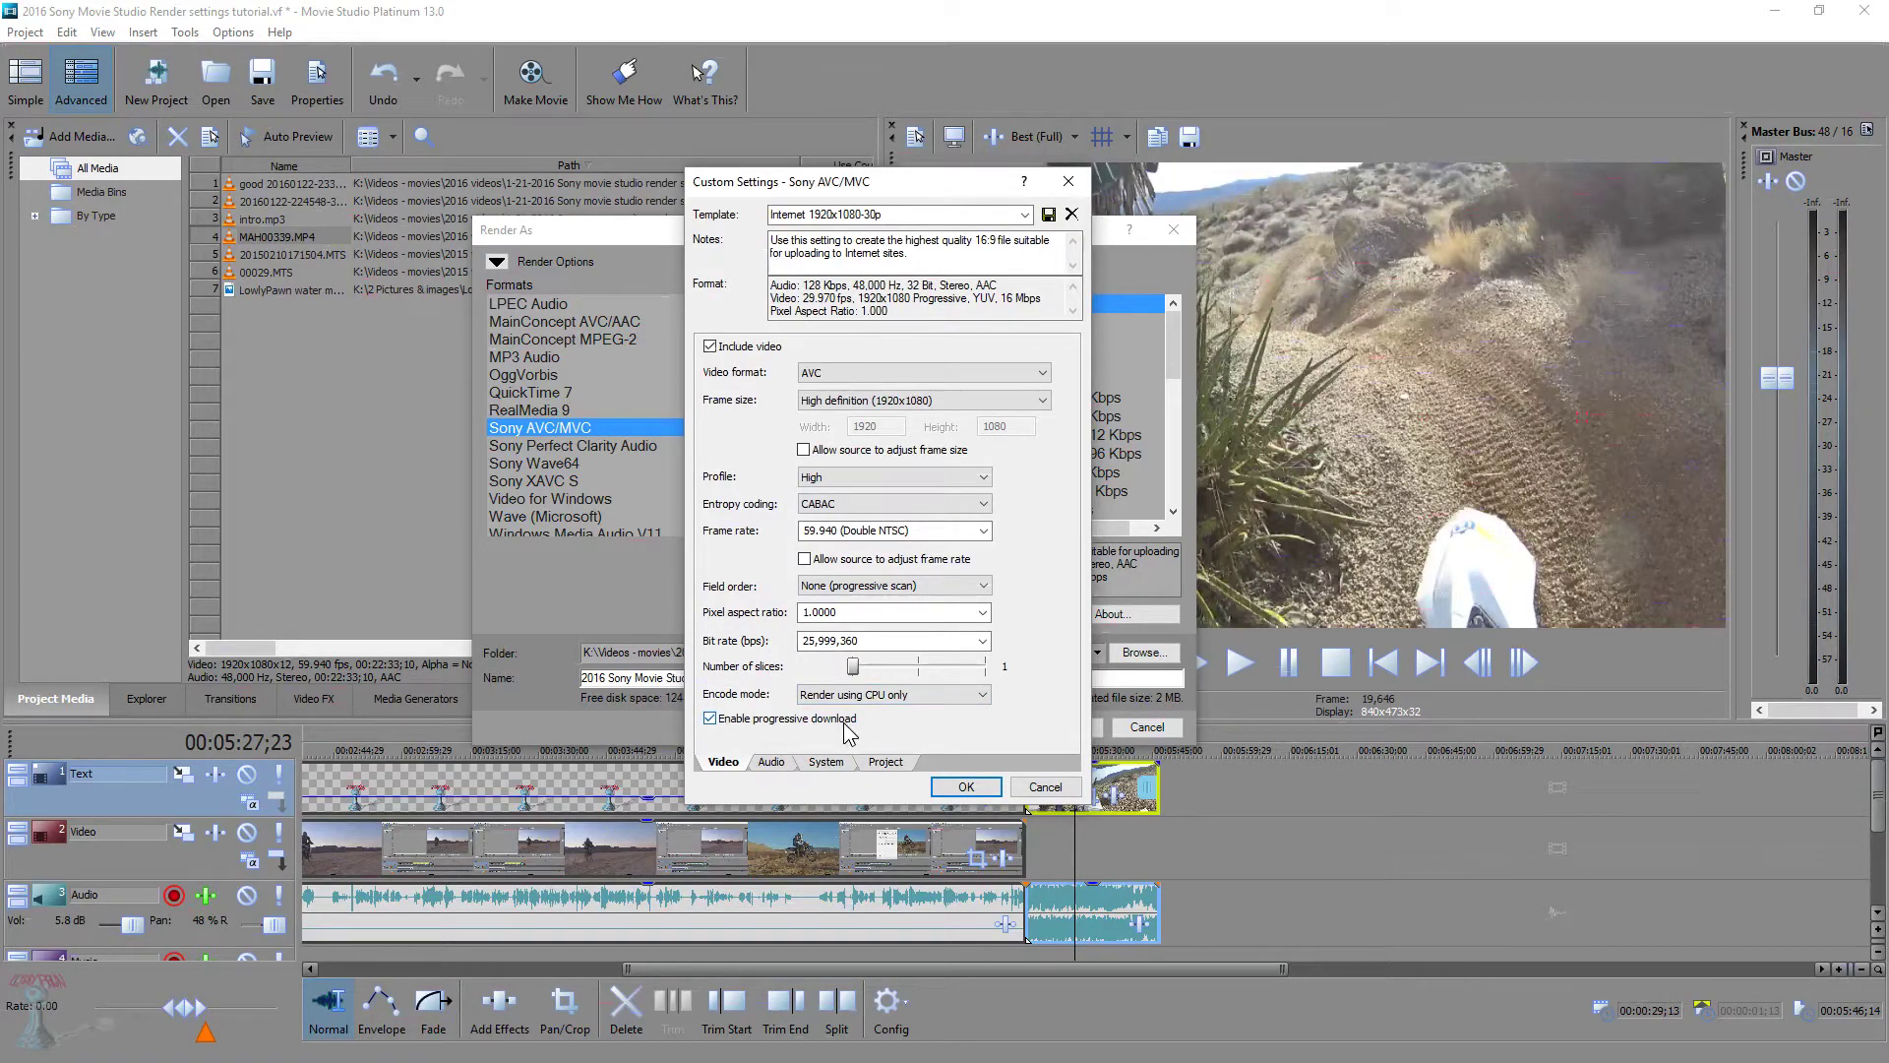
left_click(711, 721)
left_click(773, 765)
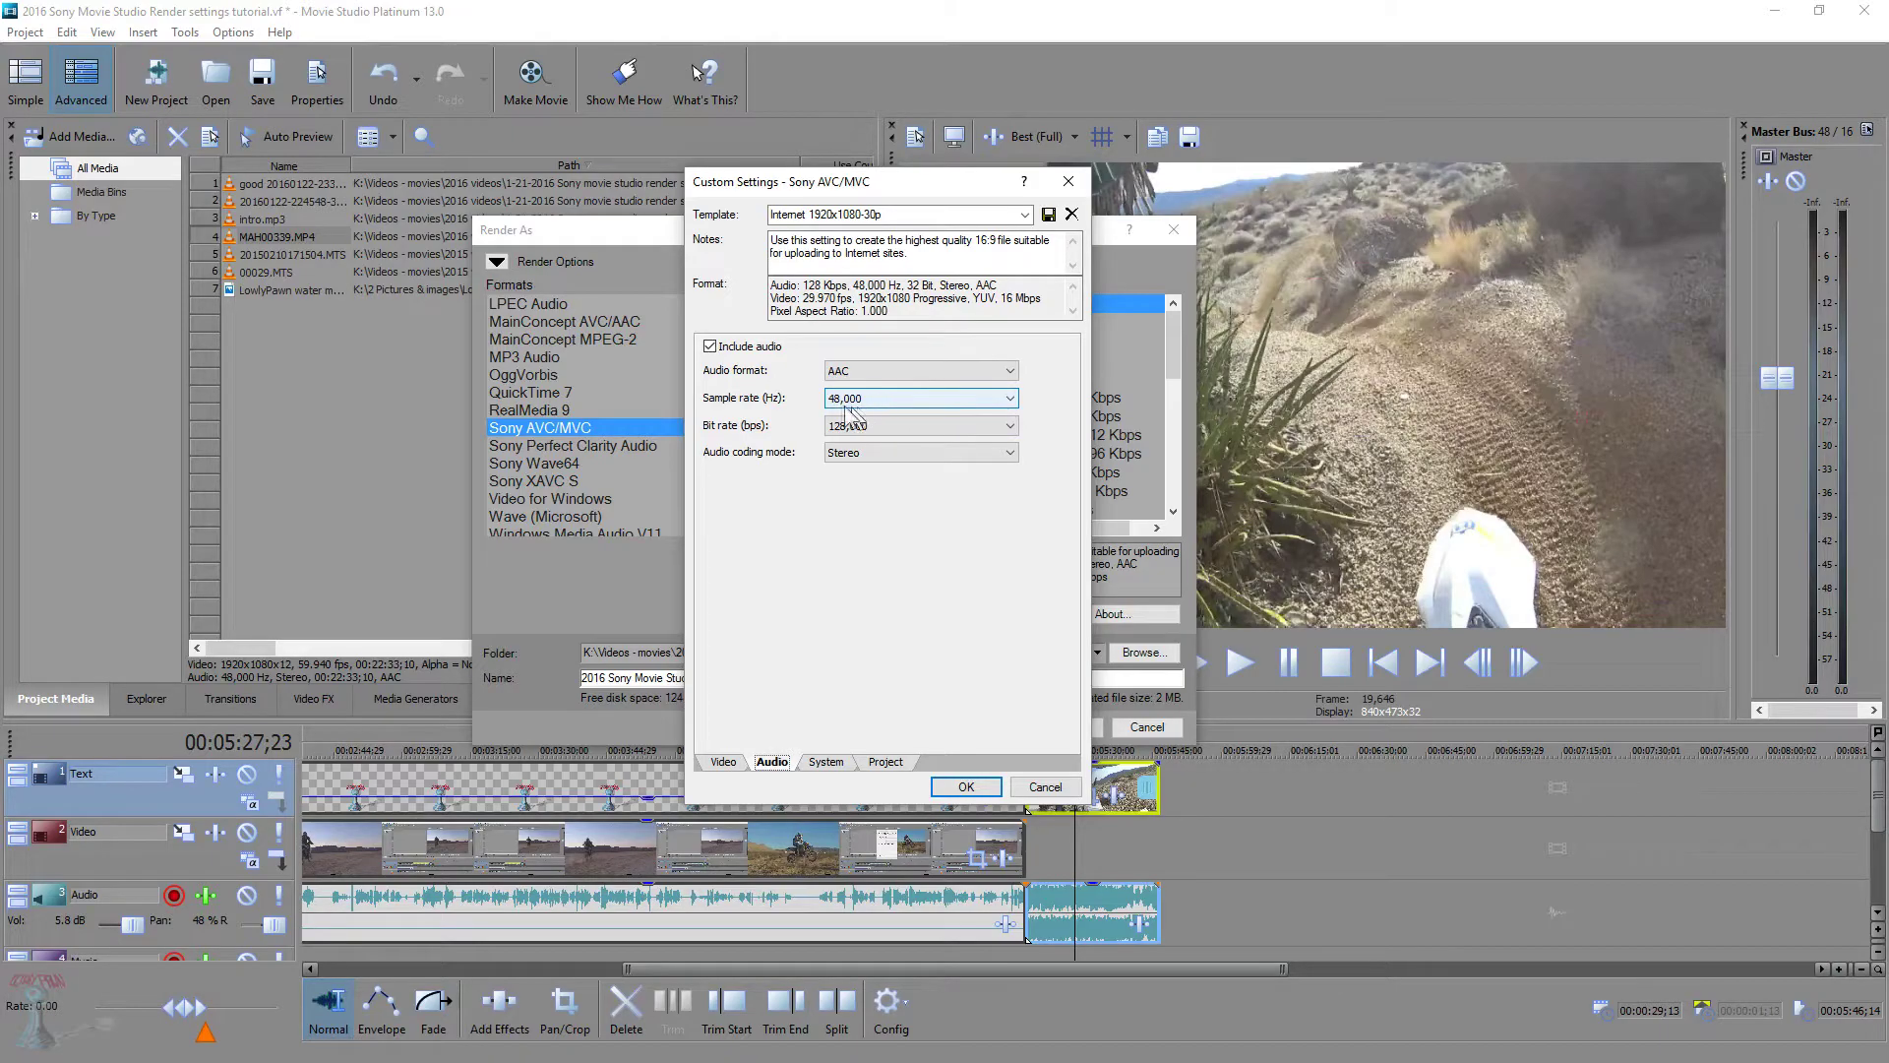
Confirm the Audio tab sample rate stays at 48,000 Hz
left_click(998, 401)
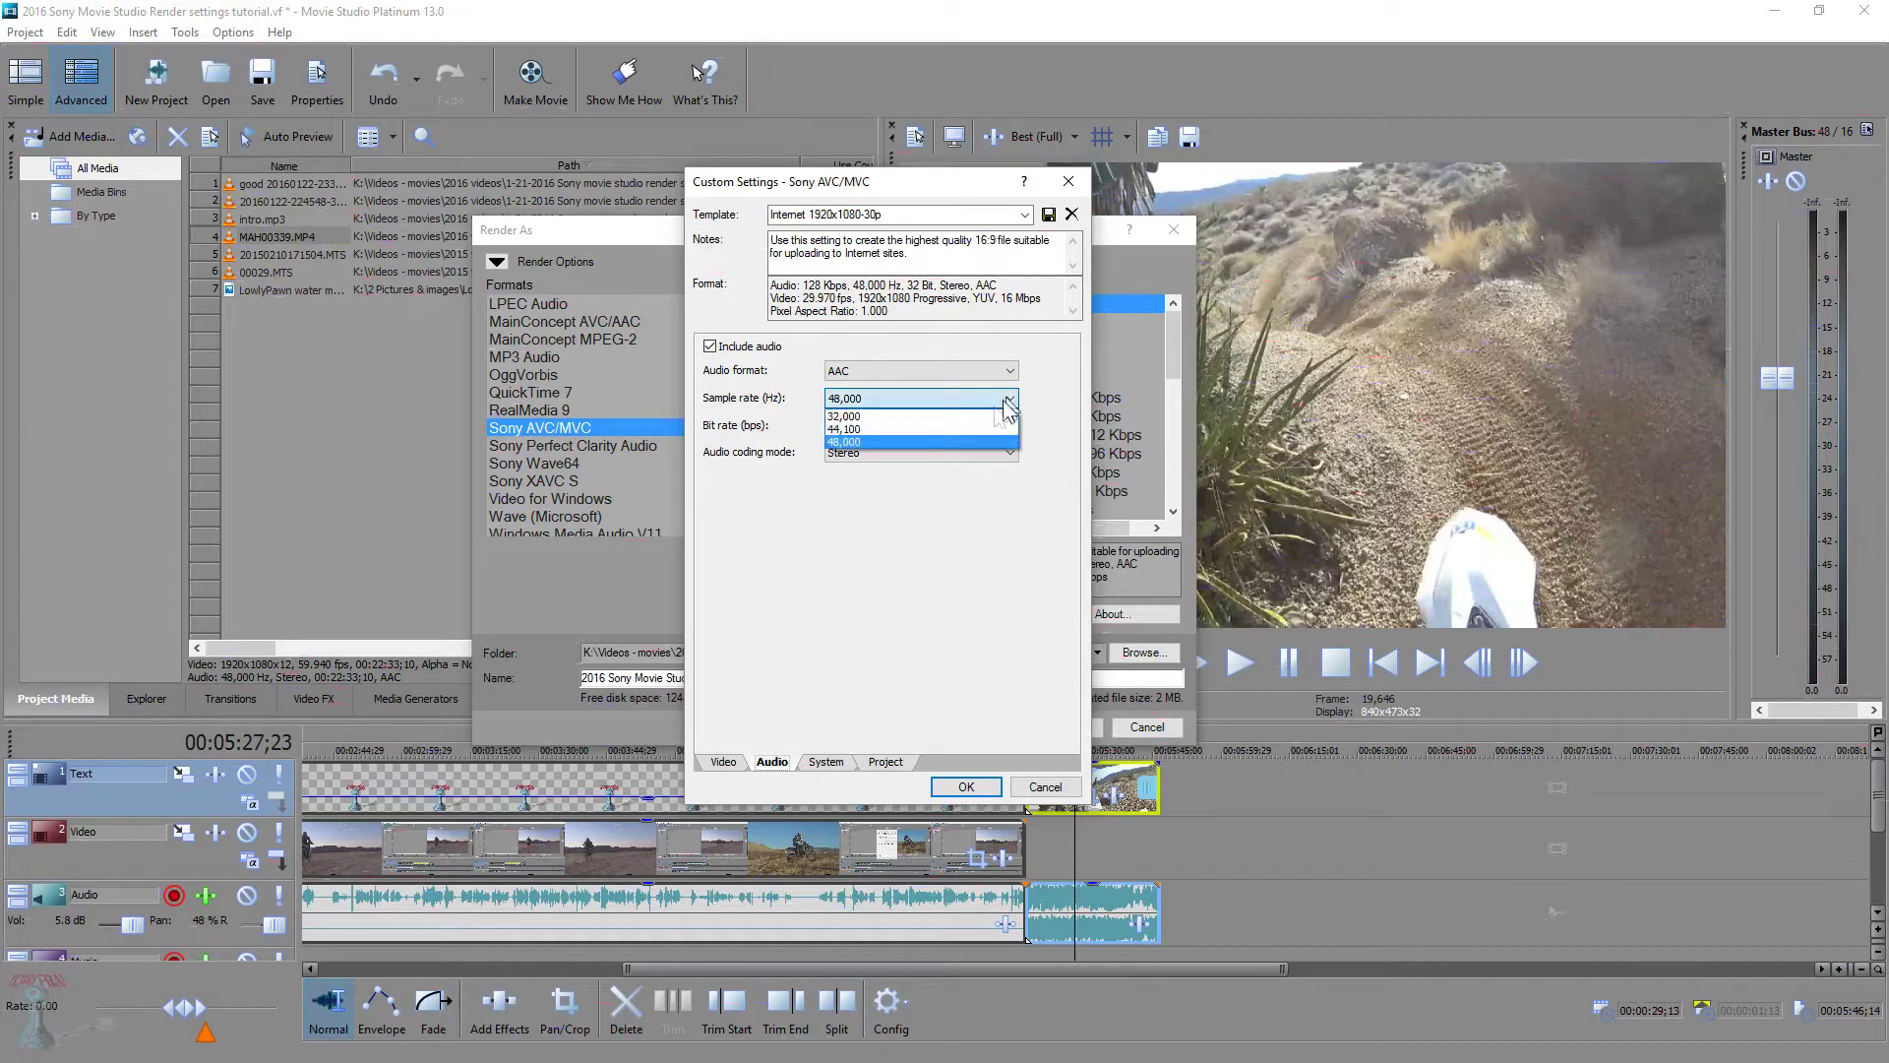
left_click(1007, 398)
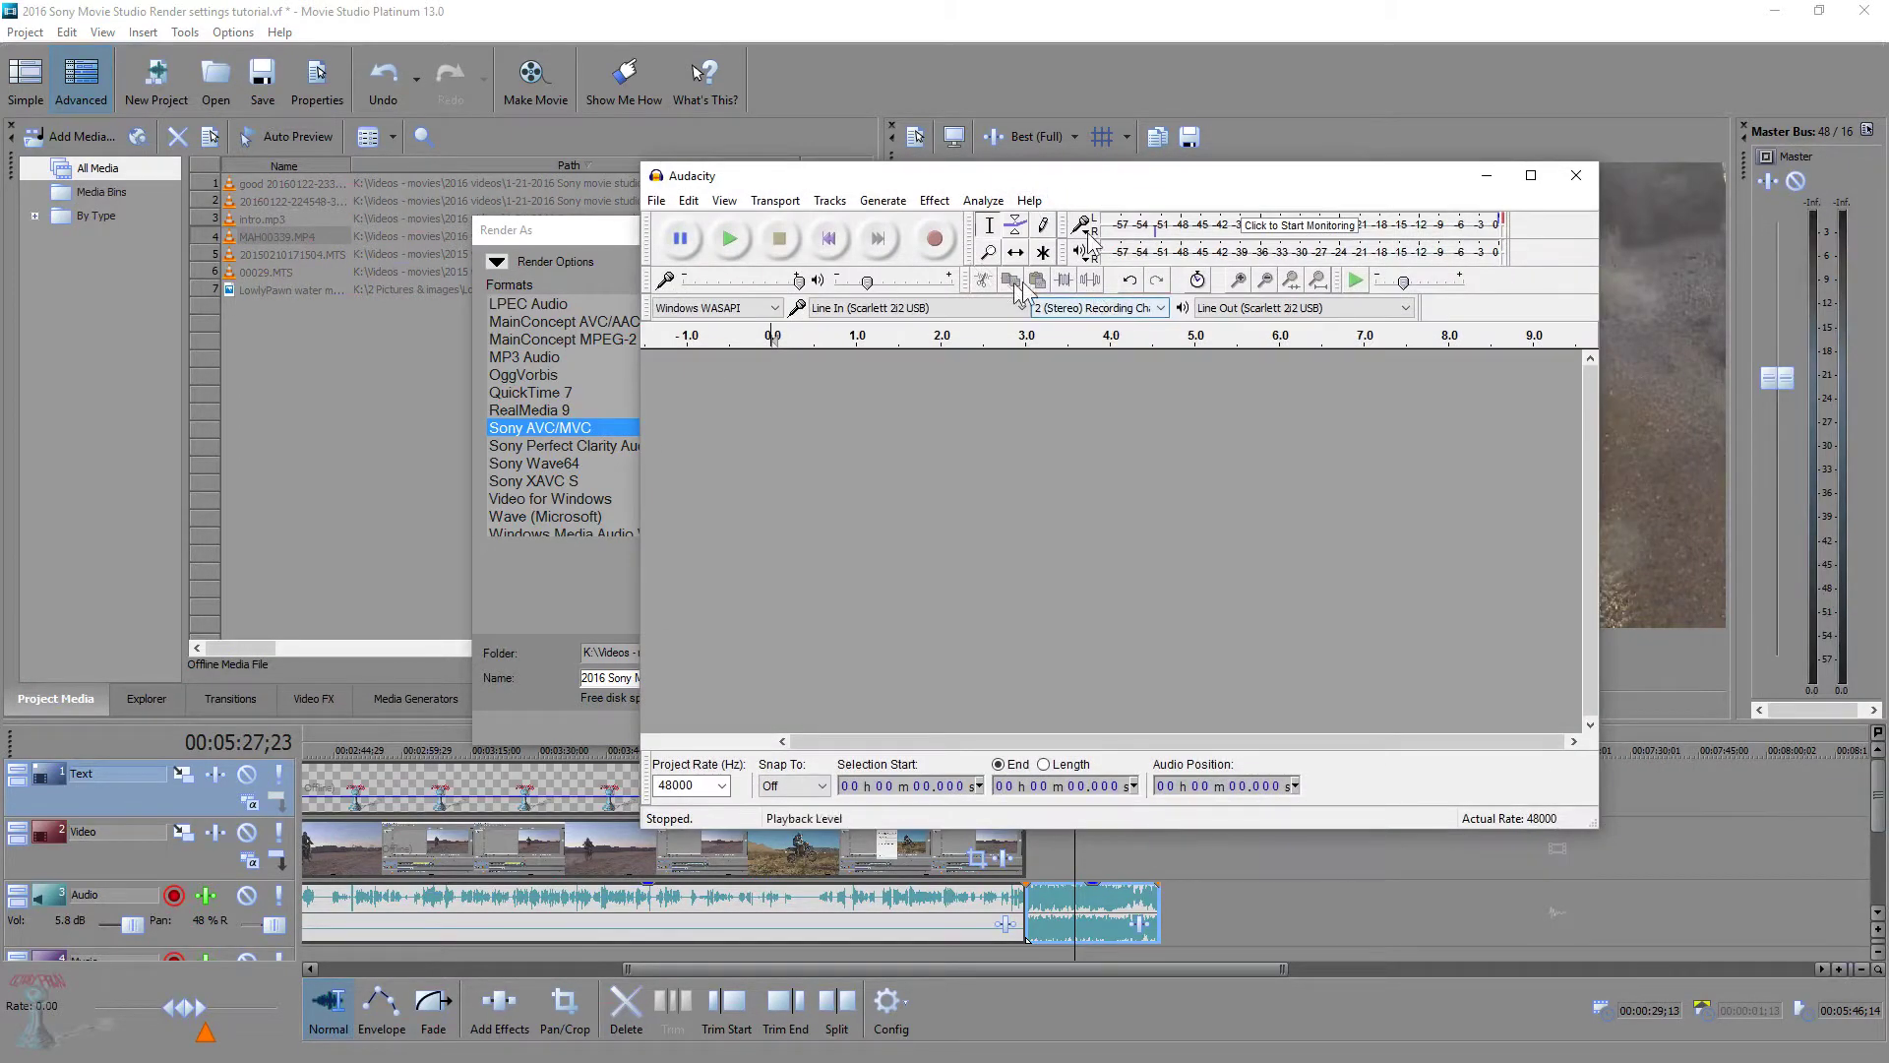
Move Audacity aside, verify its 48000 Hz project rate, and return to the render settings
left_click_drag(1011, 184, 819, 210)
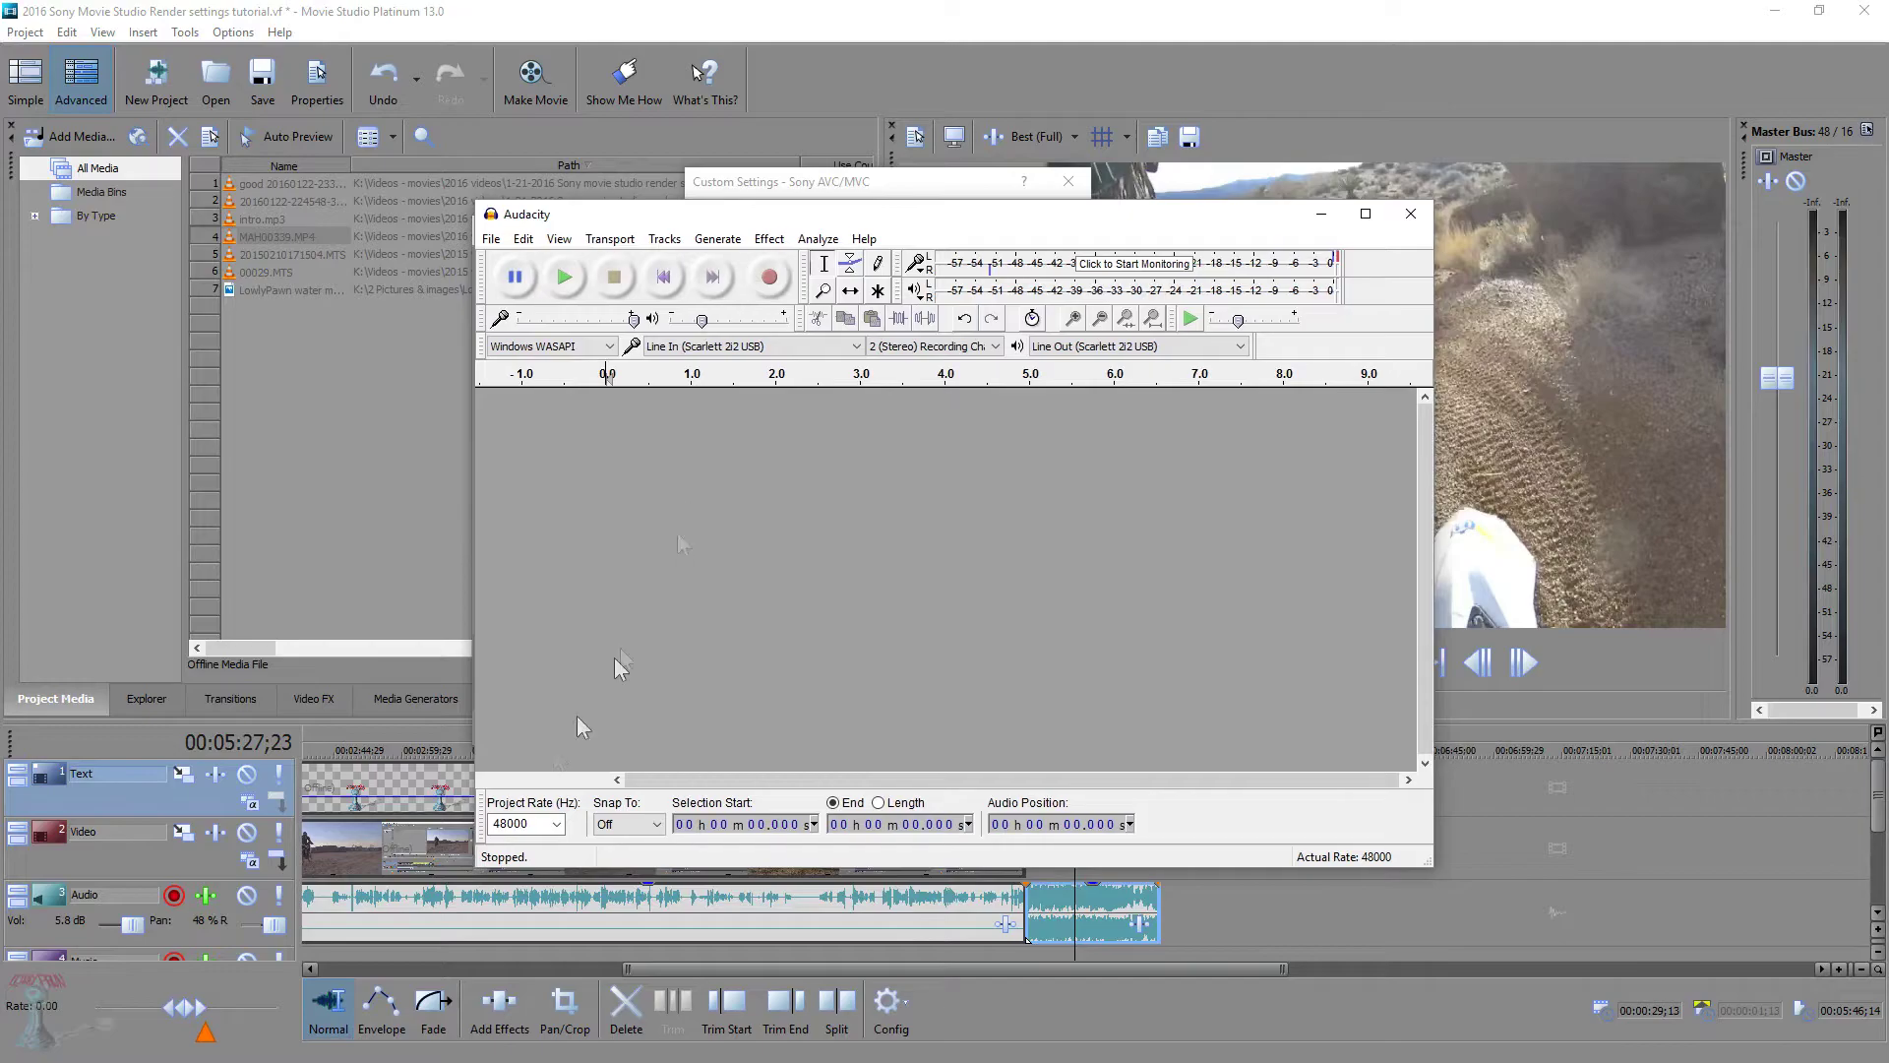
left_click(556, 823)
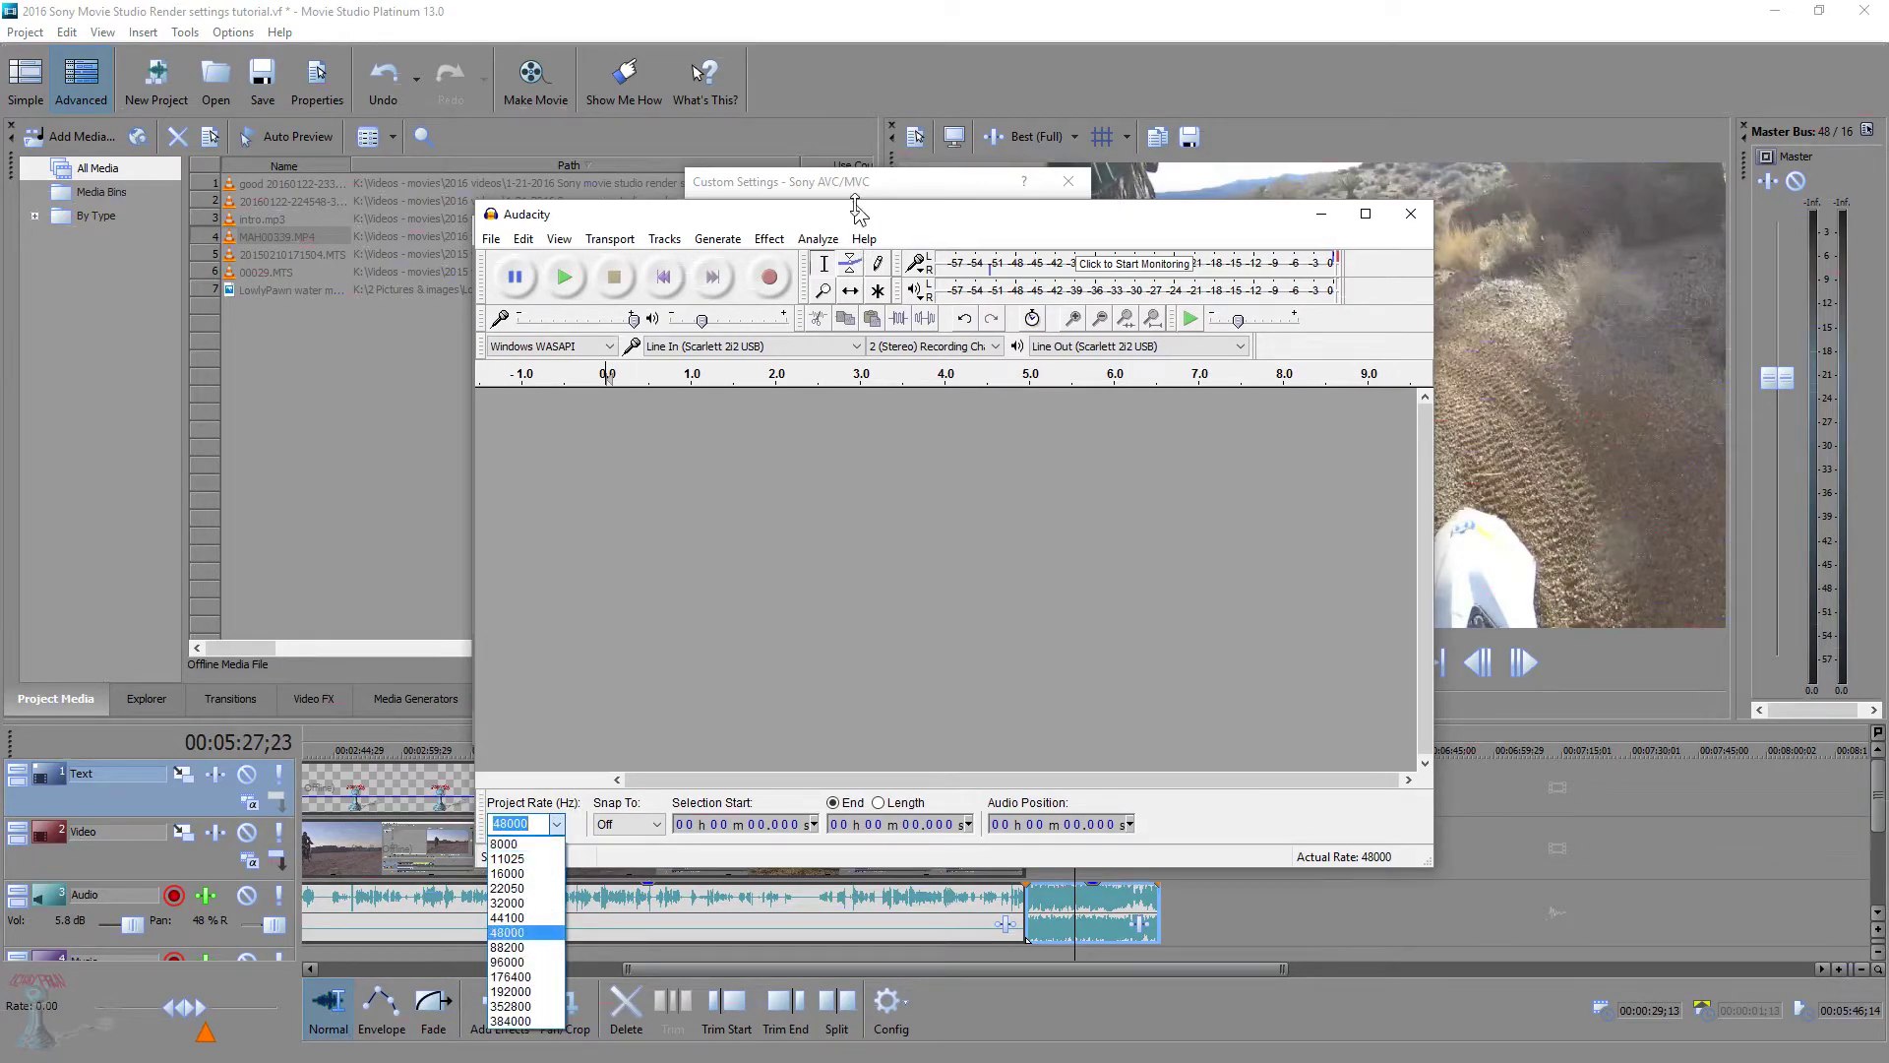
left_click(827, 189)
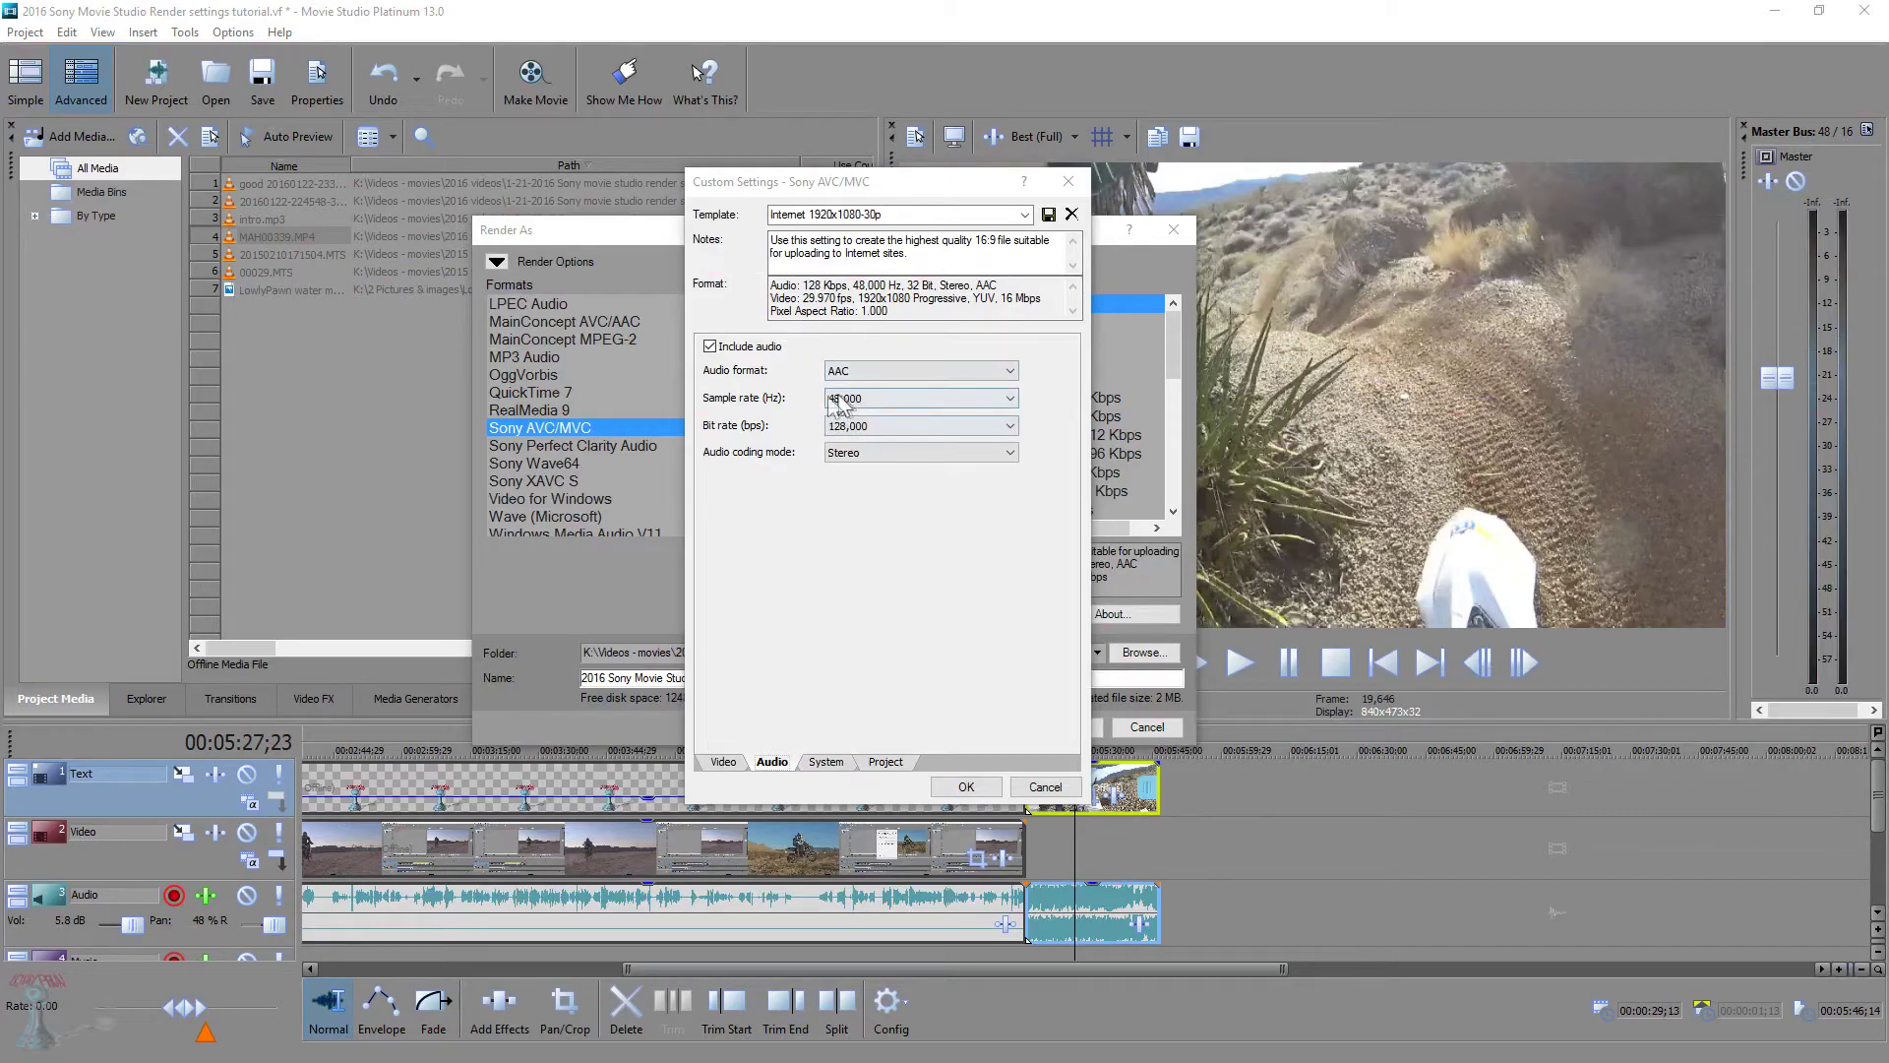
Set the template's AAC audio bit rate to 320,000 bps instead of 128,000
left_click(1003, 429)
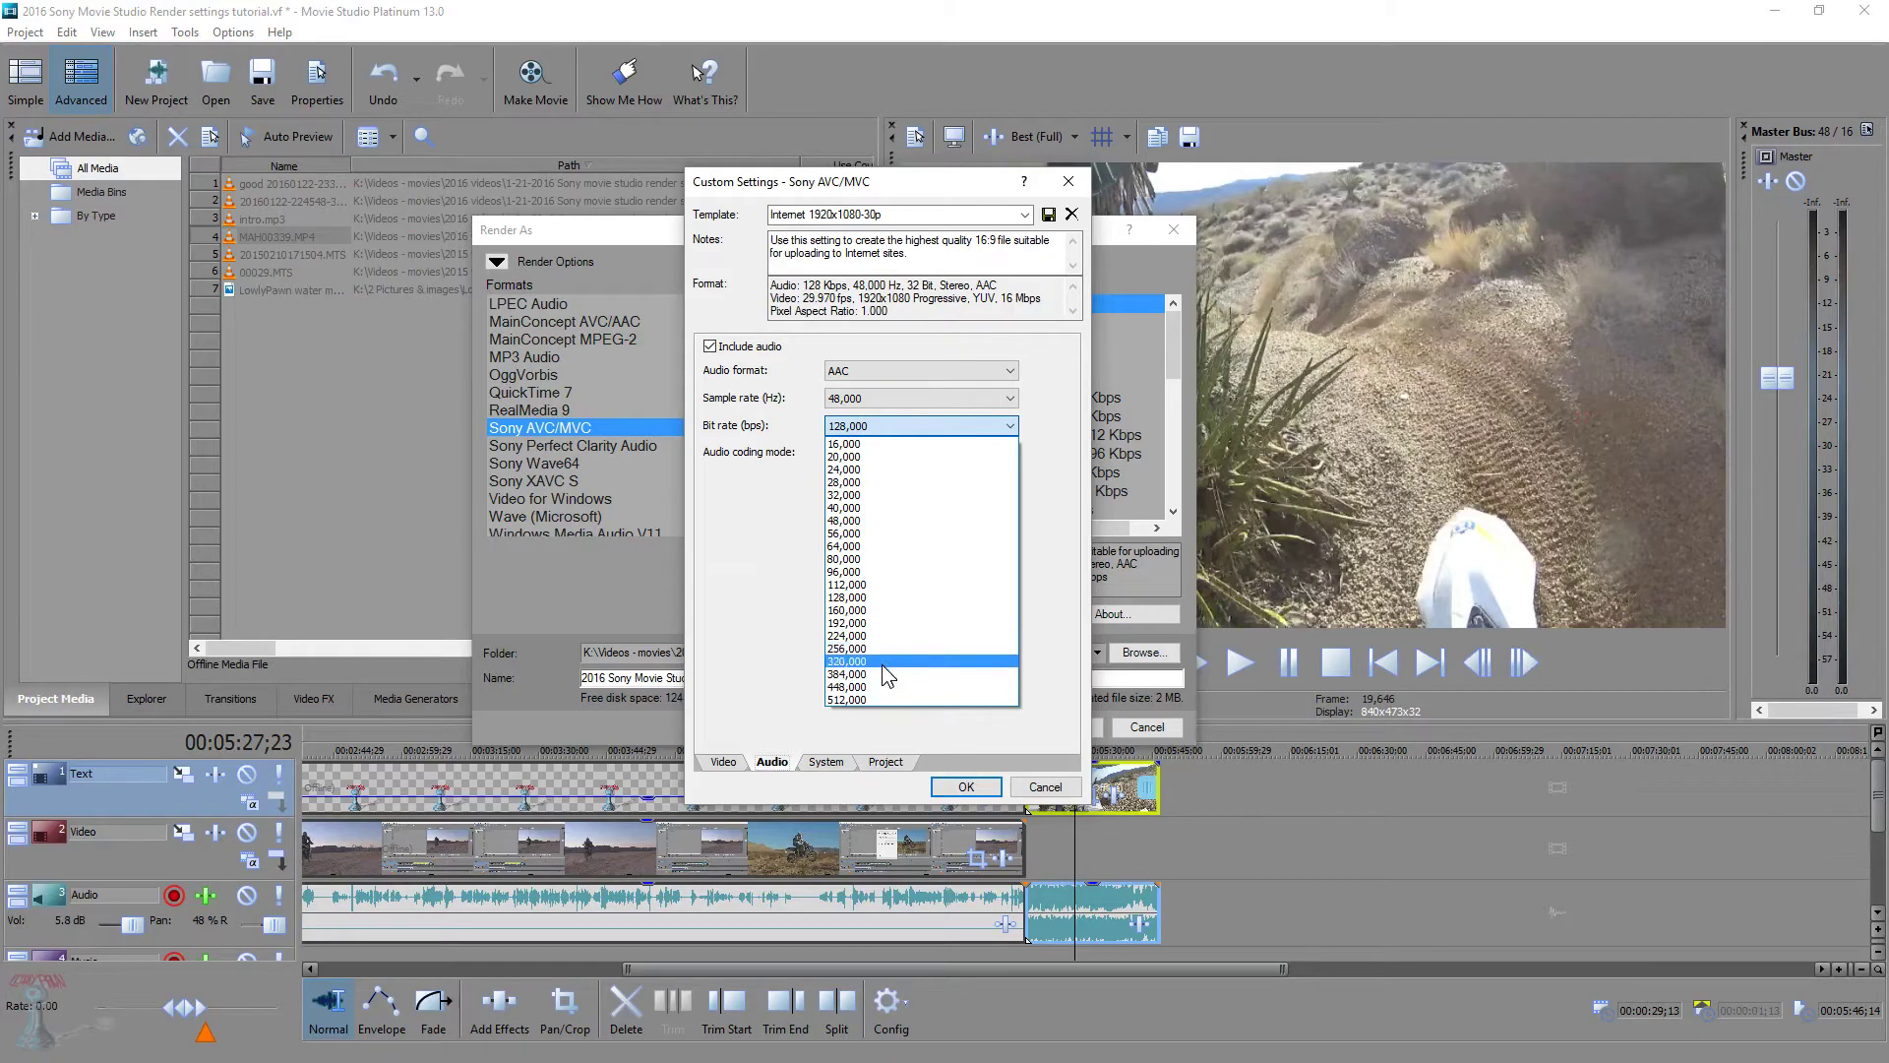
left_click(882, 662)
left_click(1014, 433)
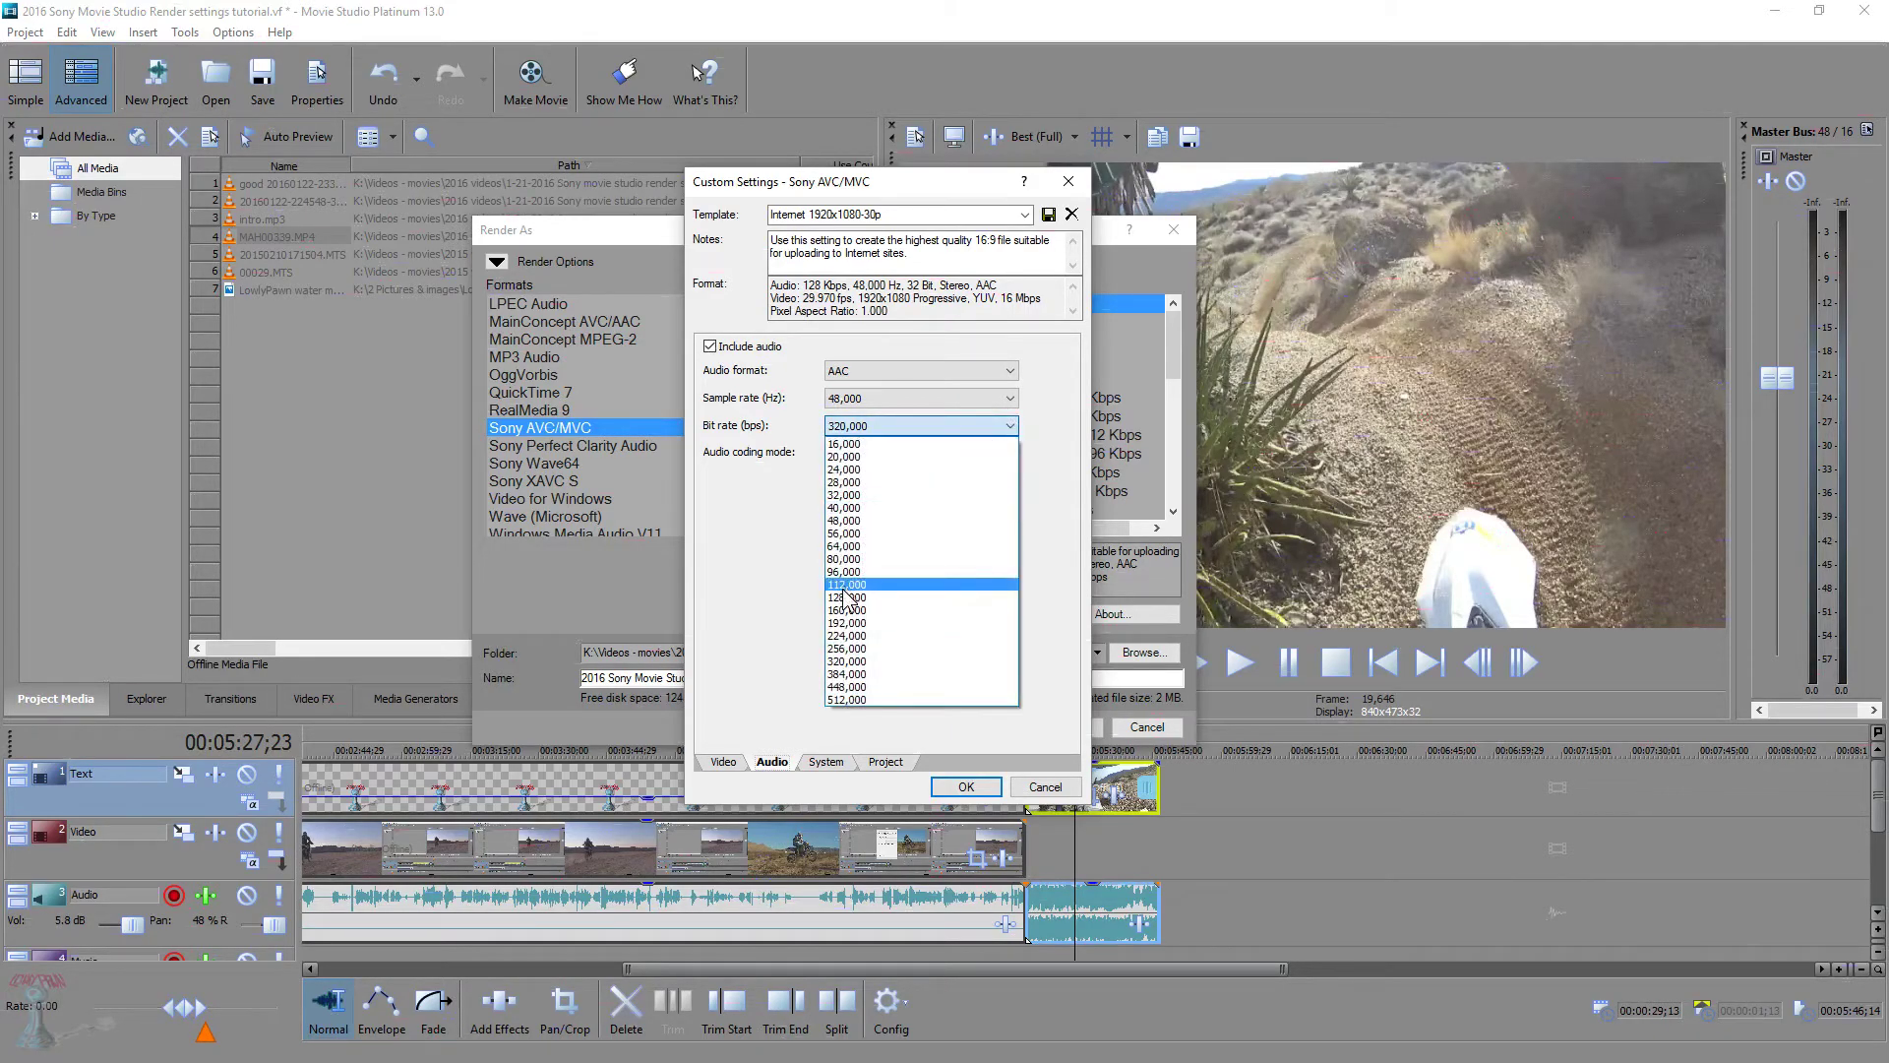
left_click(935, 622)
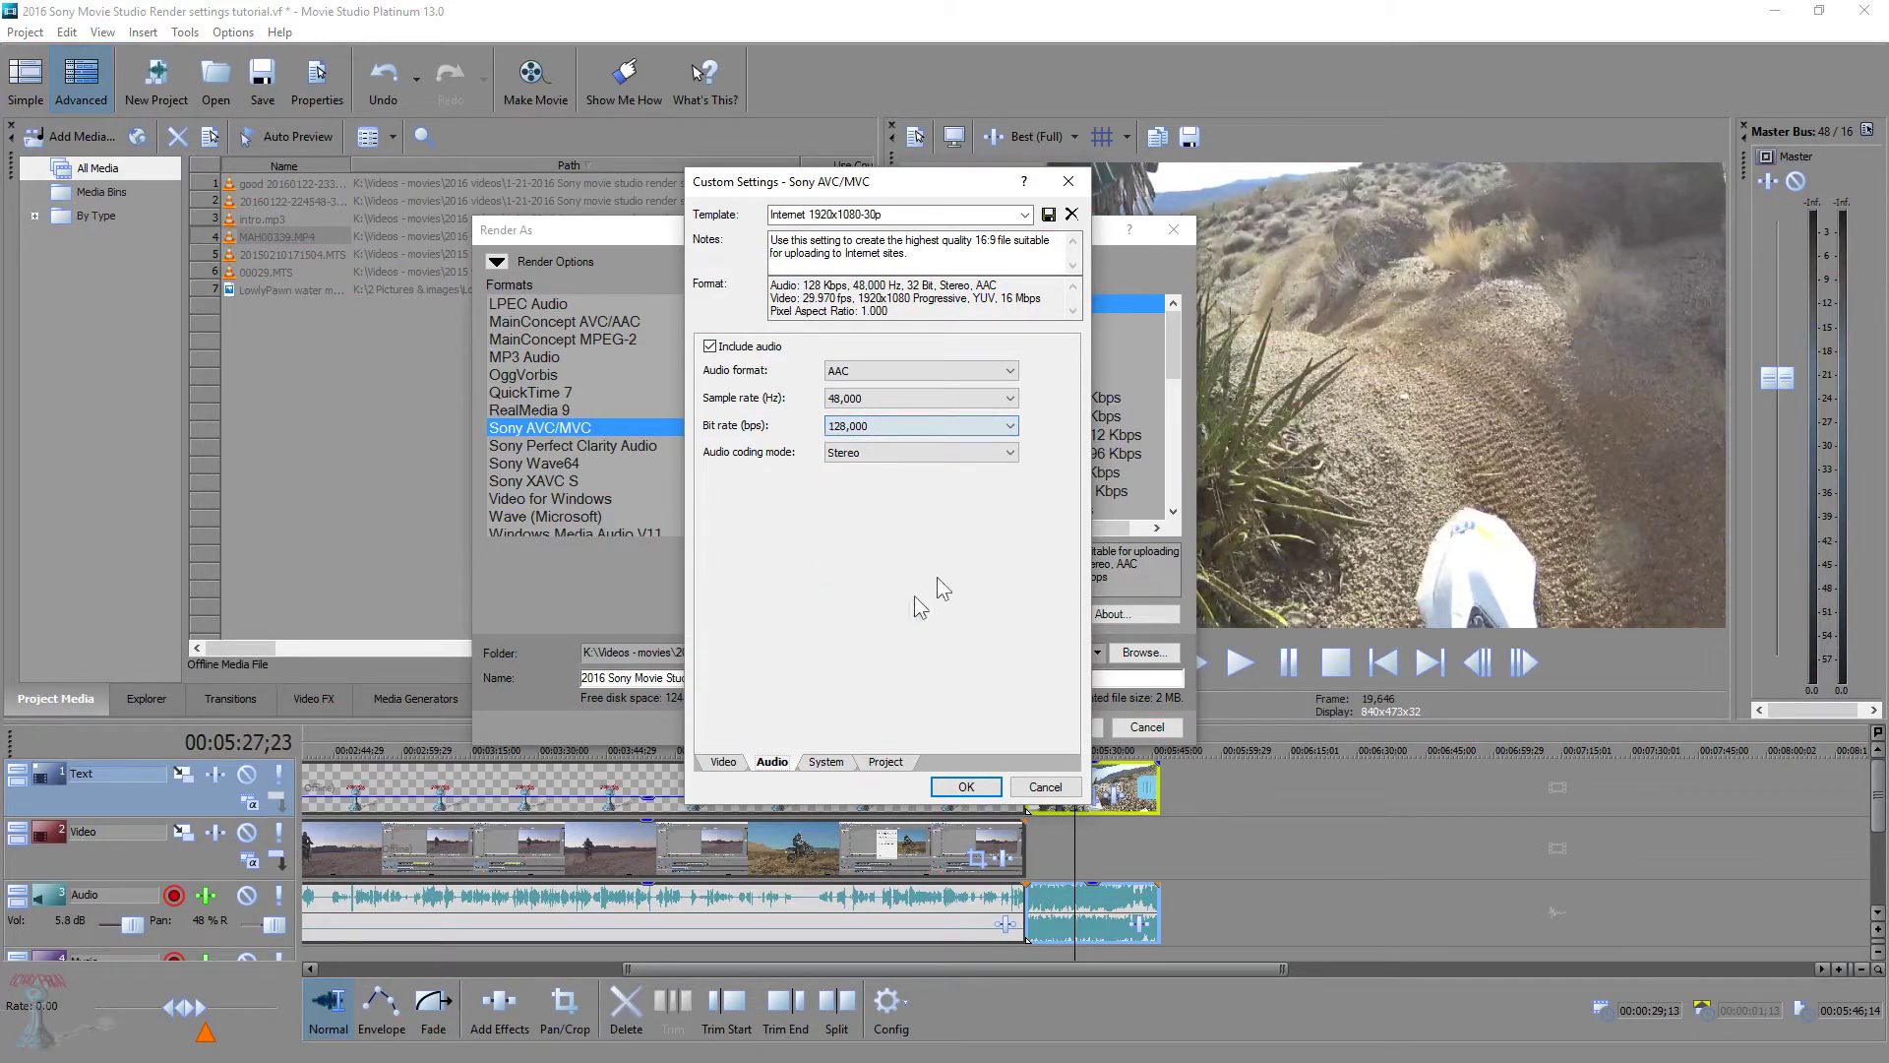
left_click(1010, 425)
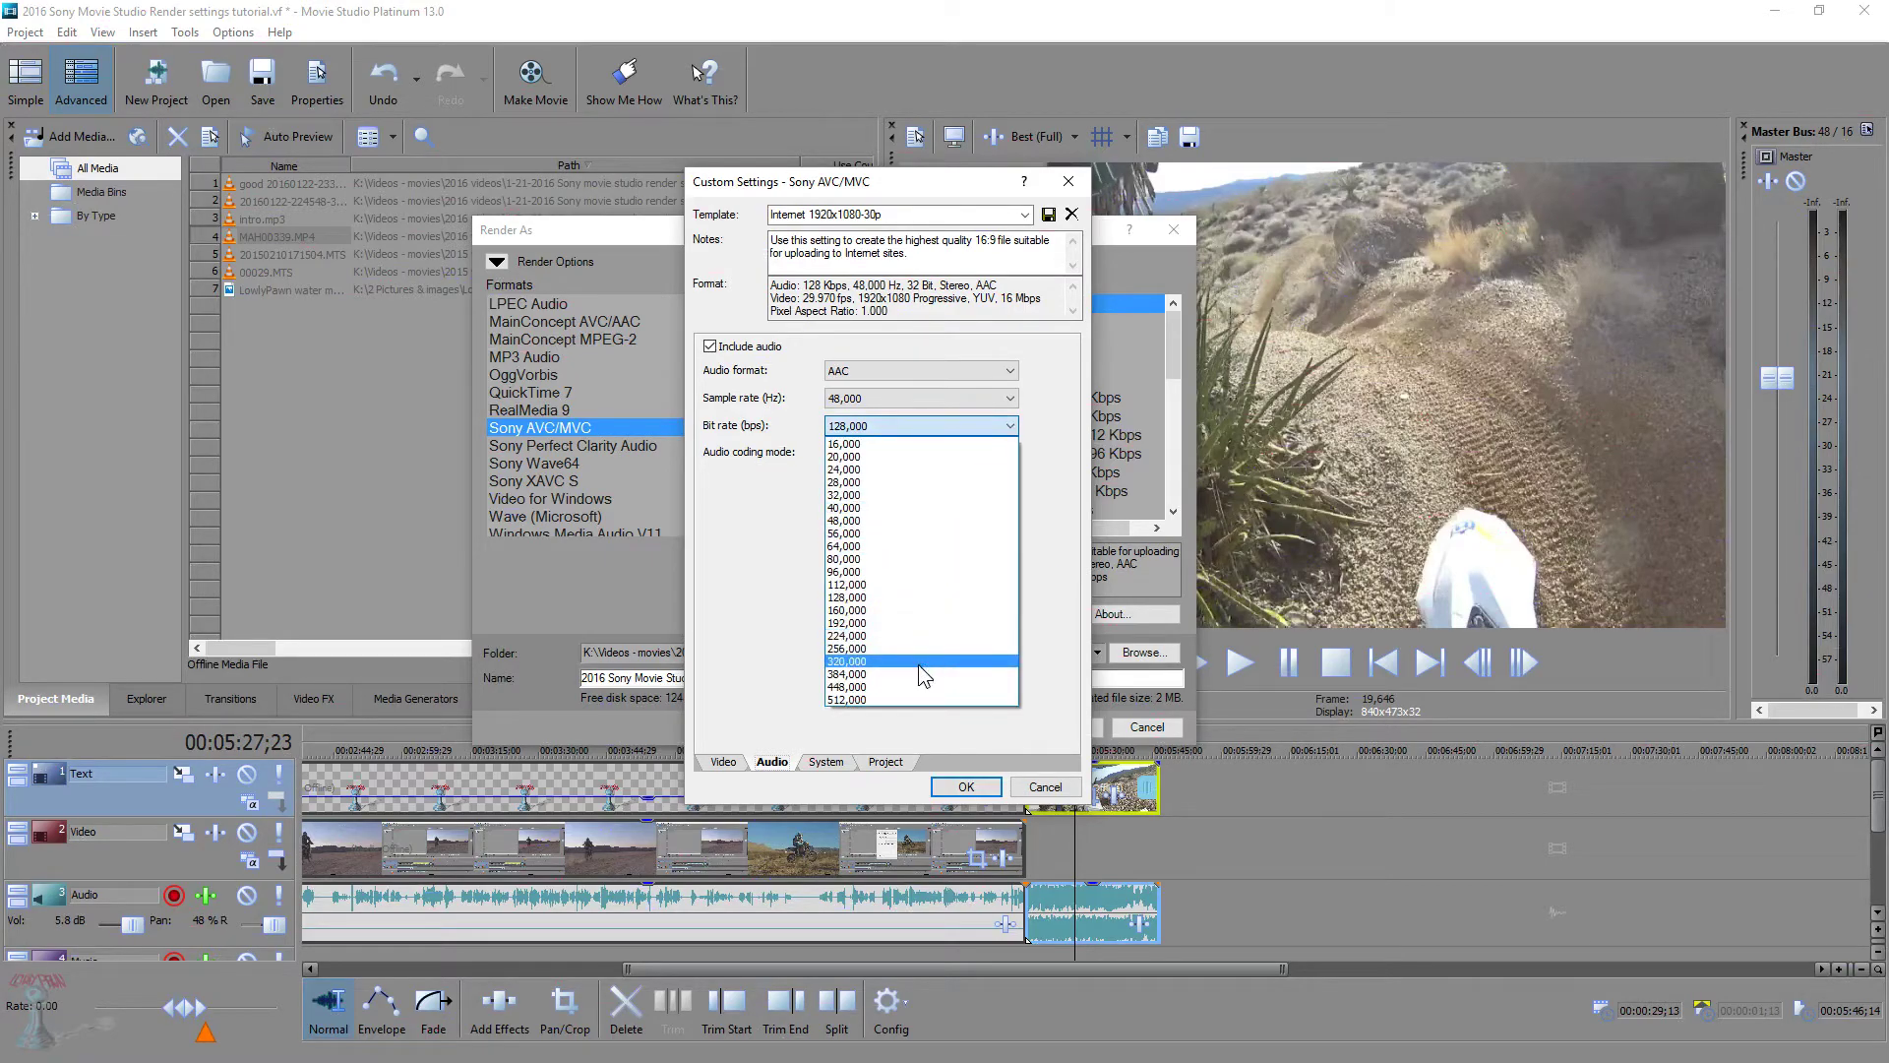
left_click(907, 662)
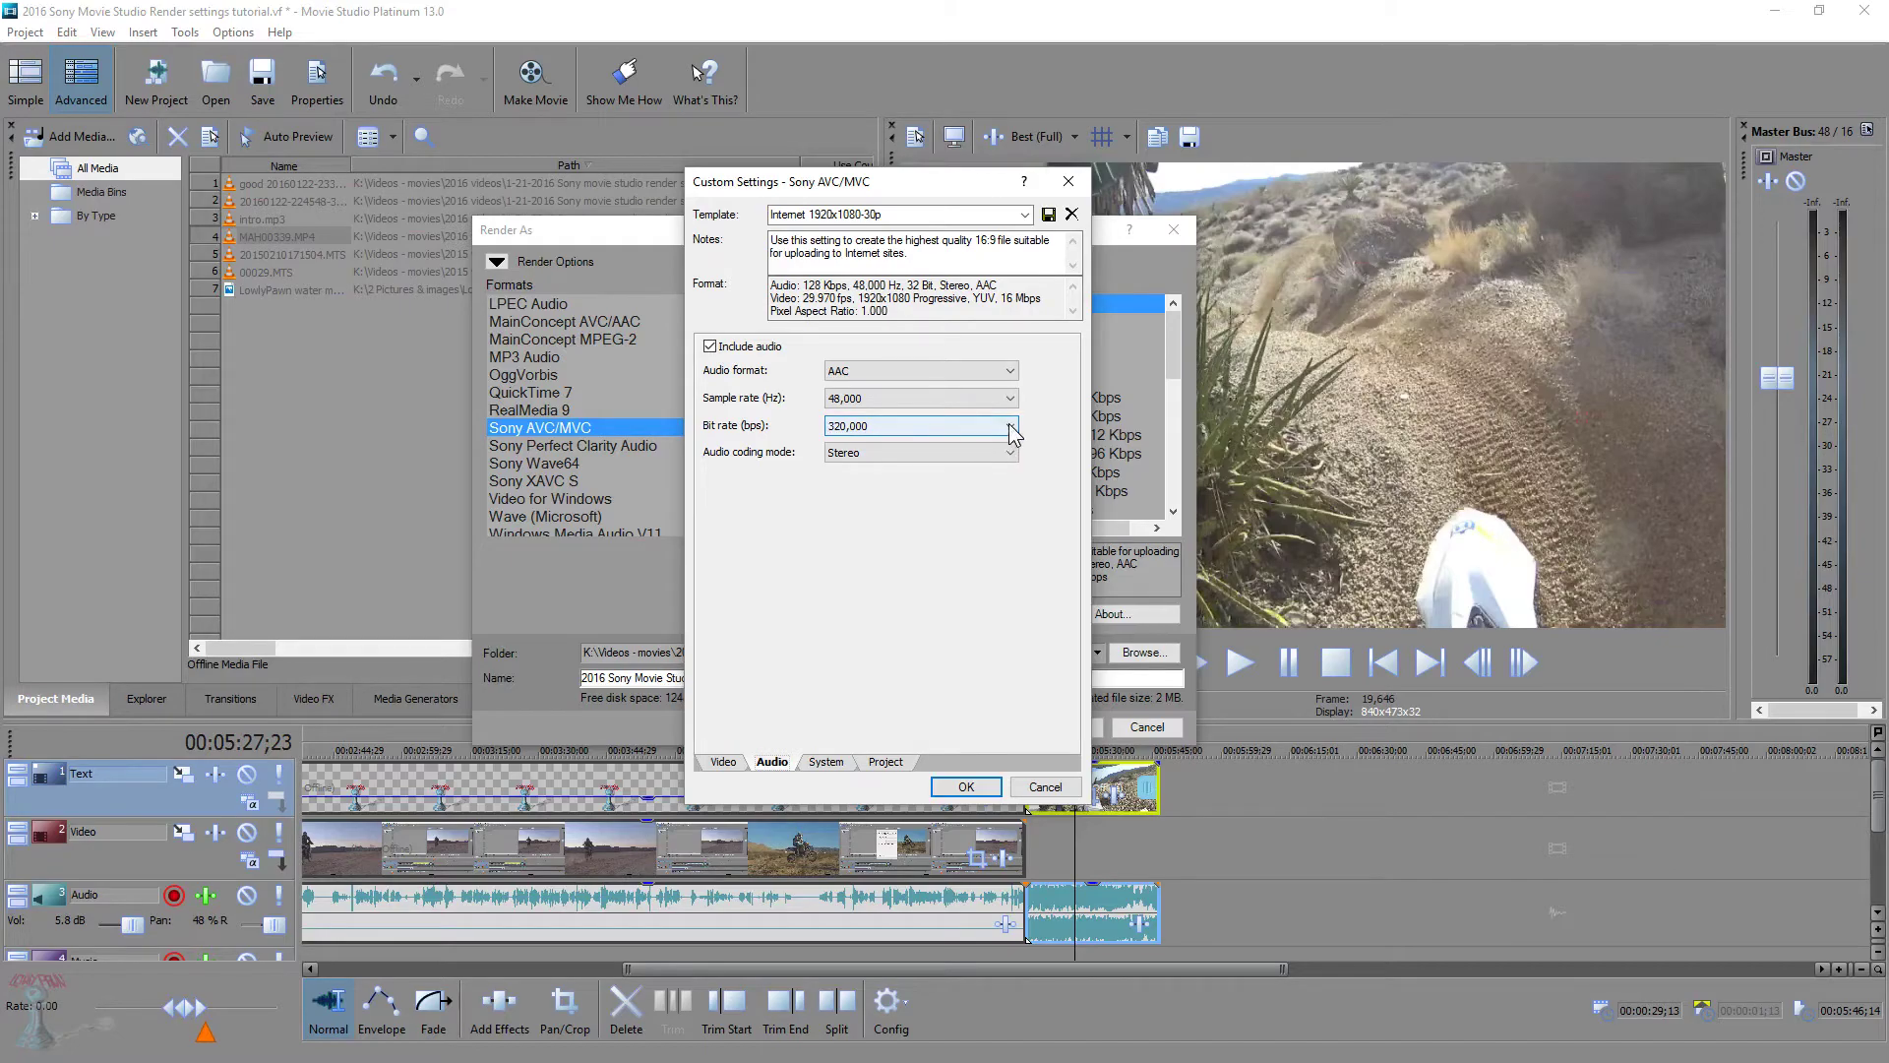
left_click_drag(959, 185, 987, 205)
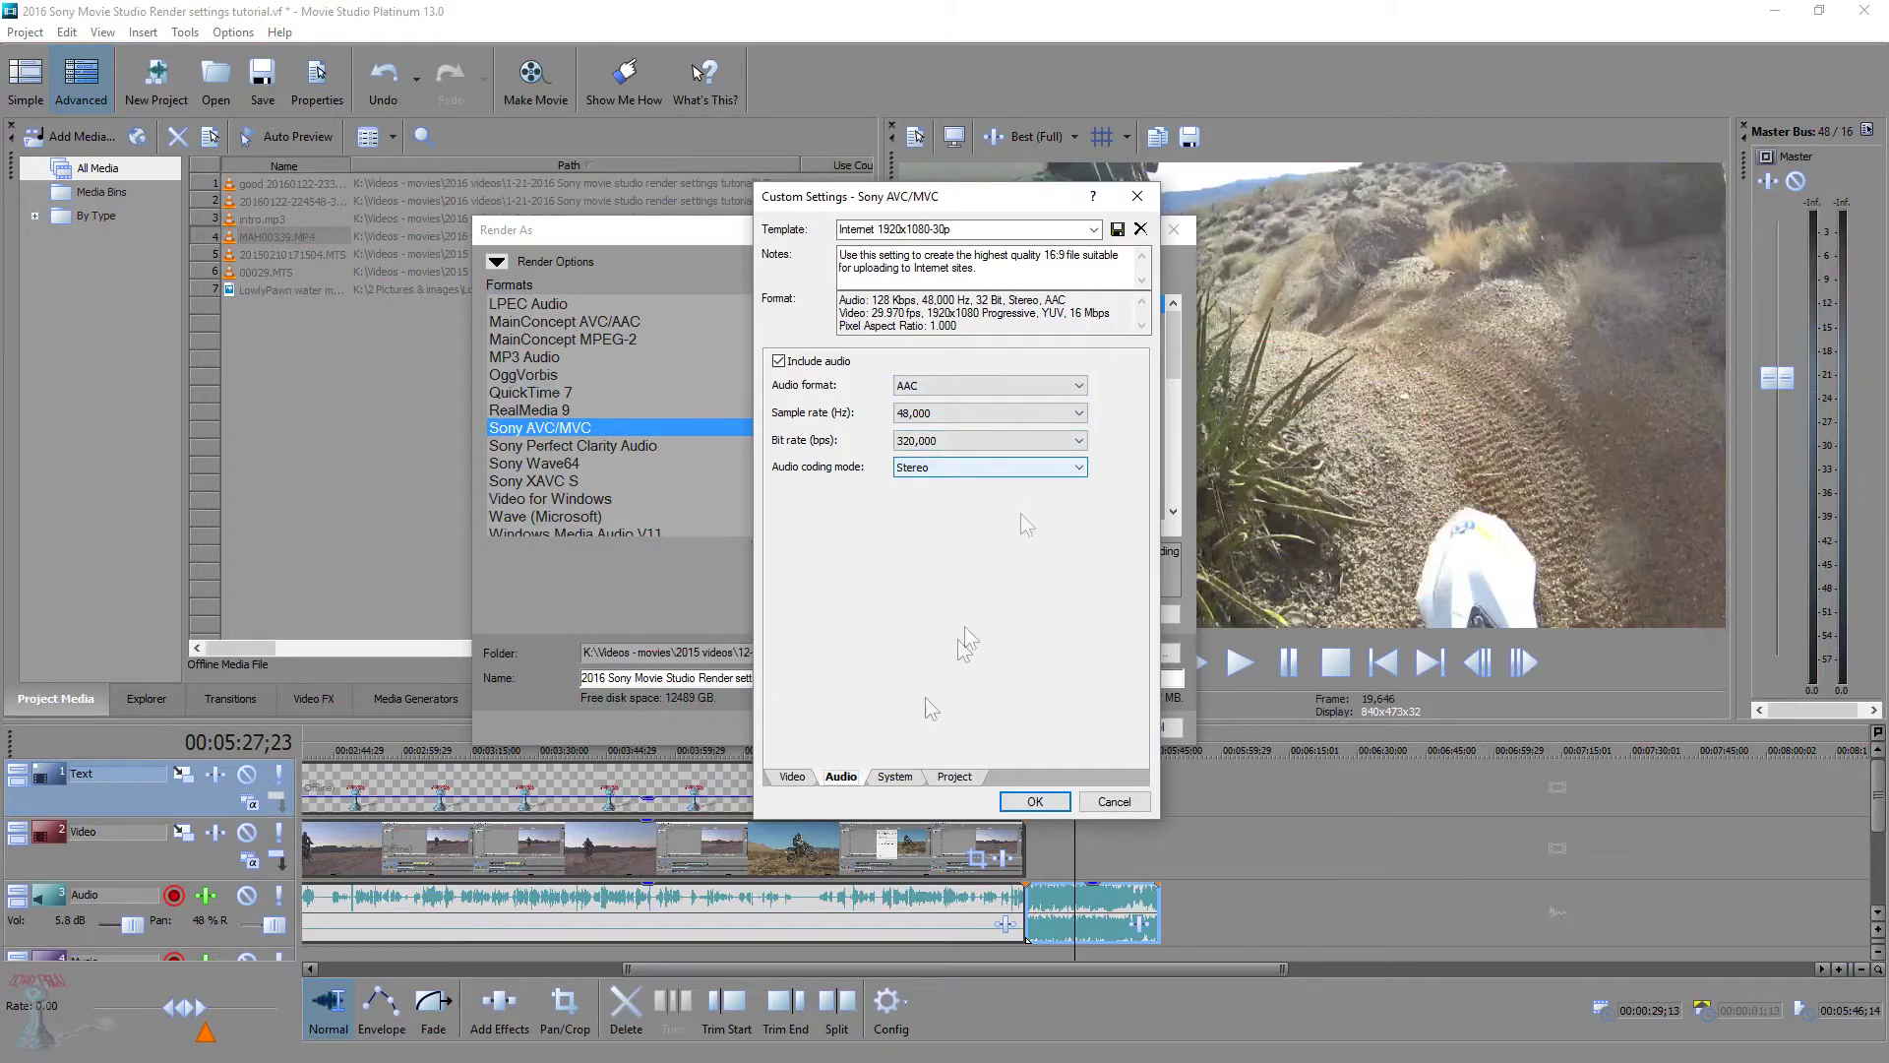
Run Check GPU on the System tab, review the Video tab, then show the Project tab options
left_click(894, 777)
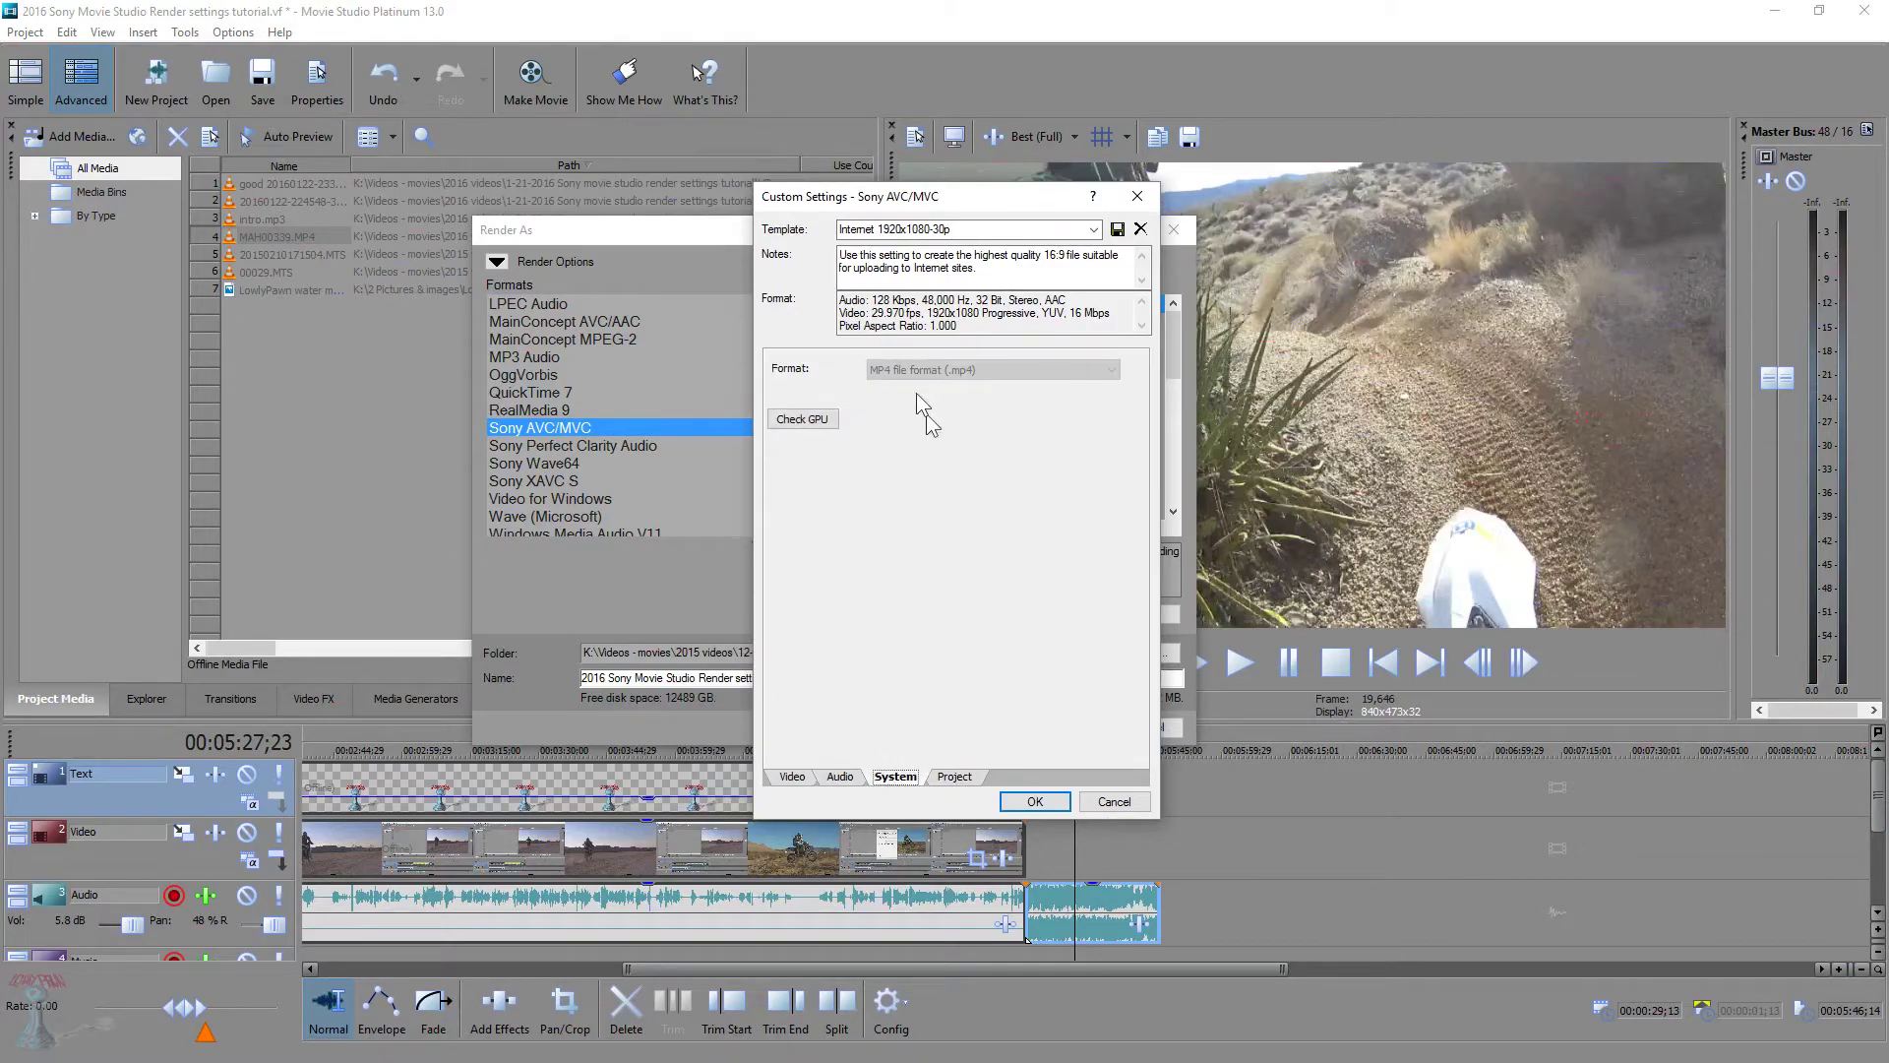
left_click(803, 421)
left_click(792, 777)
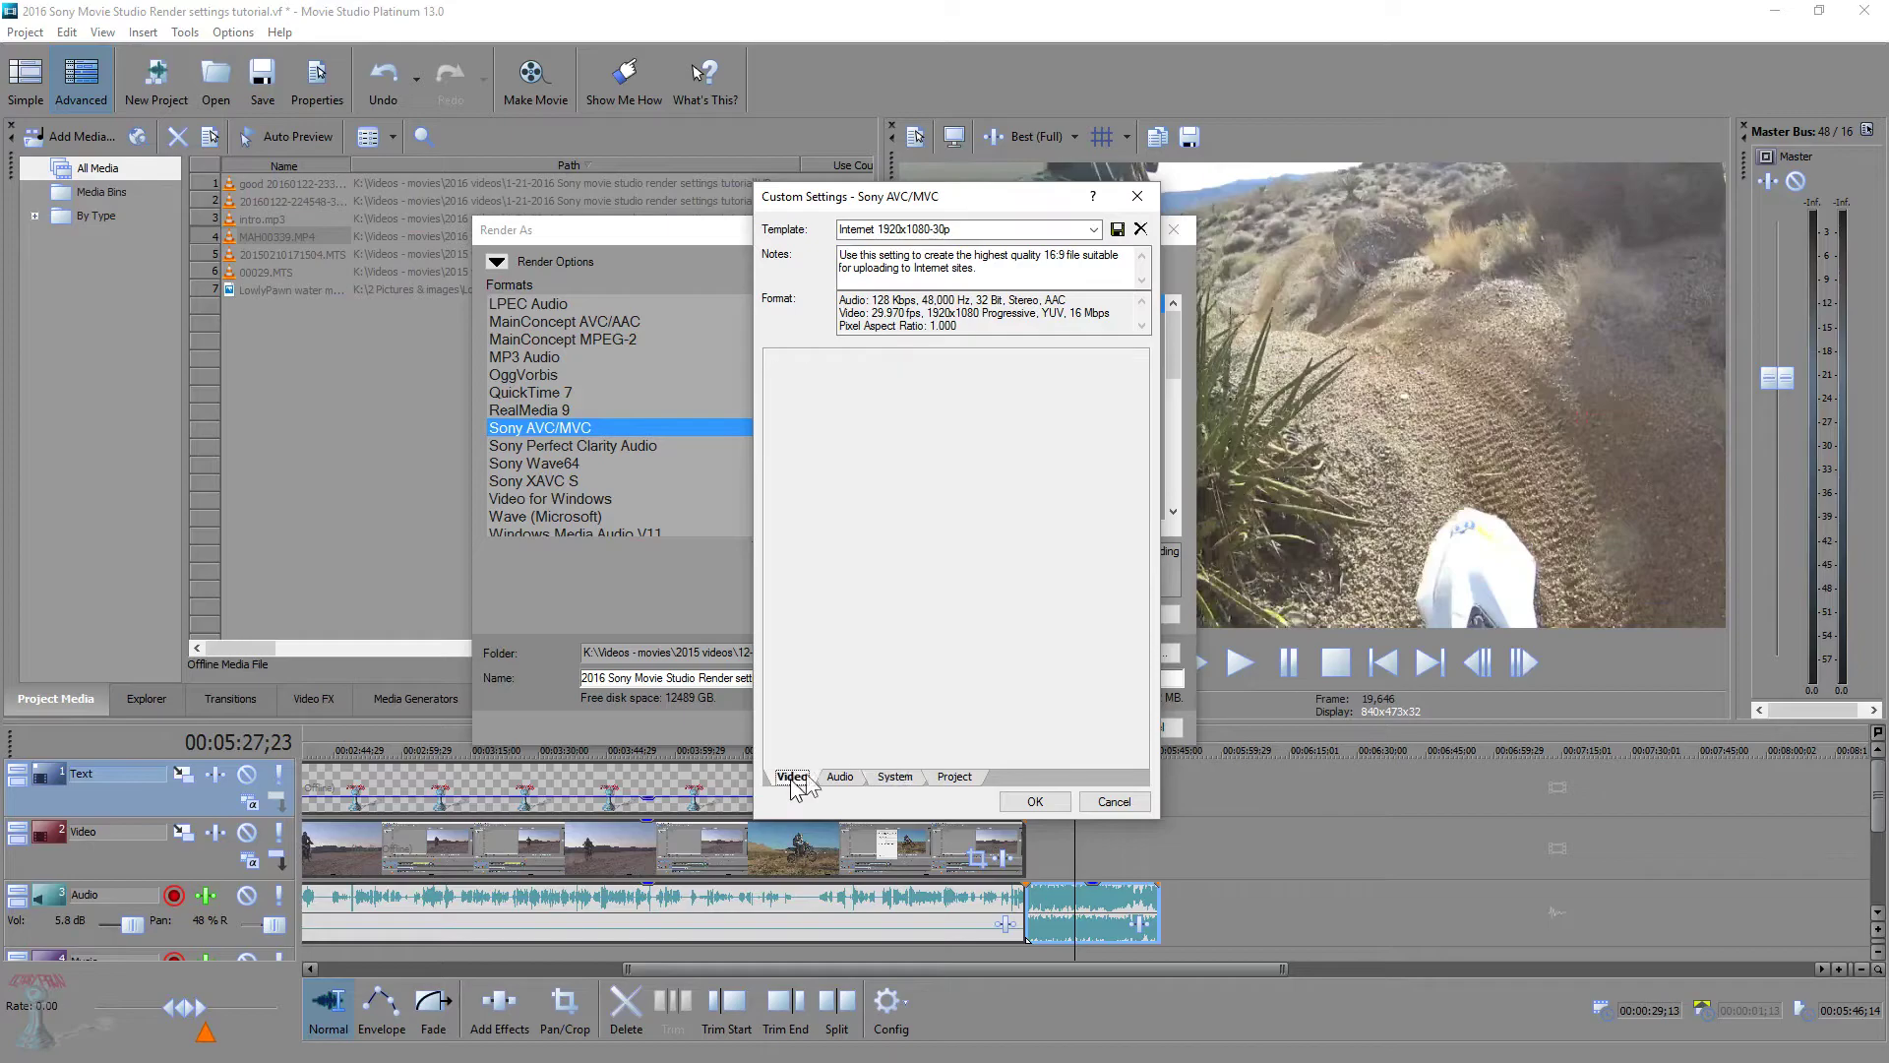
left_click(920, 777)
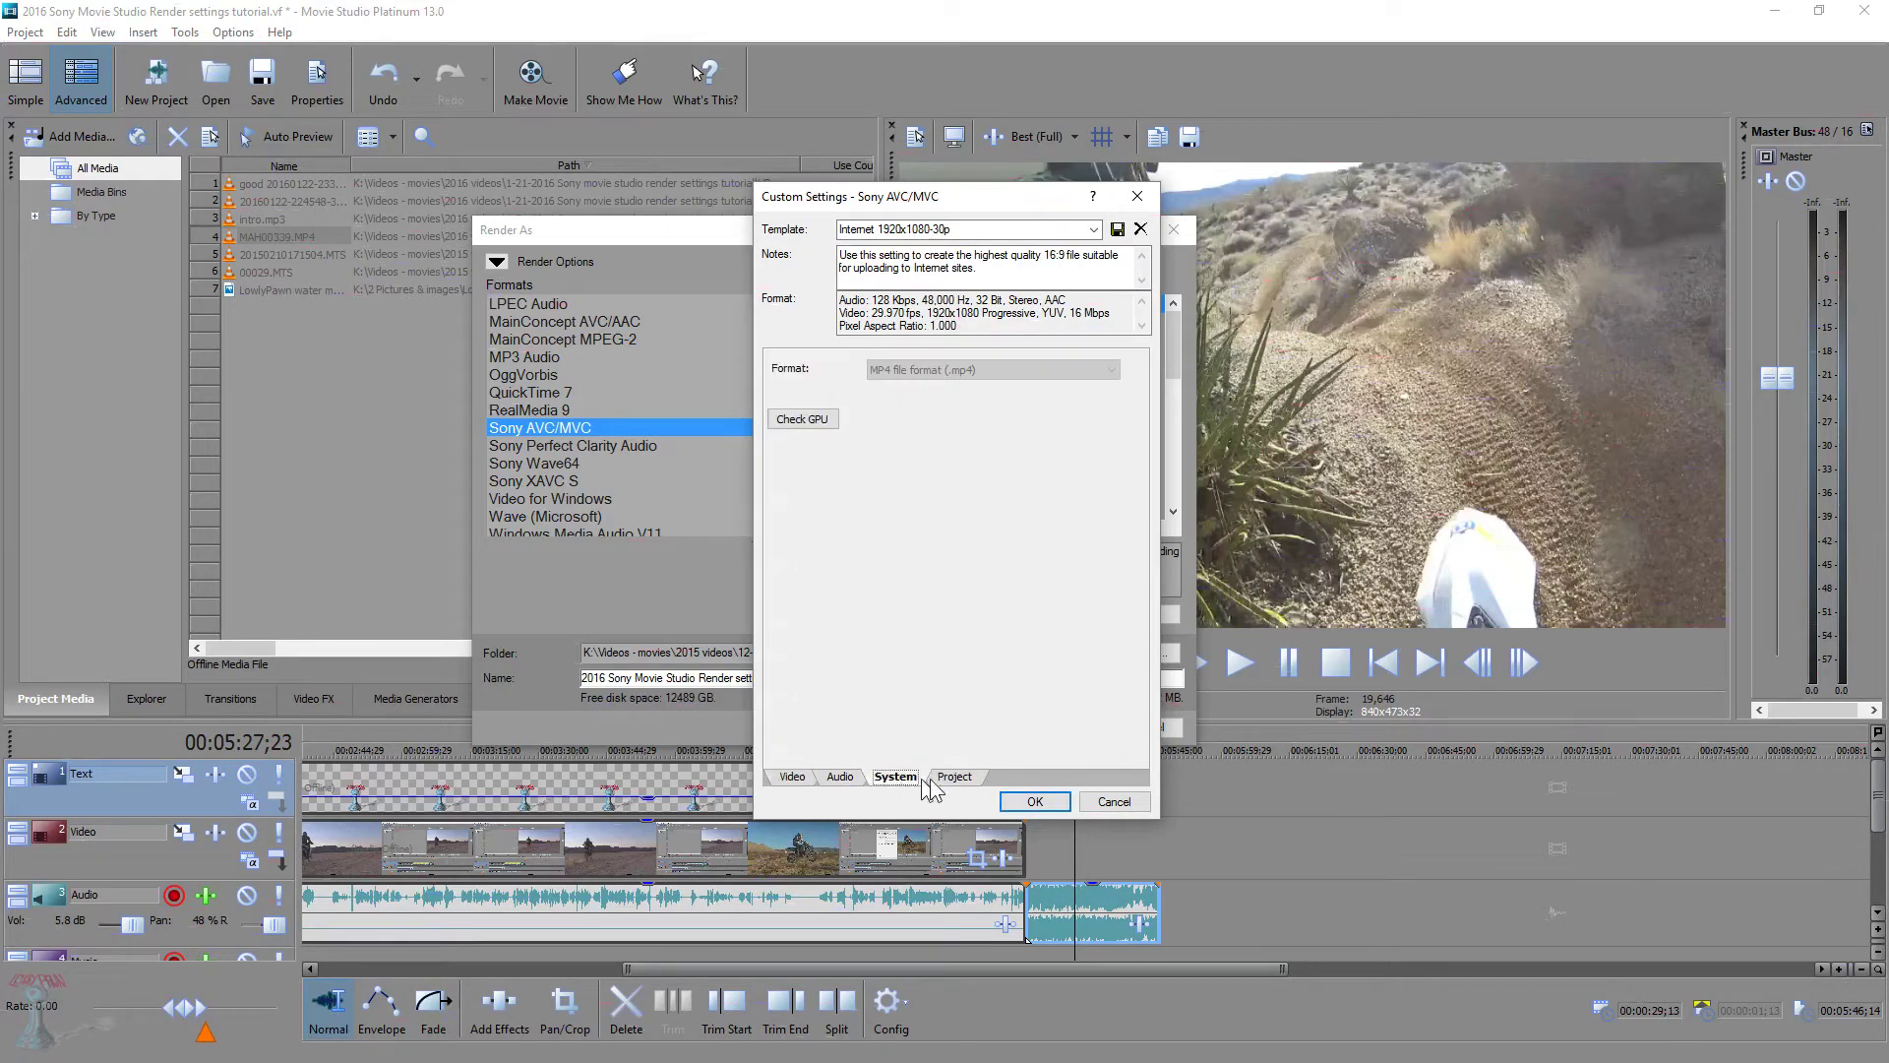
left_click(955, 778)
left_click(898, 778)
left_click(792, 776)
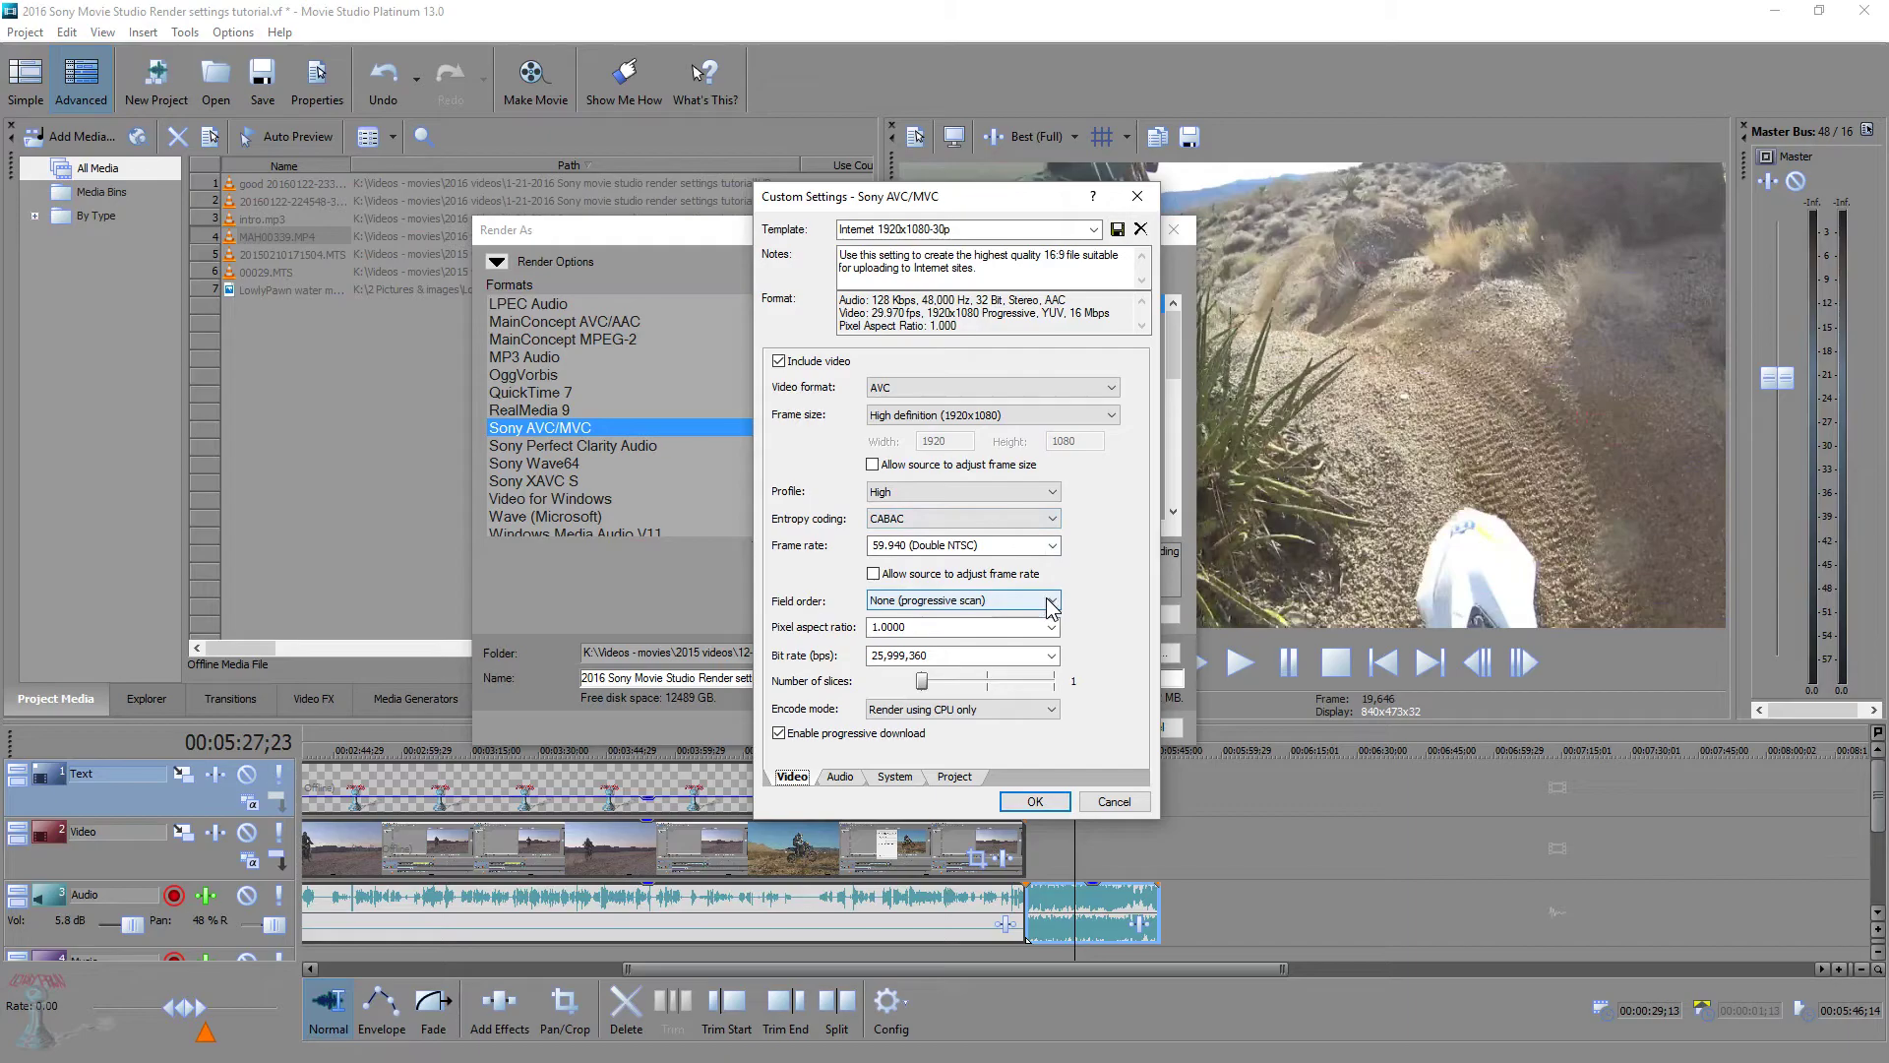
left_click(897, 777)
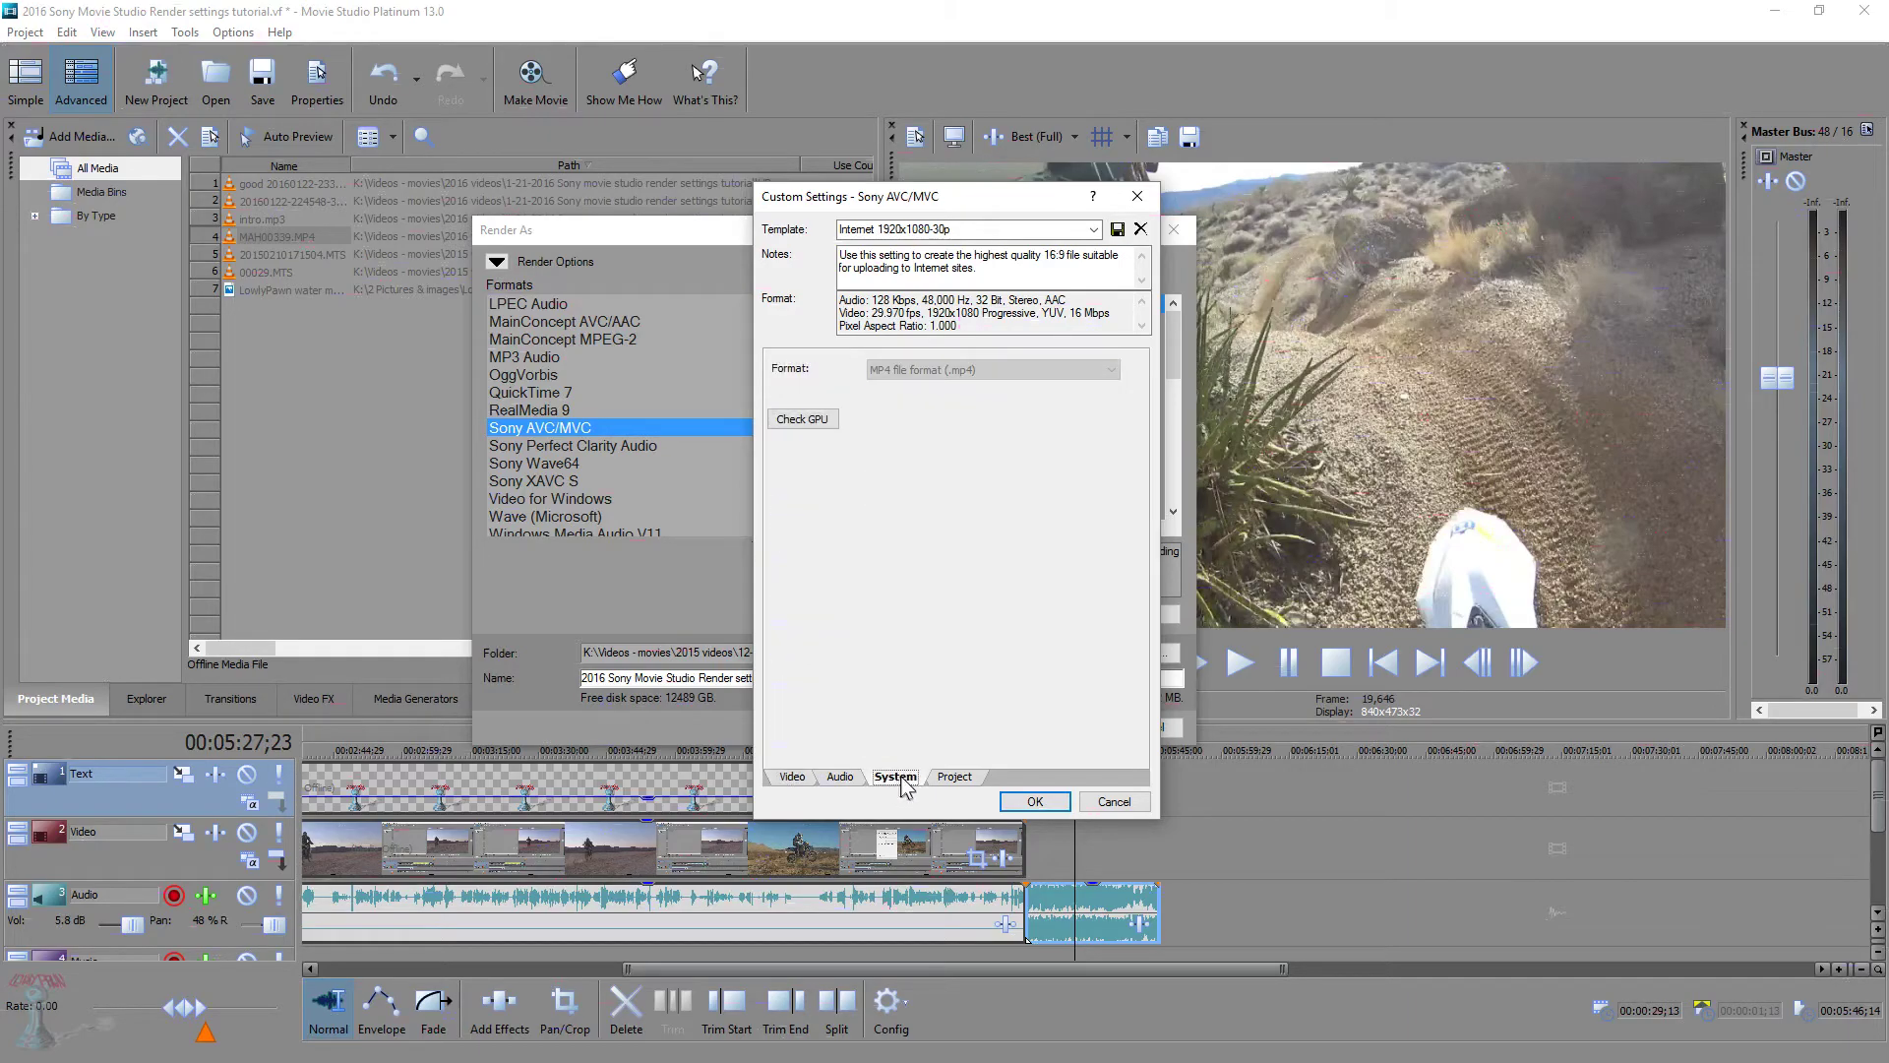
left_click(952, 776)
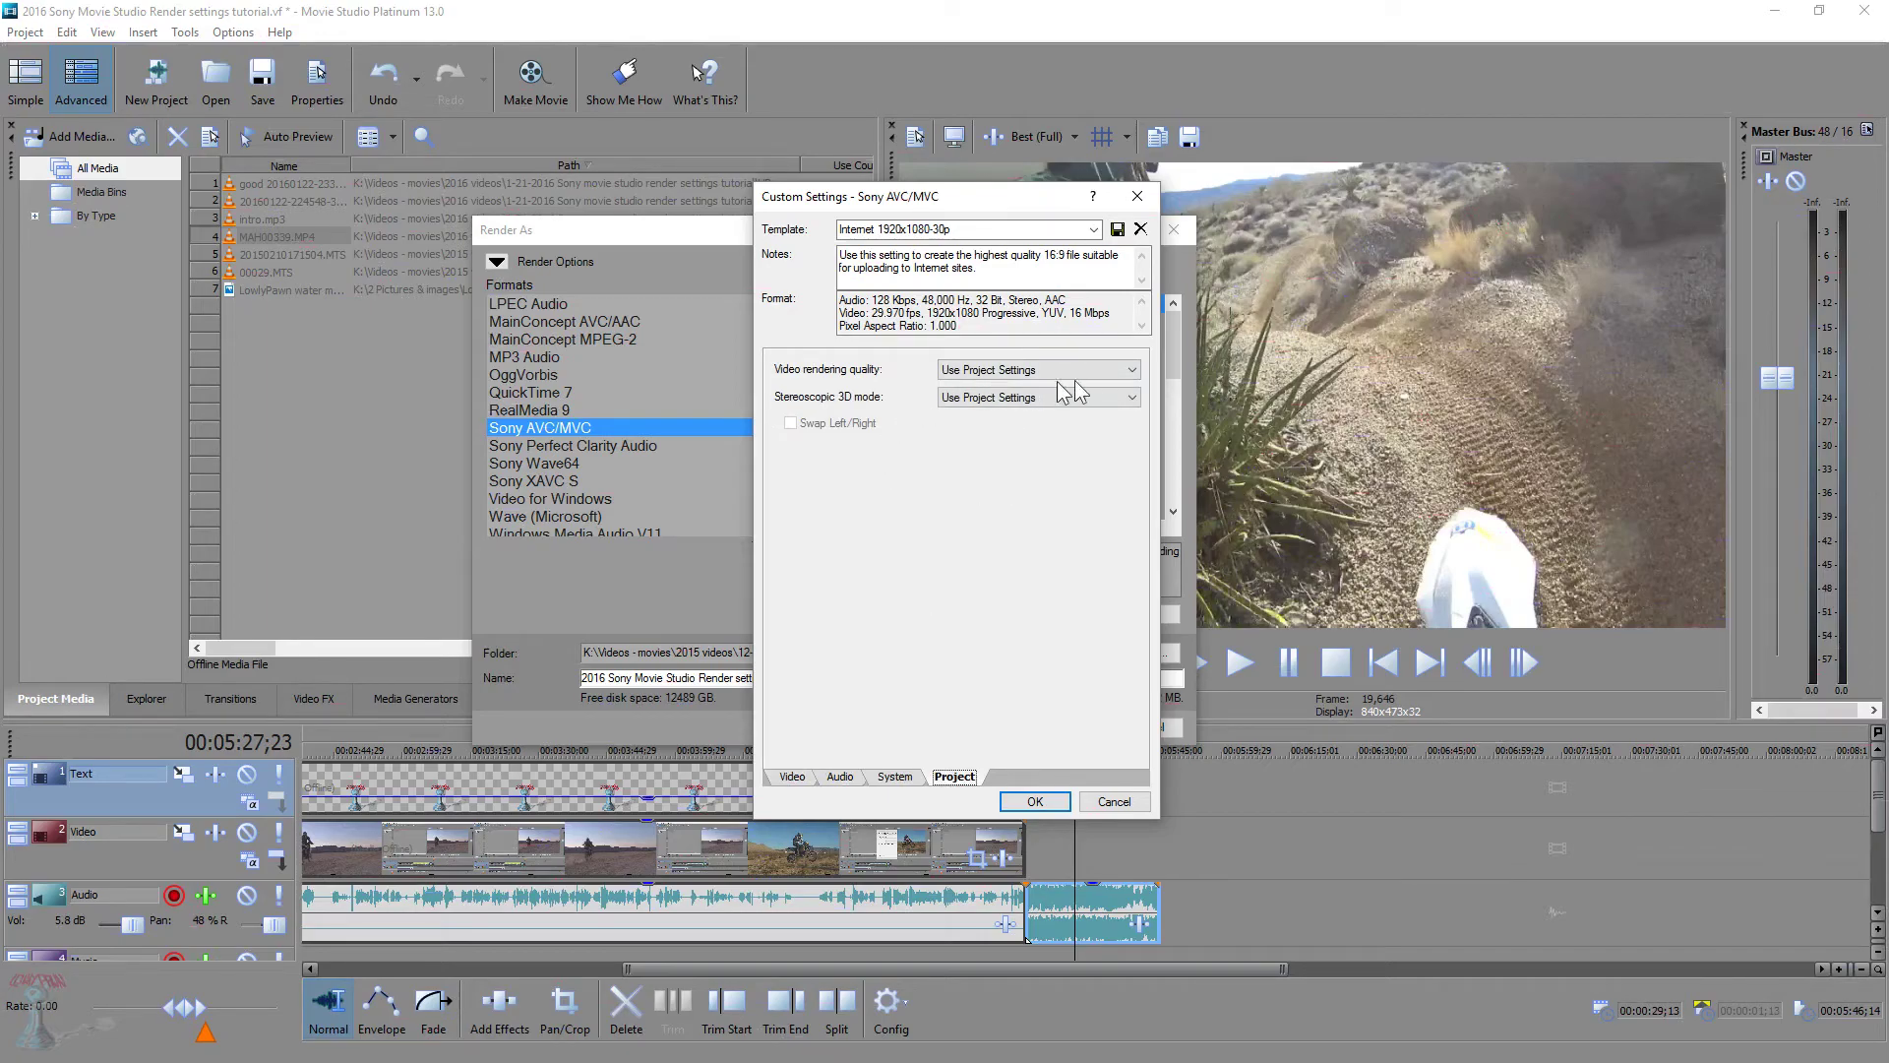
Set Video rendering quality to Best, keeping Stereoscopic 3D mode on Use Project Settings
left_click(1132, 367)
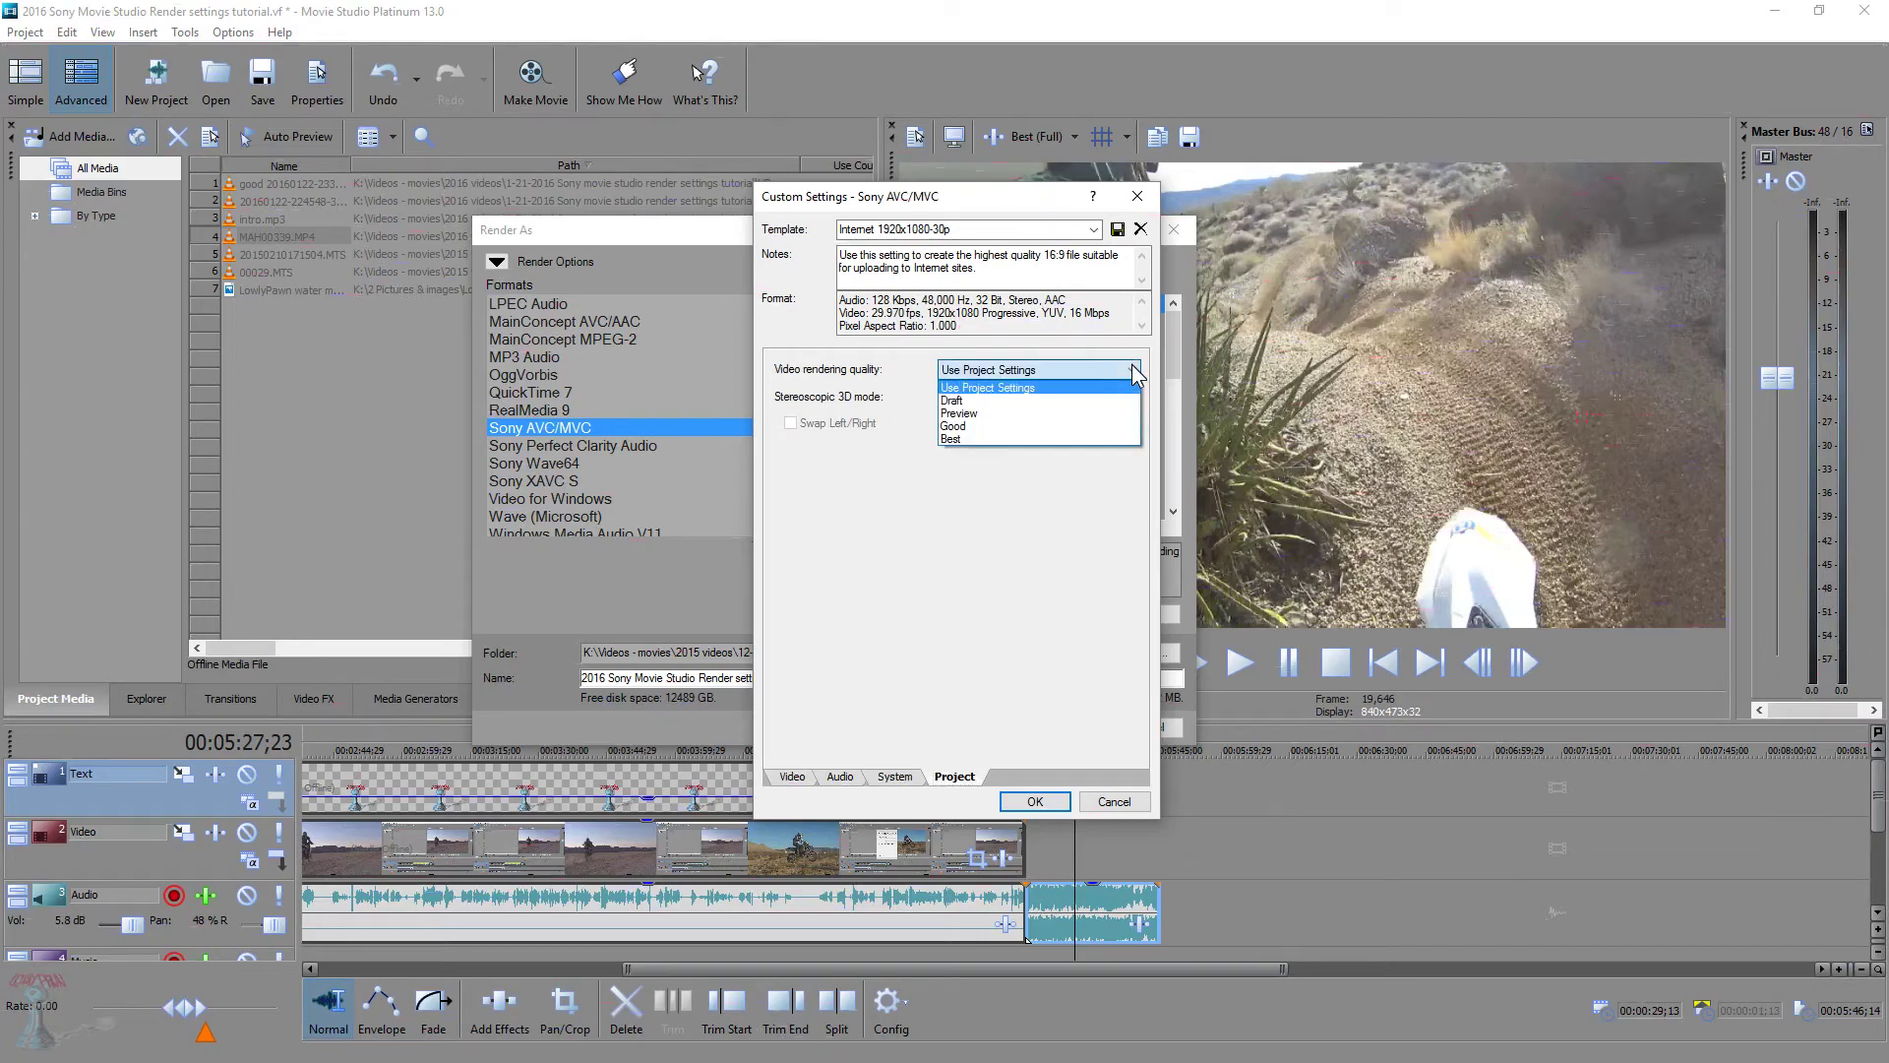
left_click(984, 438)
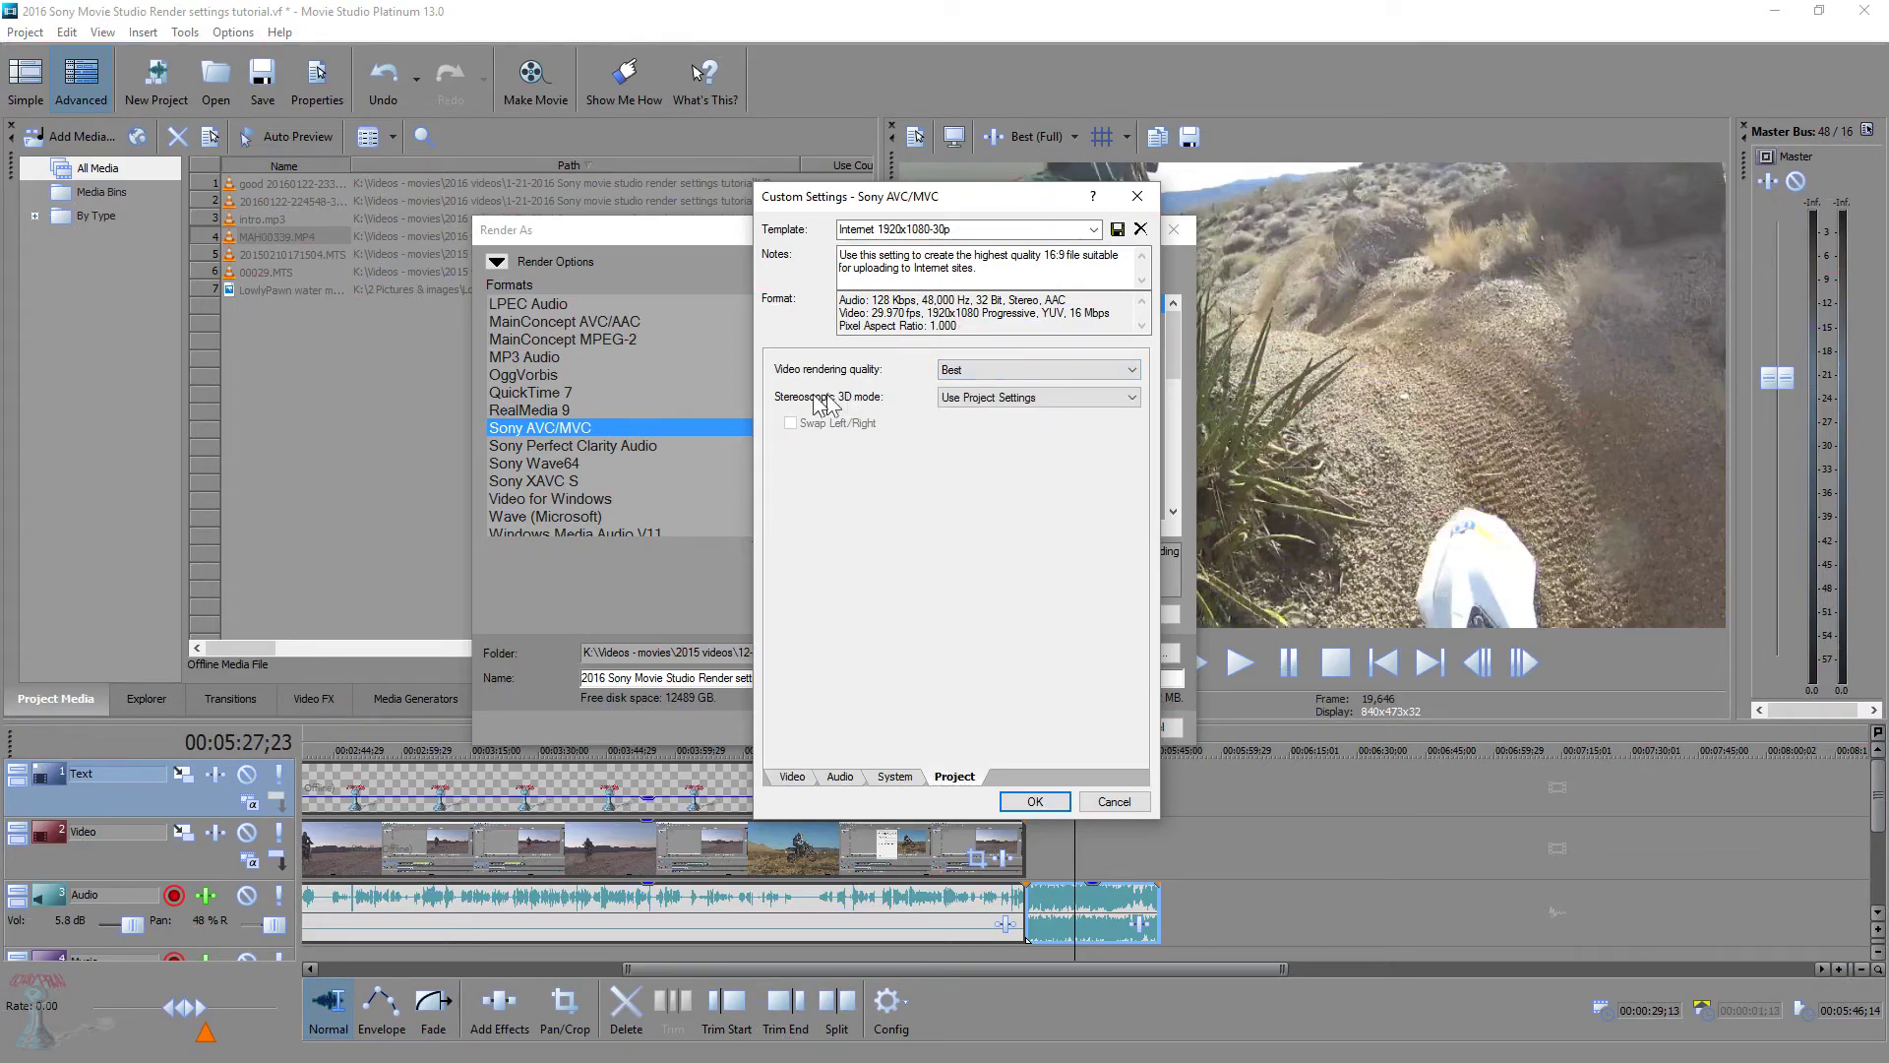
left_click(1129, 398)
left_click(1042, 415)
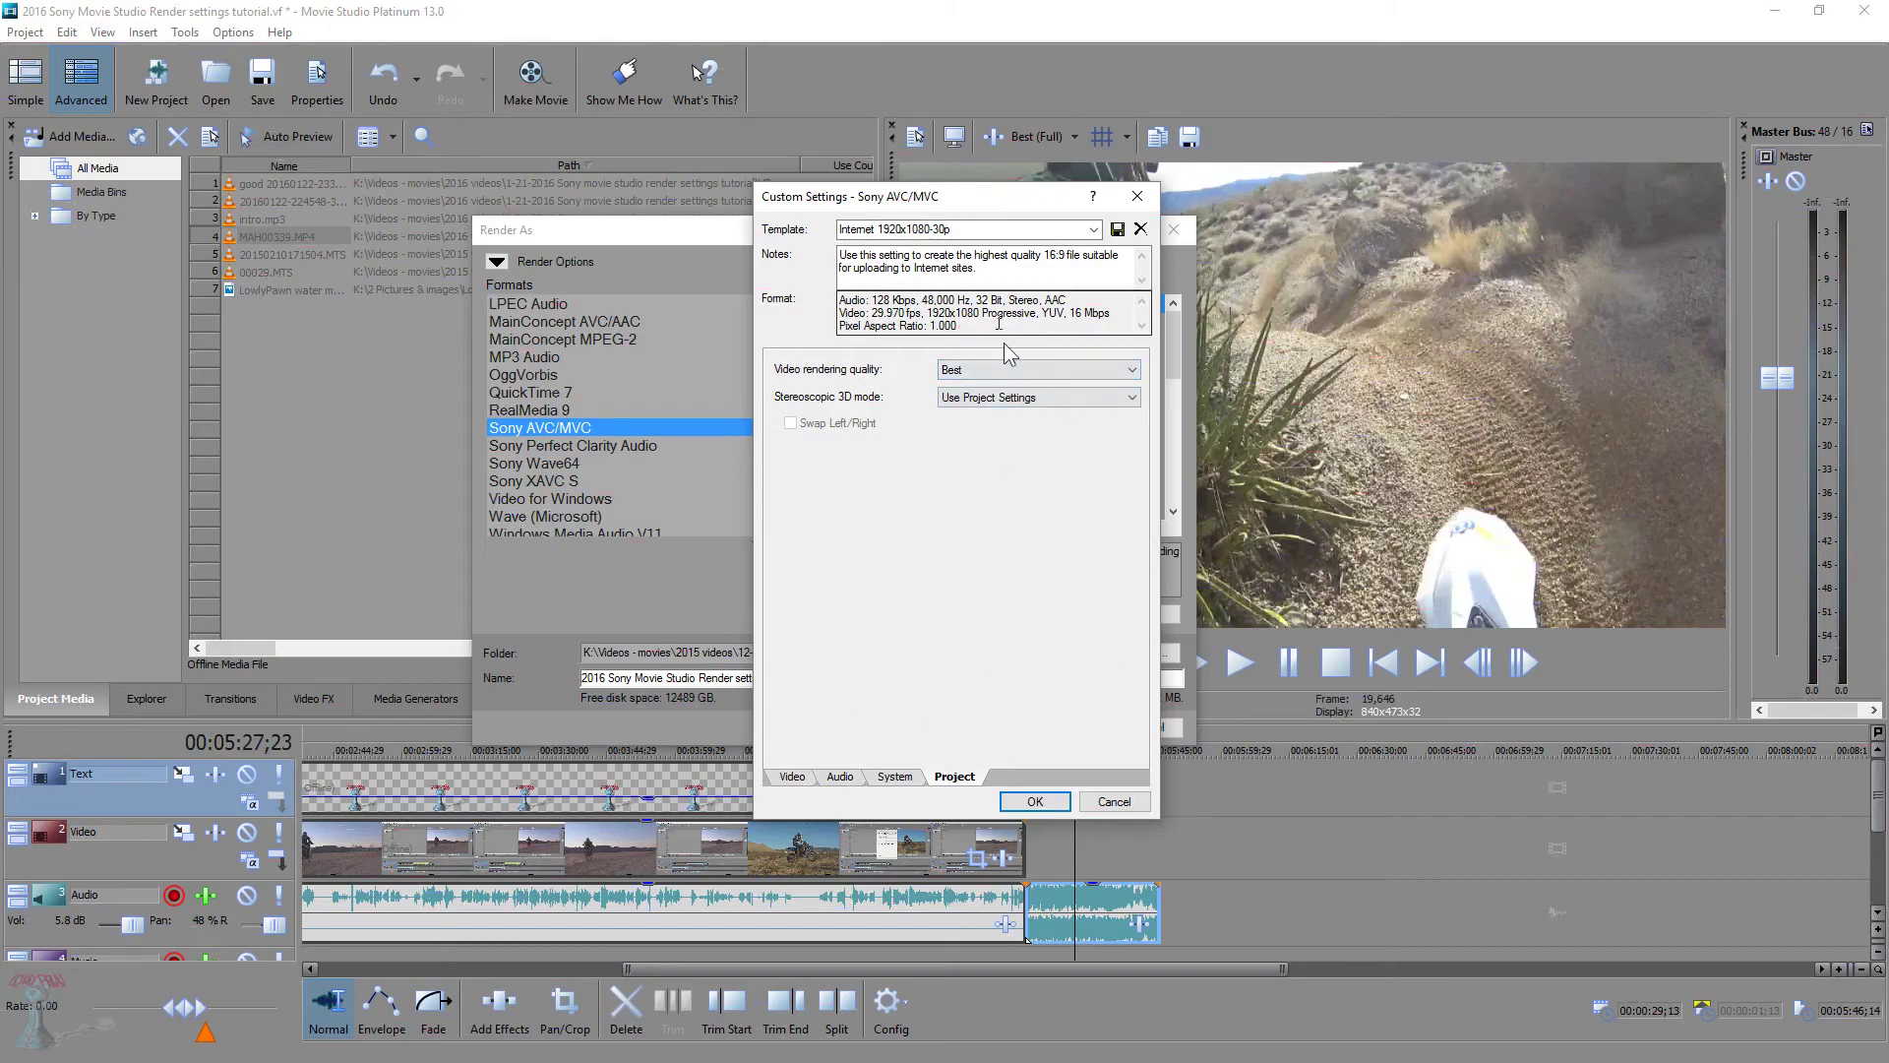
left_click_drag(953, 229, 838, 229)
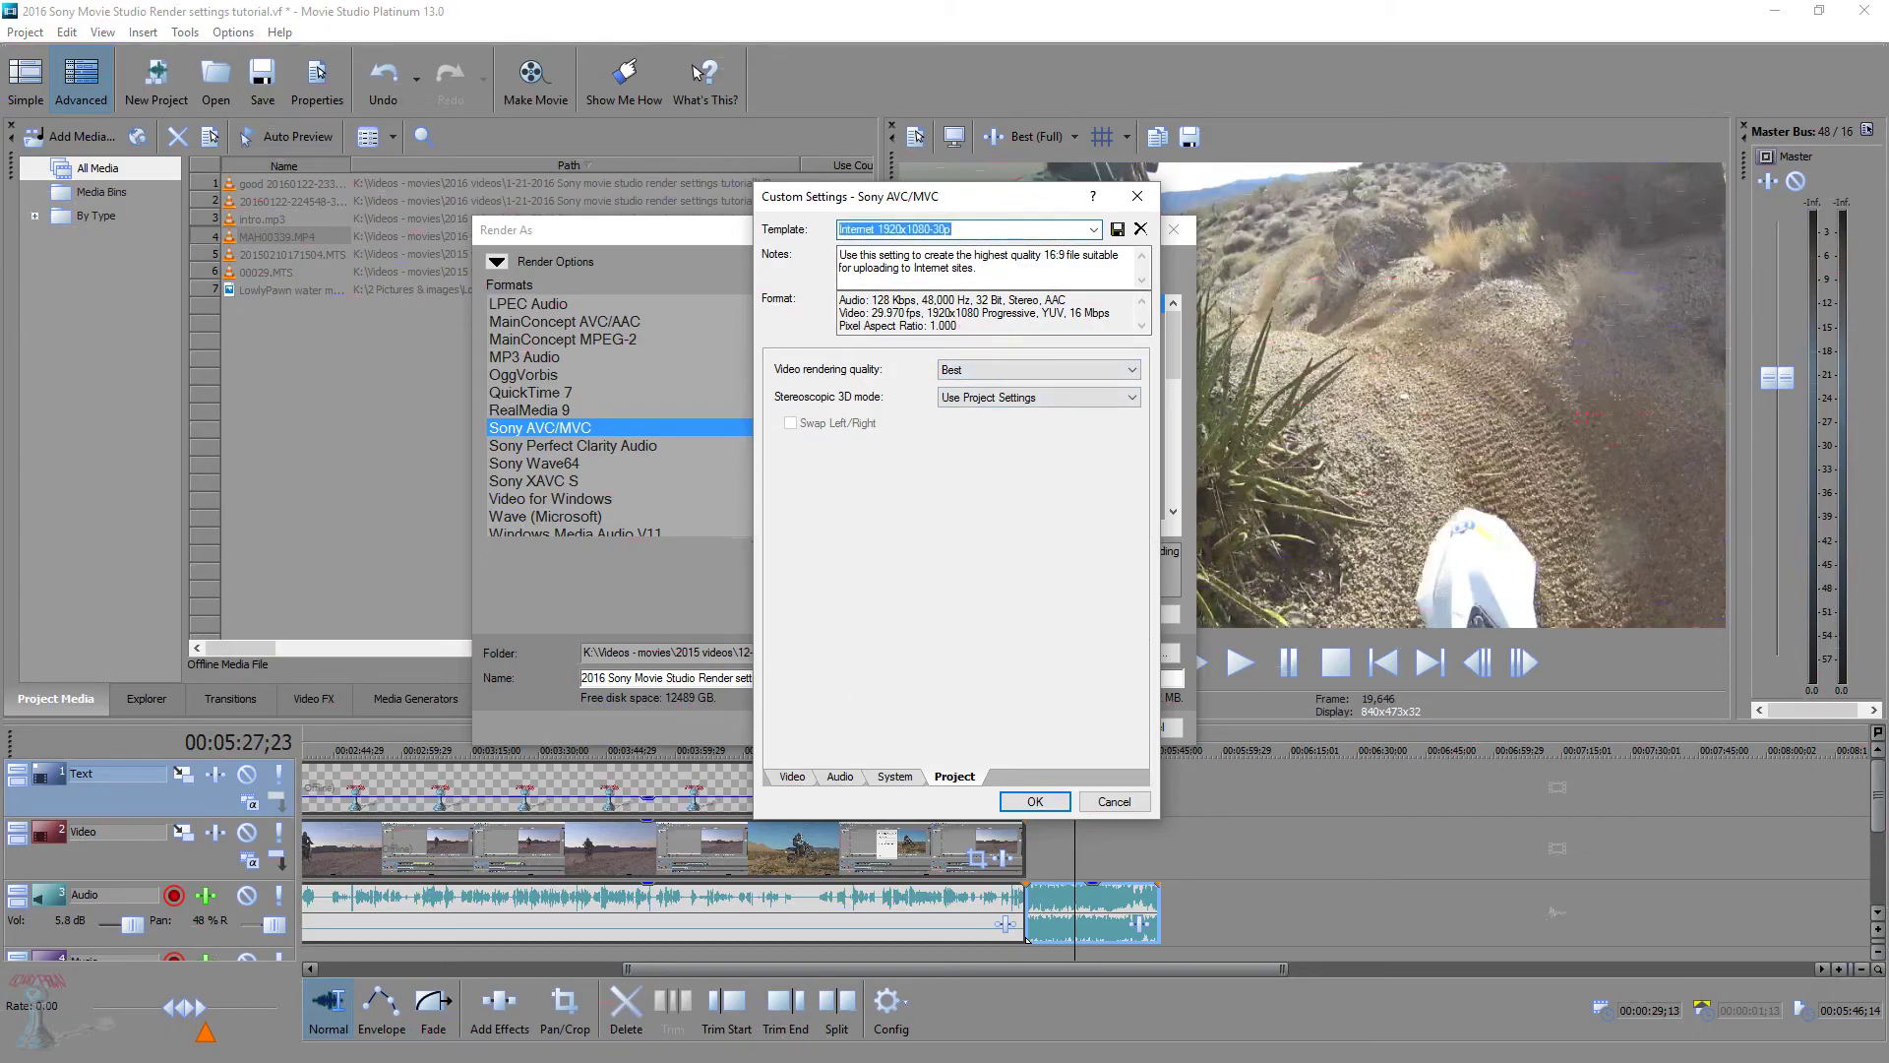
Save the template as 'youtube' and render the project to MP4 with it
type("youtube")
key("Return")
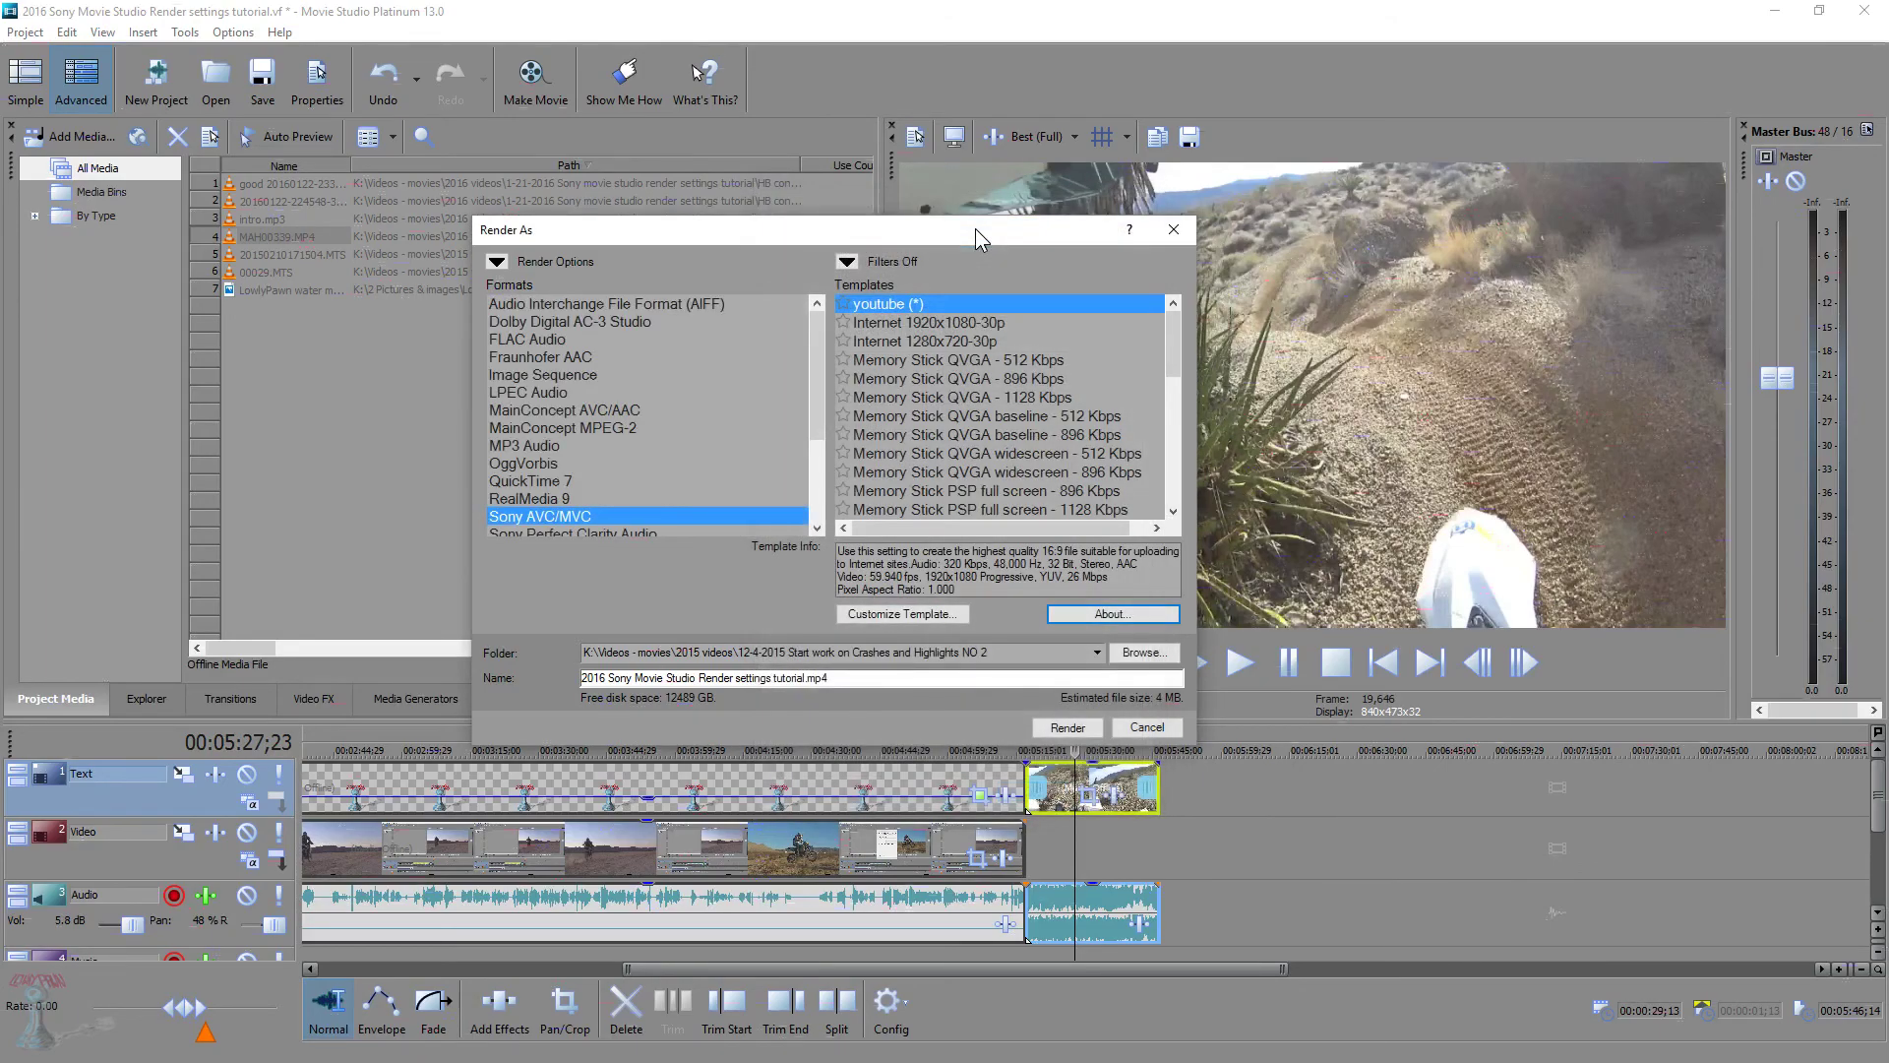
scroll(1165, 383, "down", 1)
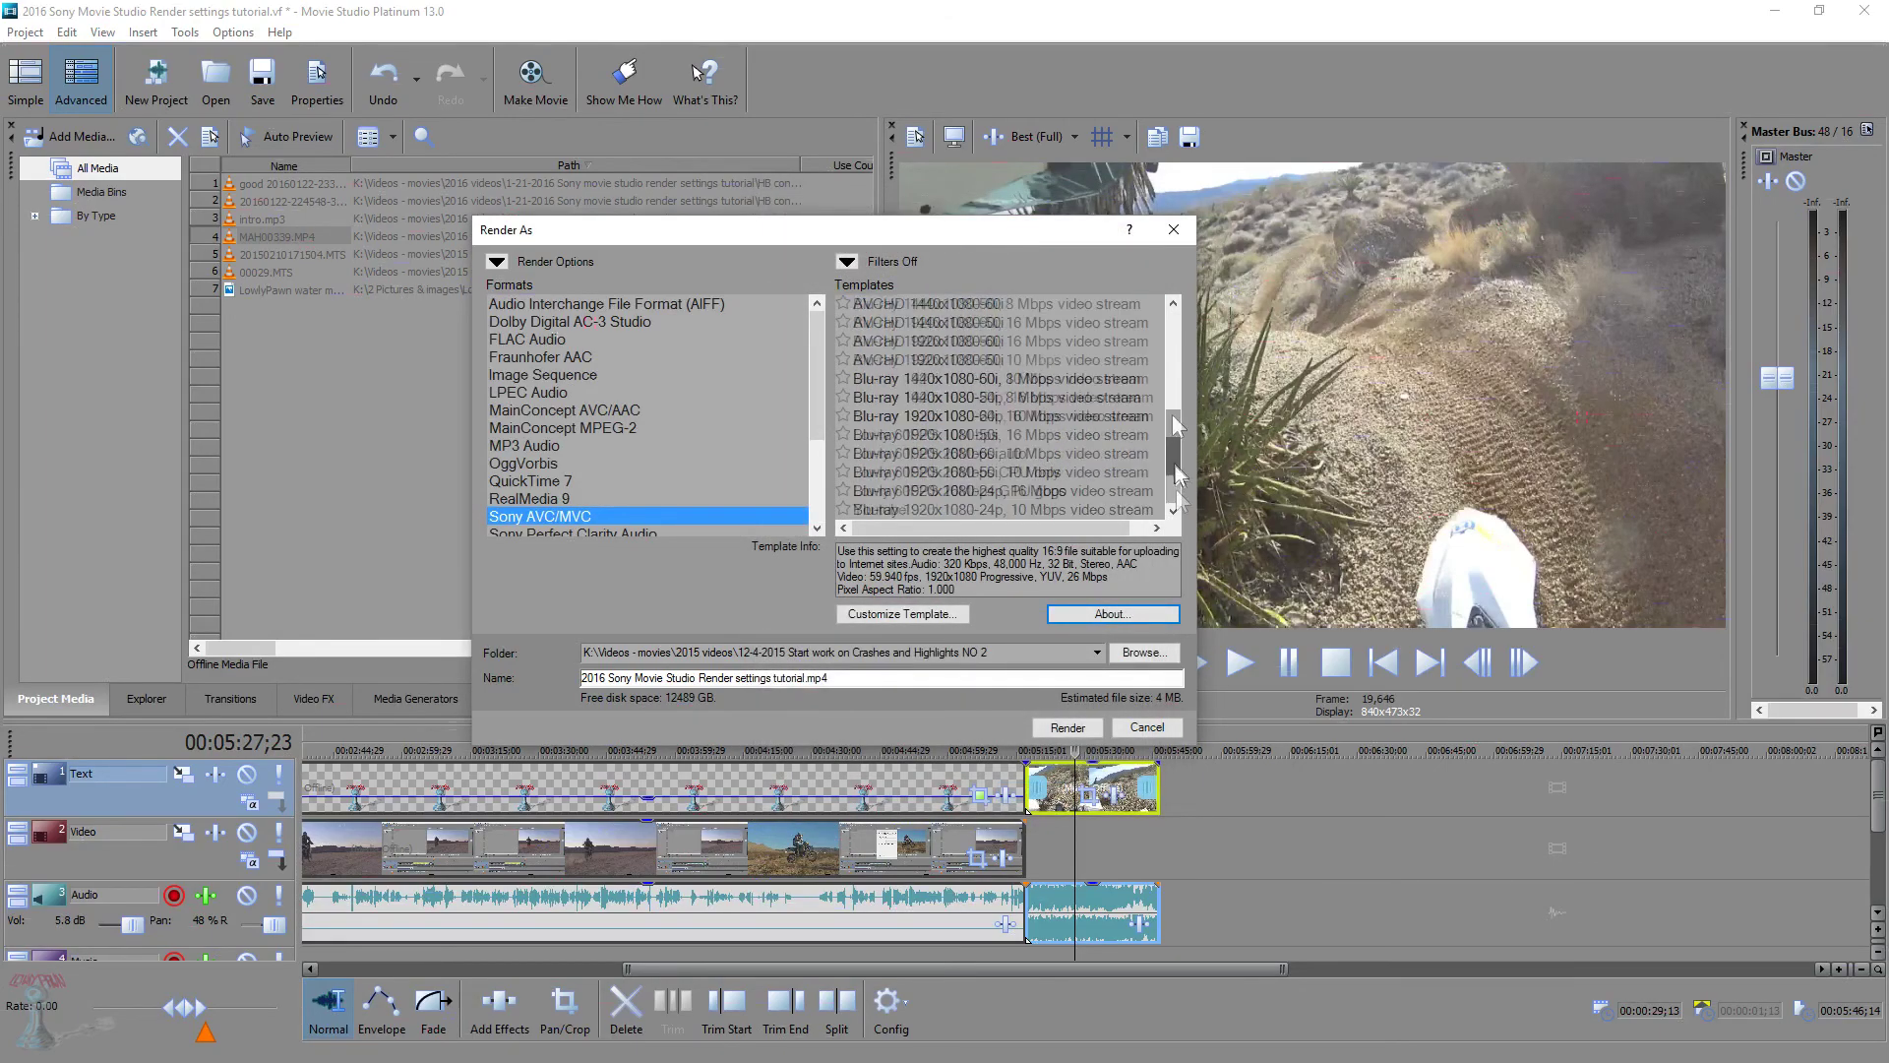
scroll(1177, 349, "up", 1)
left_click(891, 310)
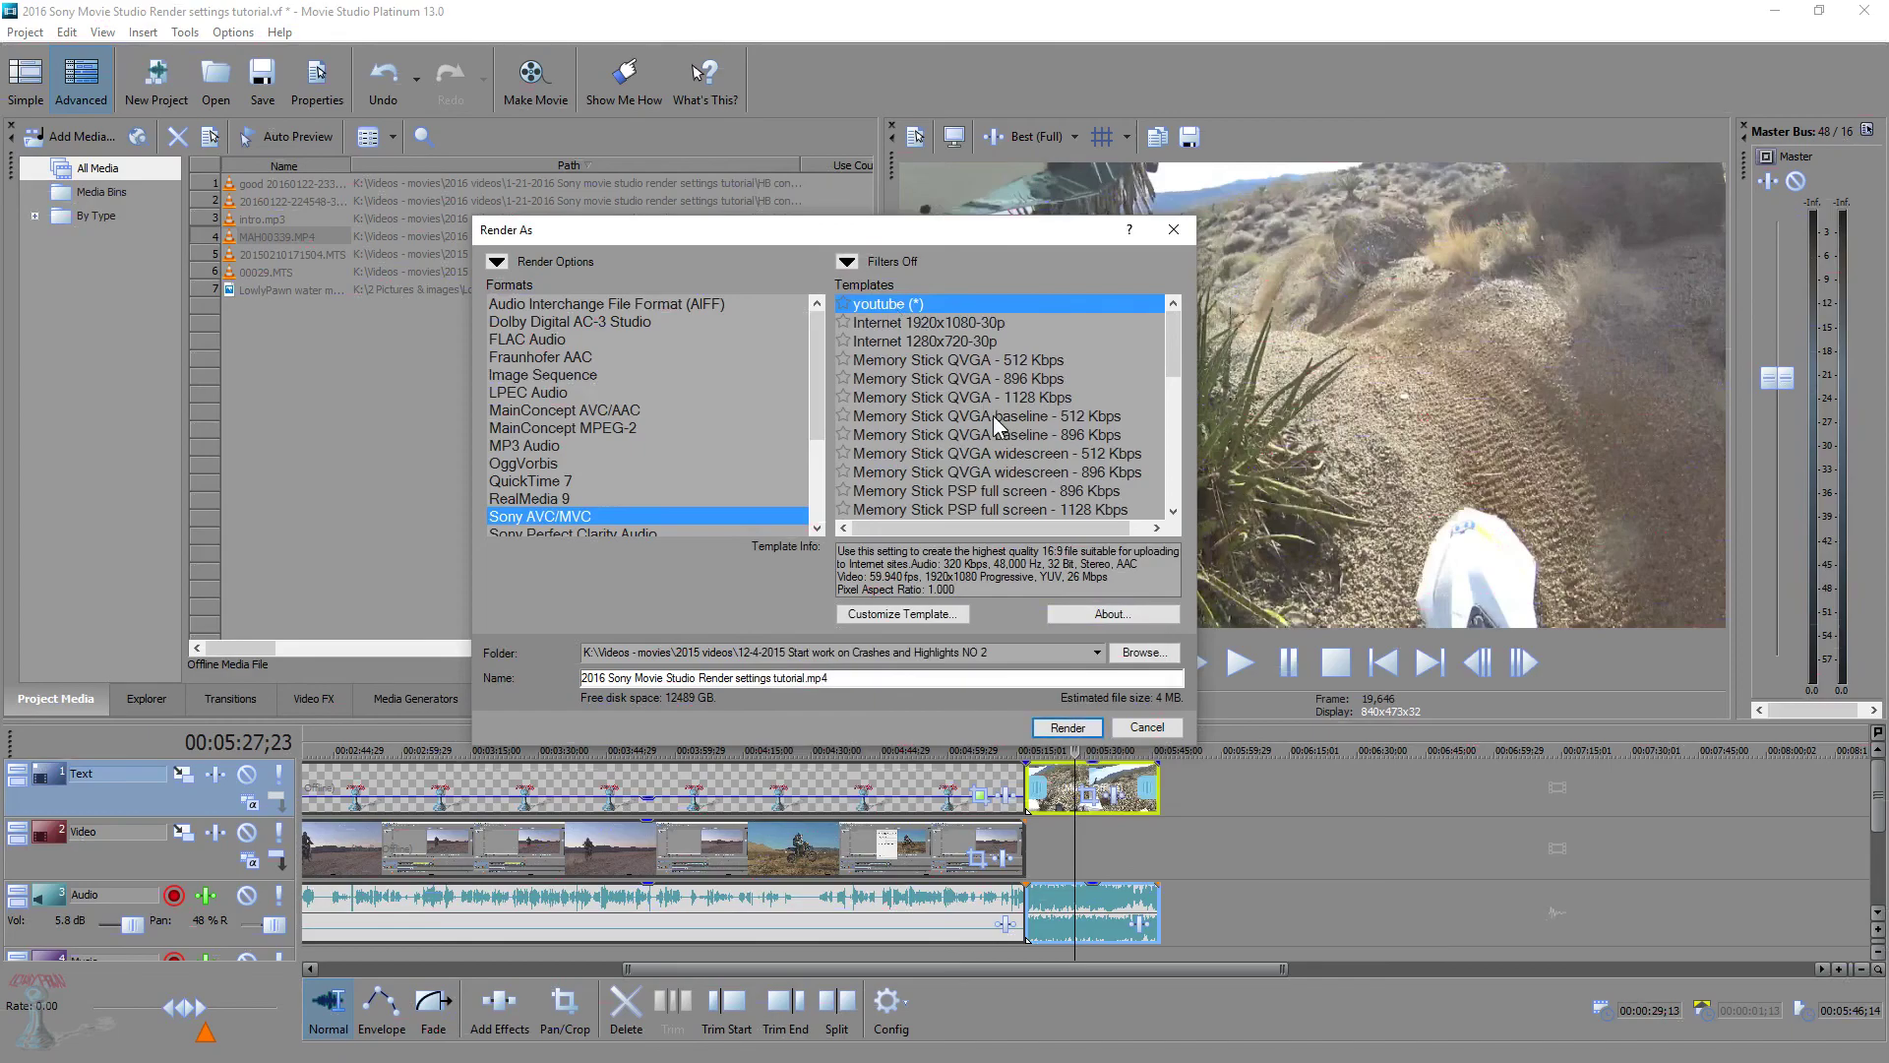
left_click(1070, 728)
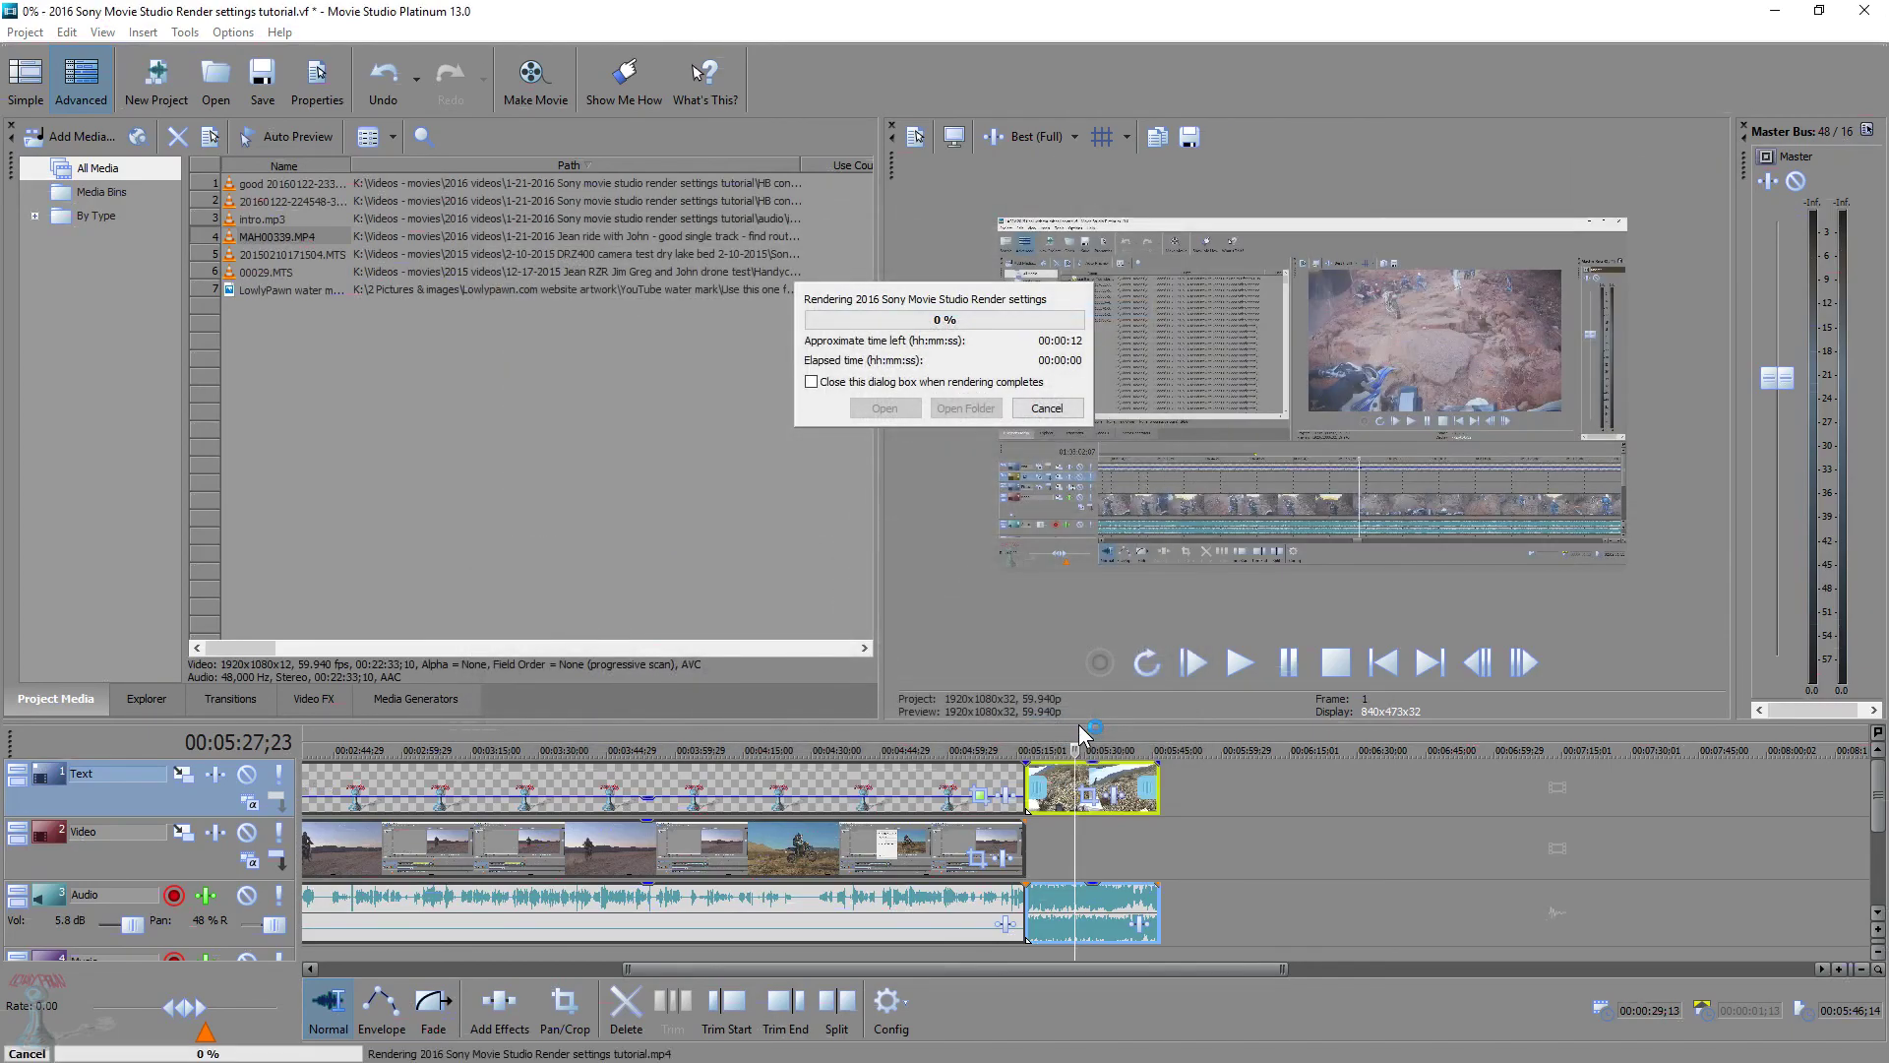